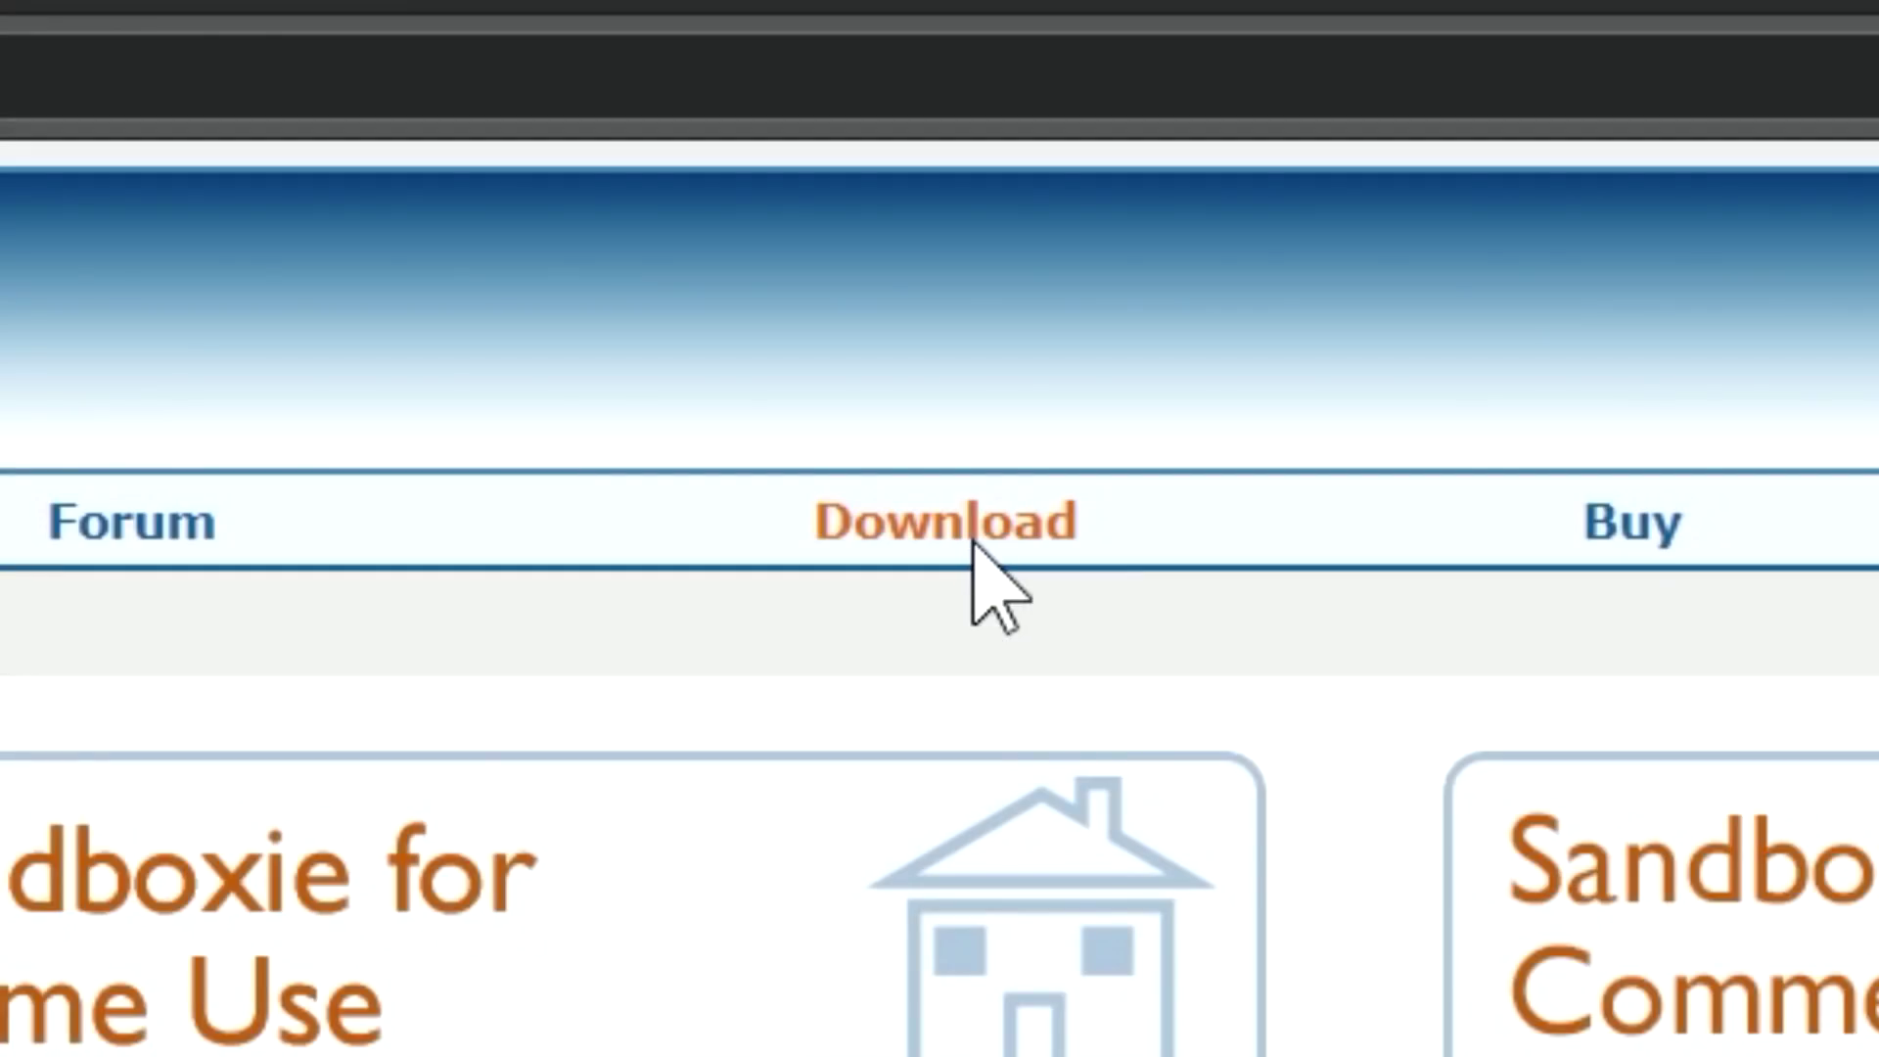
- Download the Sandboxie installer from the site's own download page
click(974, 541)
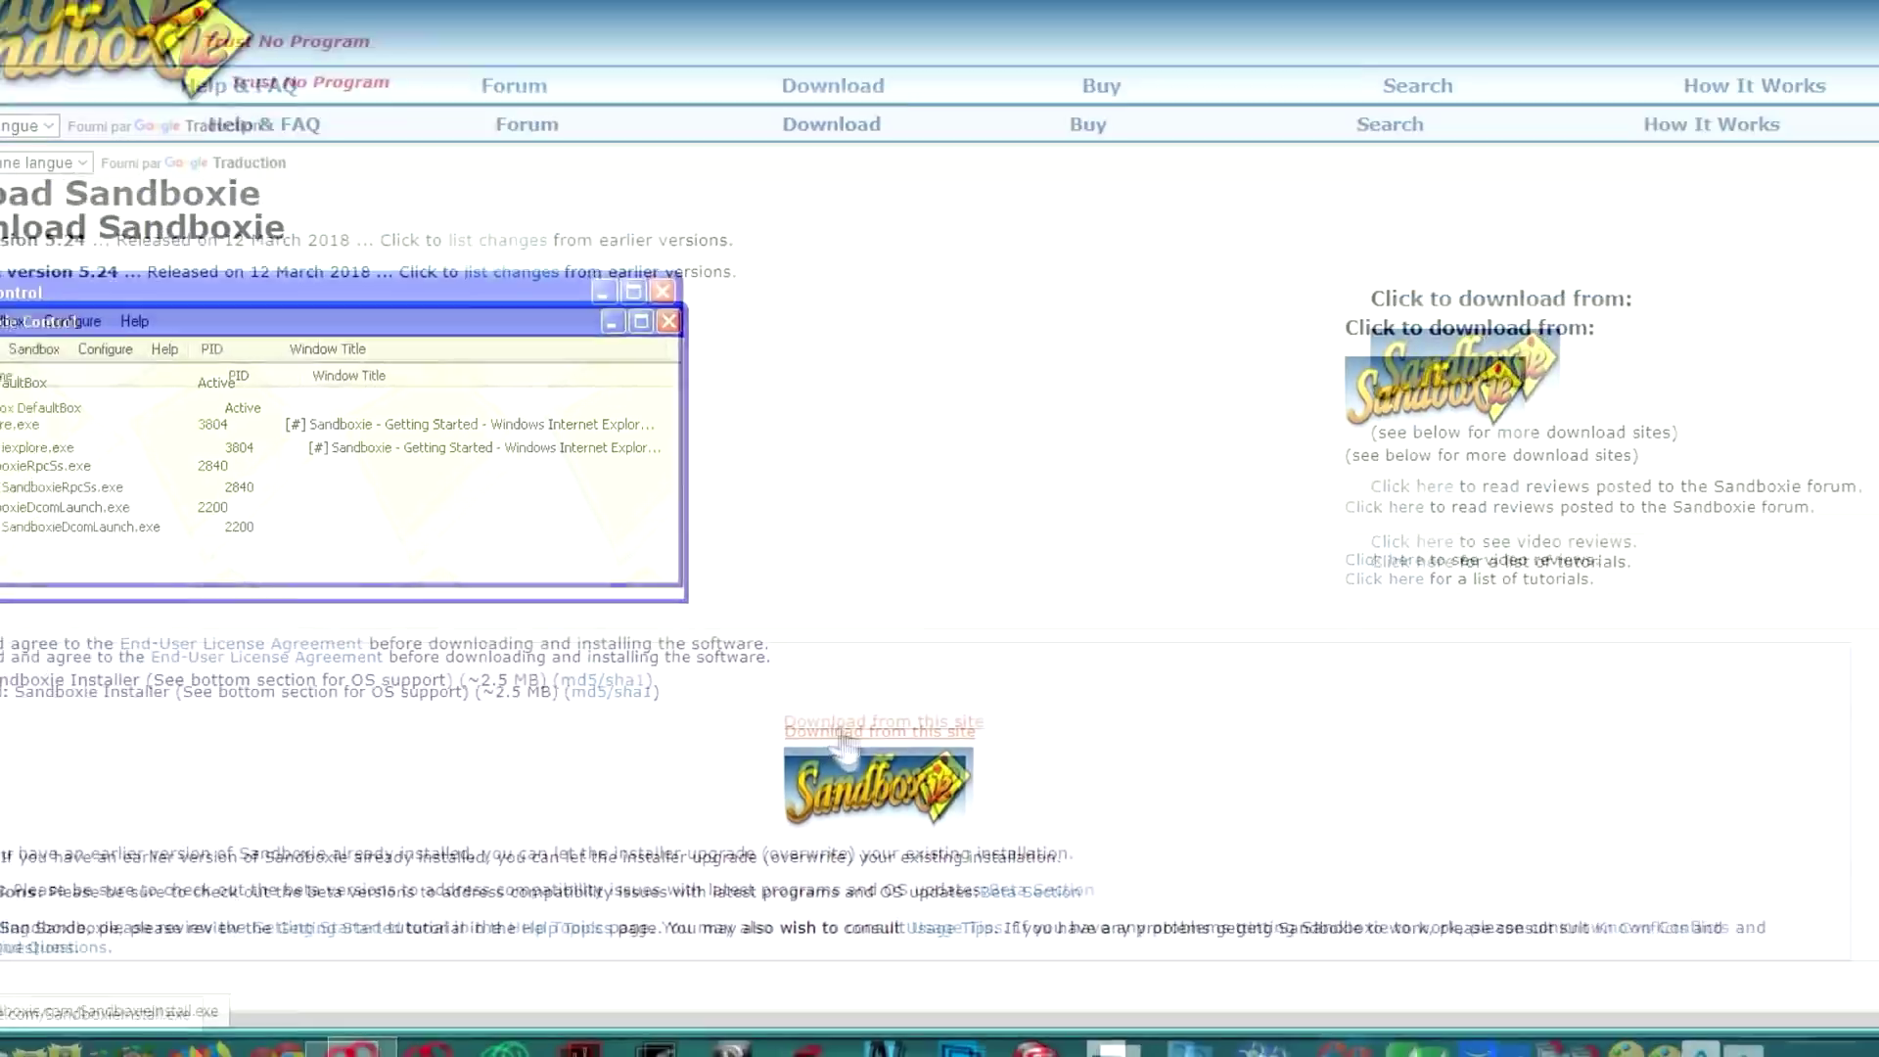
click(969, 564)
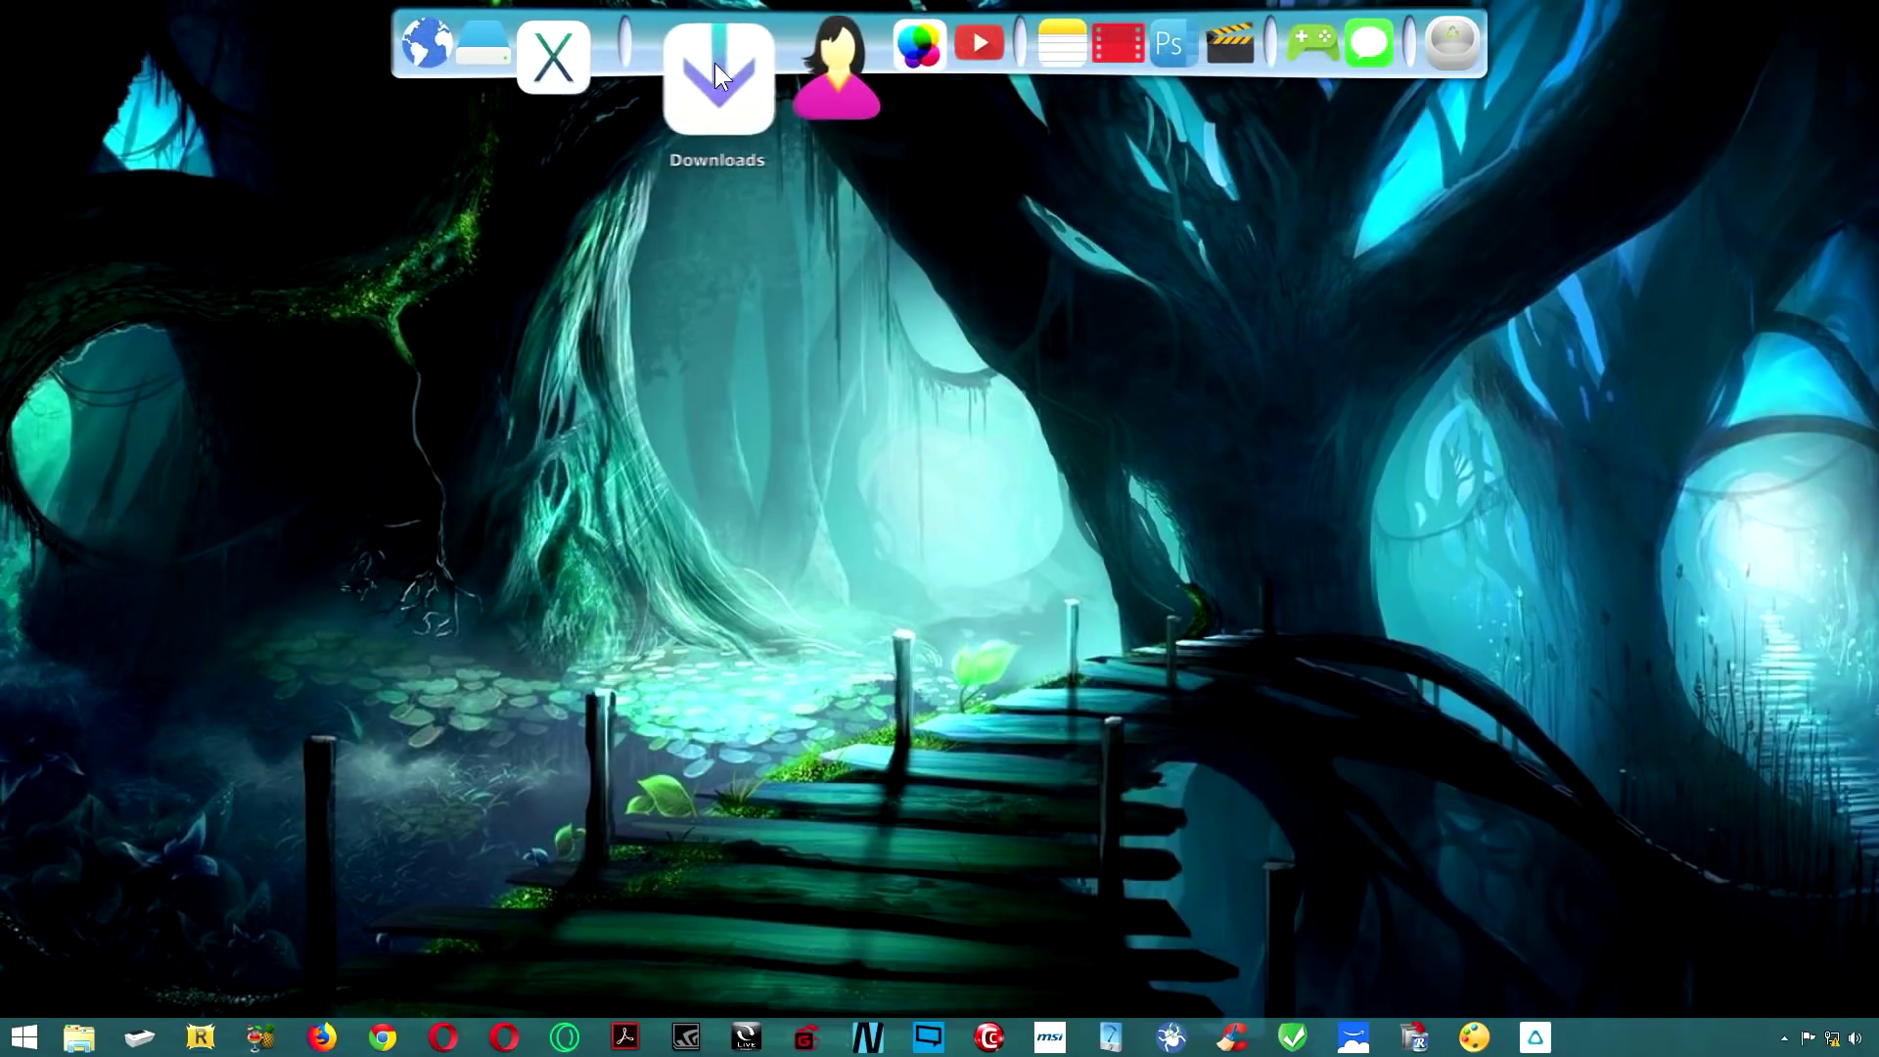
- Run SandboxieInstall.exe from the Téléchargements folder as administrator and authorize it to make changes to the computer
click(715, 62)
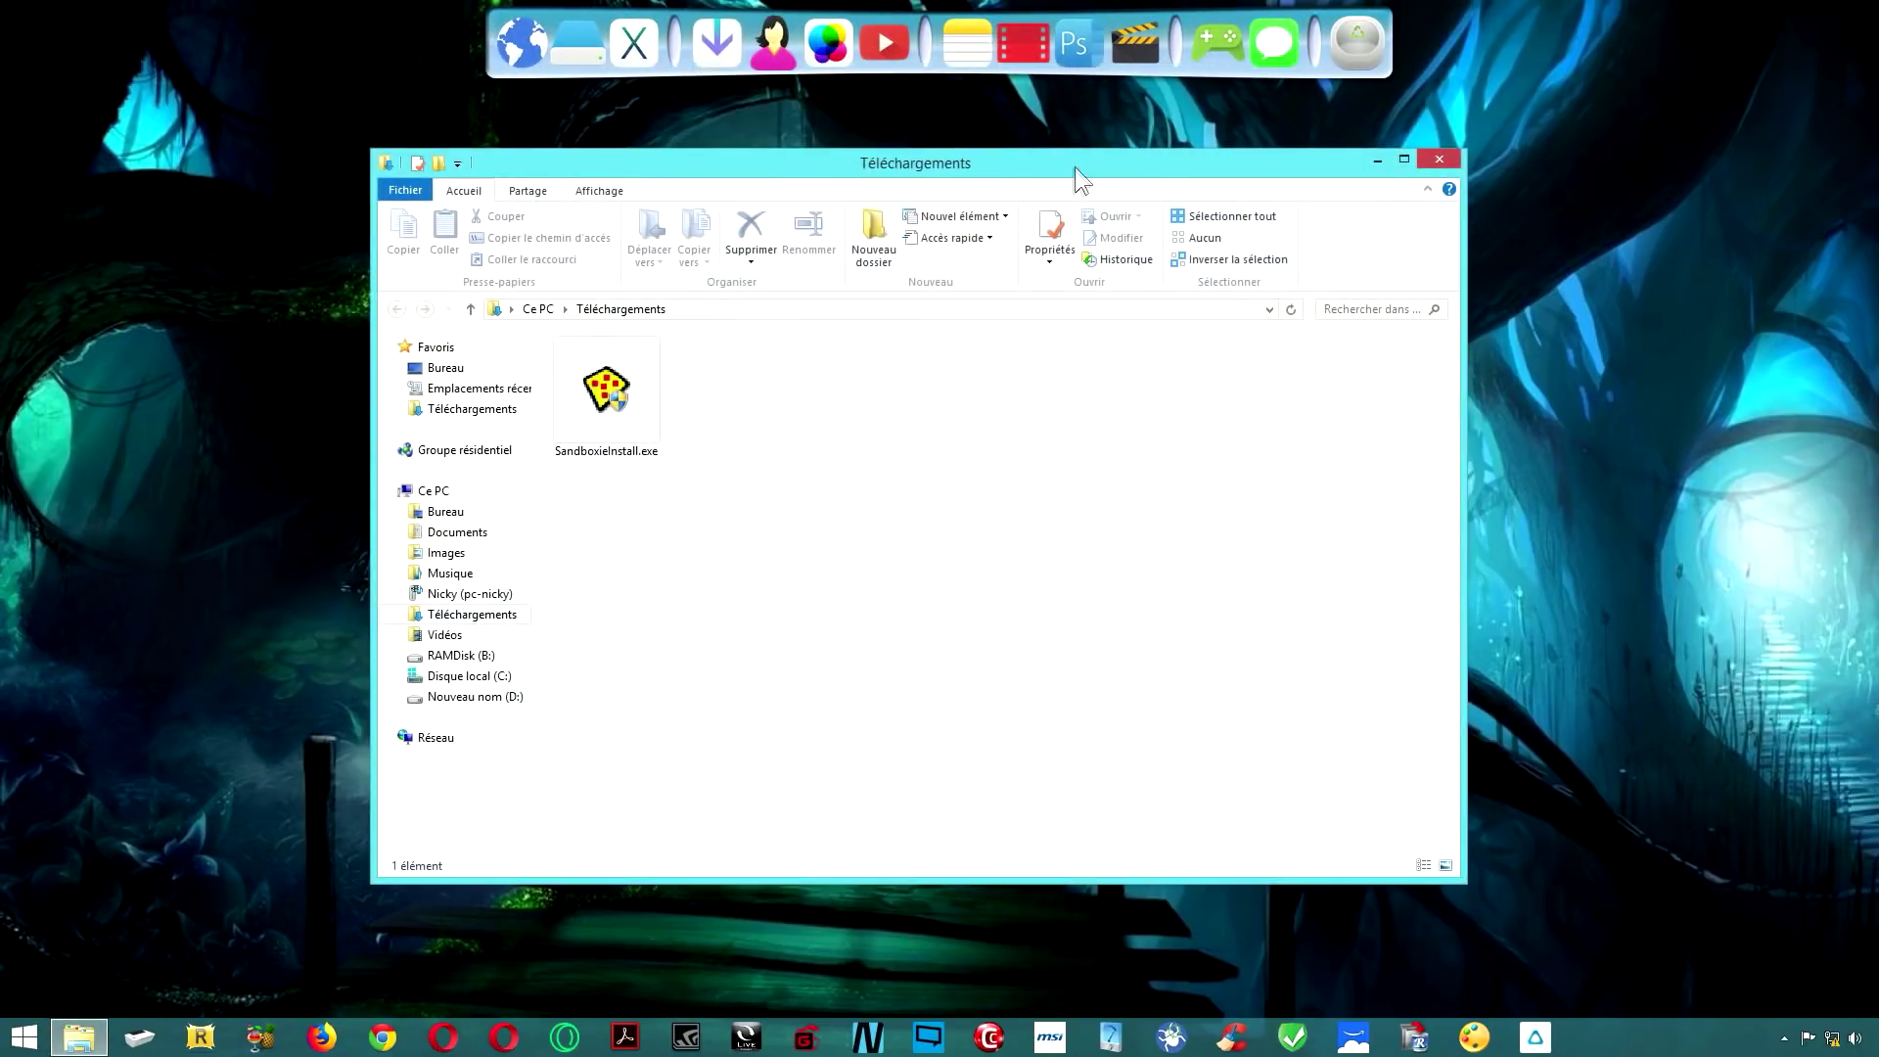
drag(1075, 166, 1080, 157)
click(624, 416)
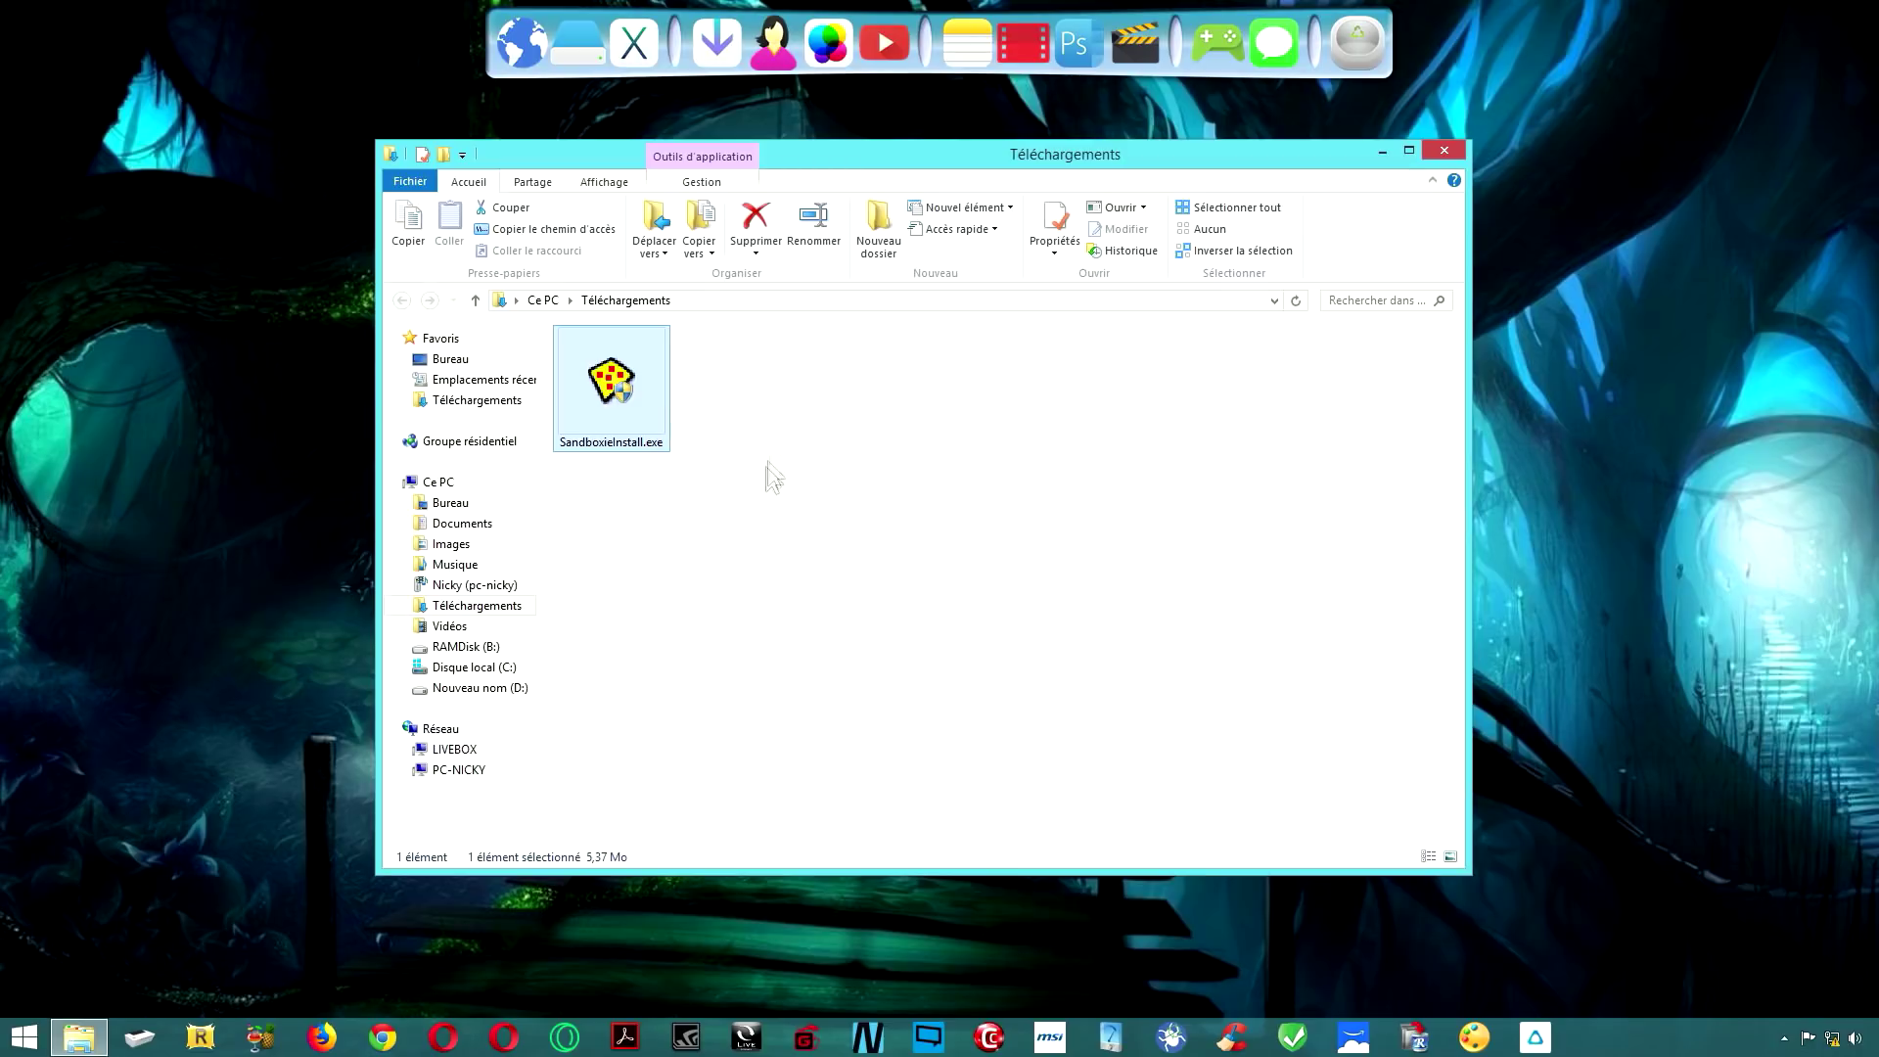
right_click(596, 376)
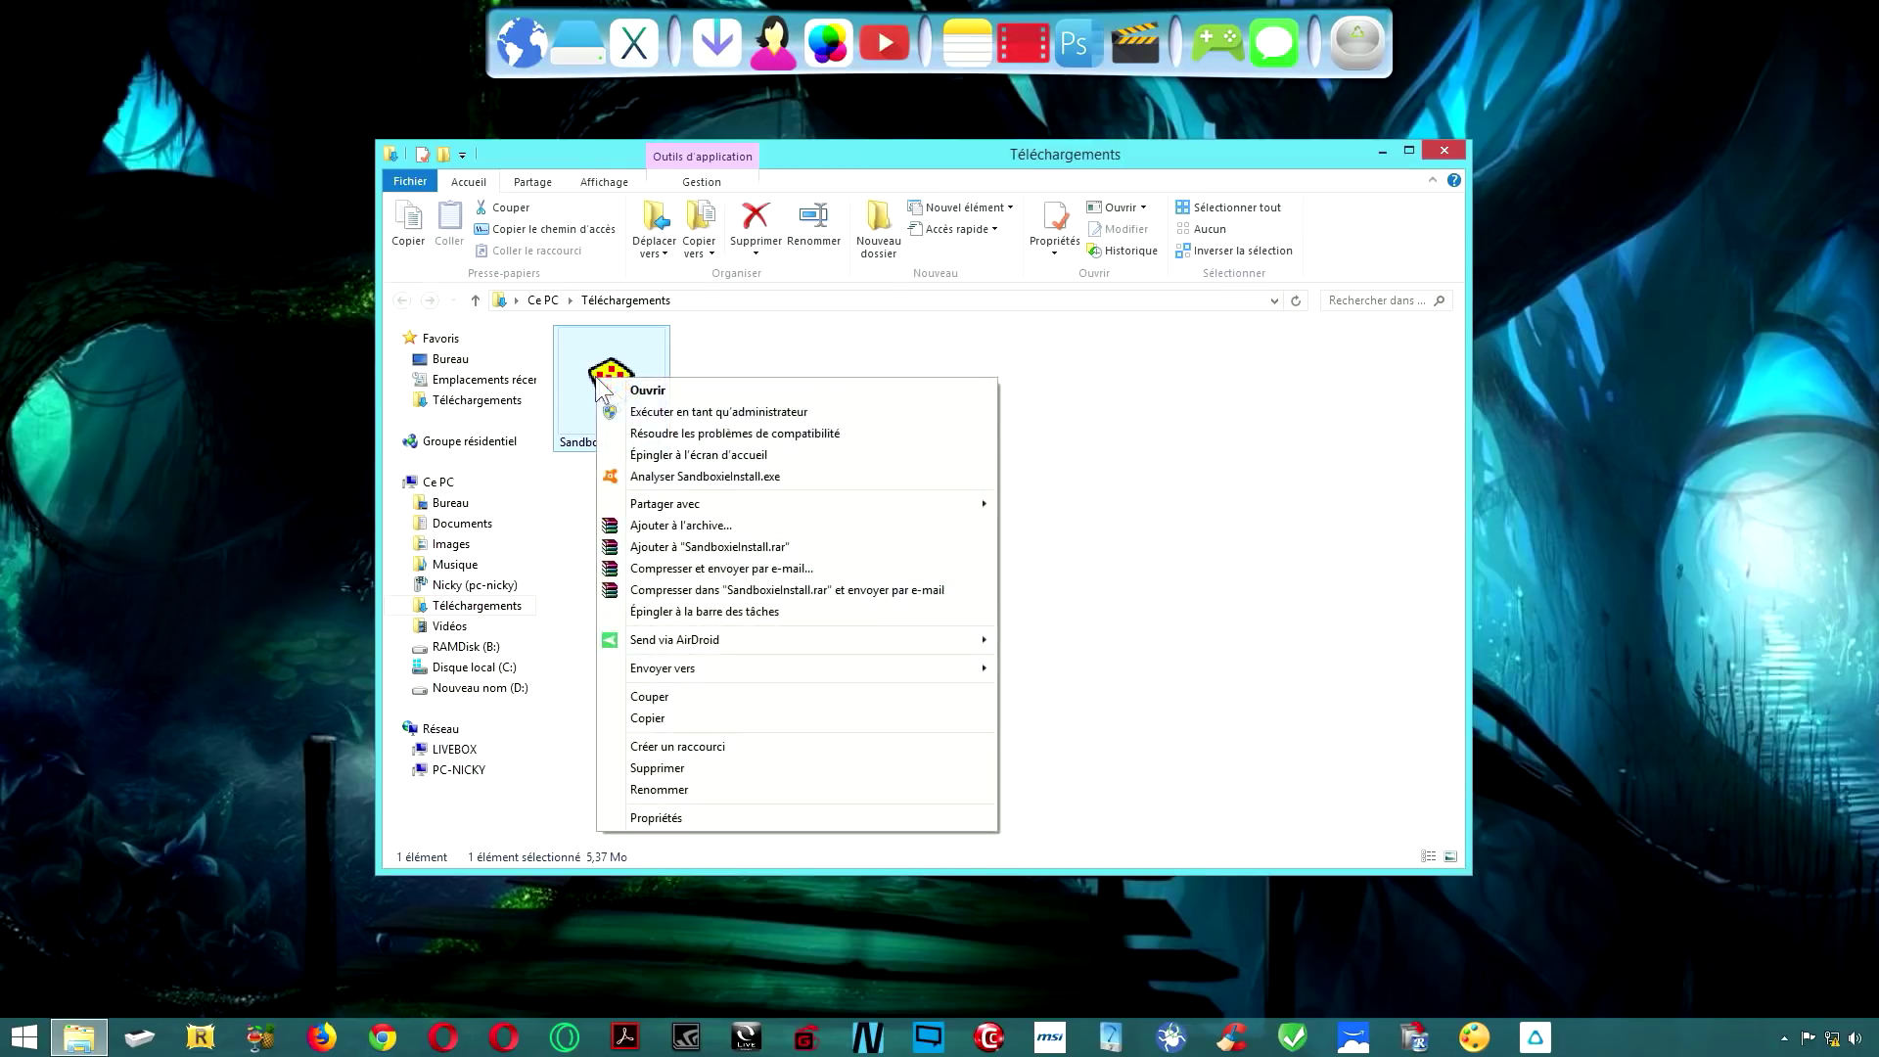
click(723, 412)
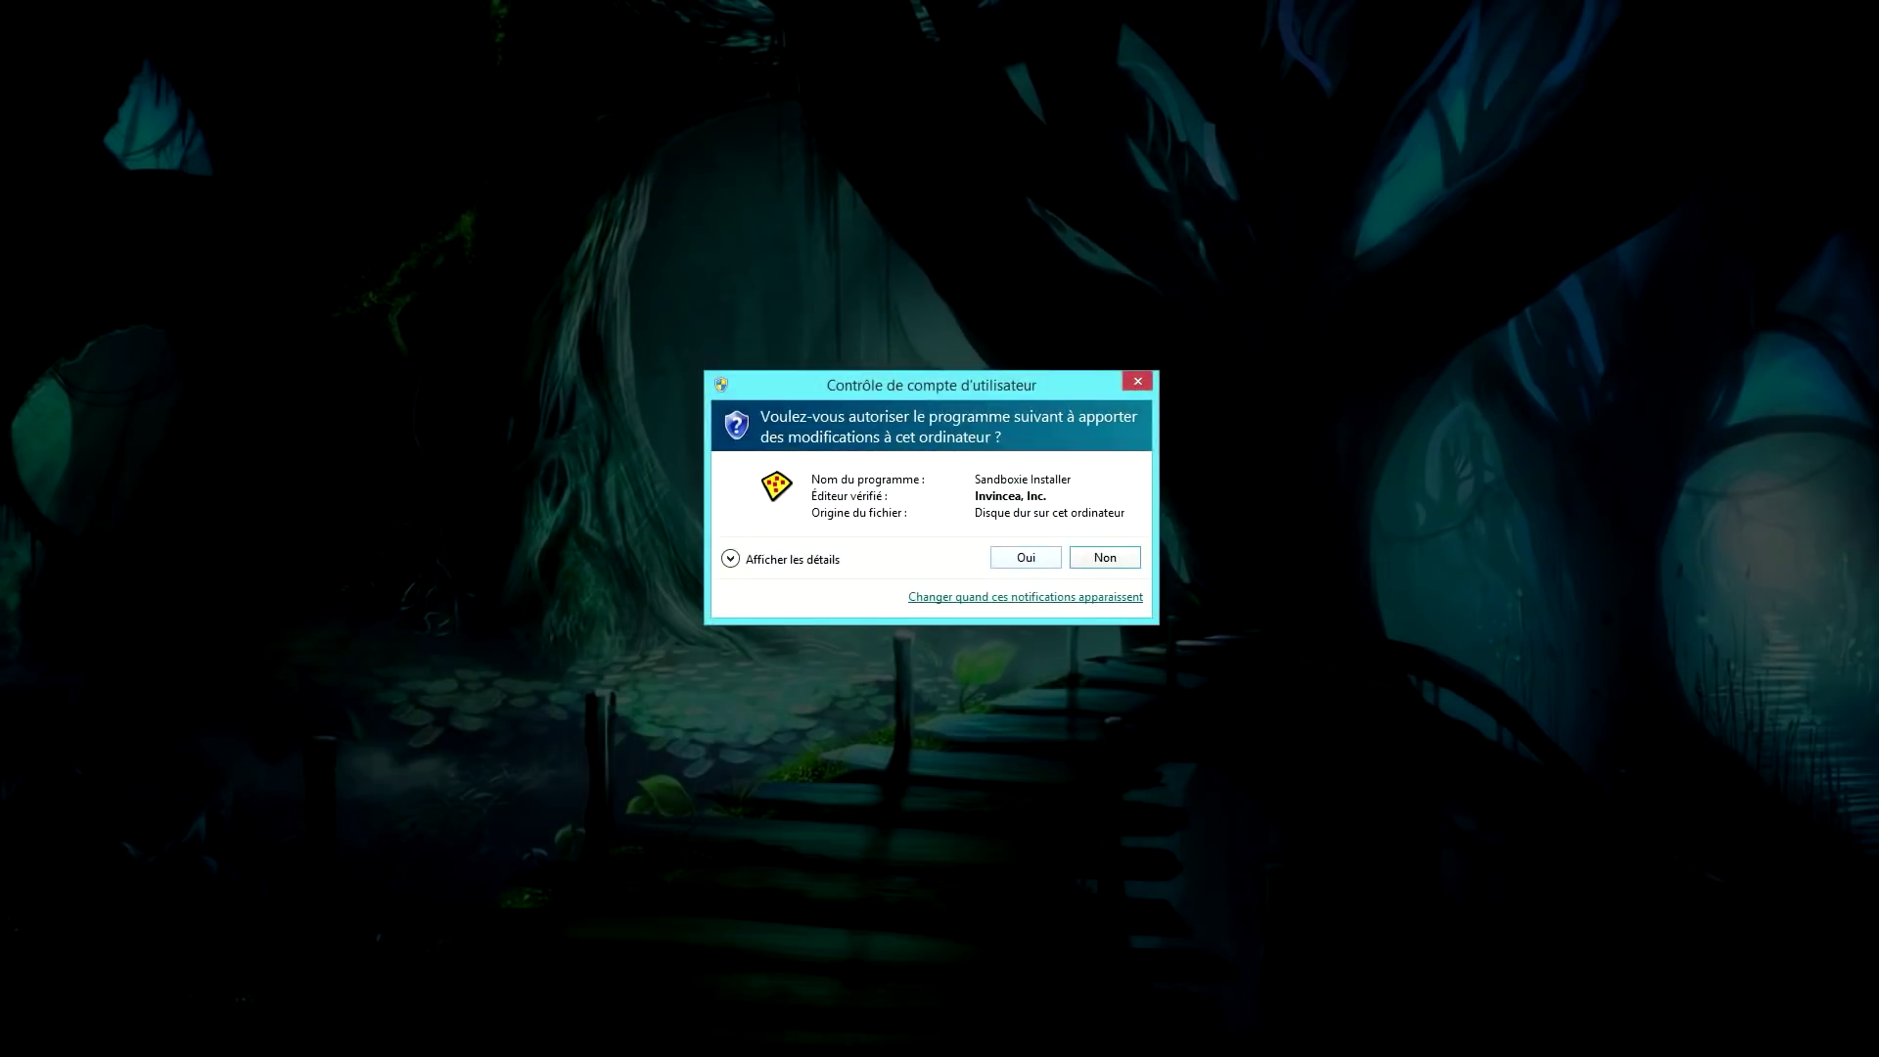
click(1025, 557)
- Choose French as the language of the Sandboxie installer
click(1061, 530)
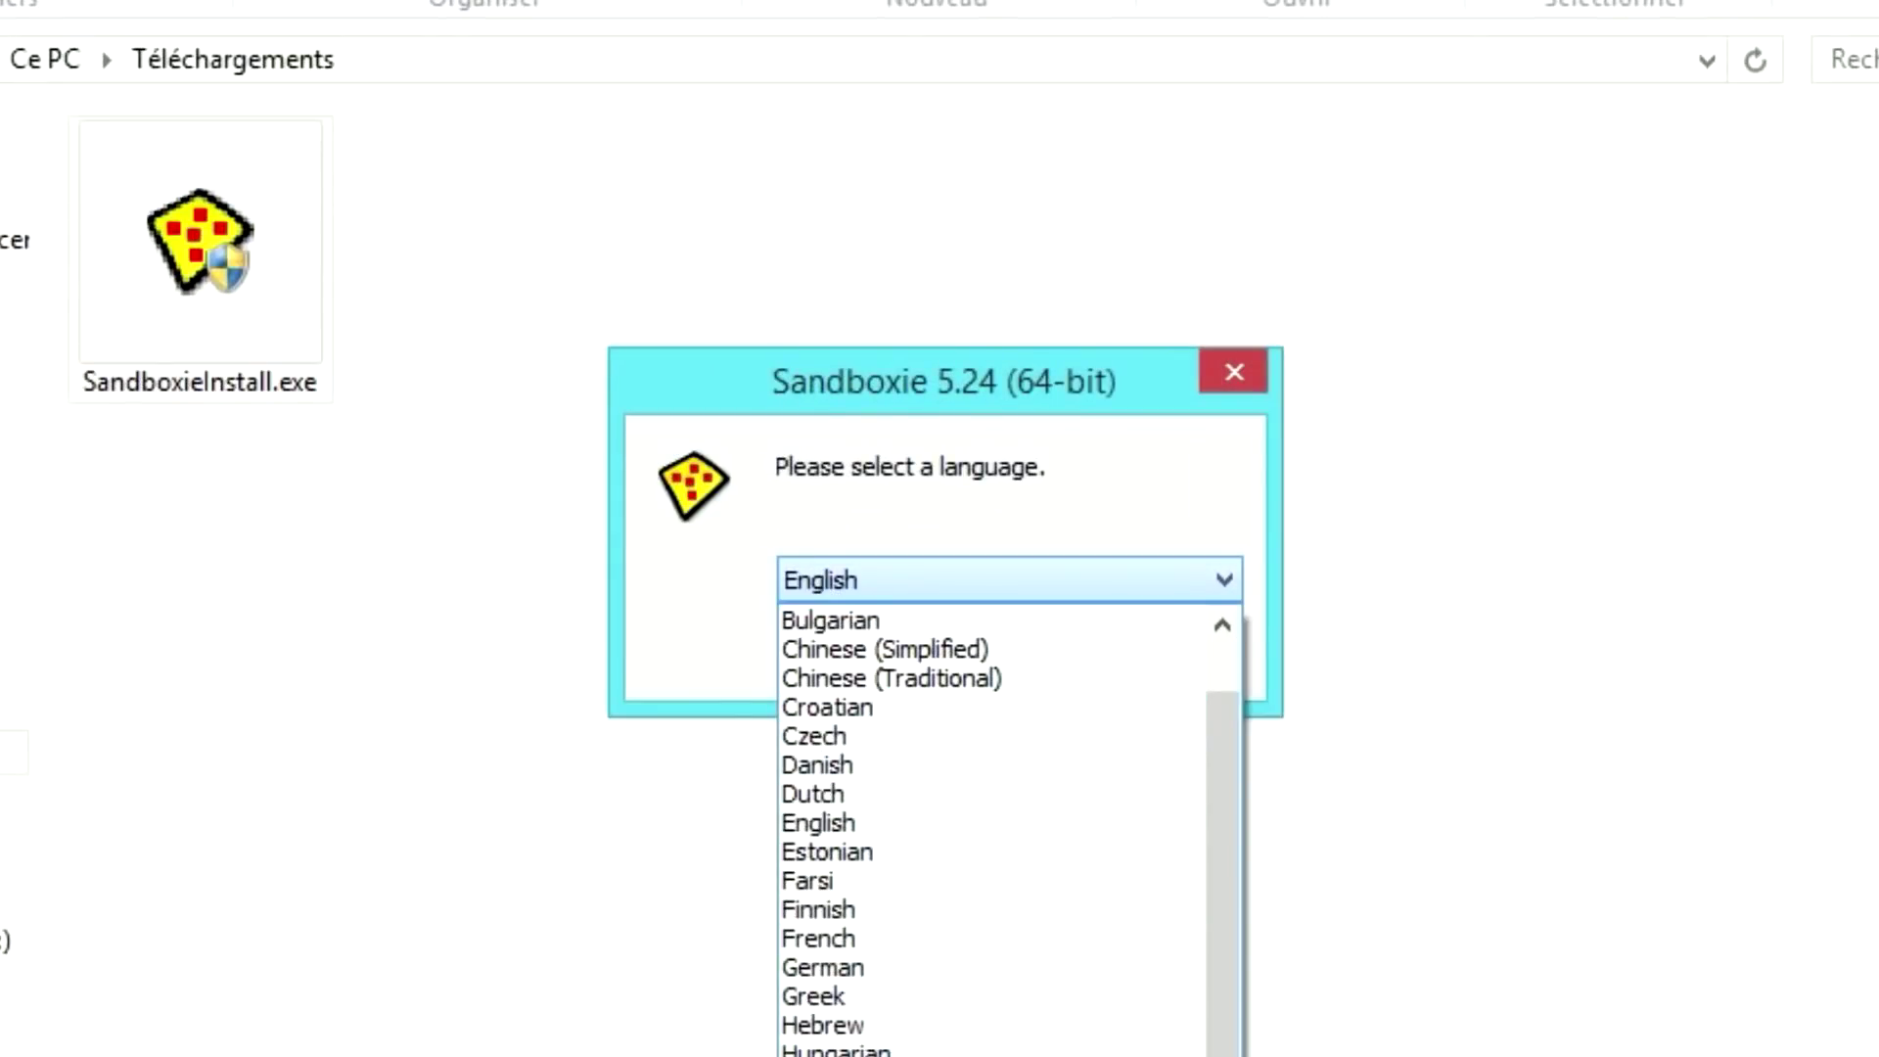
click(842, 939)
click(959, 658)
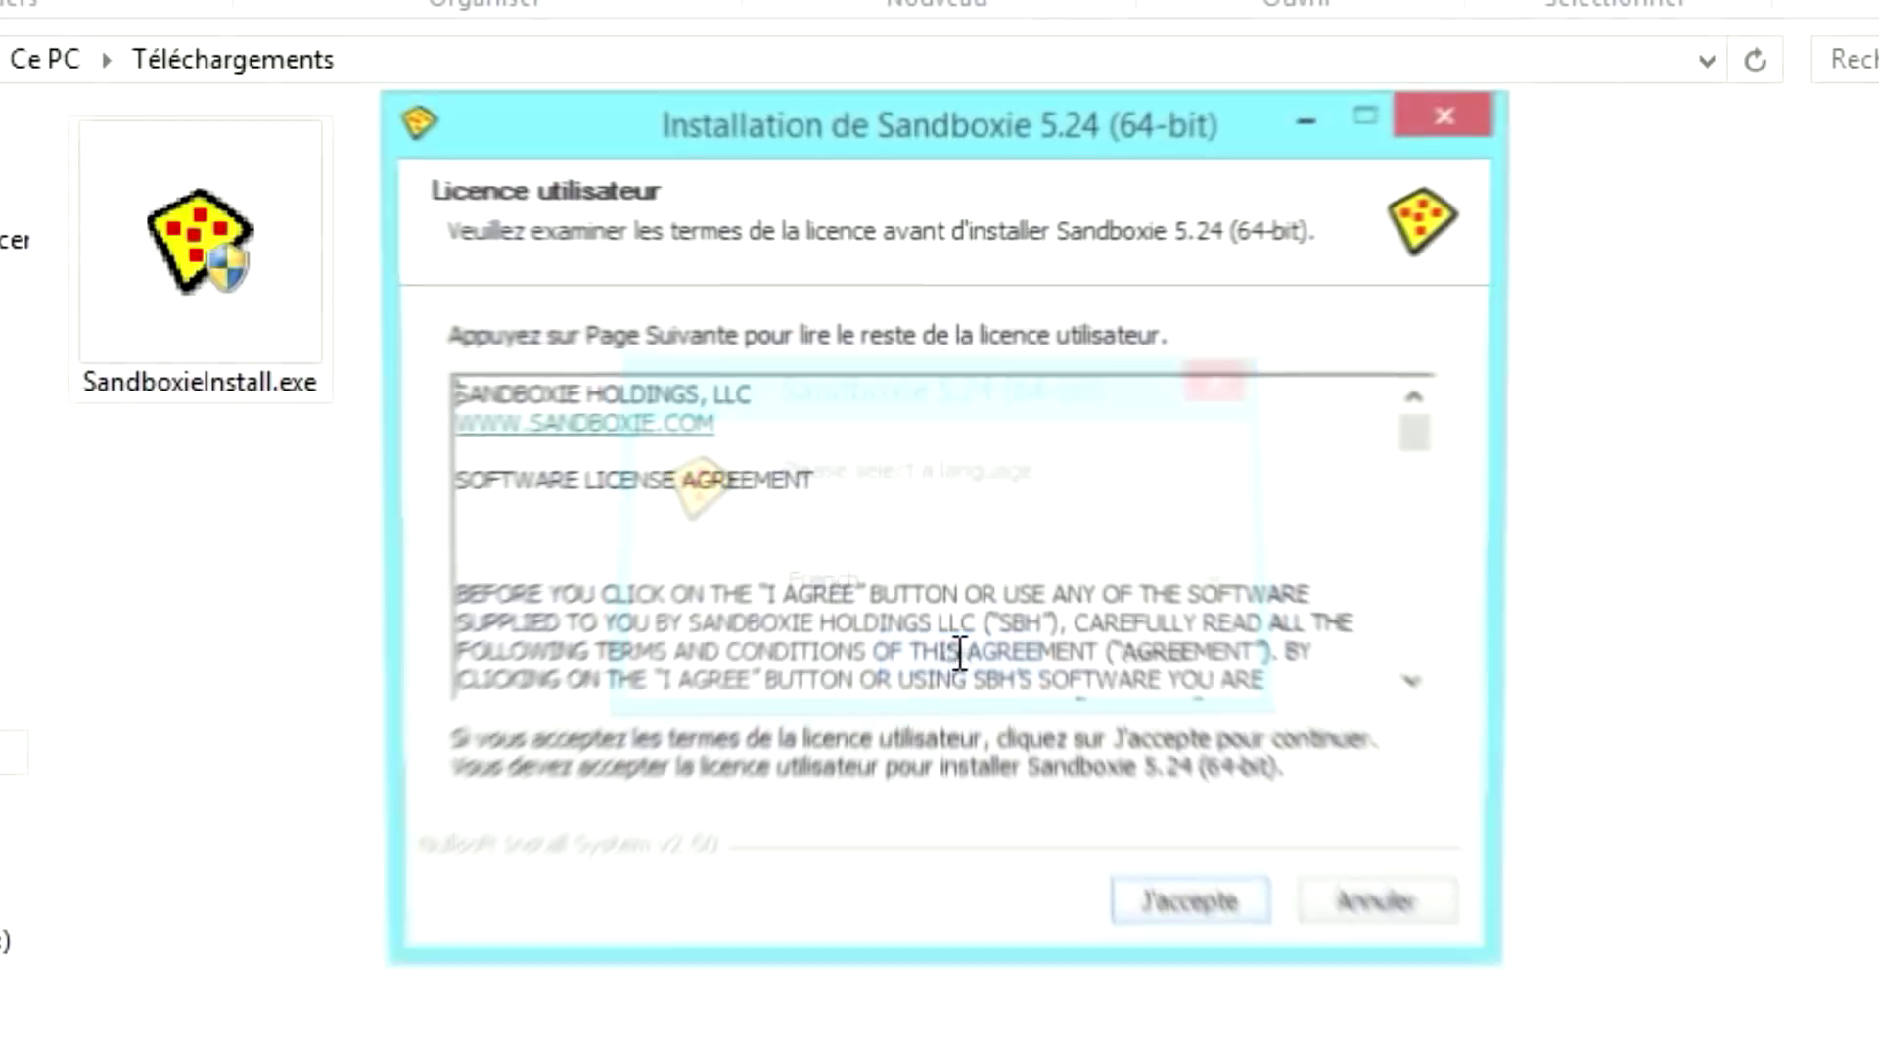
- Accept the licence and install Sandboxie in C:\Program Files\Sandboxie, closing the finished installer and the Téléchargements window
click(1189, 911)
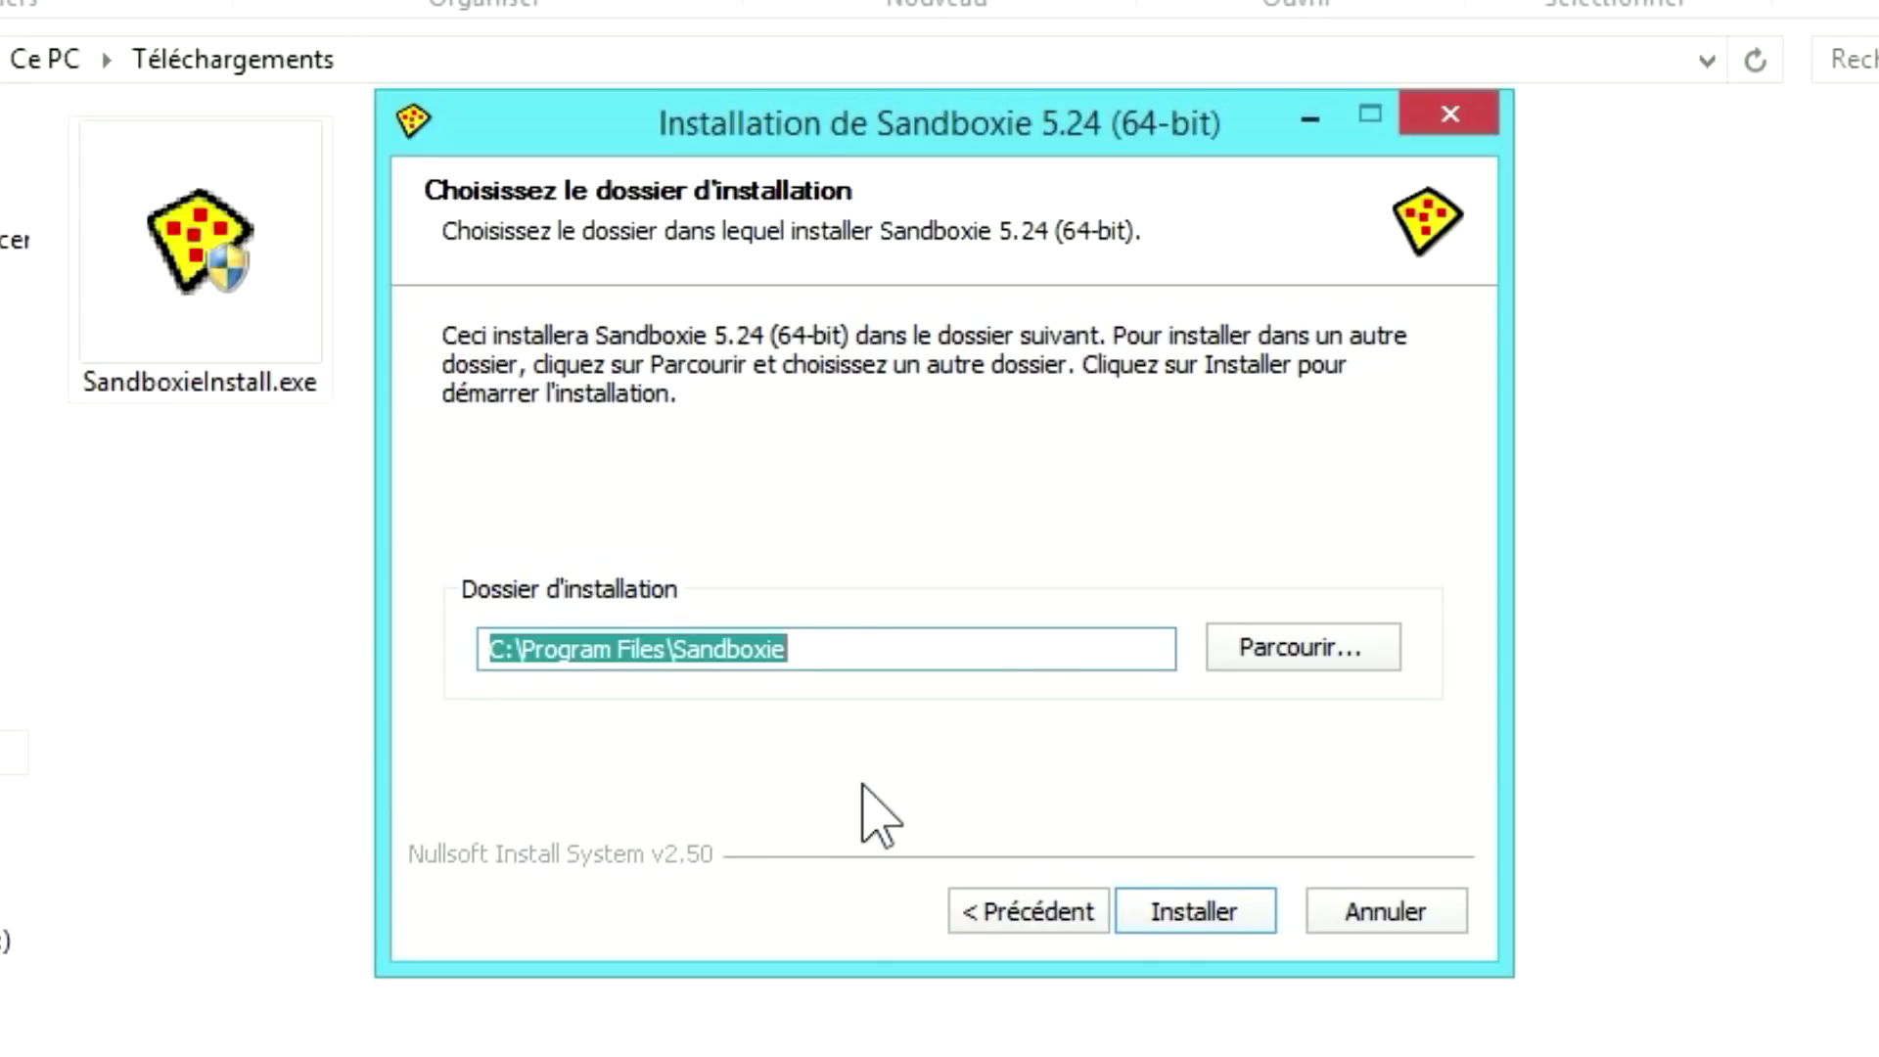
click(1214, 928)
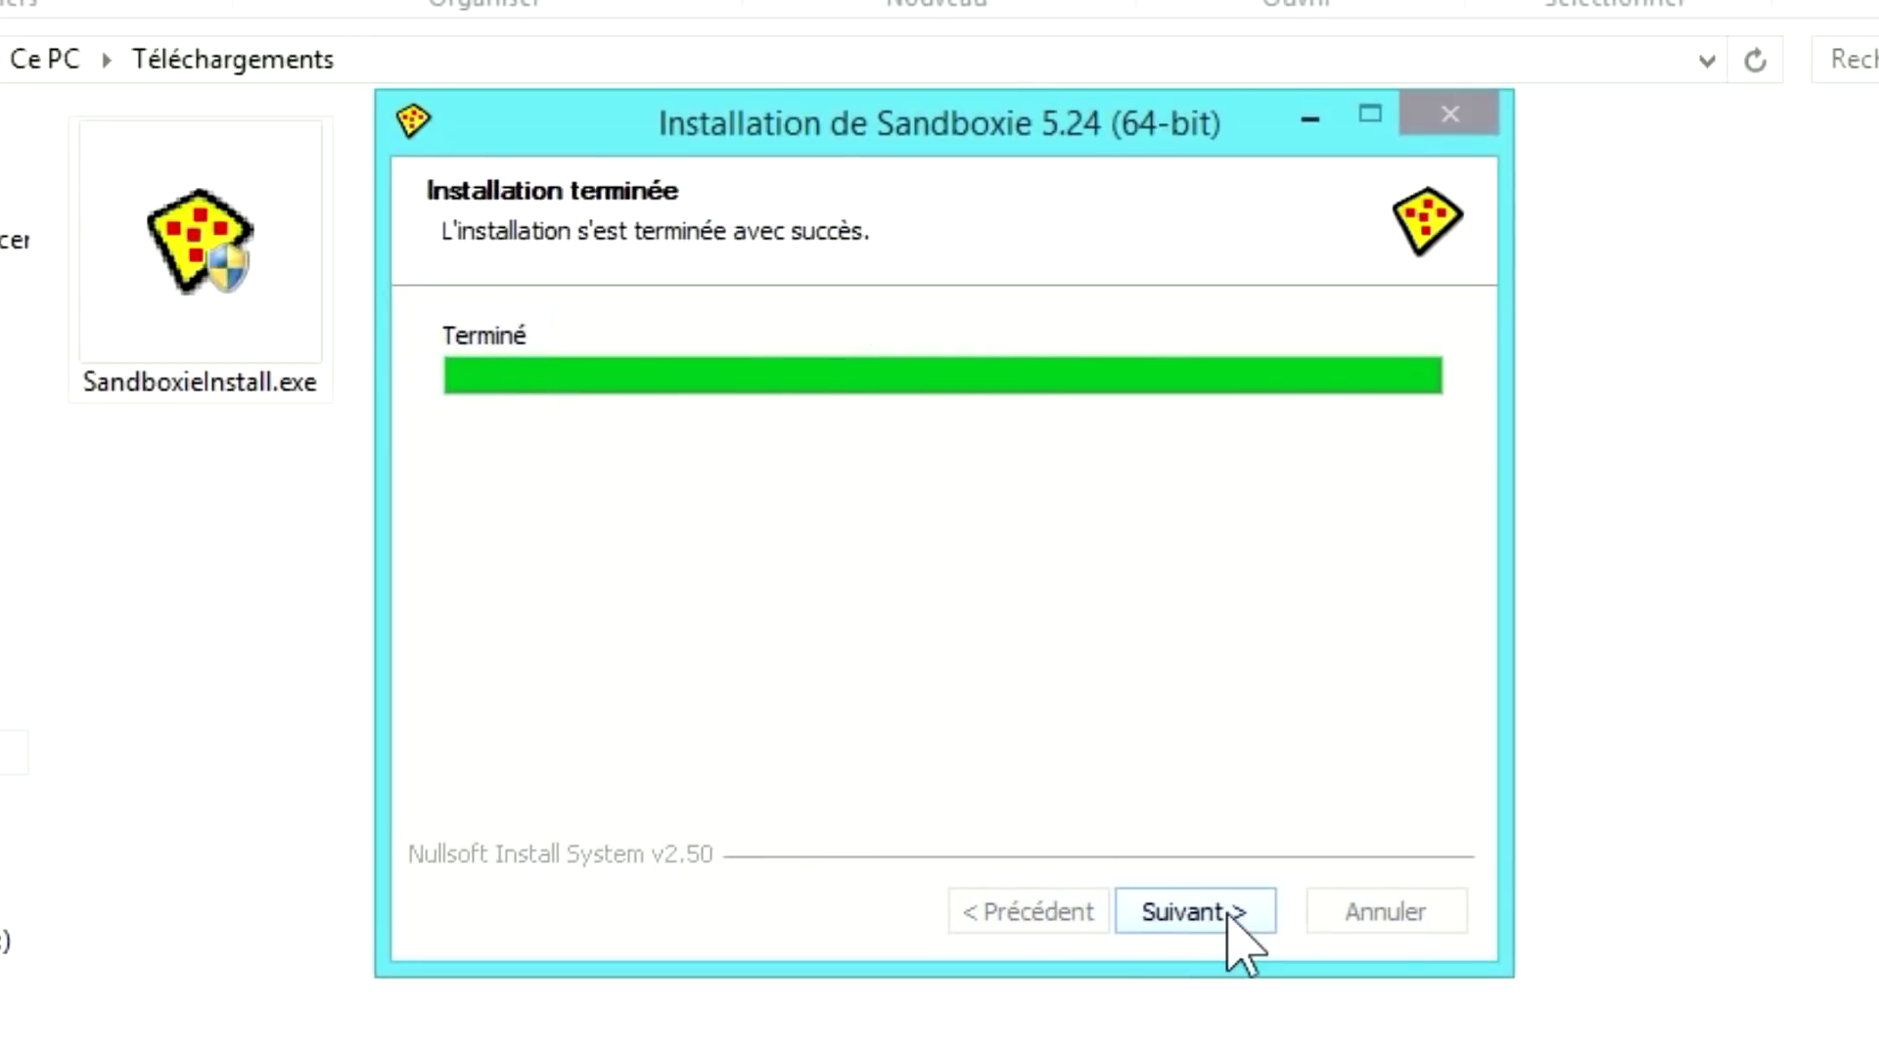
click(1228, 915)
click(1228, 916)
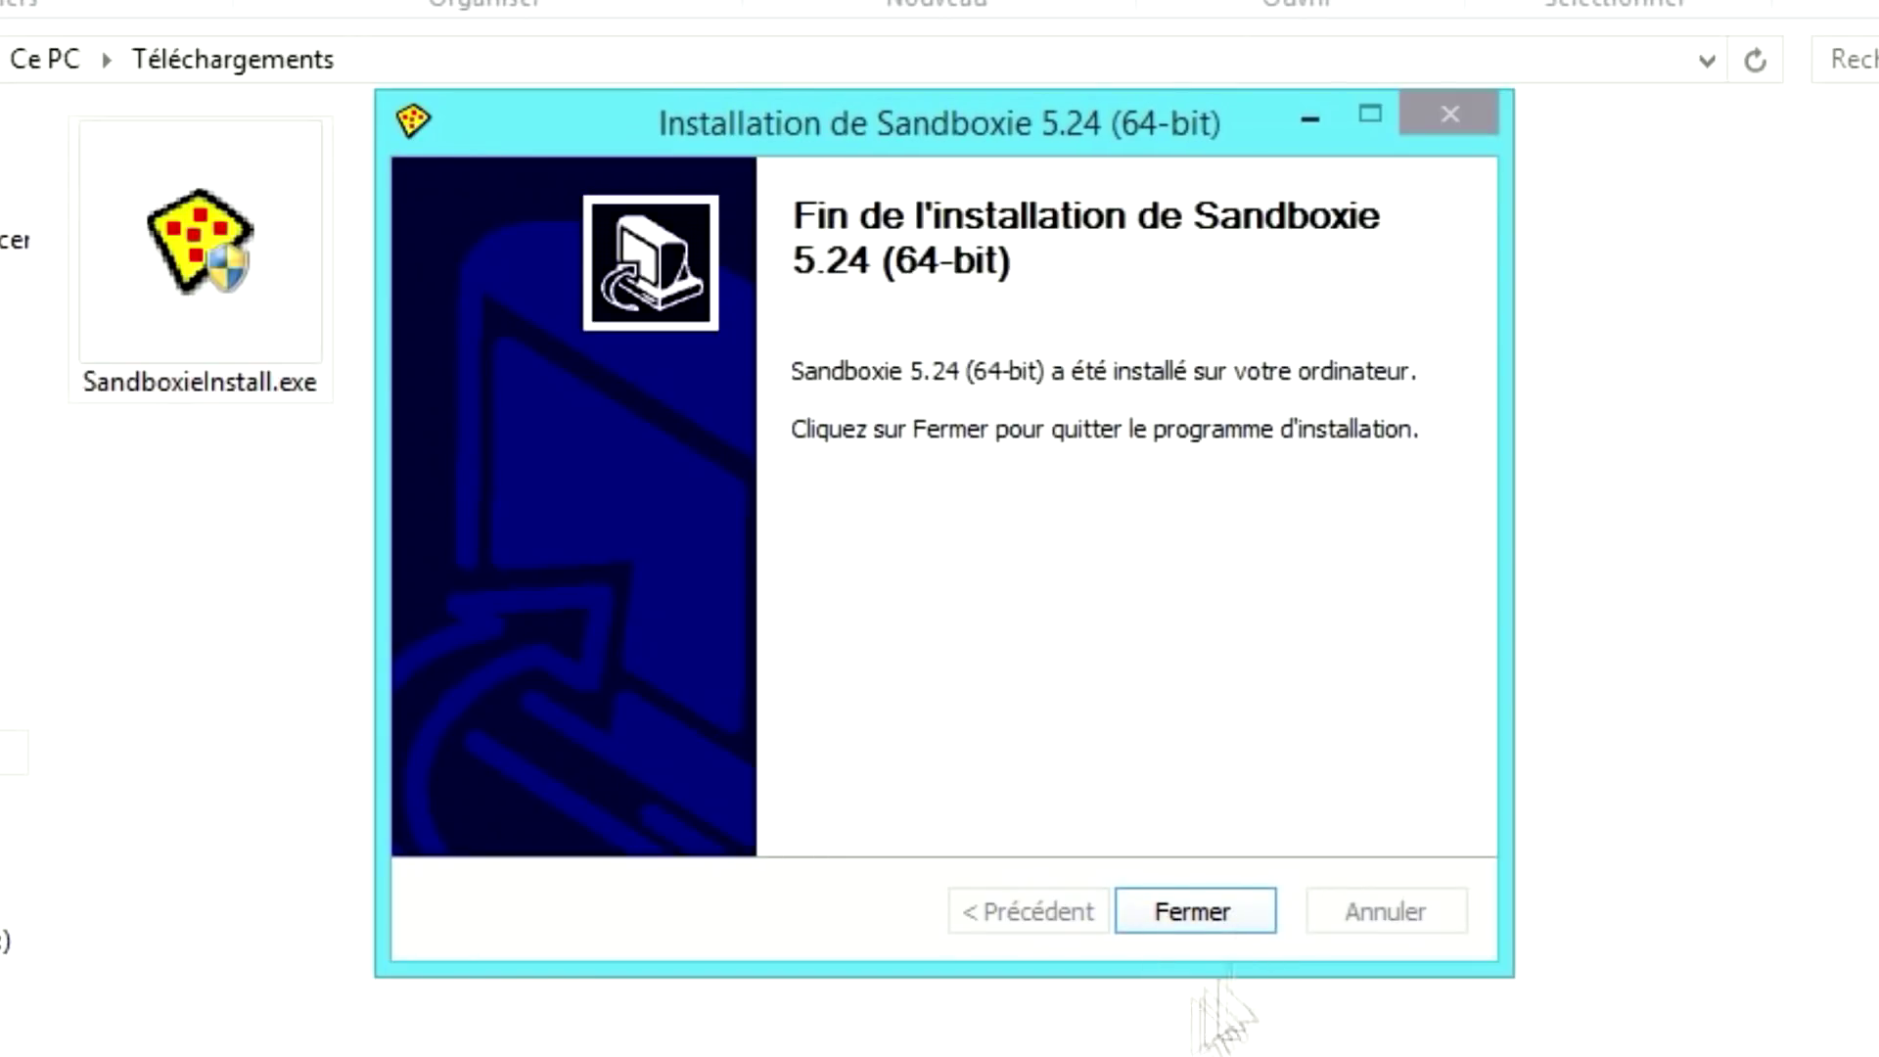
click(1194, 911)
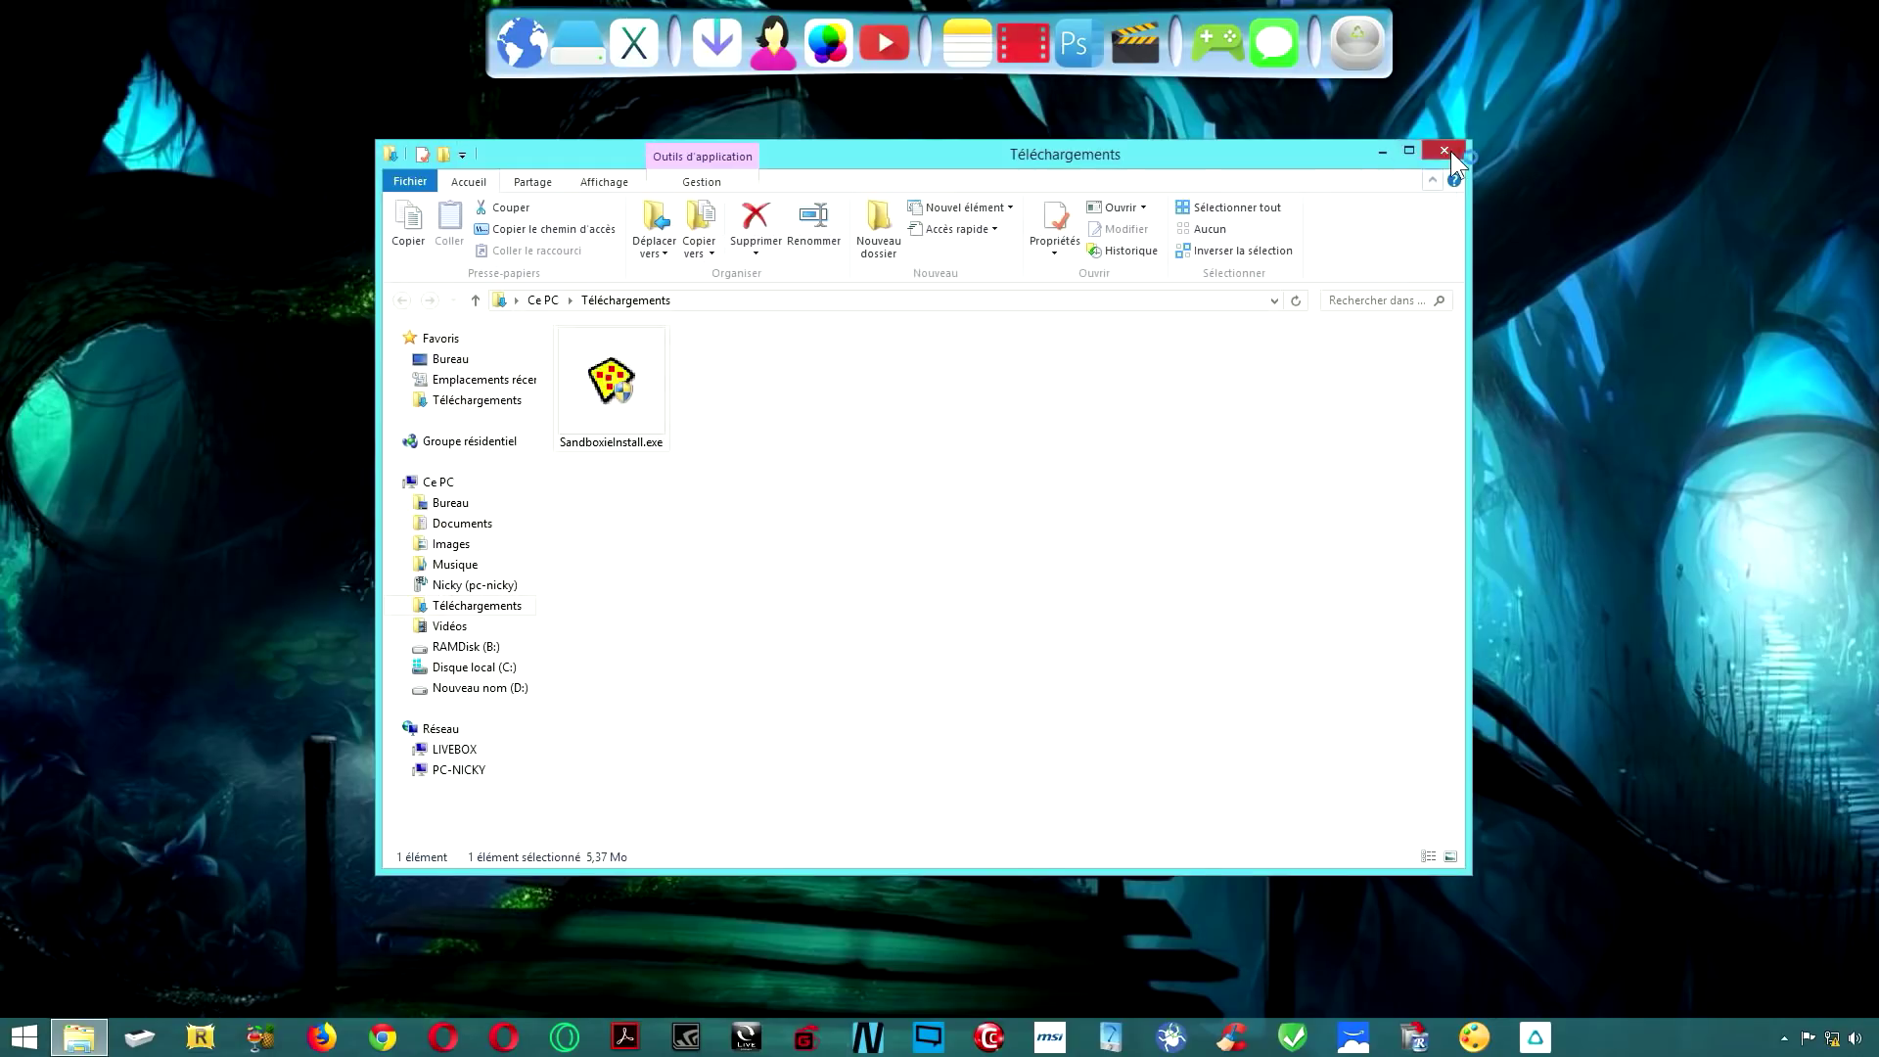
click(1450, 151)
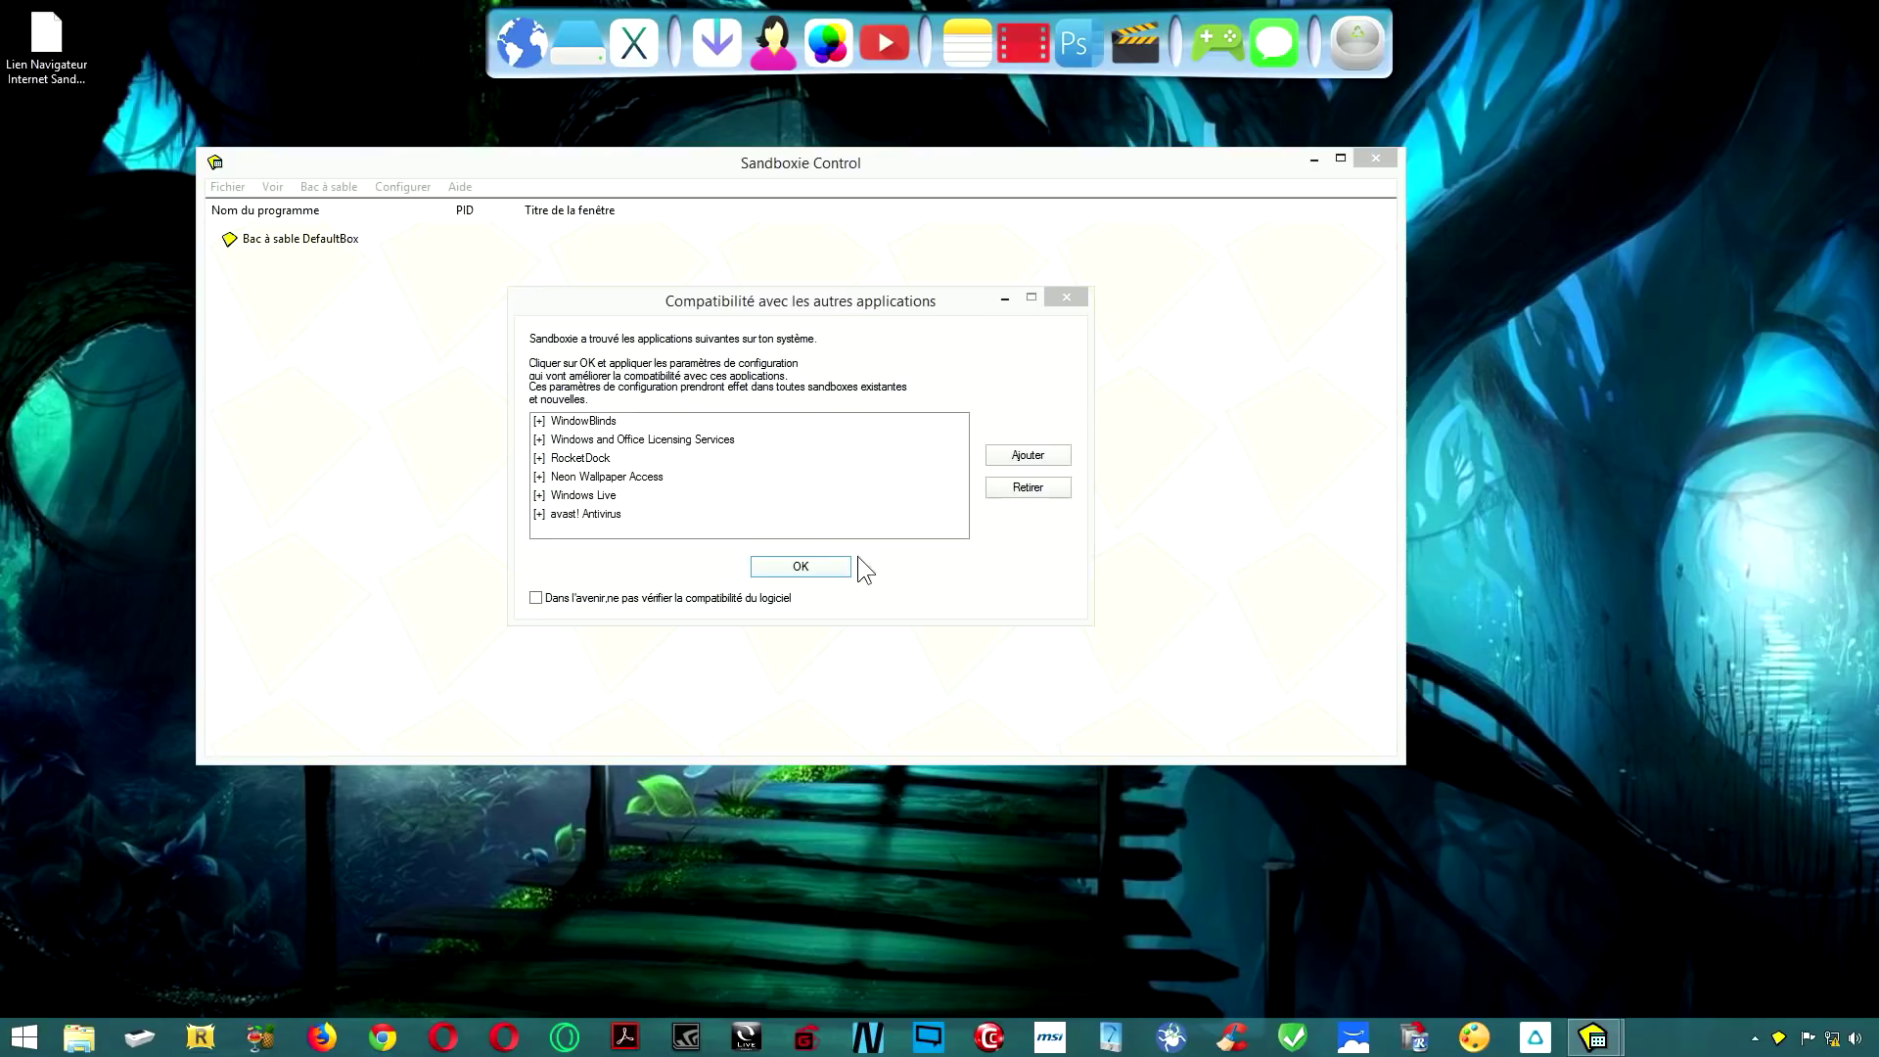
- Apply the compatibility settings for all the applications Sandboxie detected, including WindowBlinds and avast! Antivirus
click(599, 429)
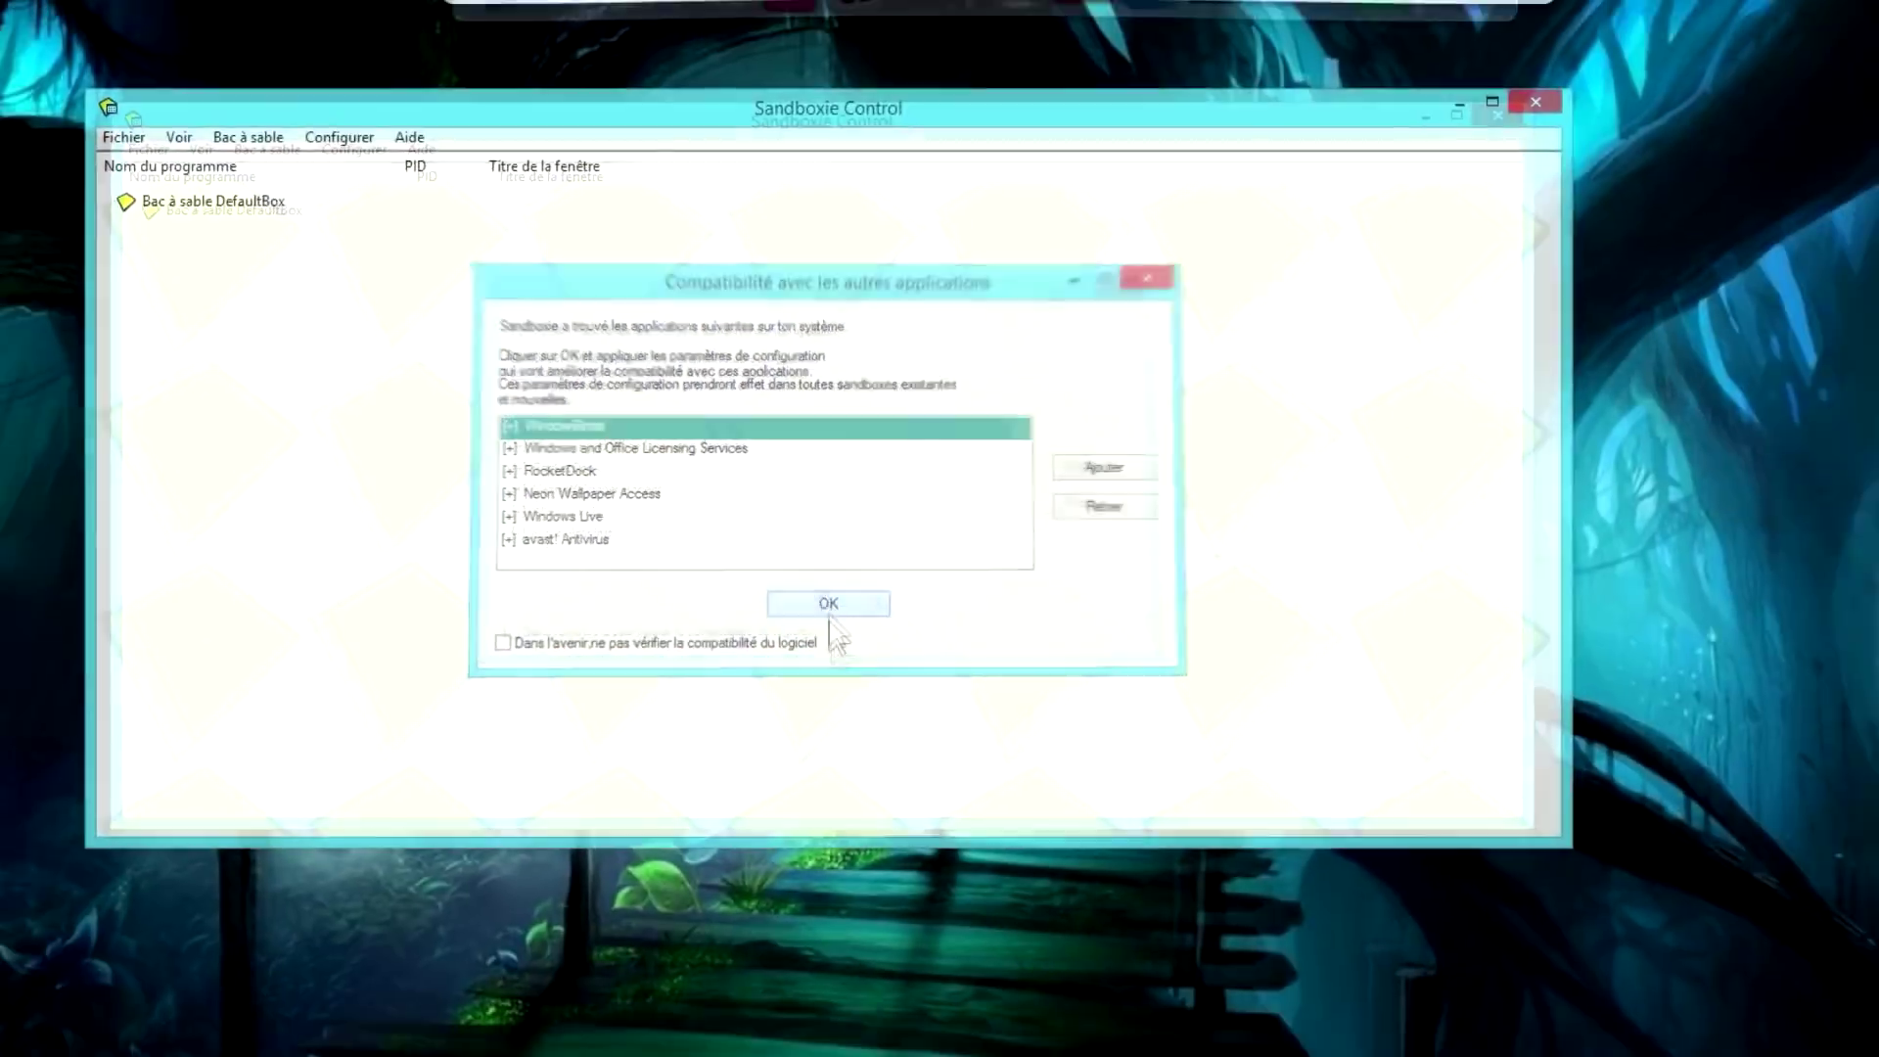
click(955, 775)
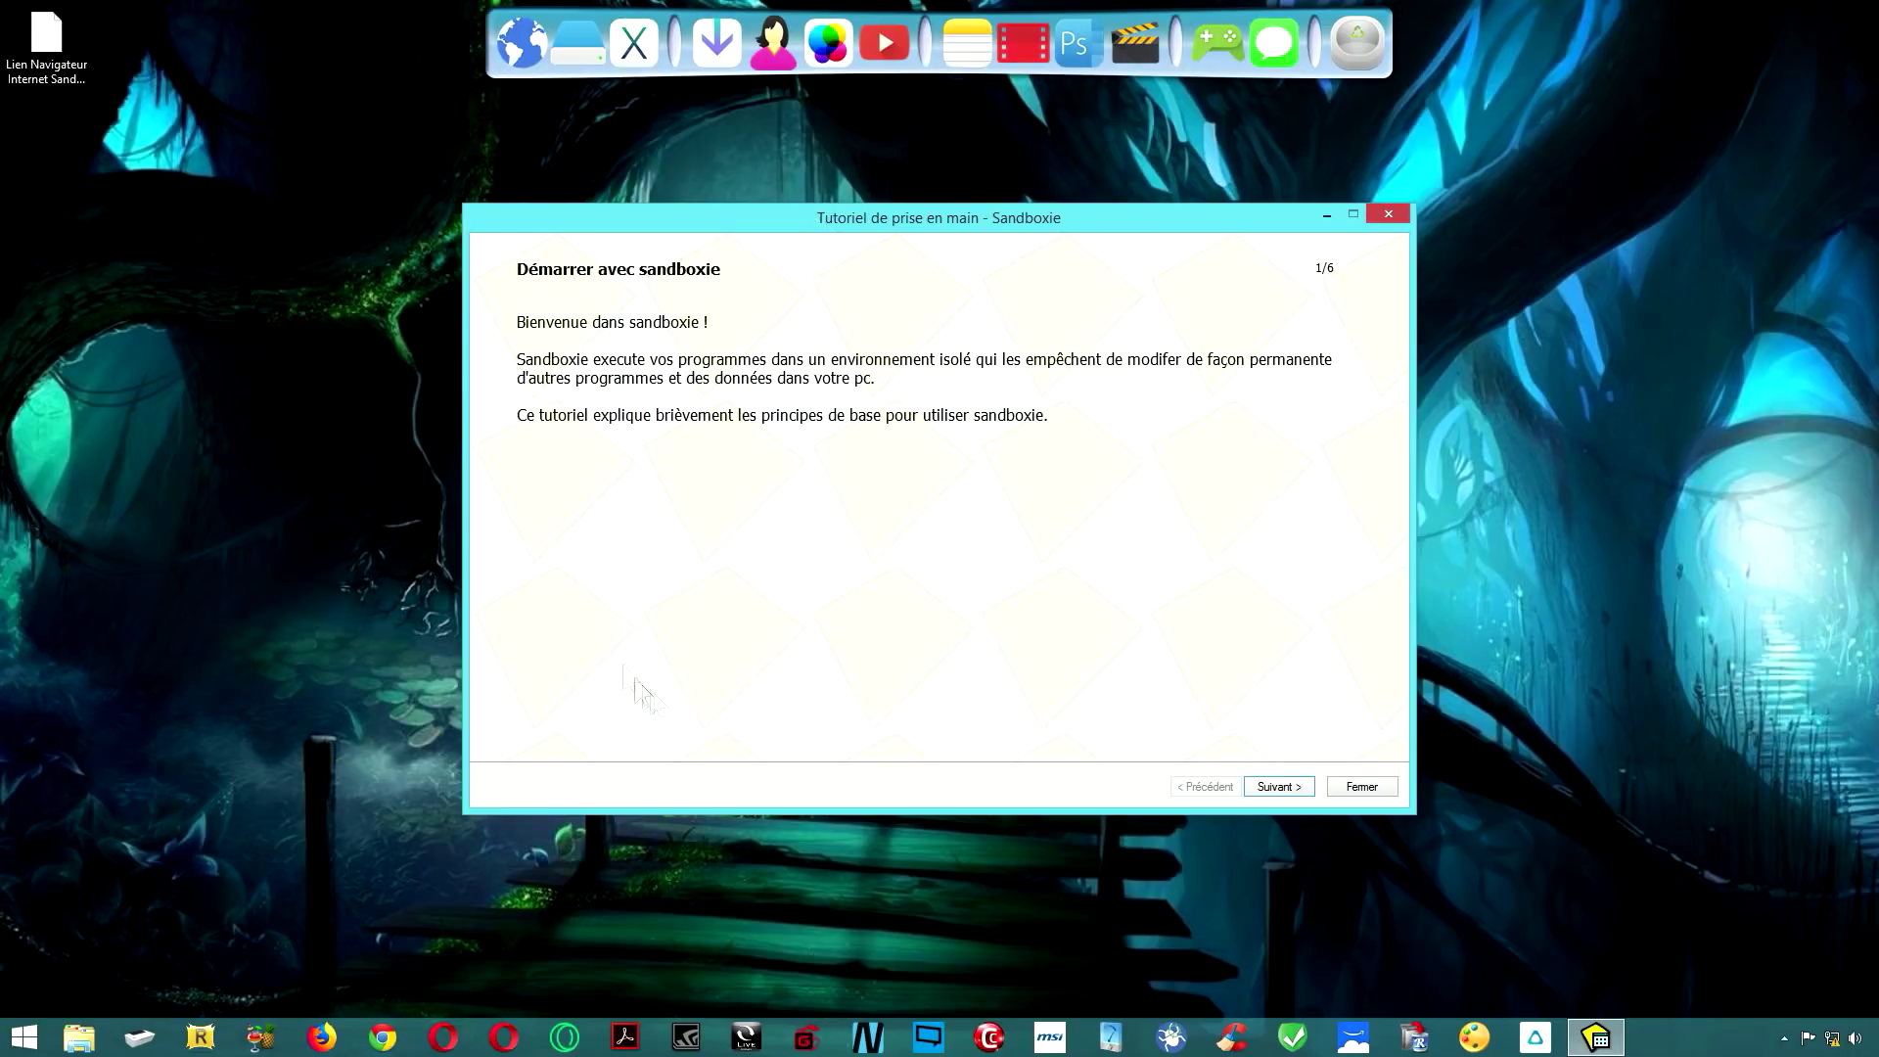
- Go through the Sandboxie getting-started tutorial up to page 5 and close it
click(1272, 790)
click(1279, 789)
click(1279, 789)
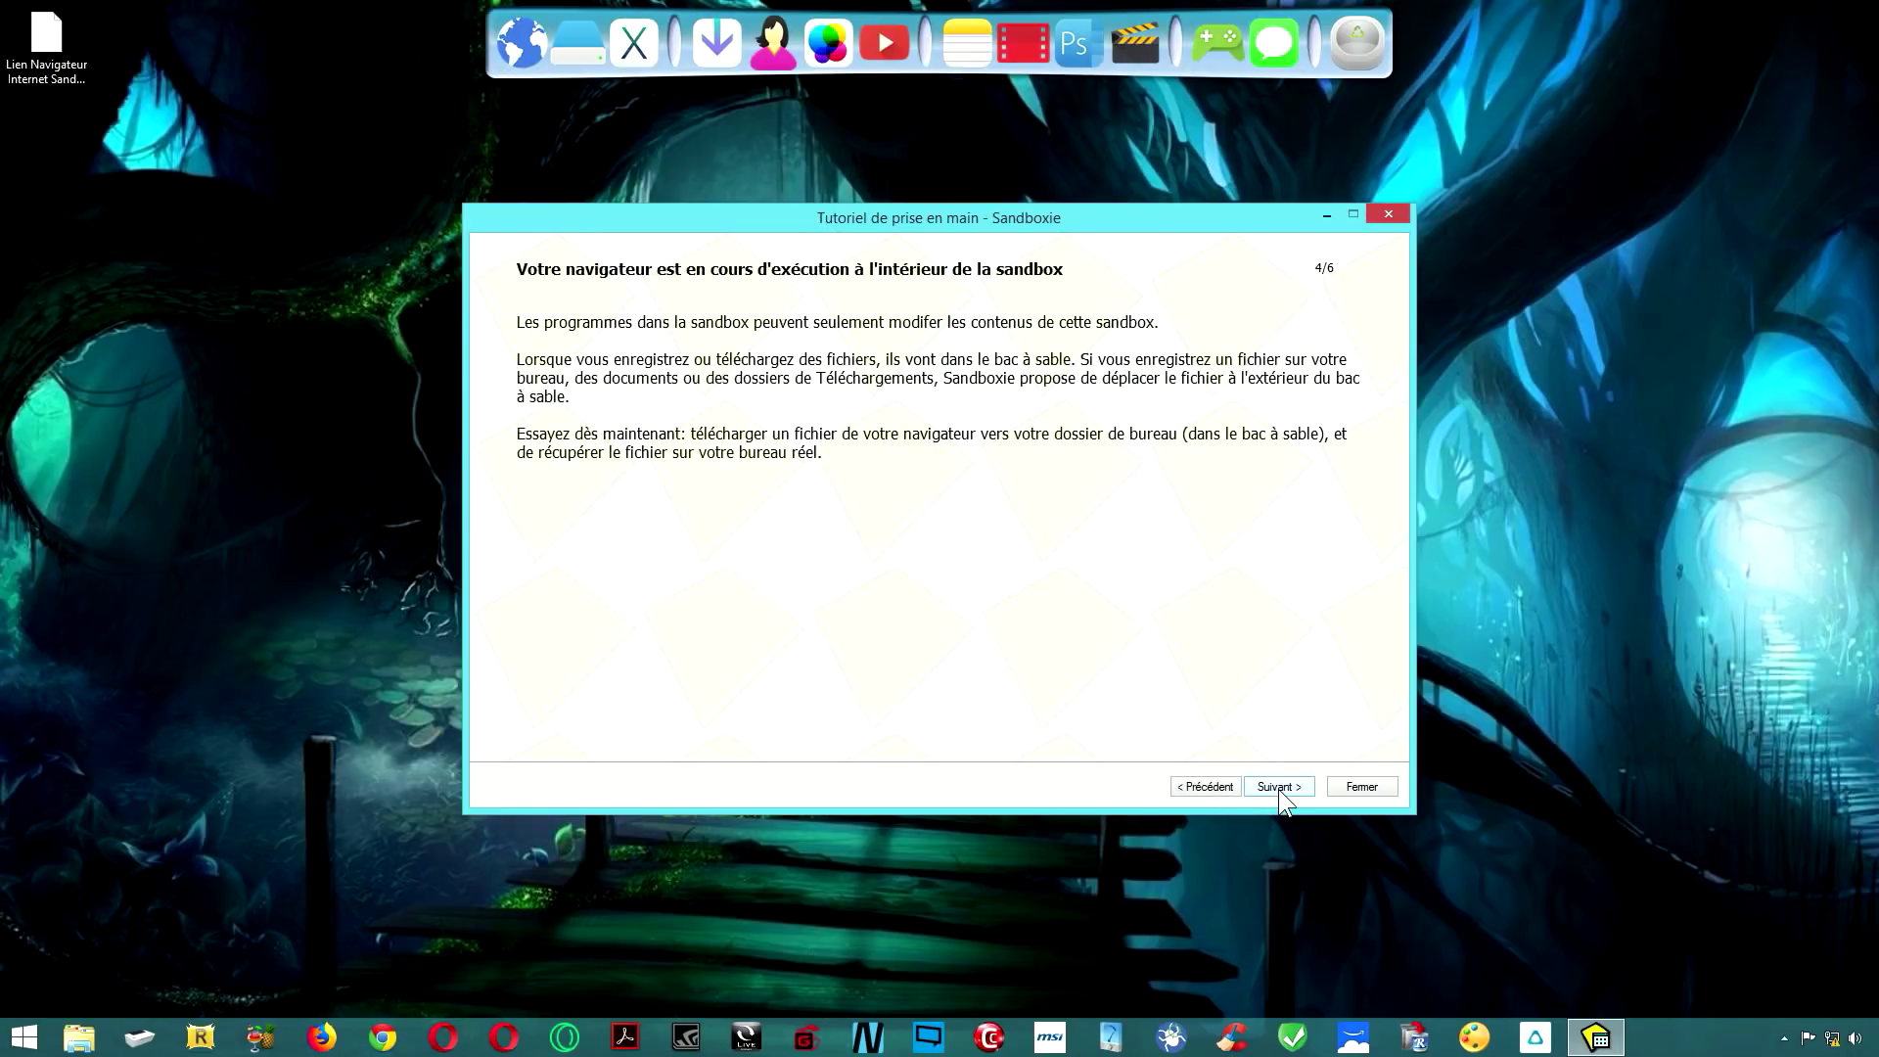
click(1279, 789)
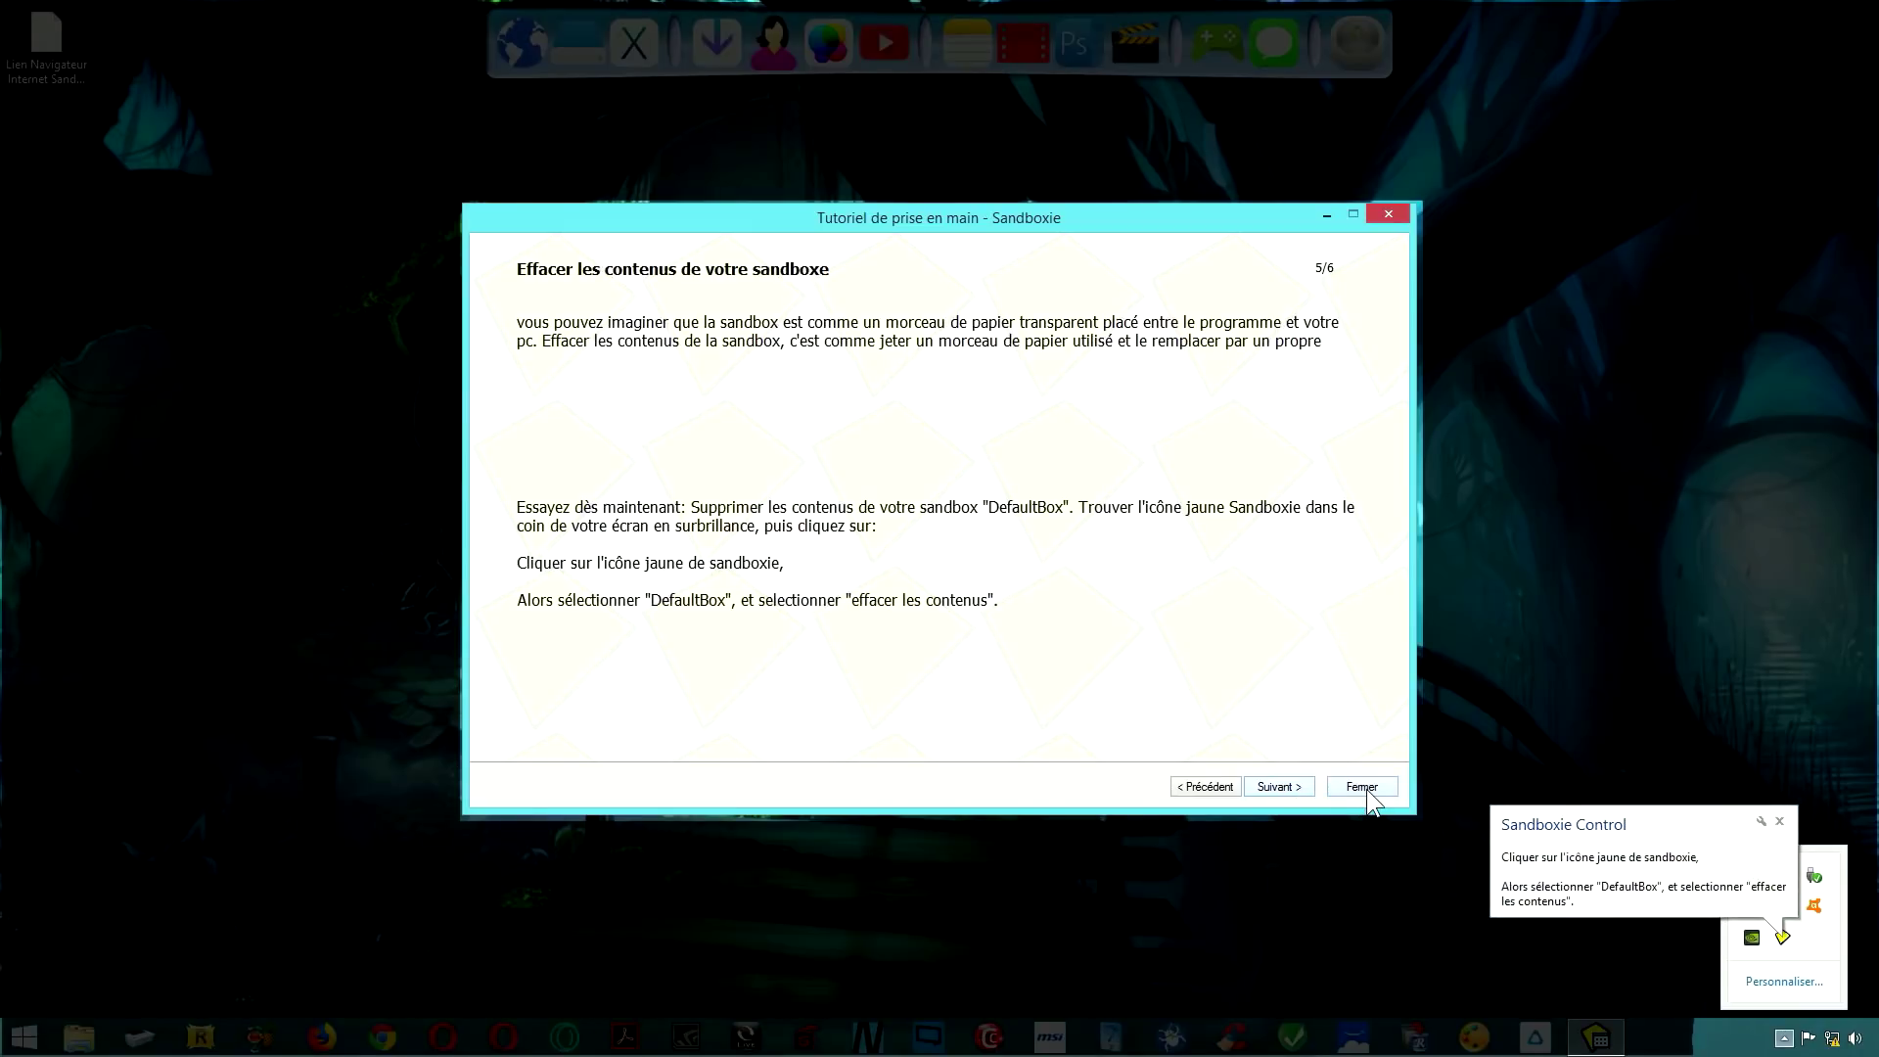
click(1364, 789)
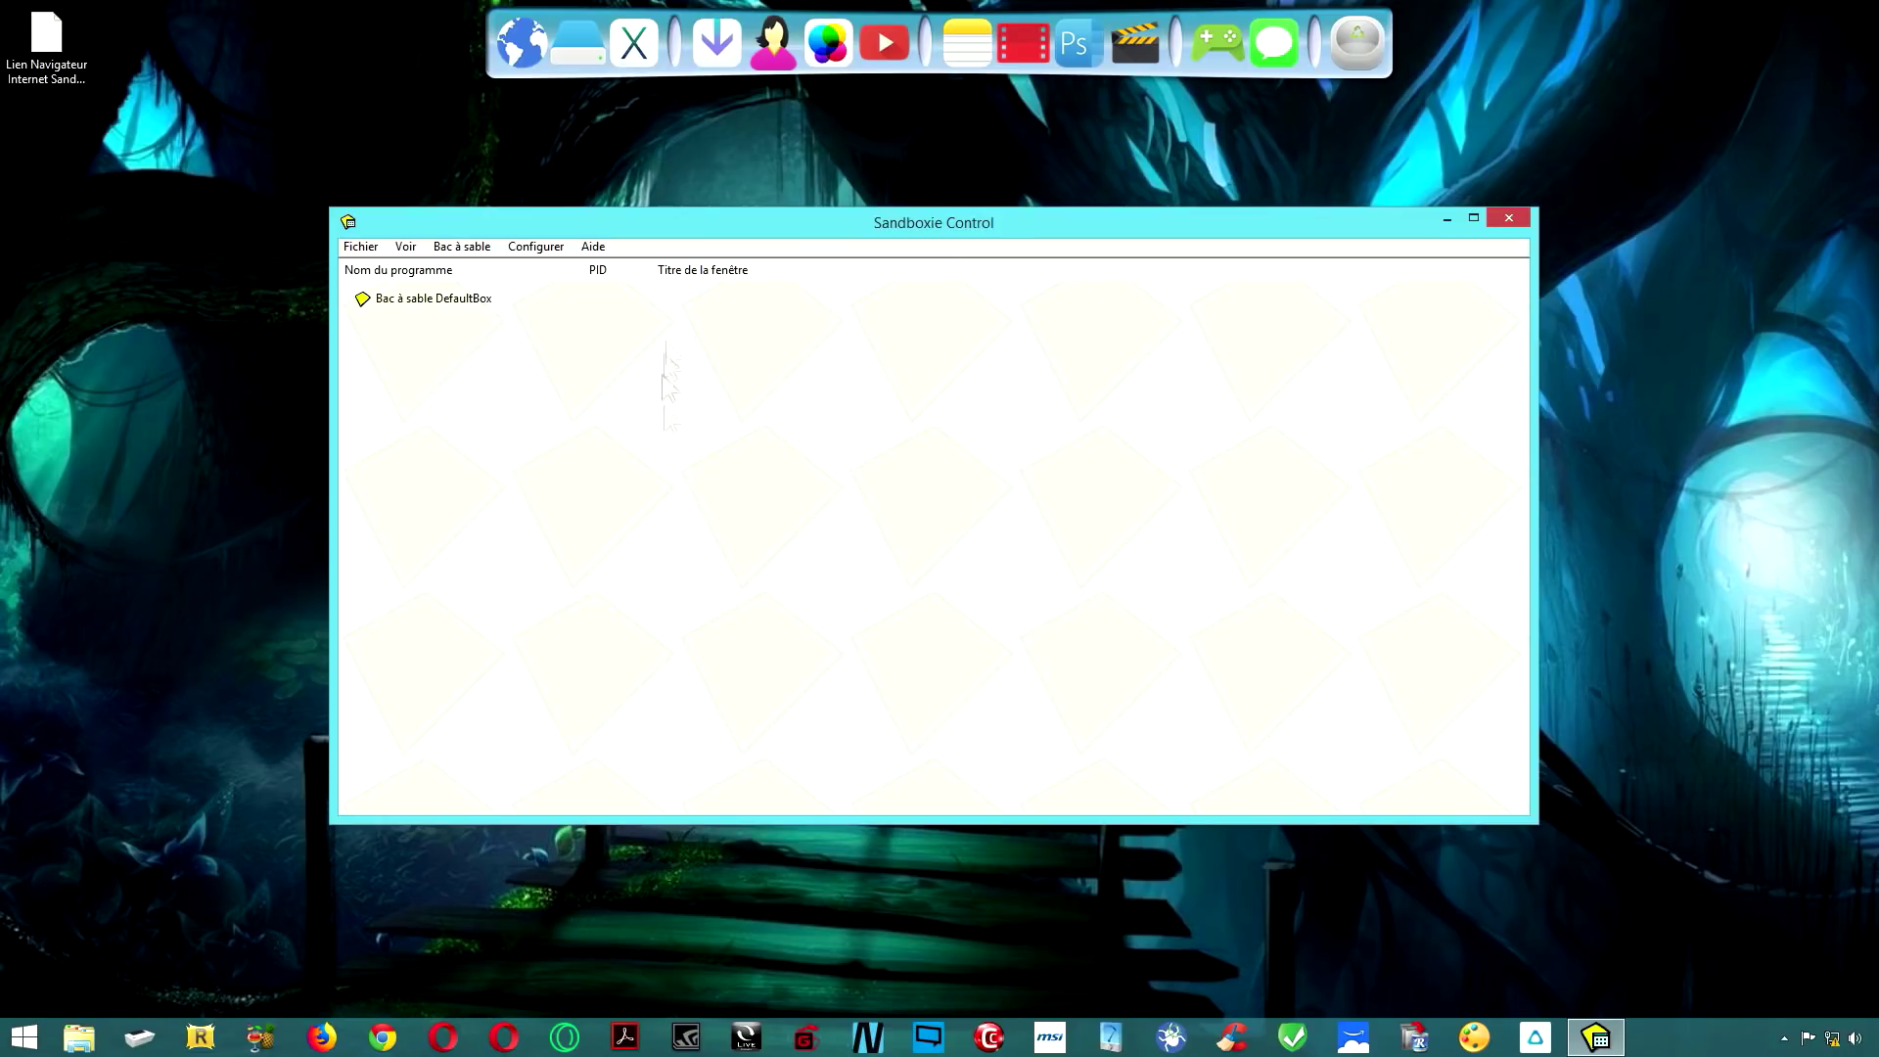
- Review Sandboxie's software compatibility list, including the avast! Antivirus entry, and close it
click(536, 250)
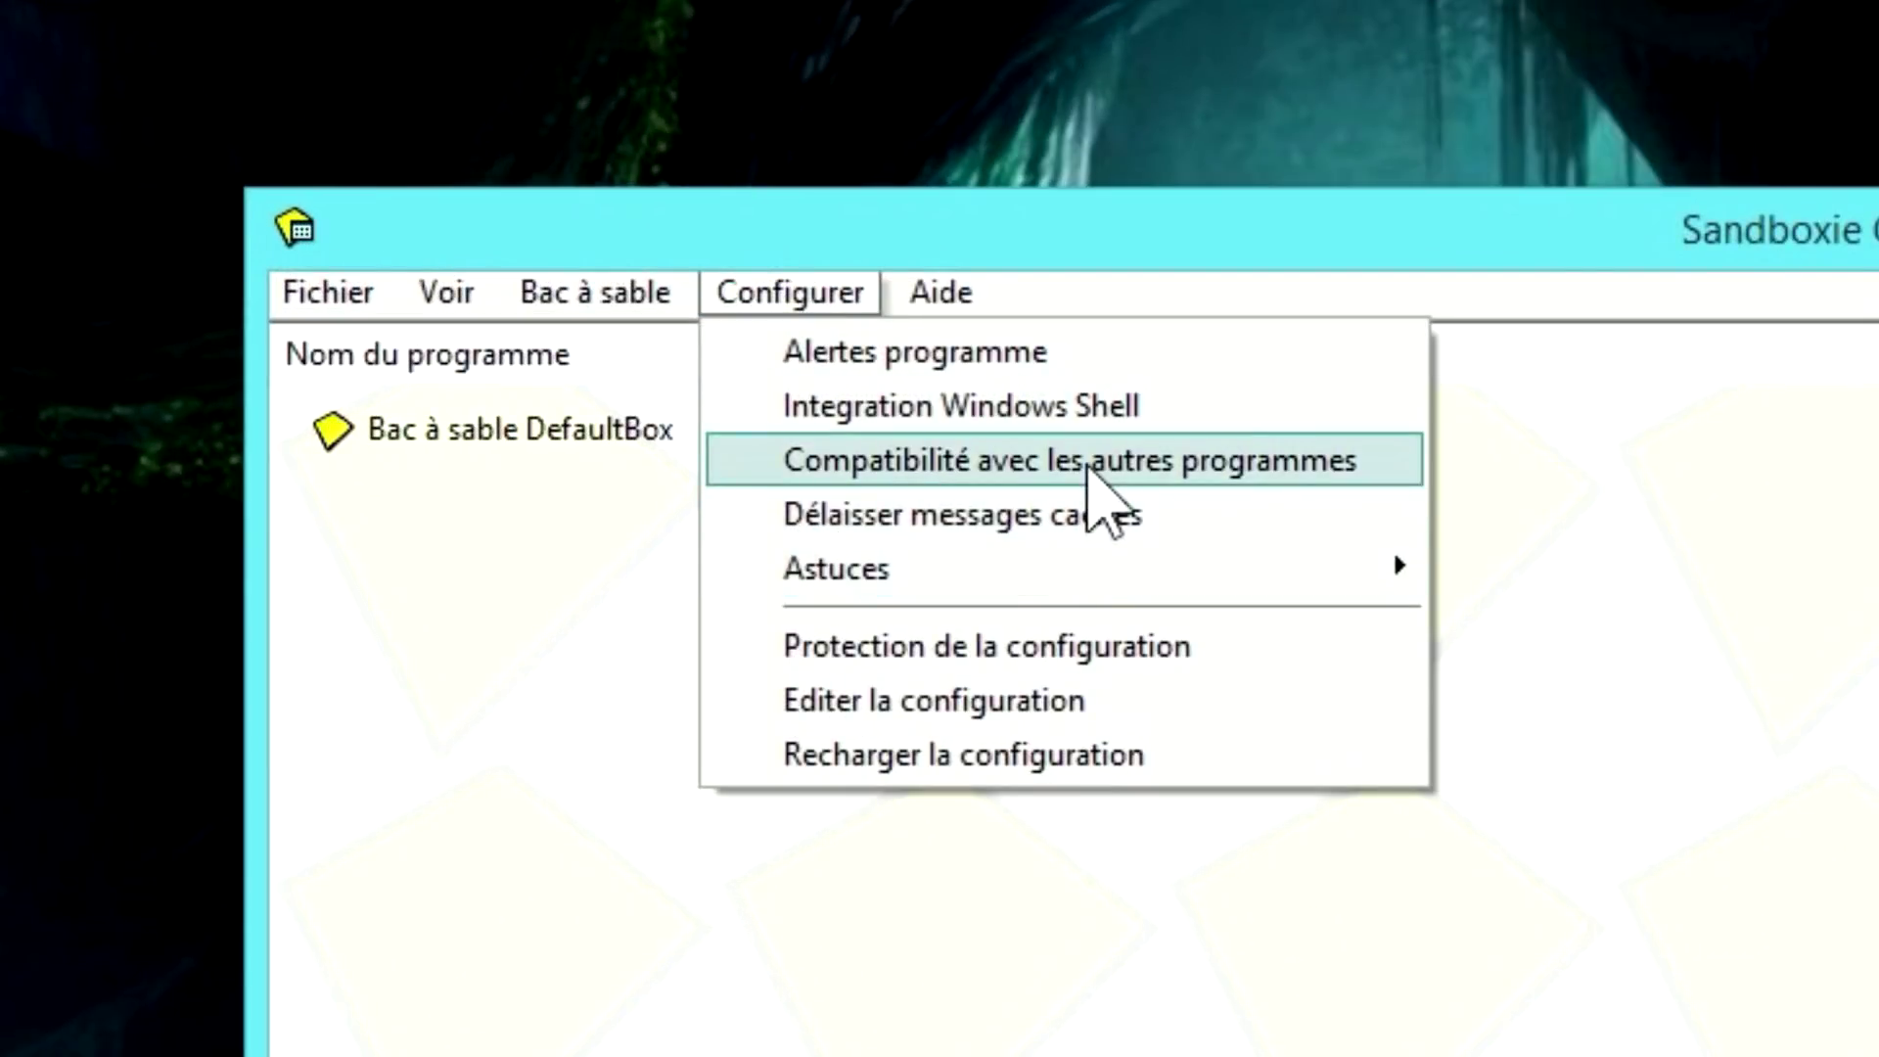
click(914, 402)
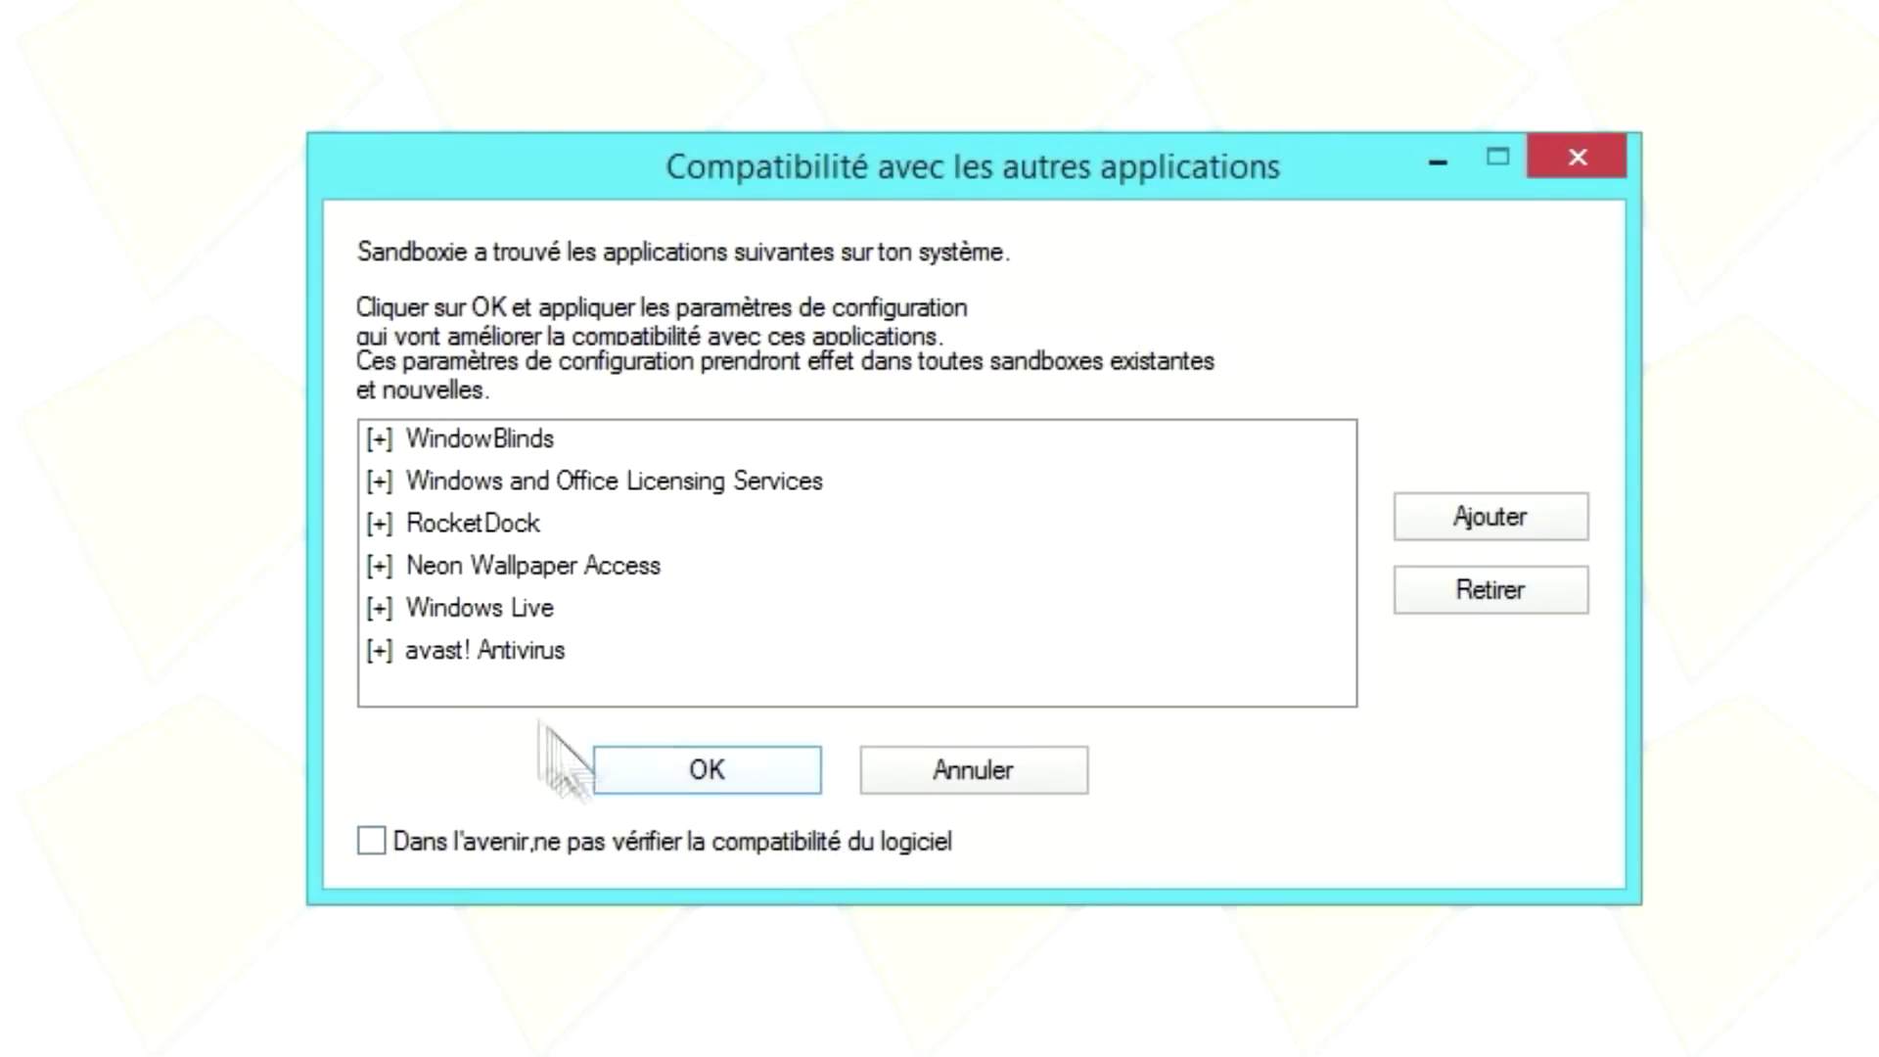
click(507, 658)
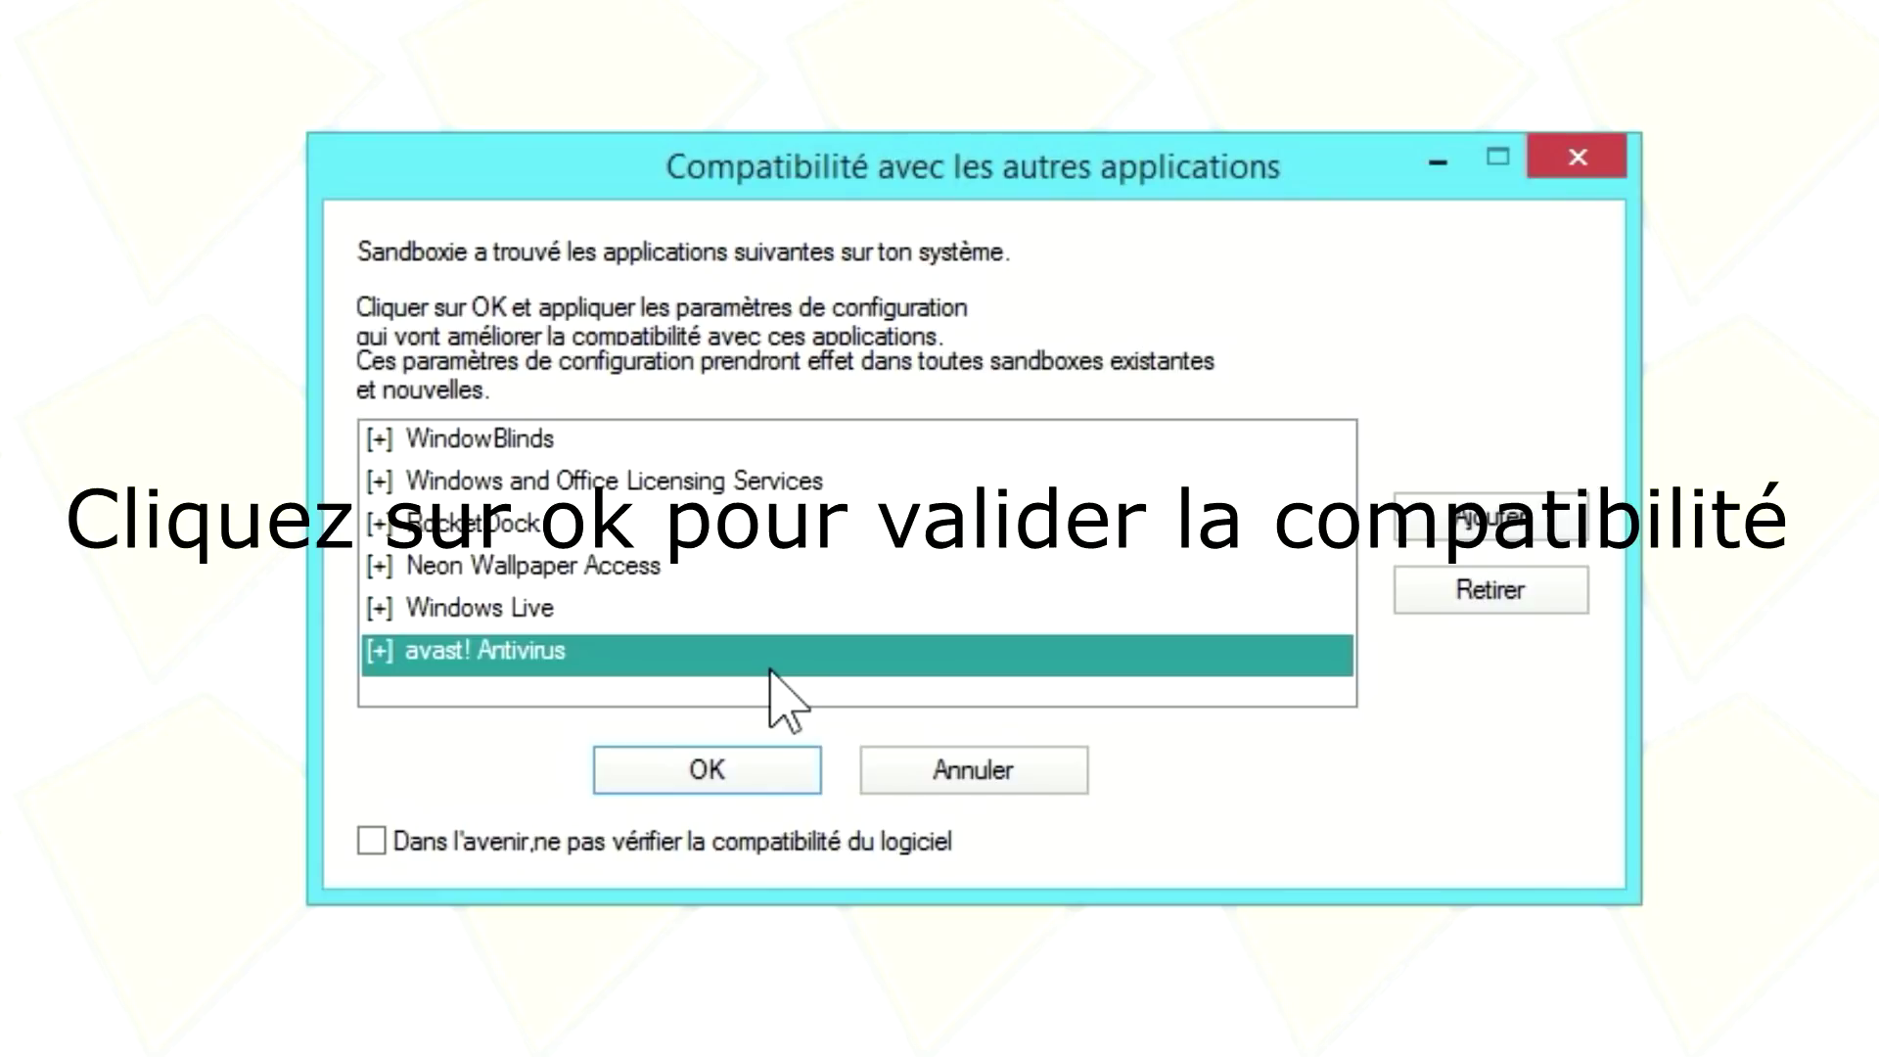
click(1577, 156)
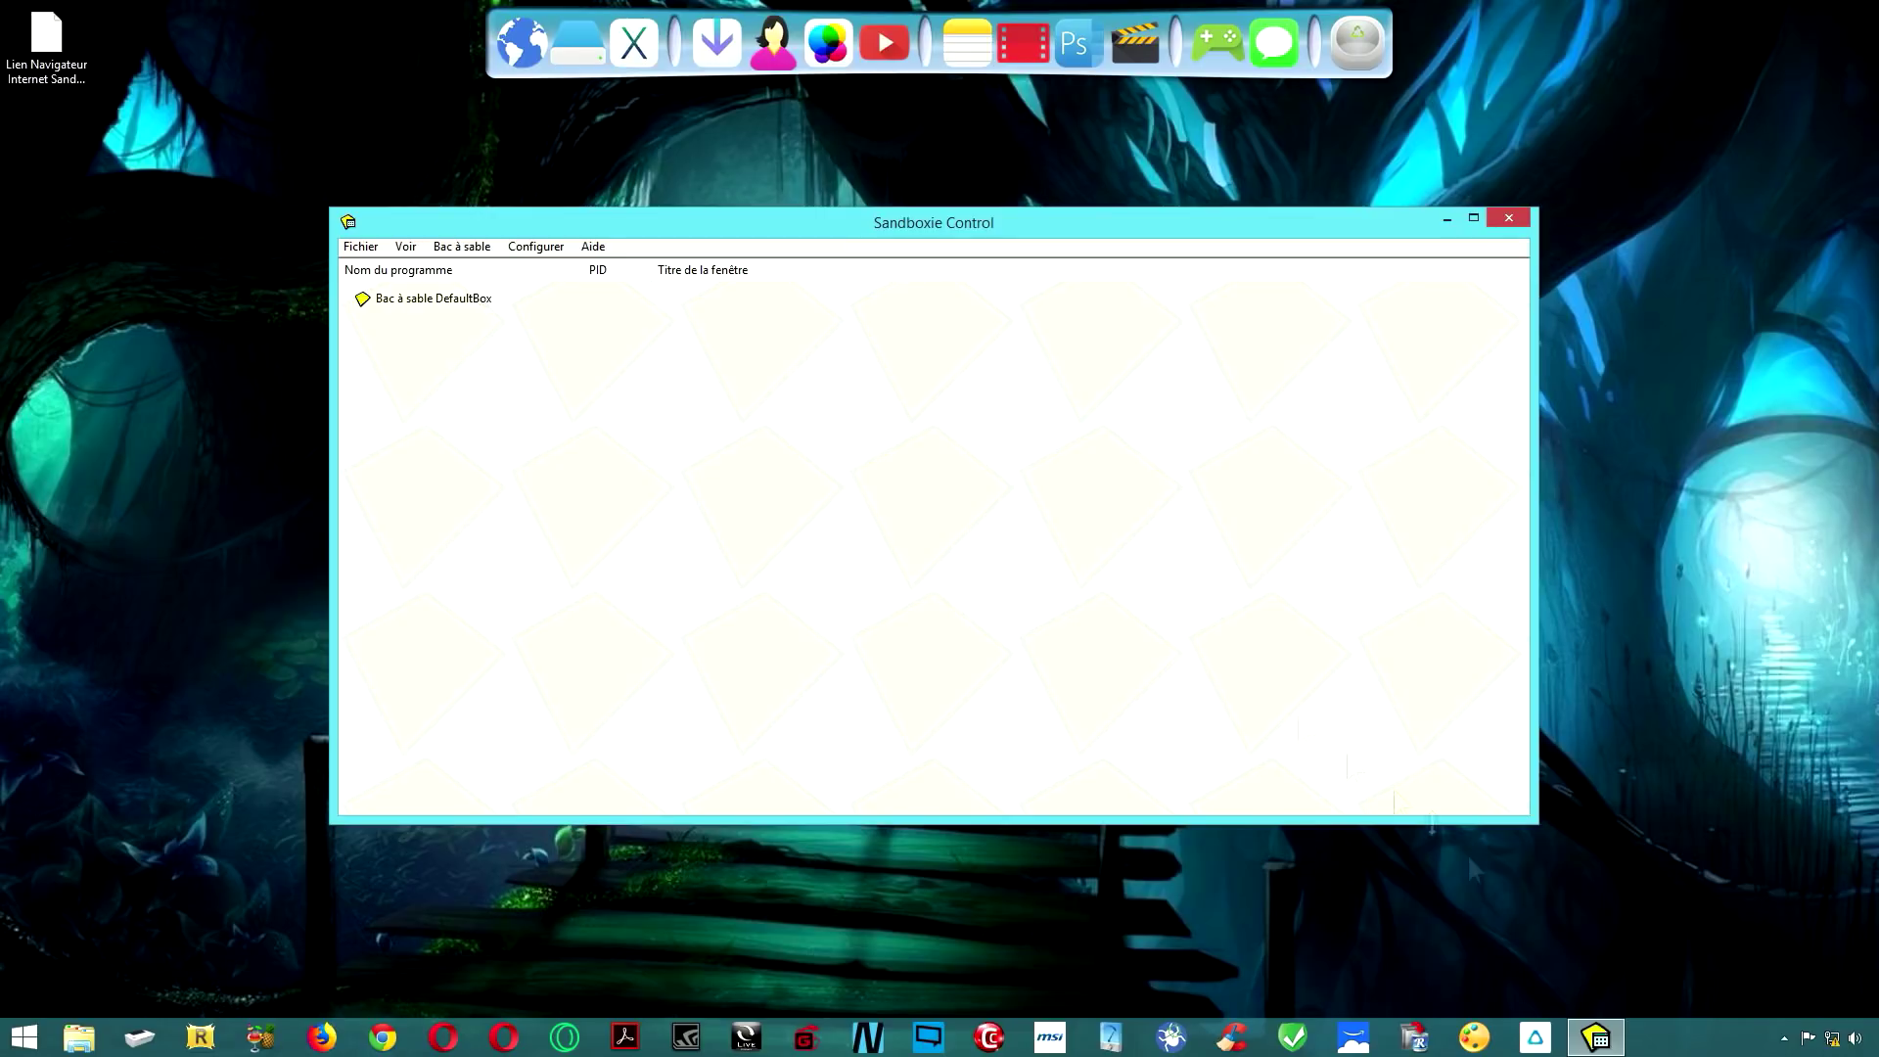
- Review the commands Sandboxie Control offers for DefaultBox from the notification area, and select the DefaultBox sandbox in its window
click(1784, 1039)
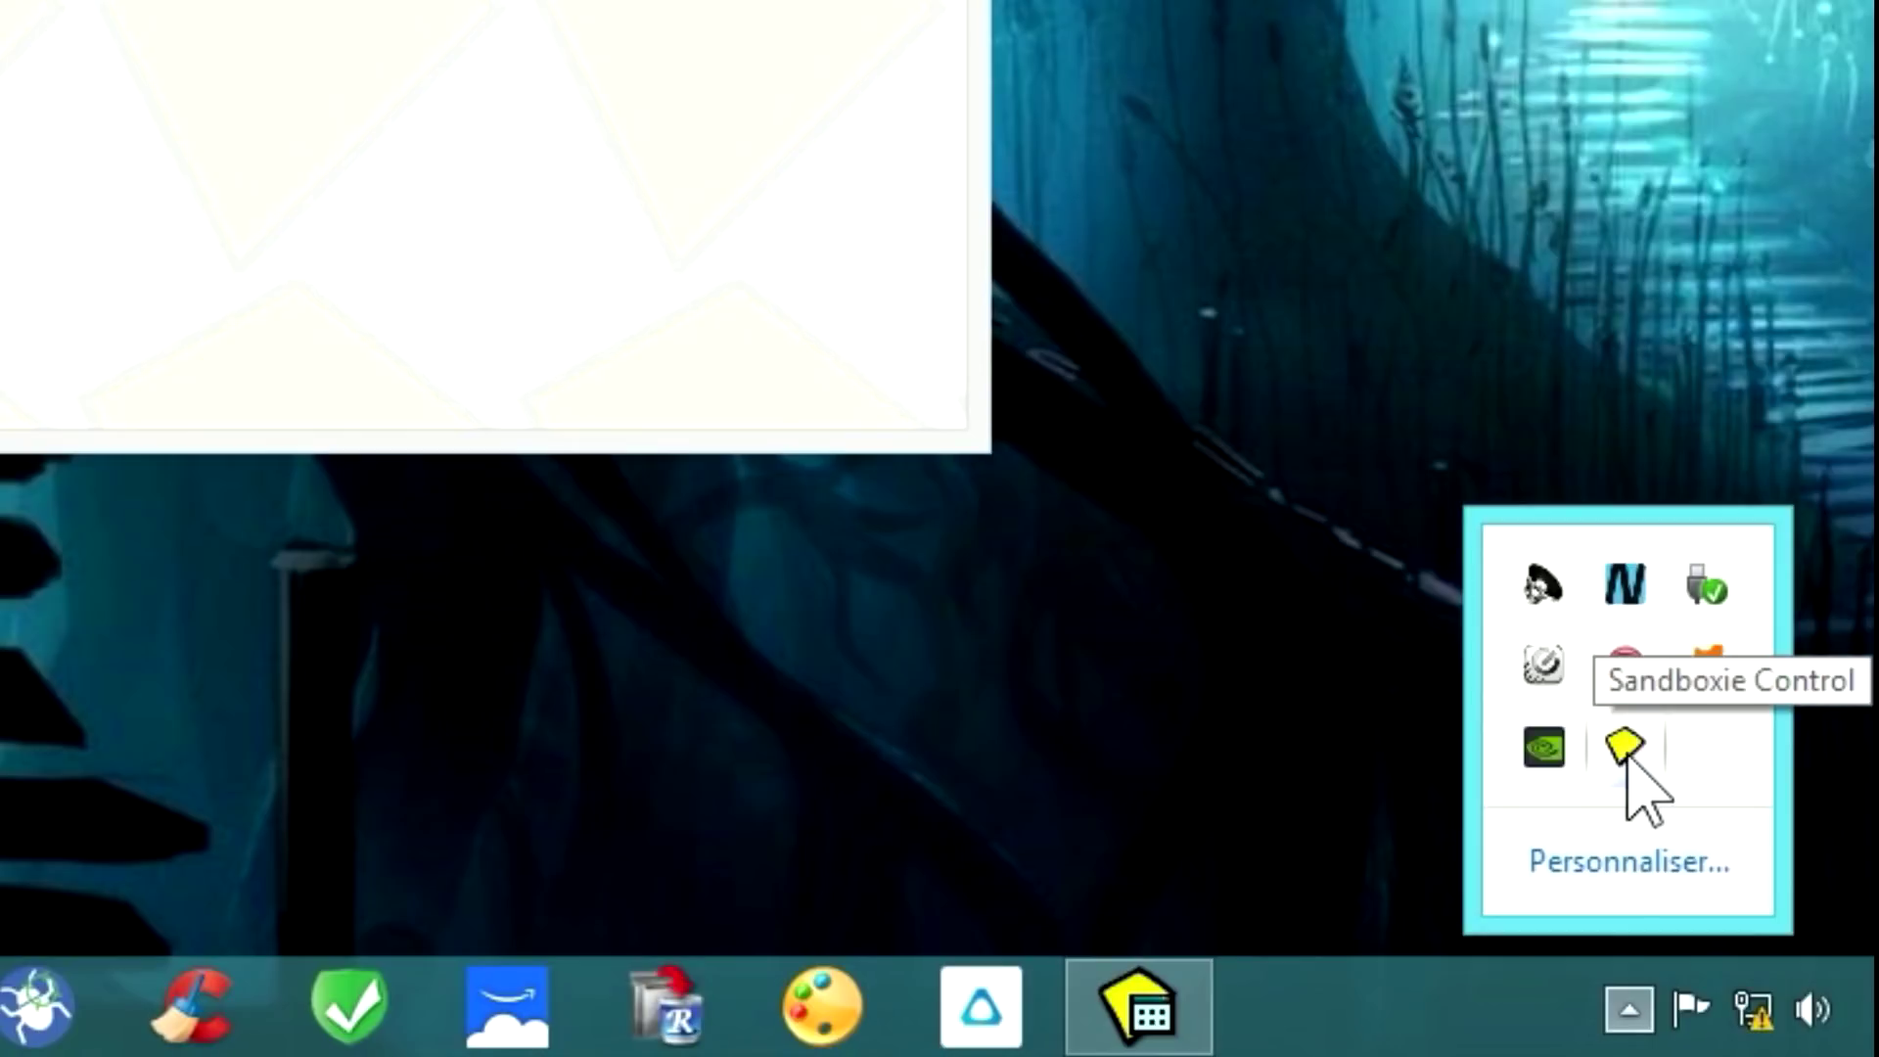
right_click(1629, 760)
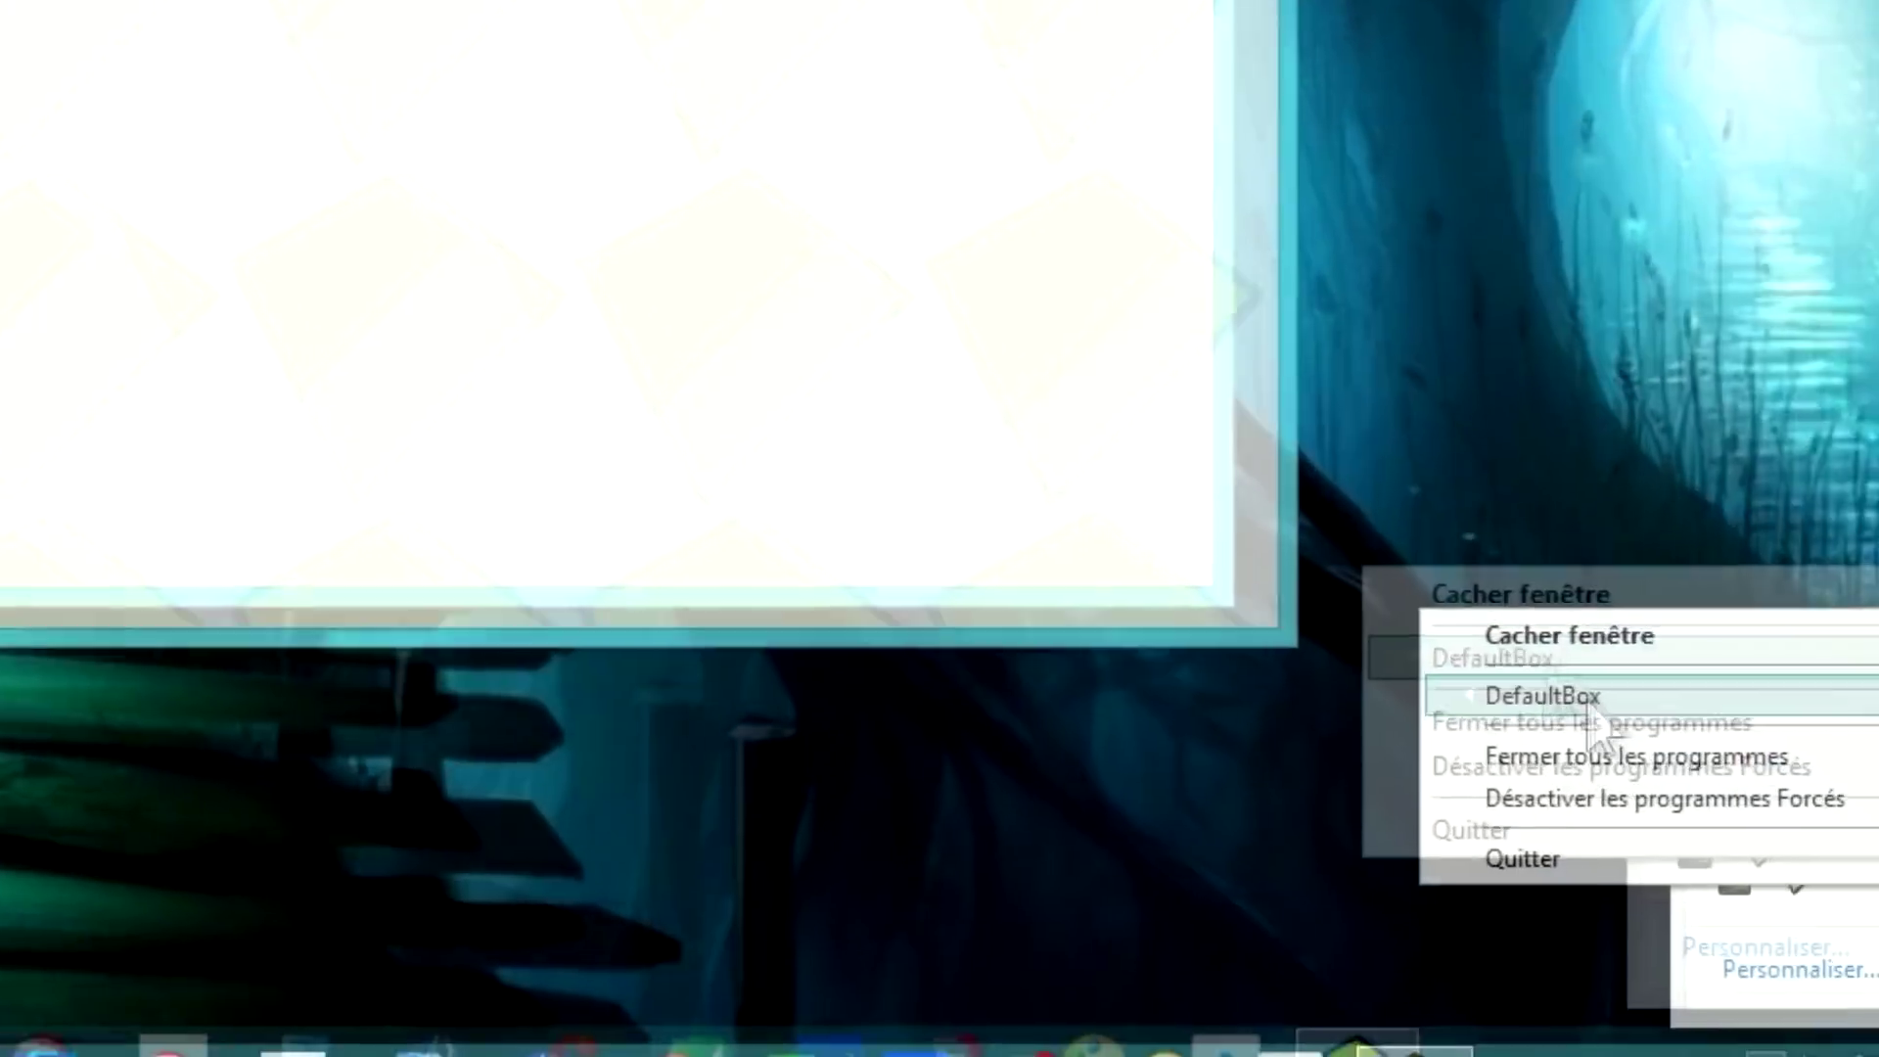
mouse_move(1860, 943)
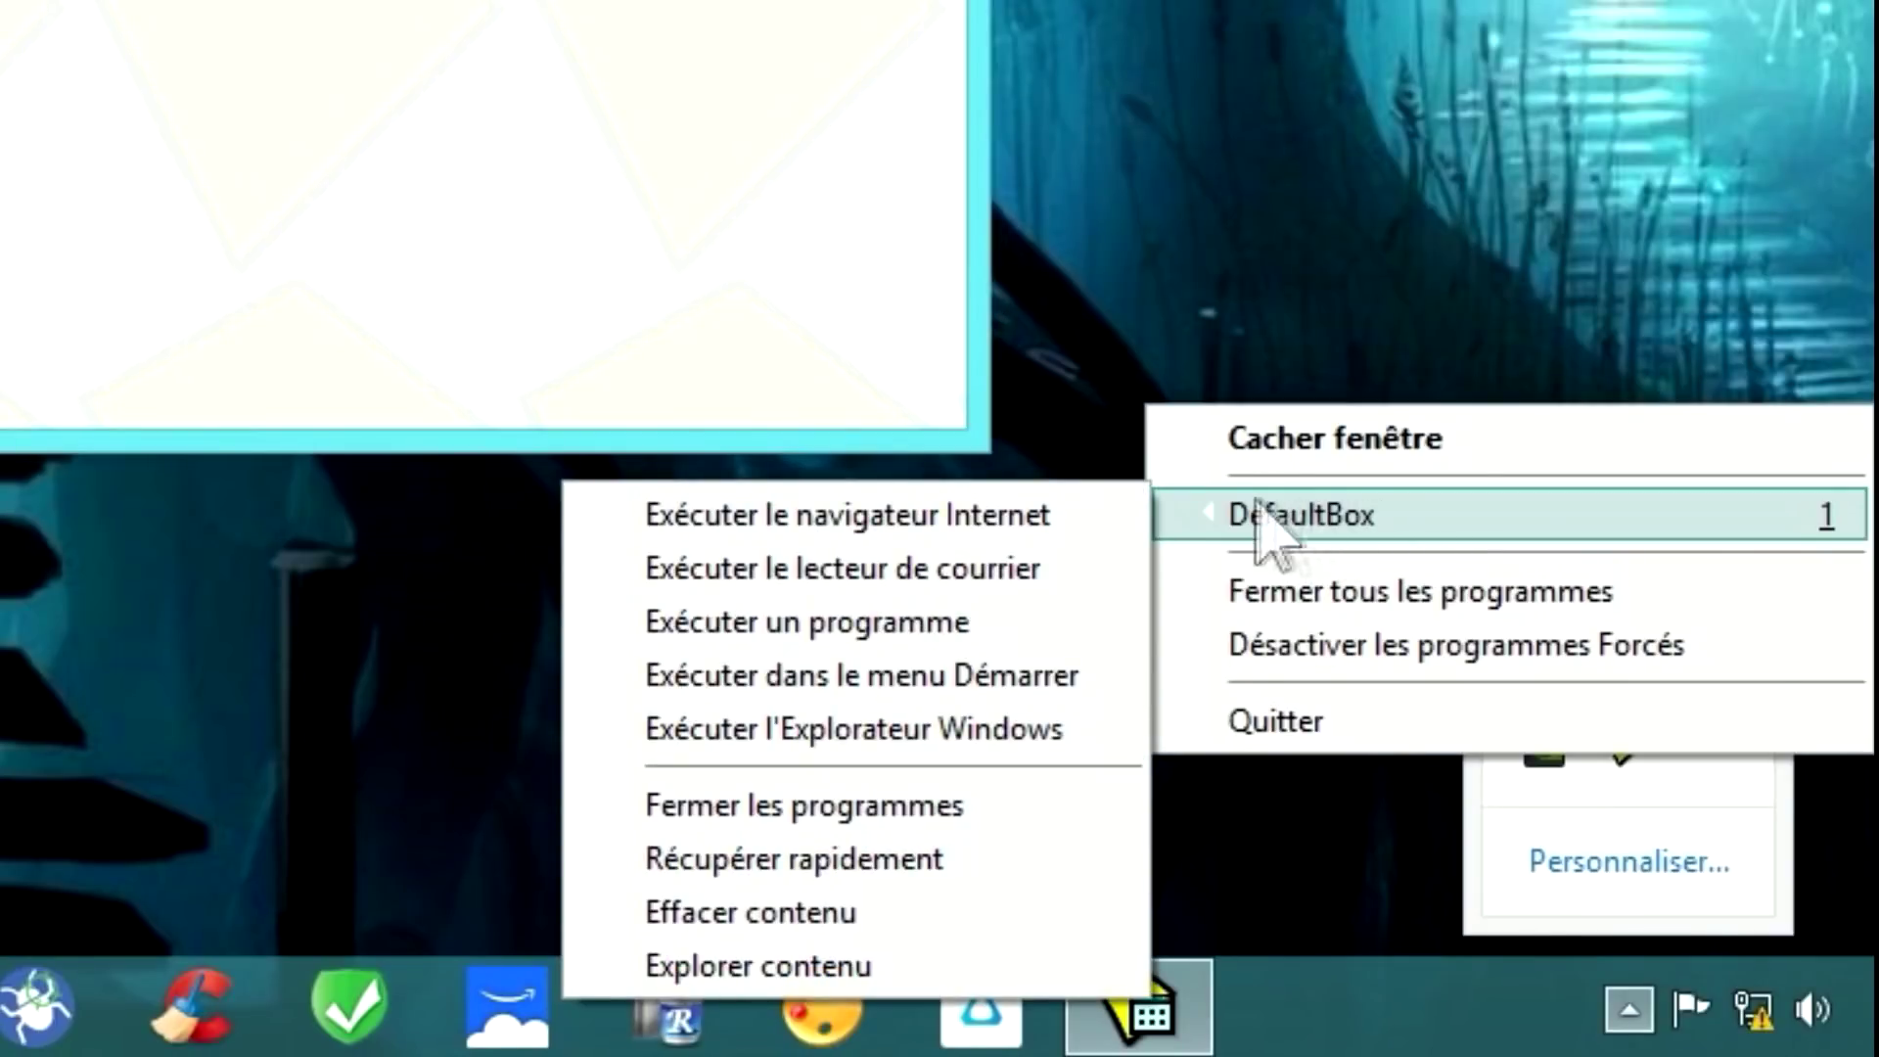
click(451, 113)
click(266, 234)
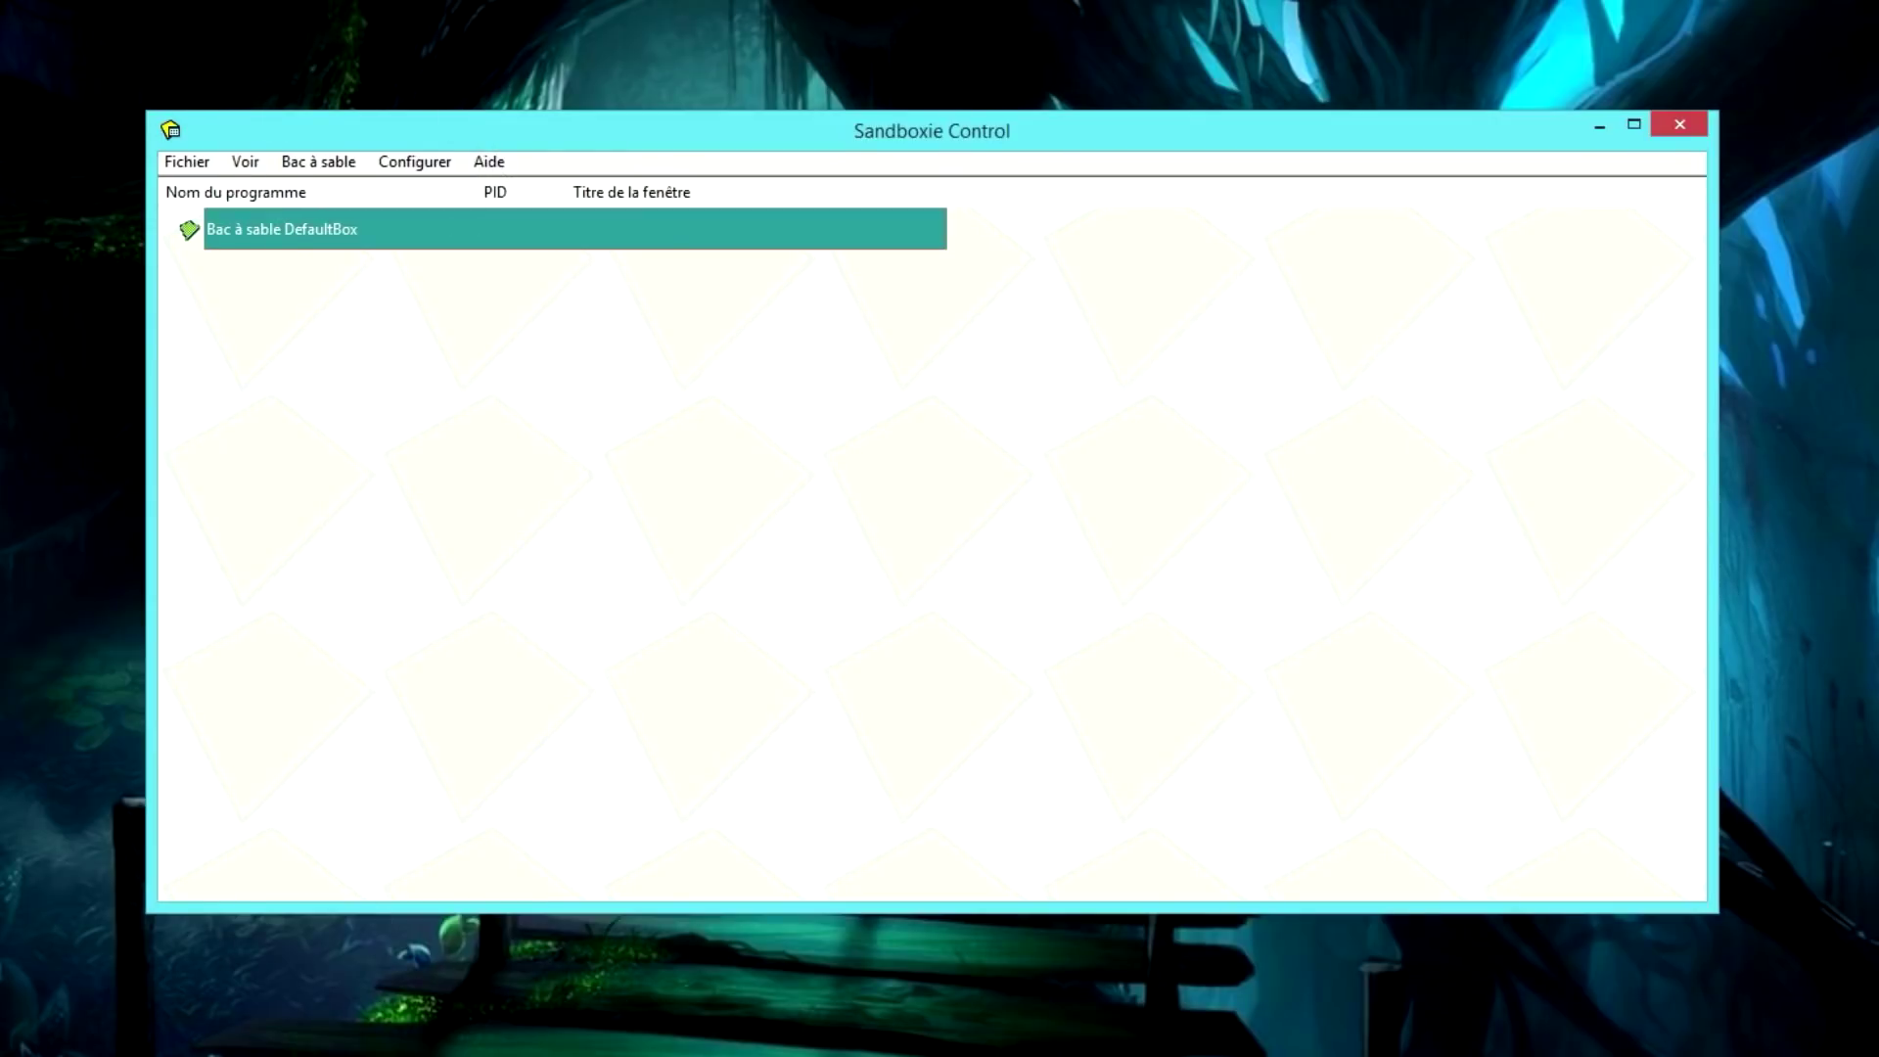
- Explore the contents of the DefaultBox sandbox from the Sandboxie notification area commands
click(1630, 1010)
right_click(1623, 755)
mouse_move(1854, 941)
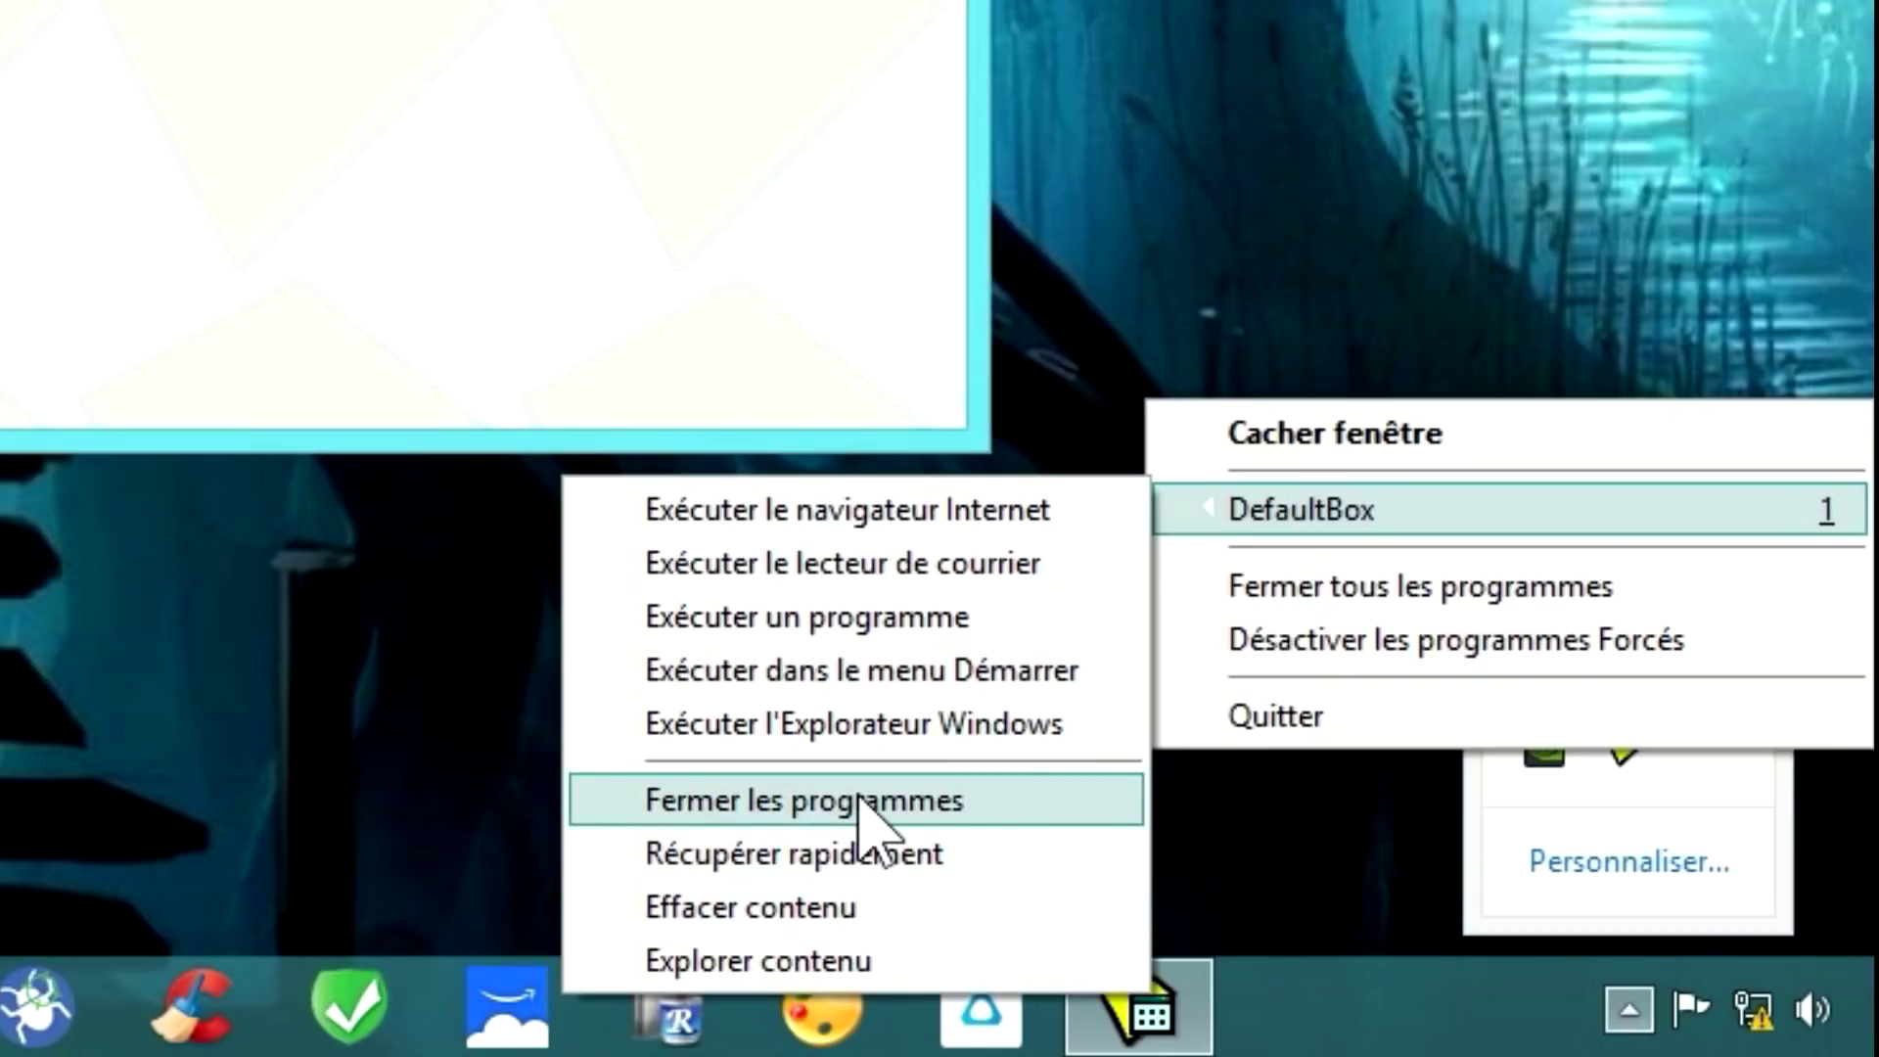
click(859, 975)
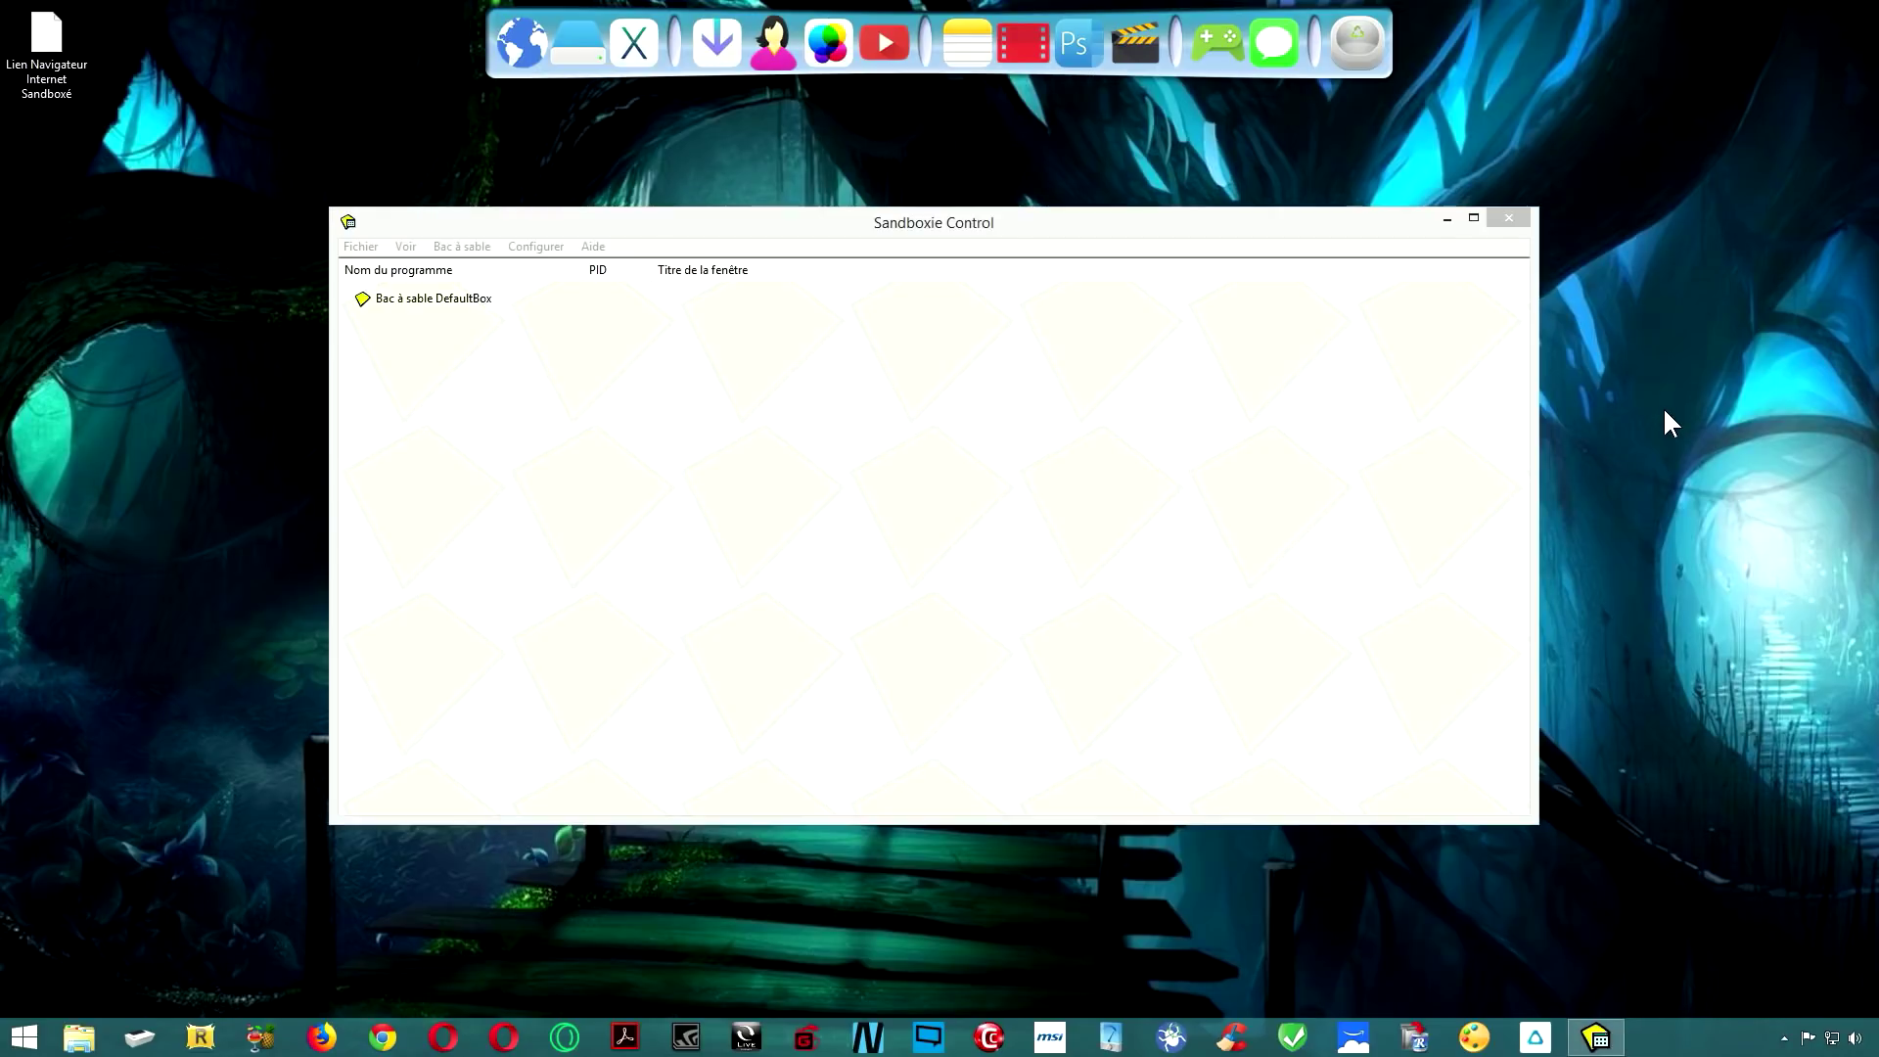
- Look up the DefaultBox command for running the internet browser sandboxed from the notification area
click(1786, 1038)
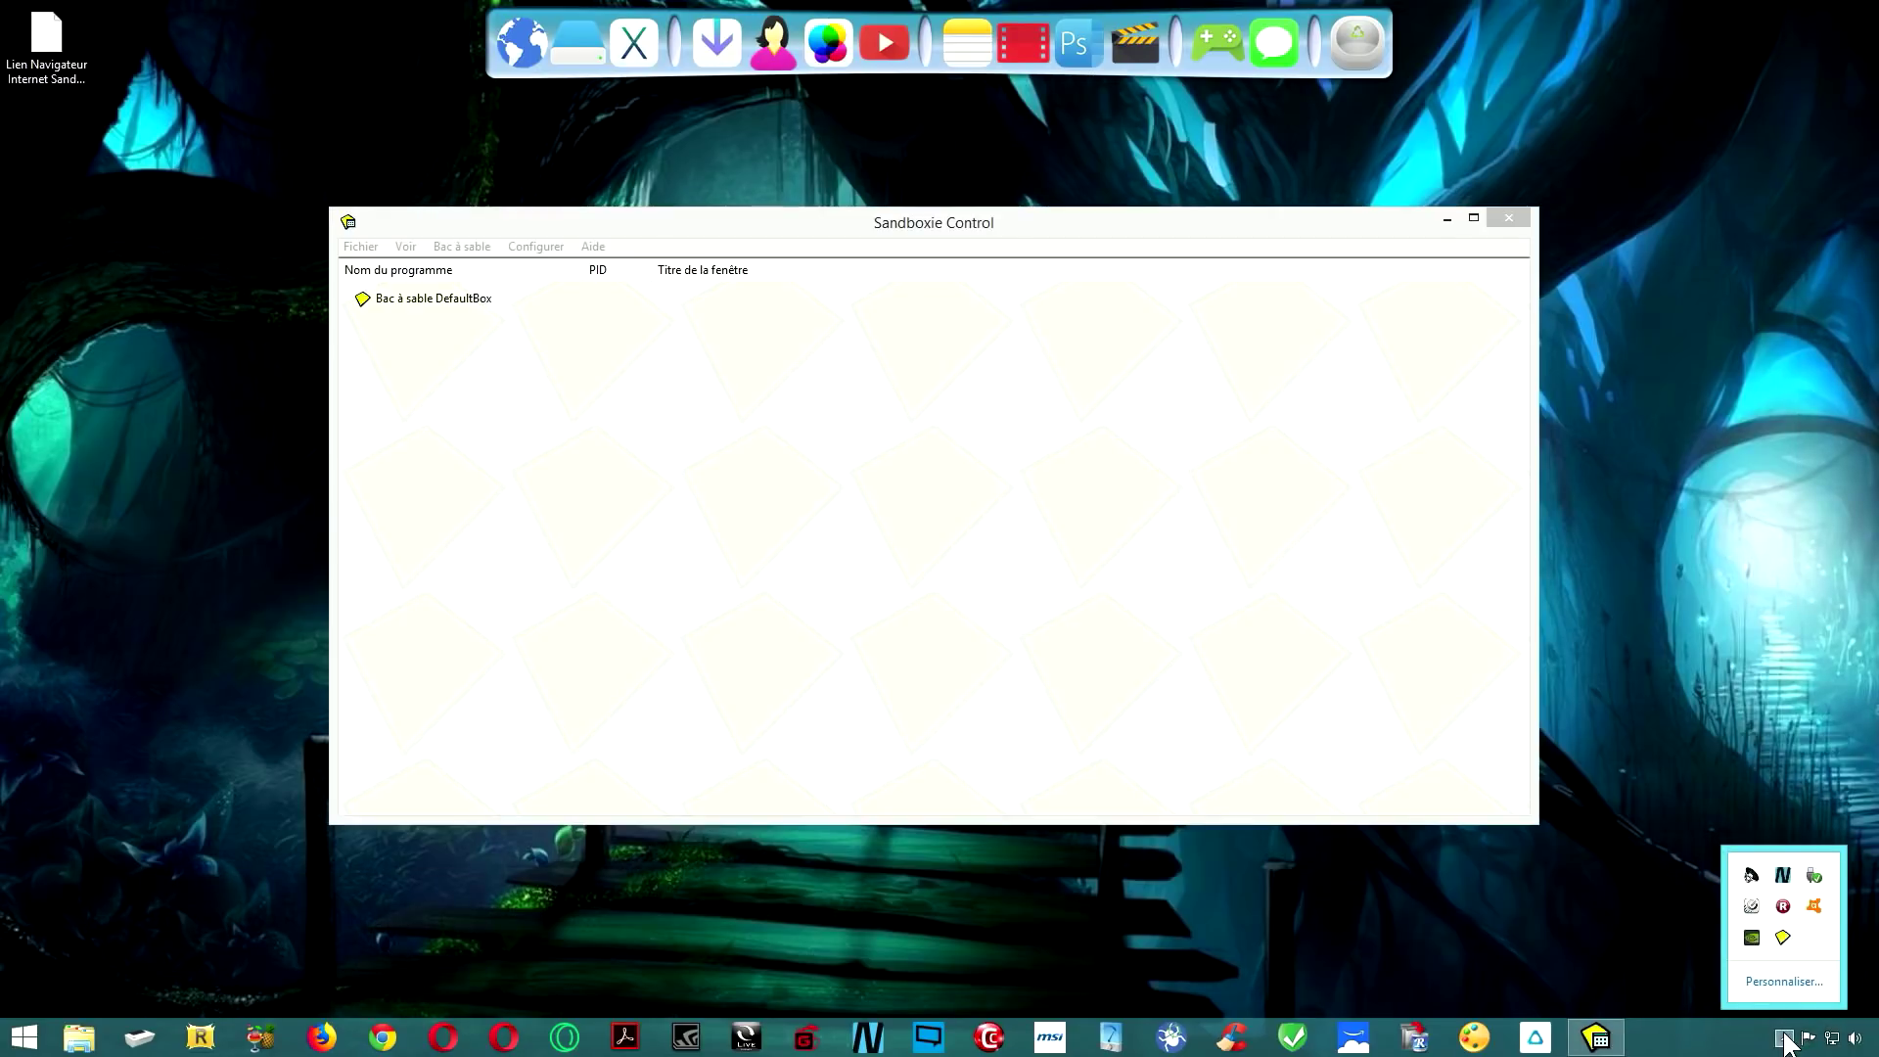
right_click(1784, 943)
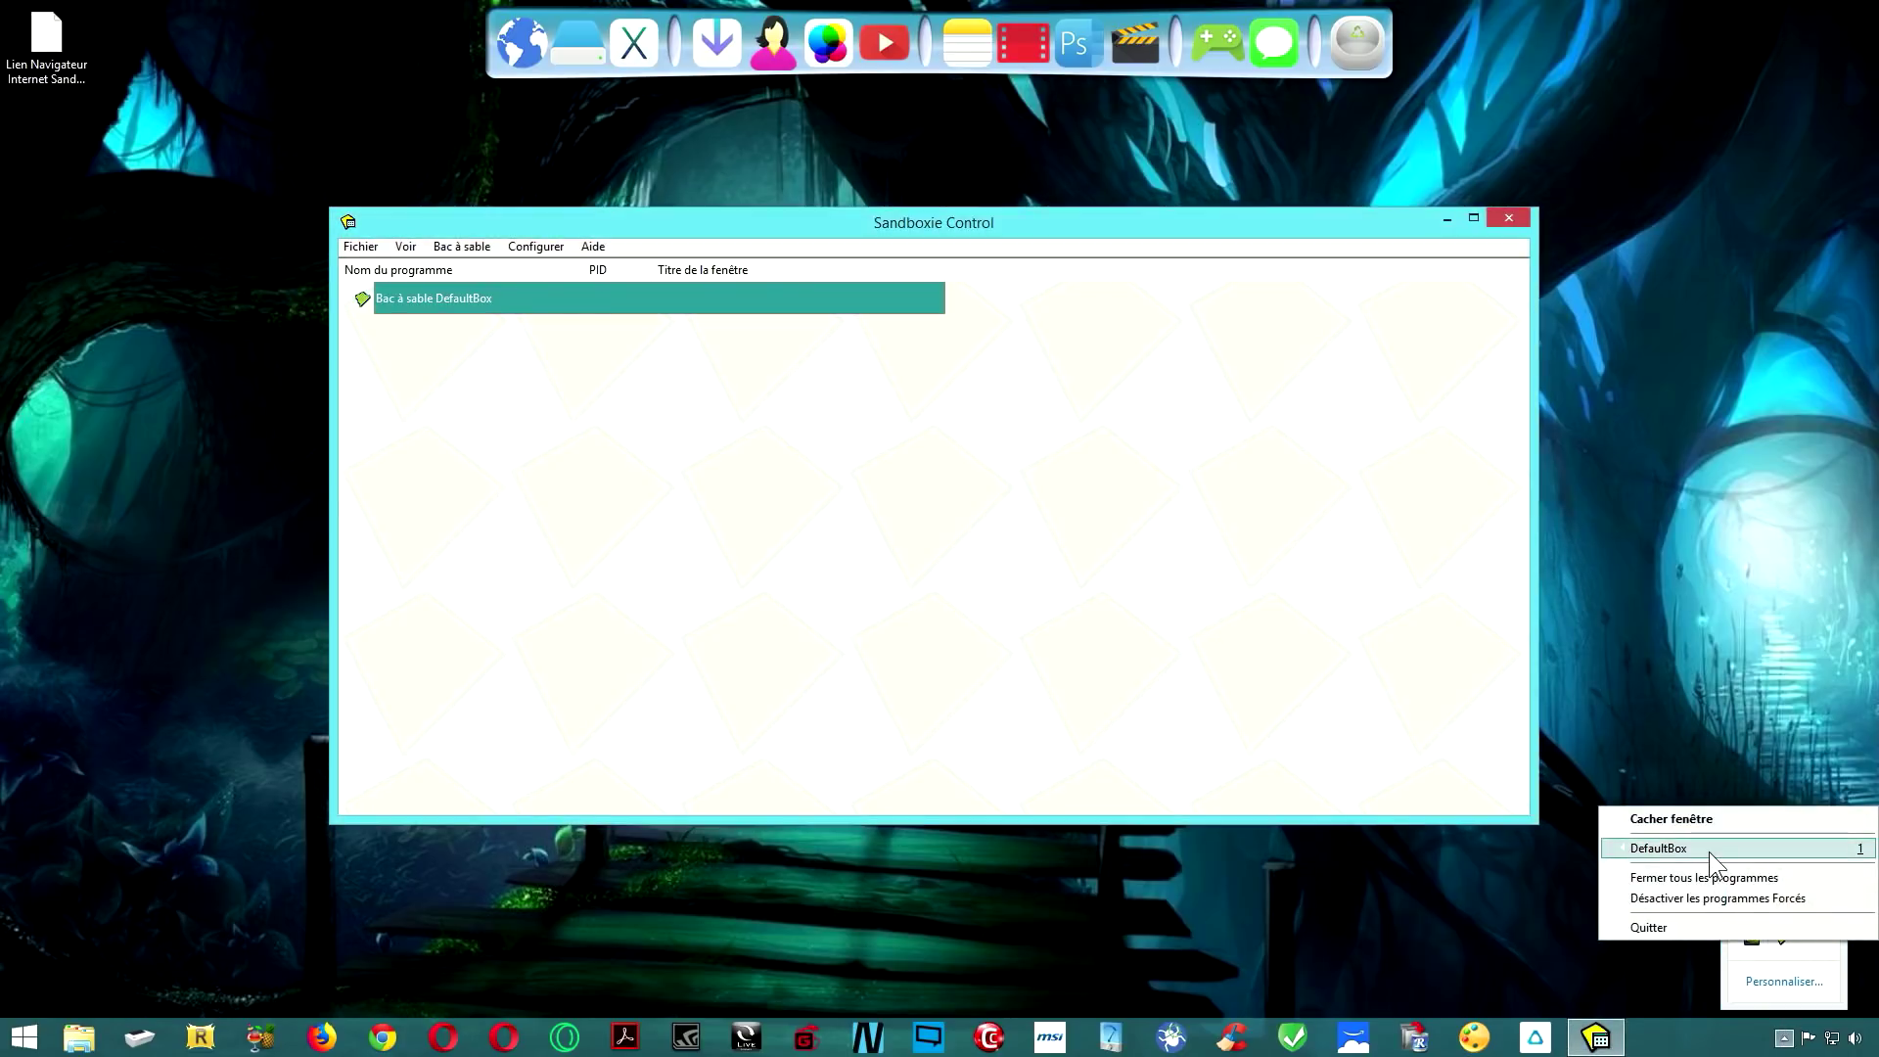
mouse_move(1713, 850)
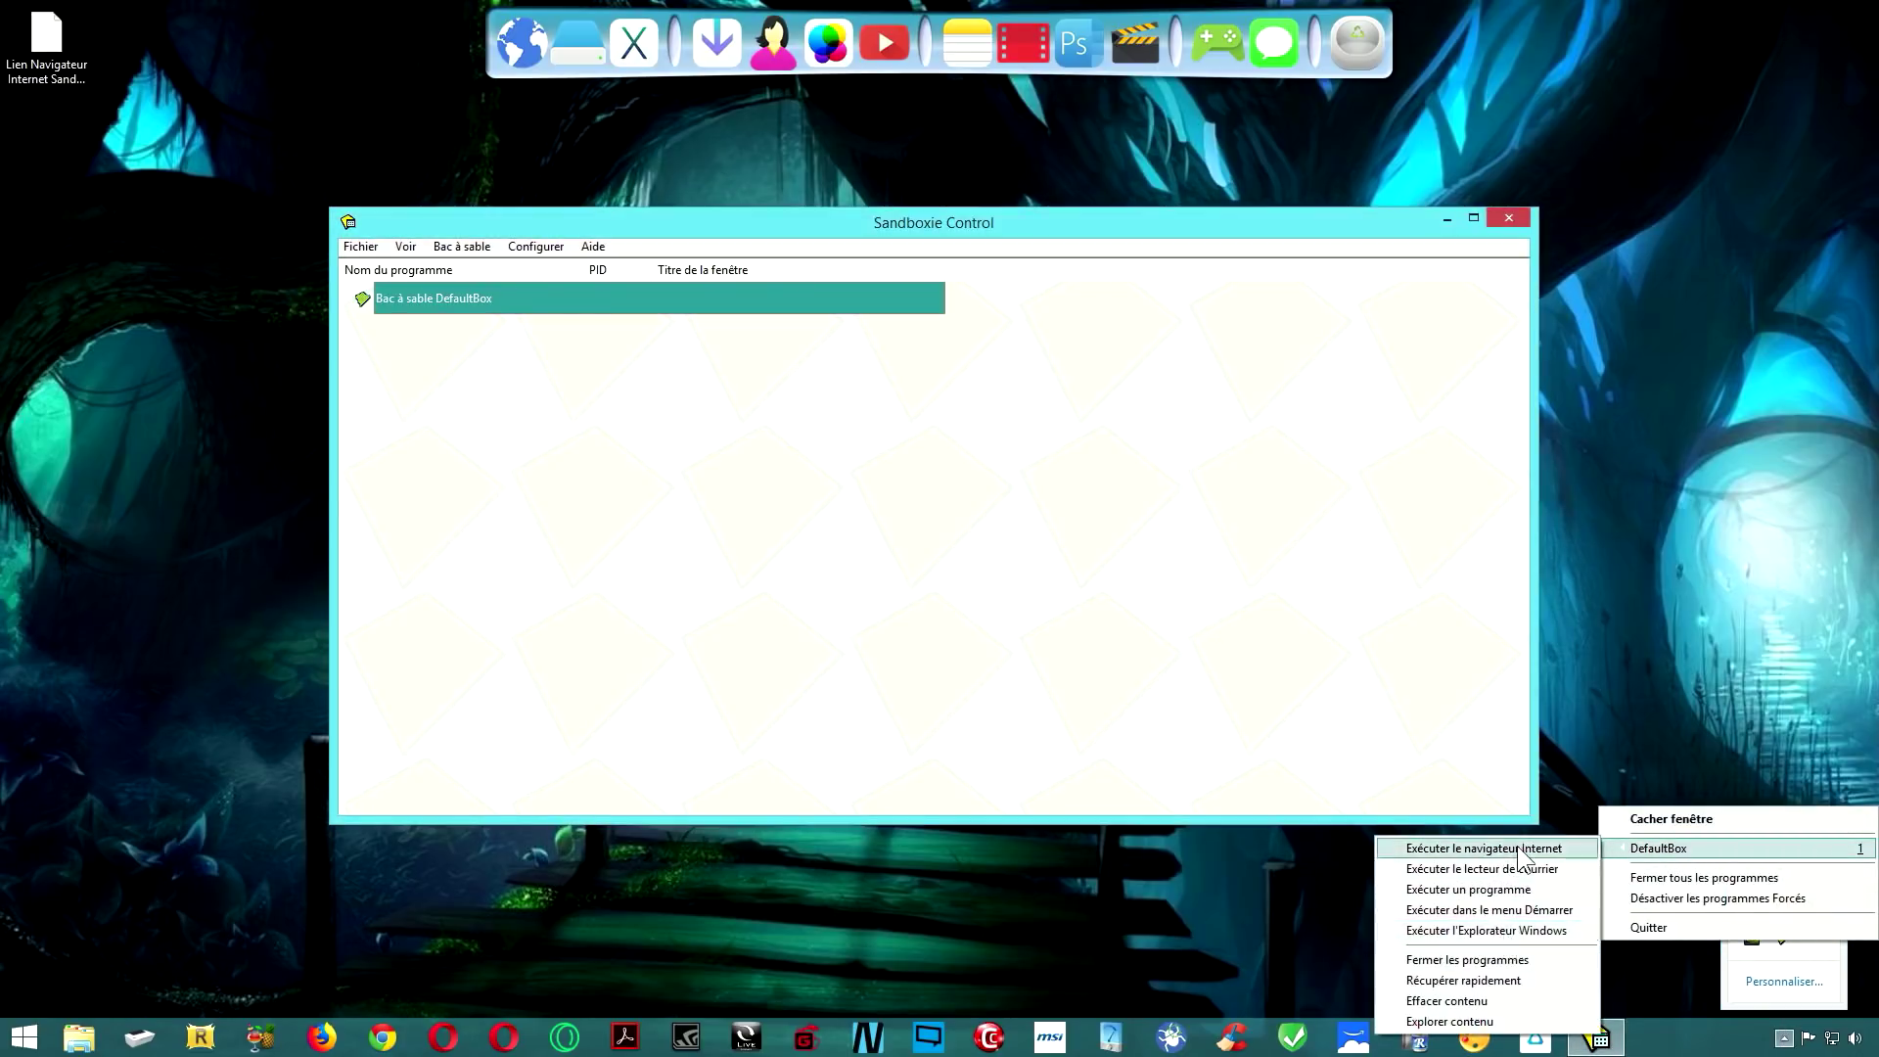
- Launch SUPERAntiSpyware.exe from the Téléchargements folder with the Exécuter Sandboxé option
click(721, 49)
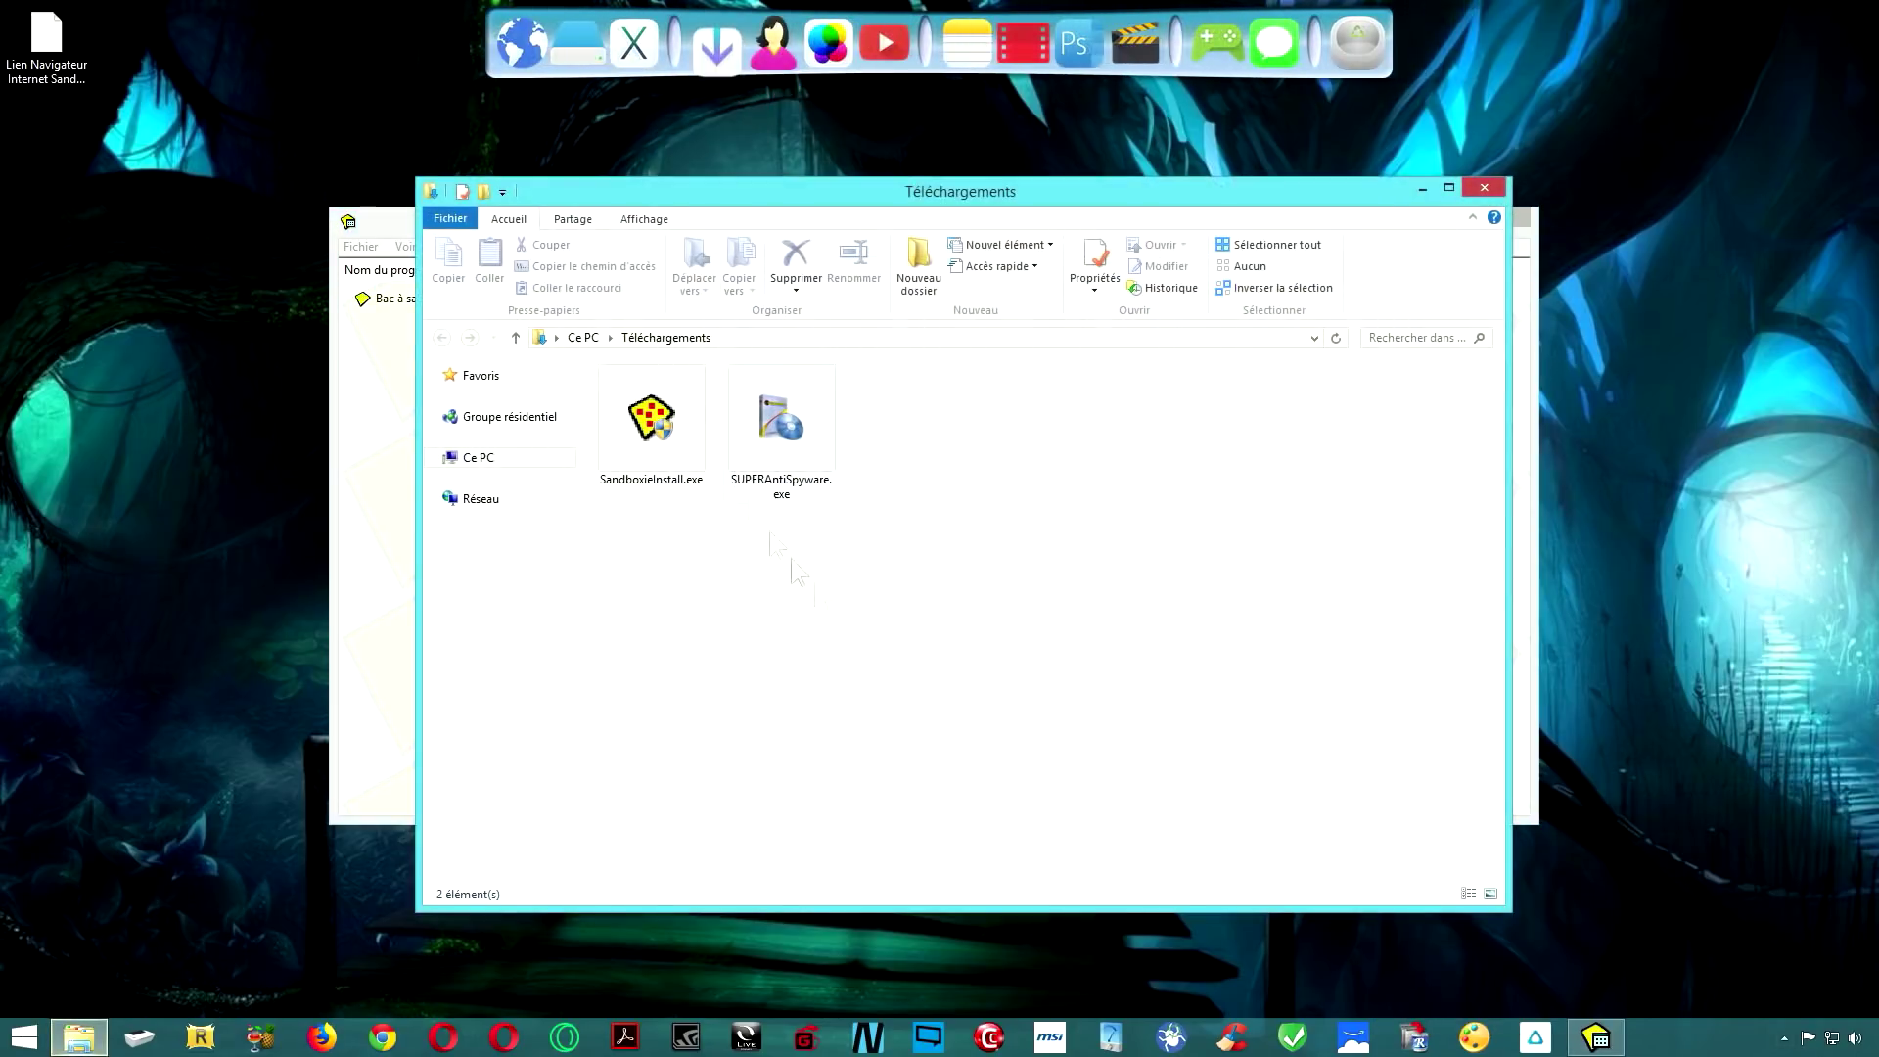
click(773, 428)
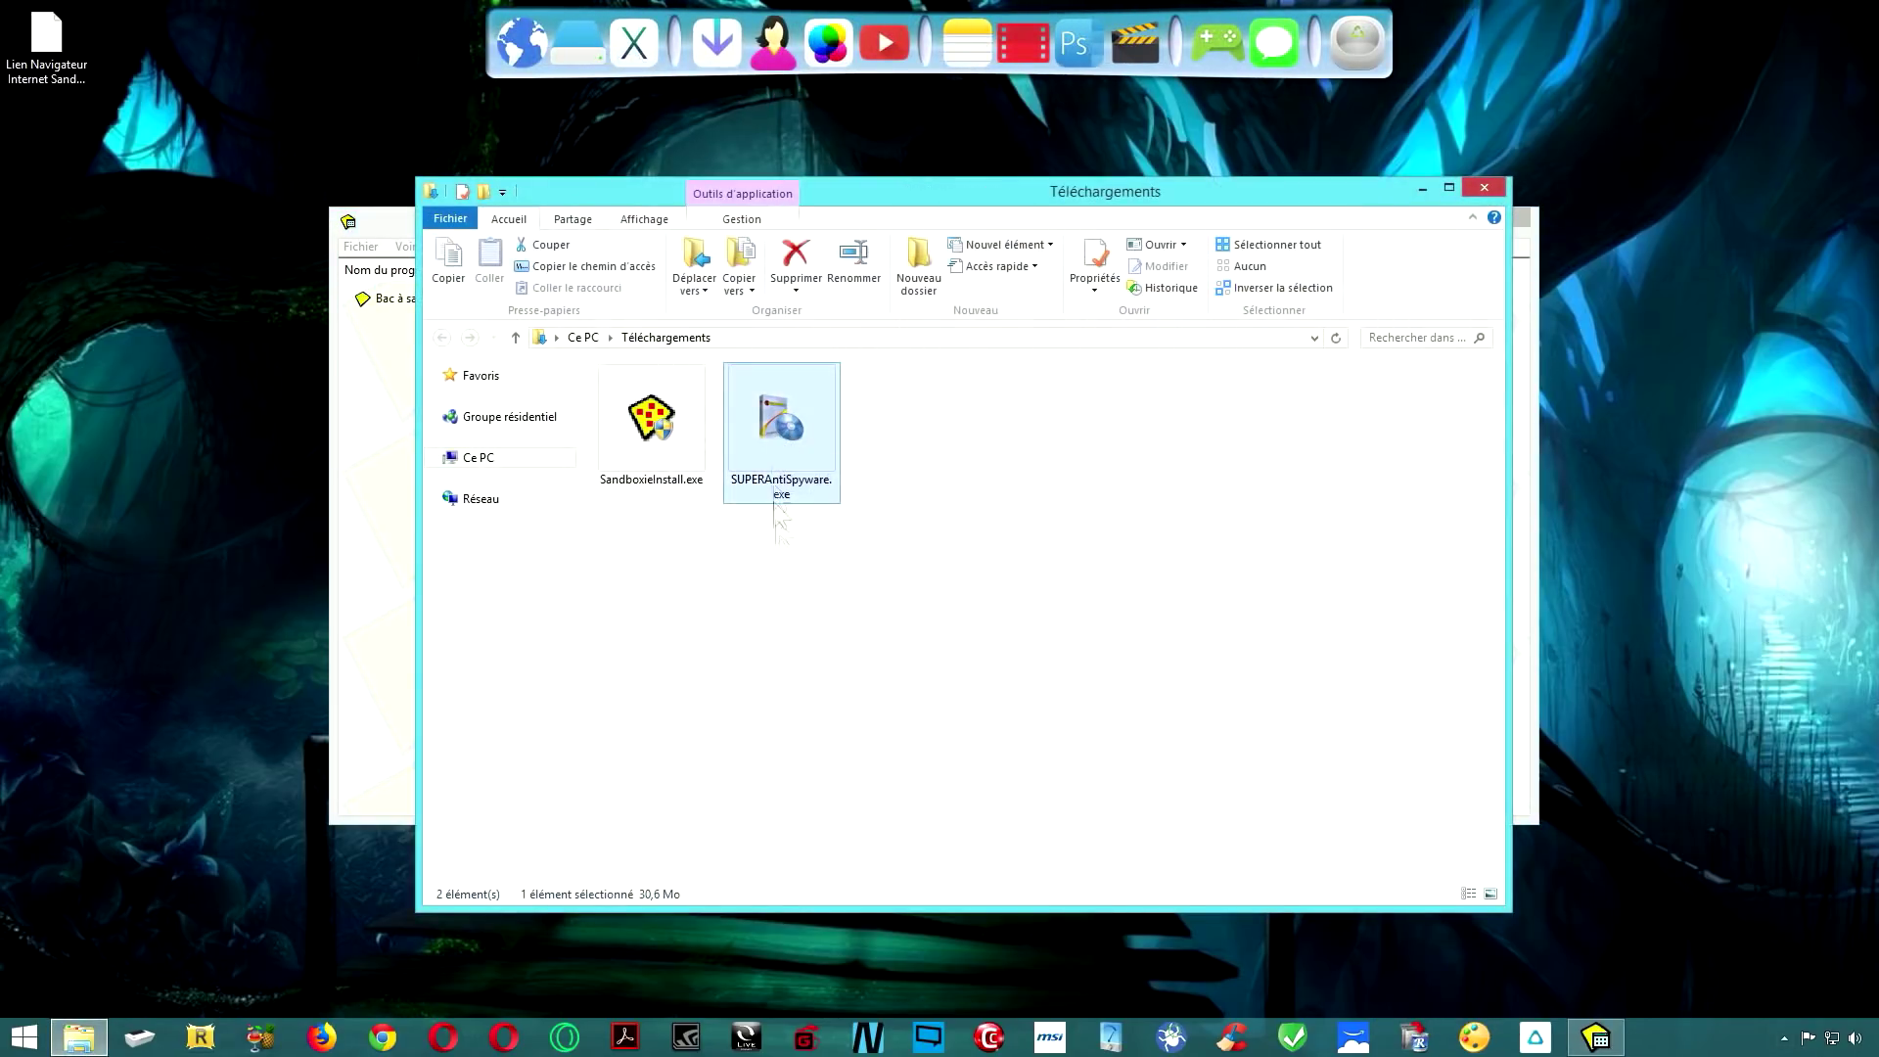
right_click(765, 430)
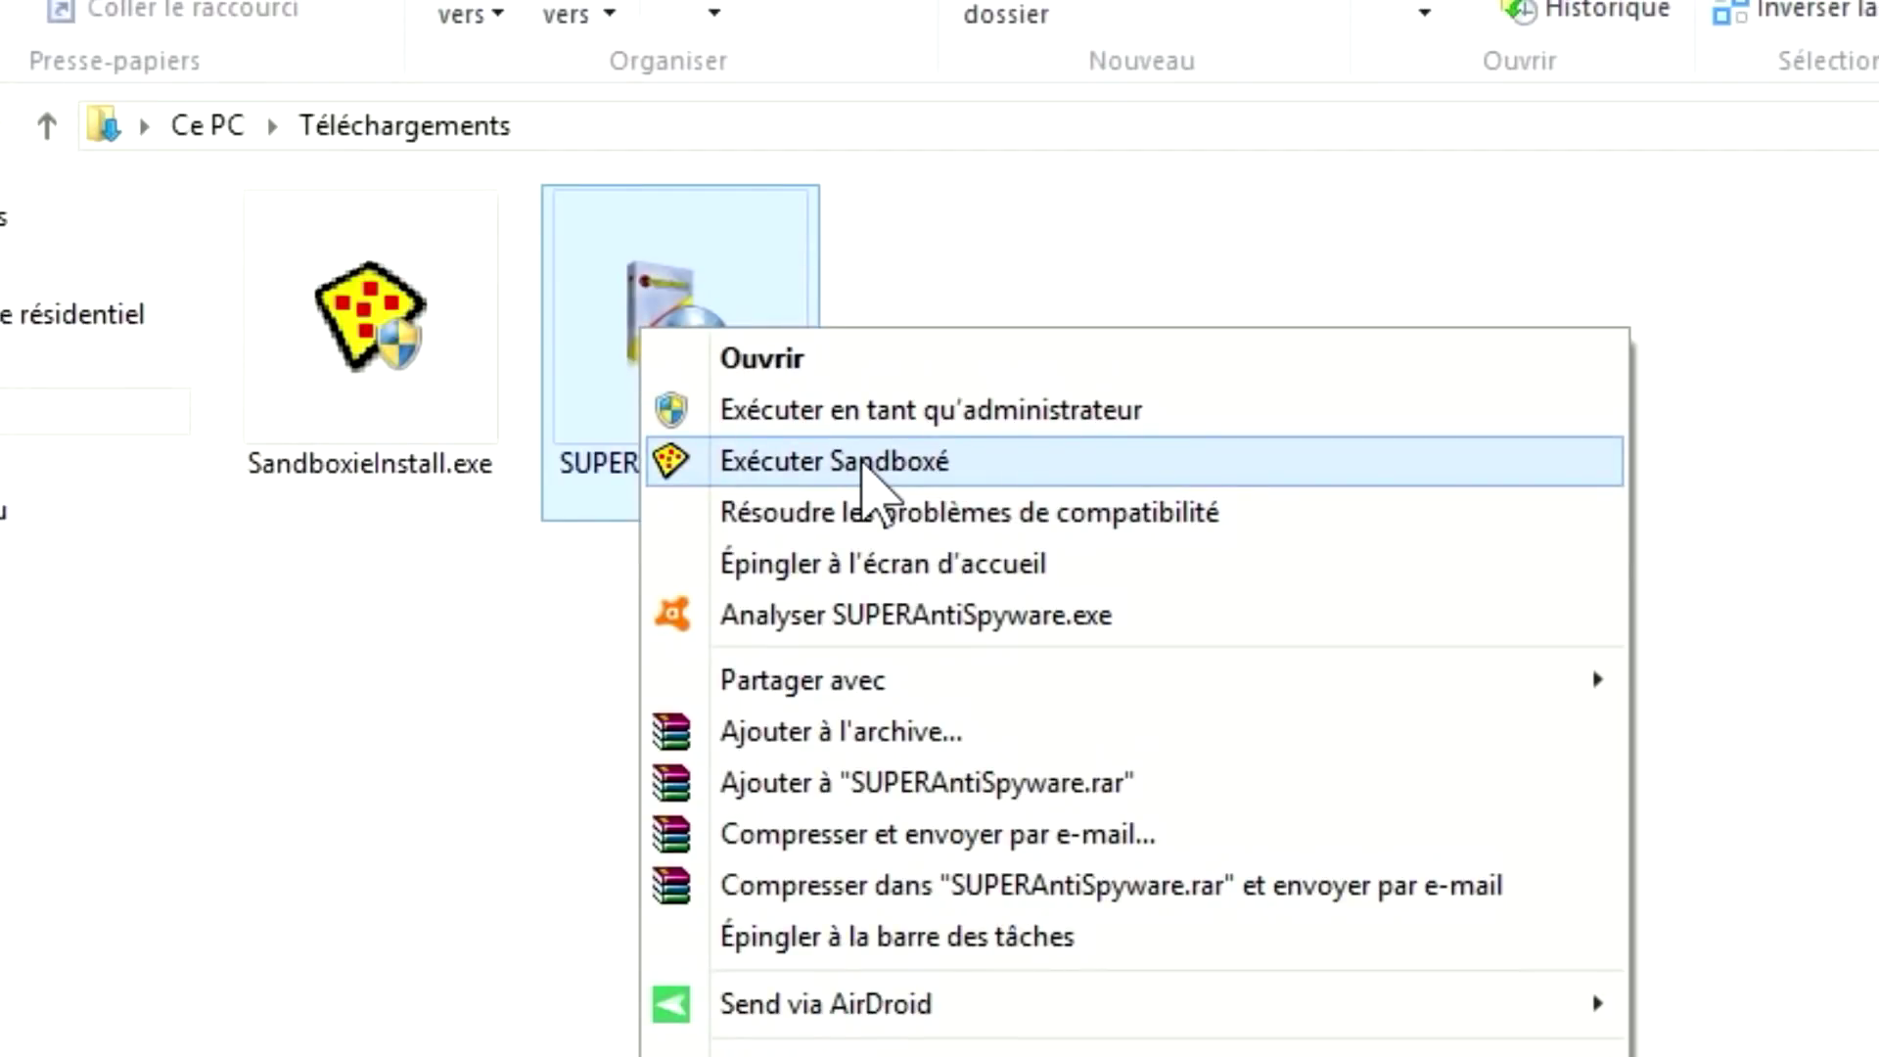
click(863, 463)
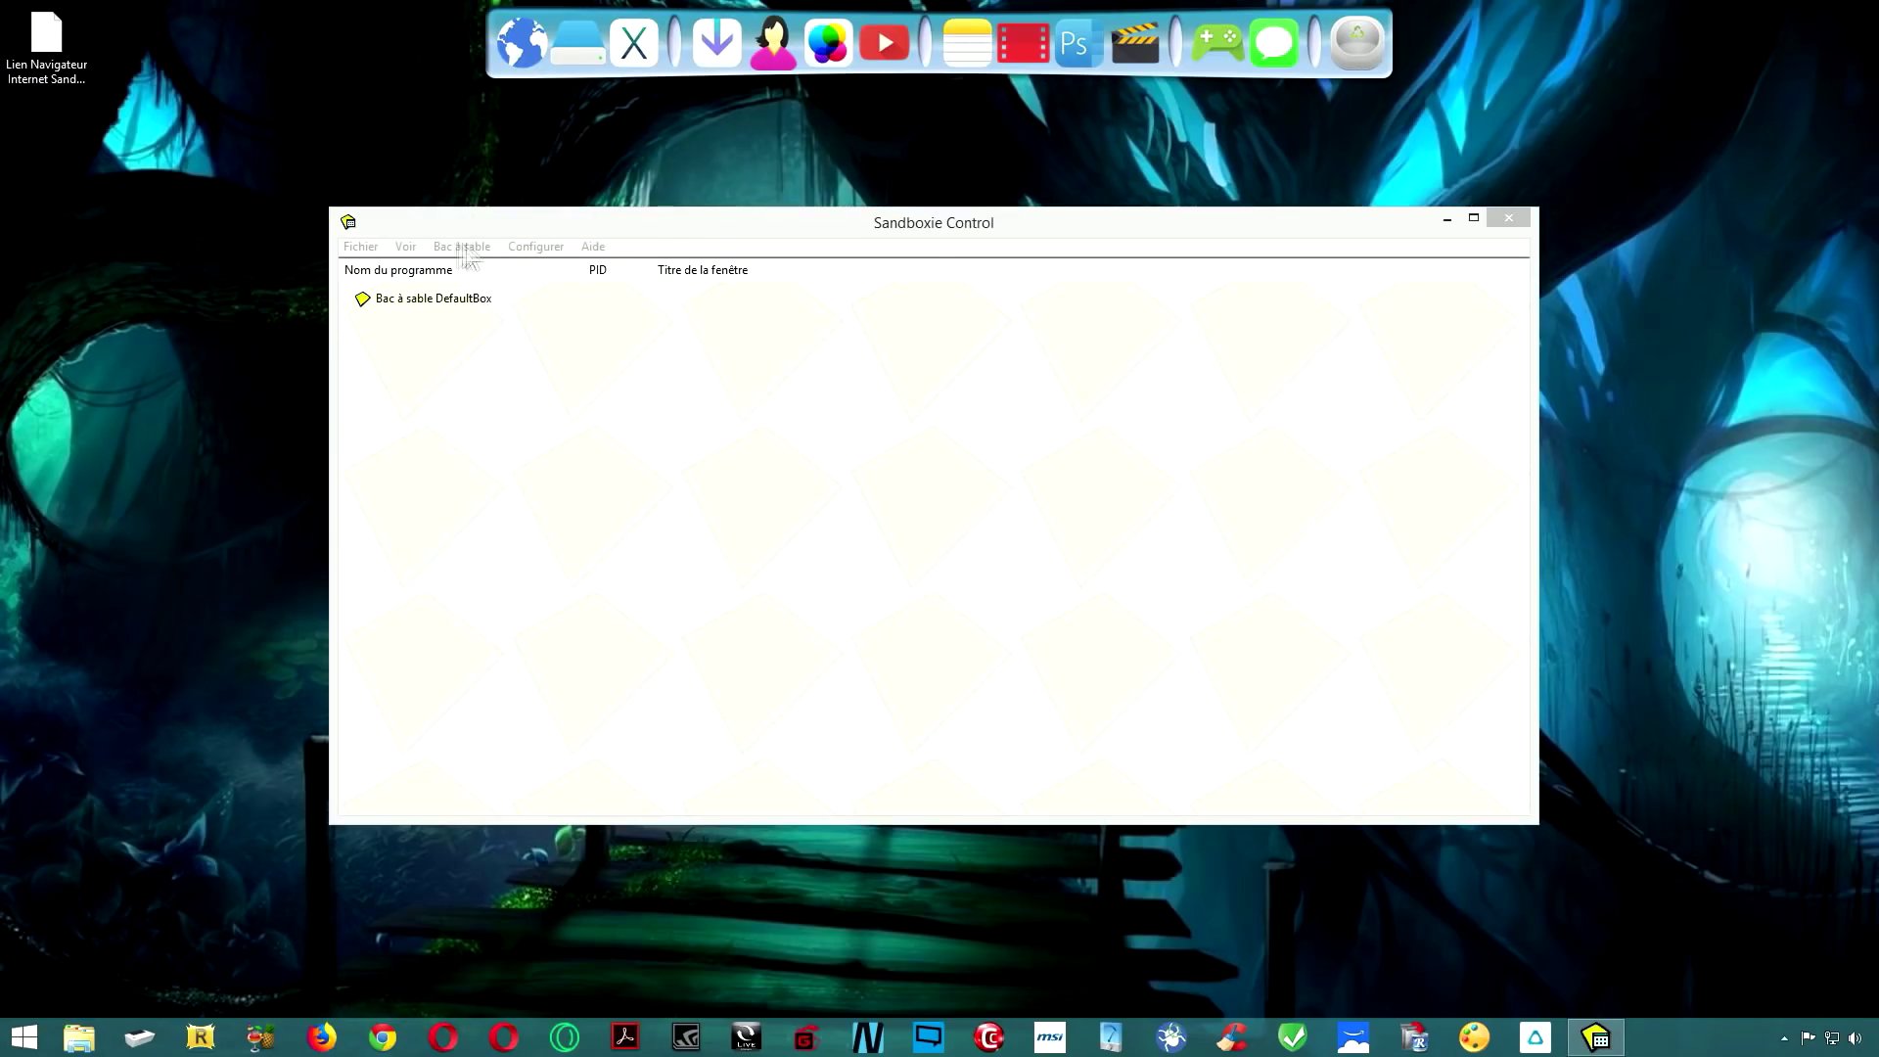
- Review the DefaultBox commands in Sandboxie Control, including the Exécuter "sandboxé" options such as running the internet browser
click(472, 249)
mouse_move(509, 276)
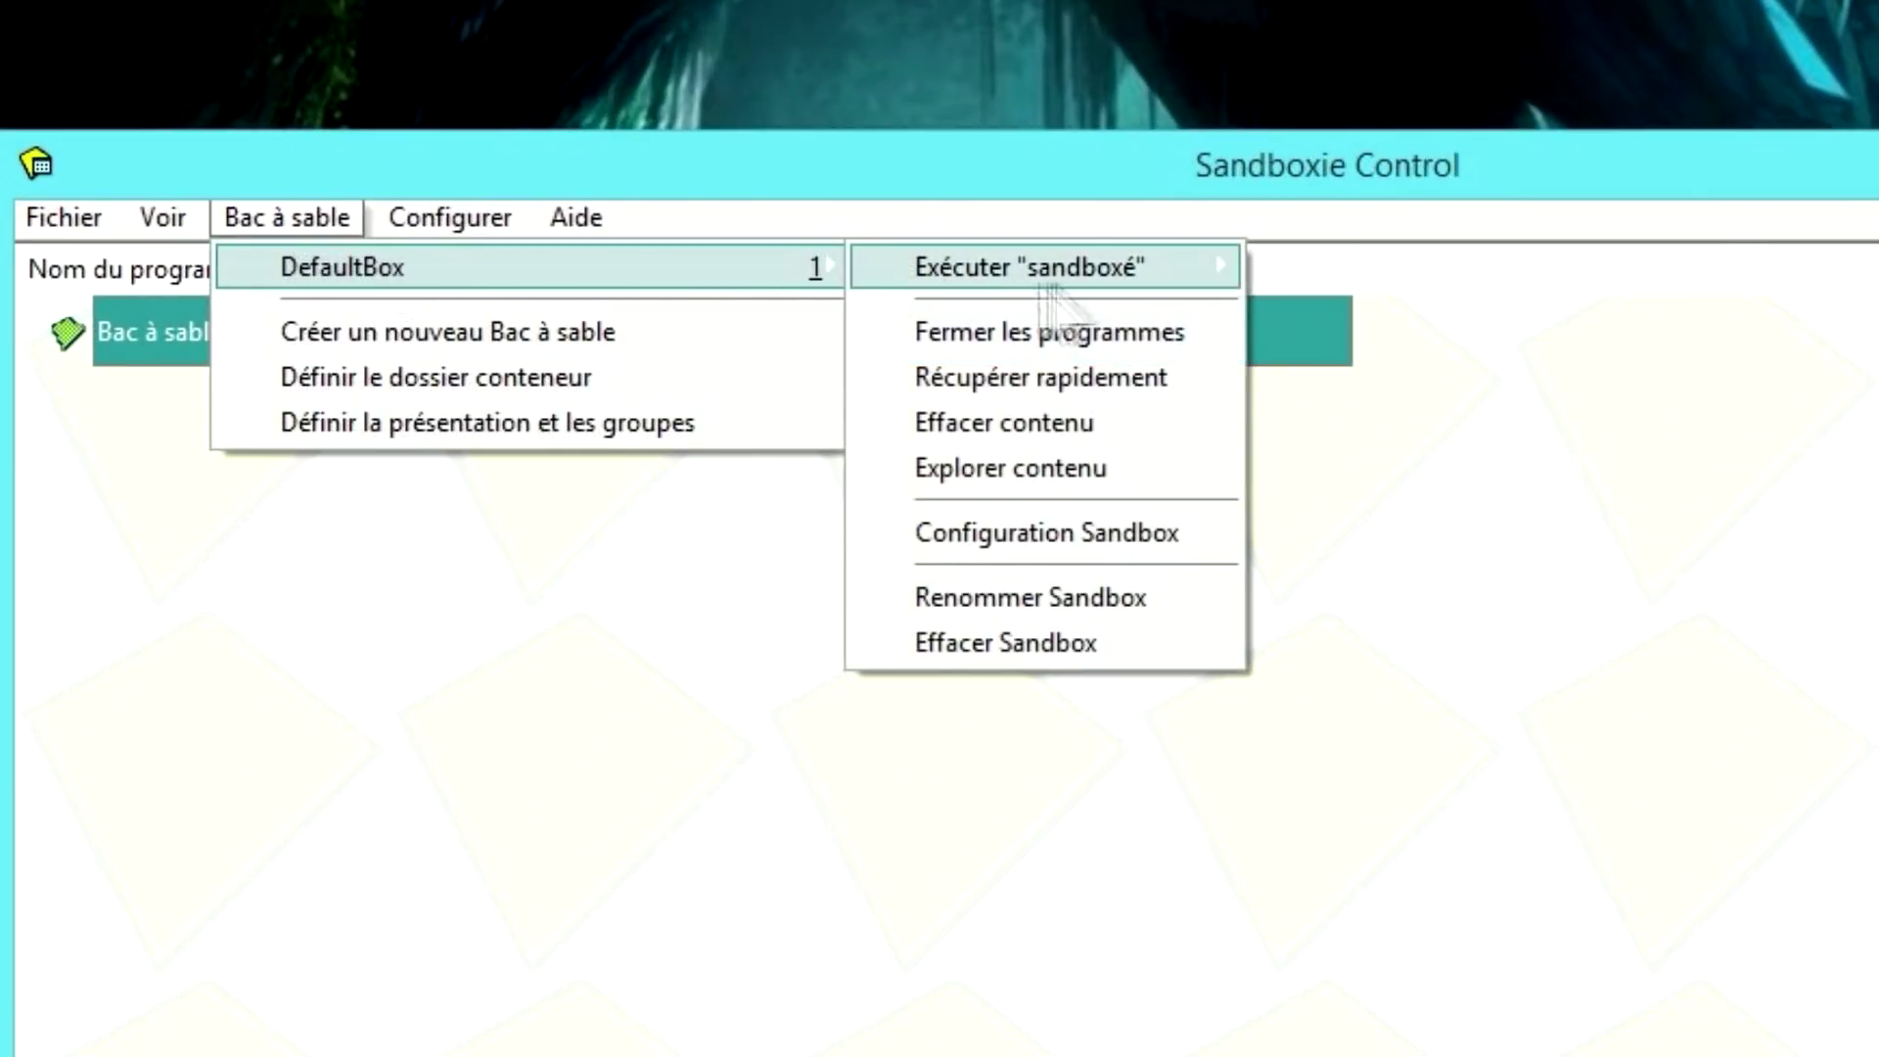
mouse_move(1057, 286)
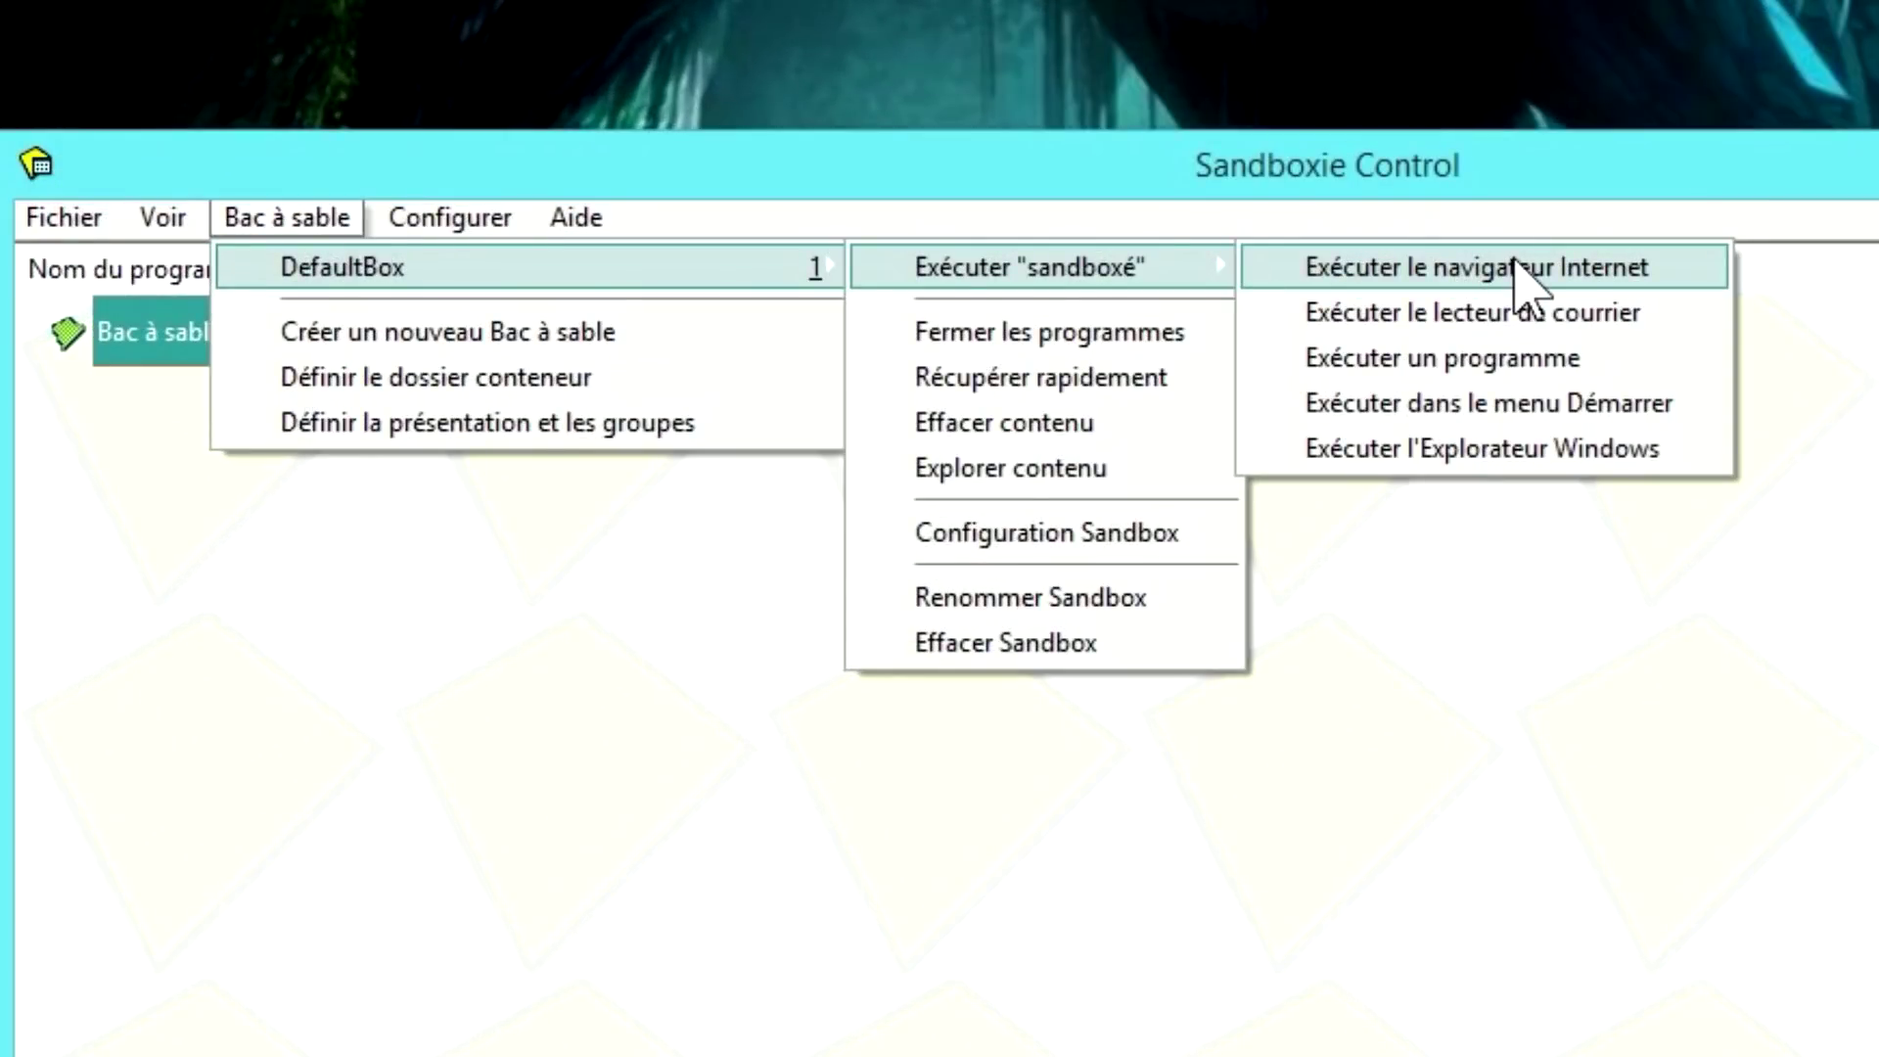
click(1516, 266)
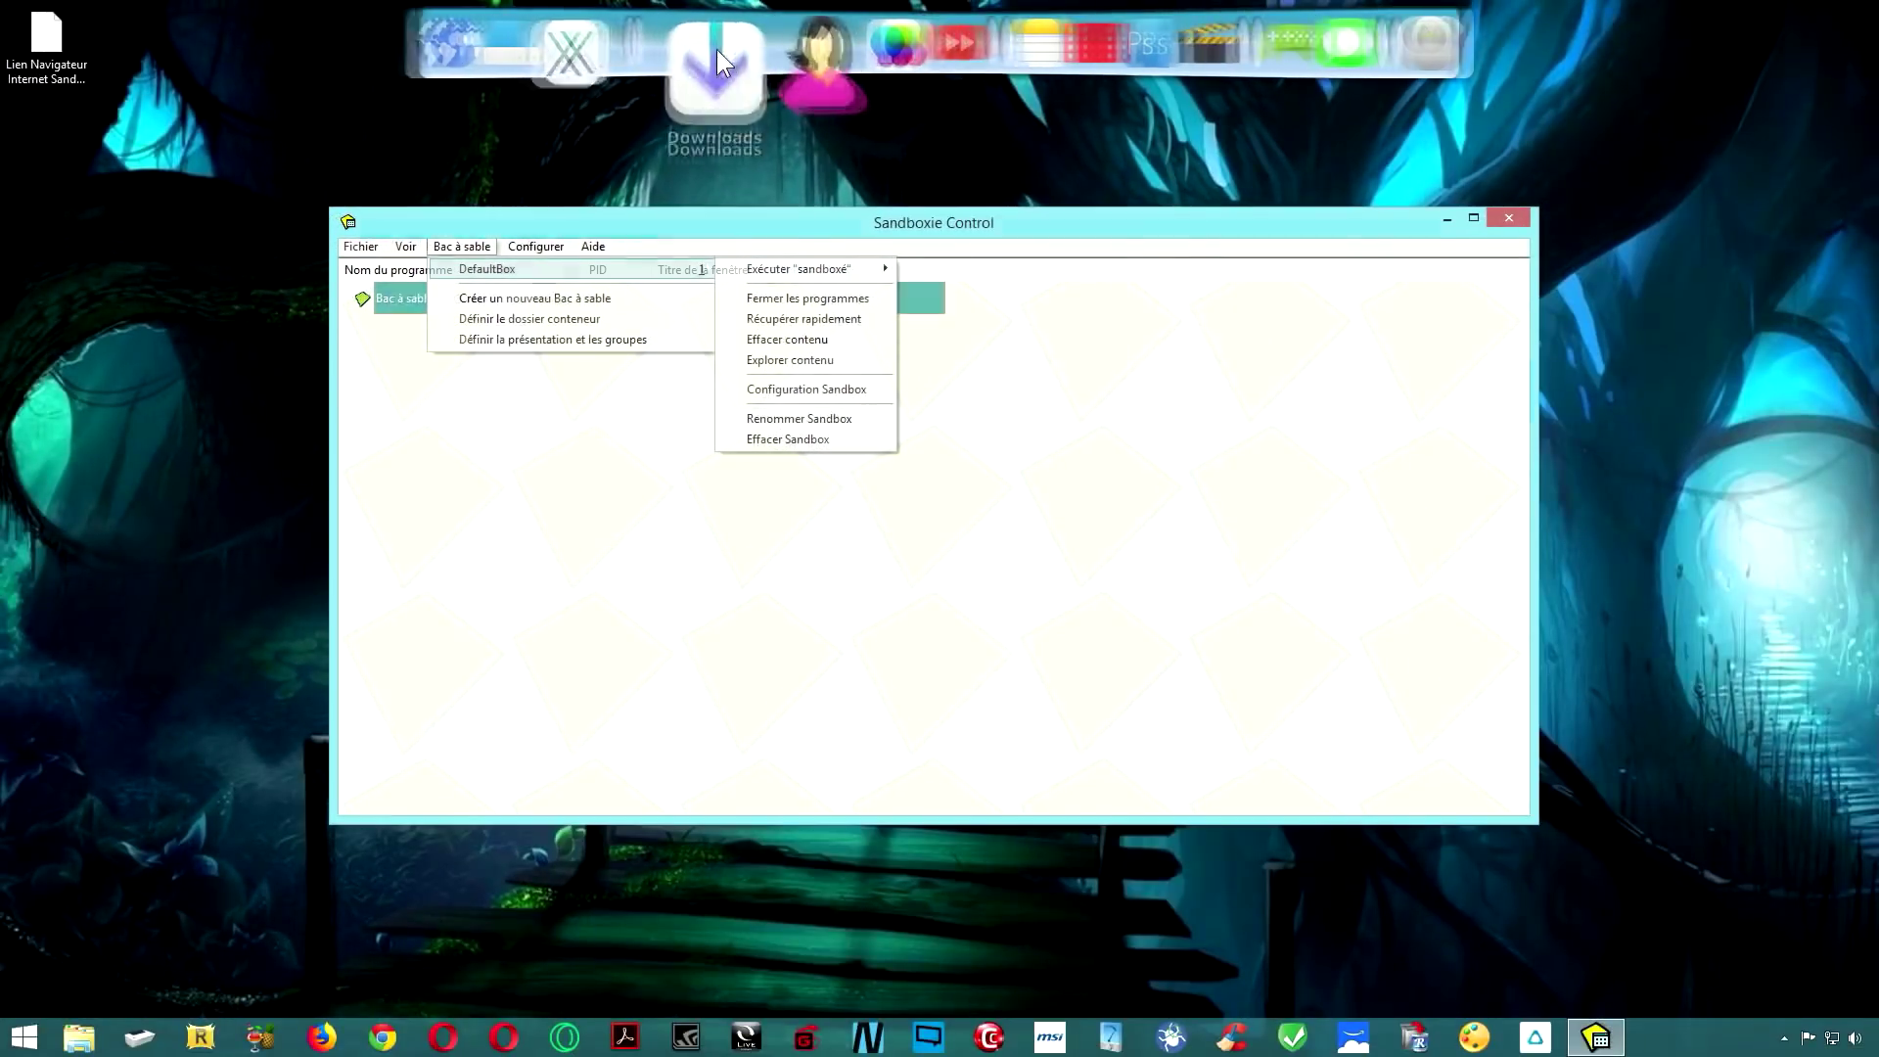
- Run SUPERAntiSpyware.exe from the Téléchargements folder sandboxed, choosing DefaultBox as the sandbox
click(715, 64)
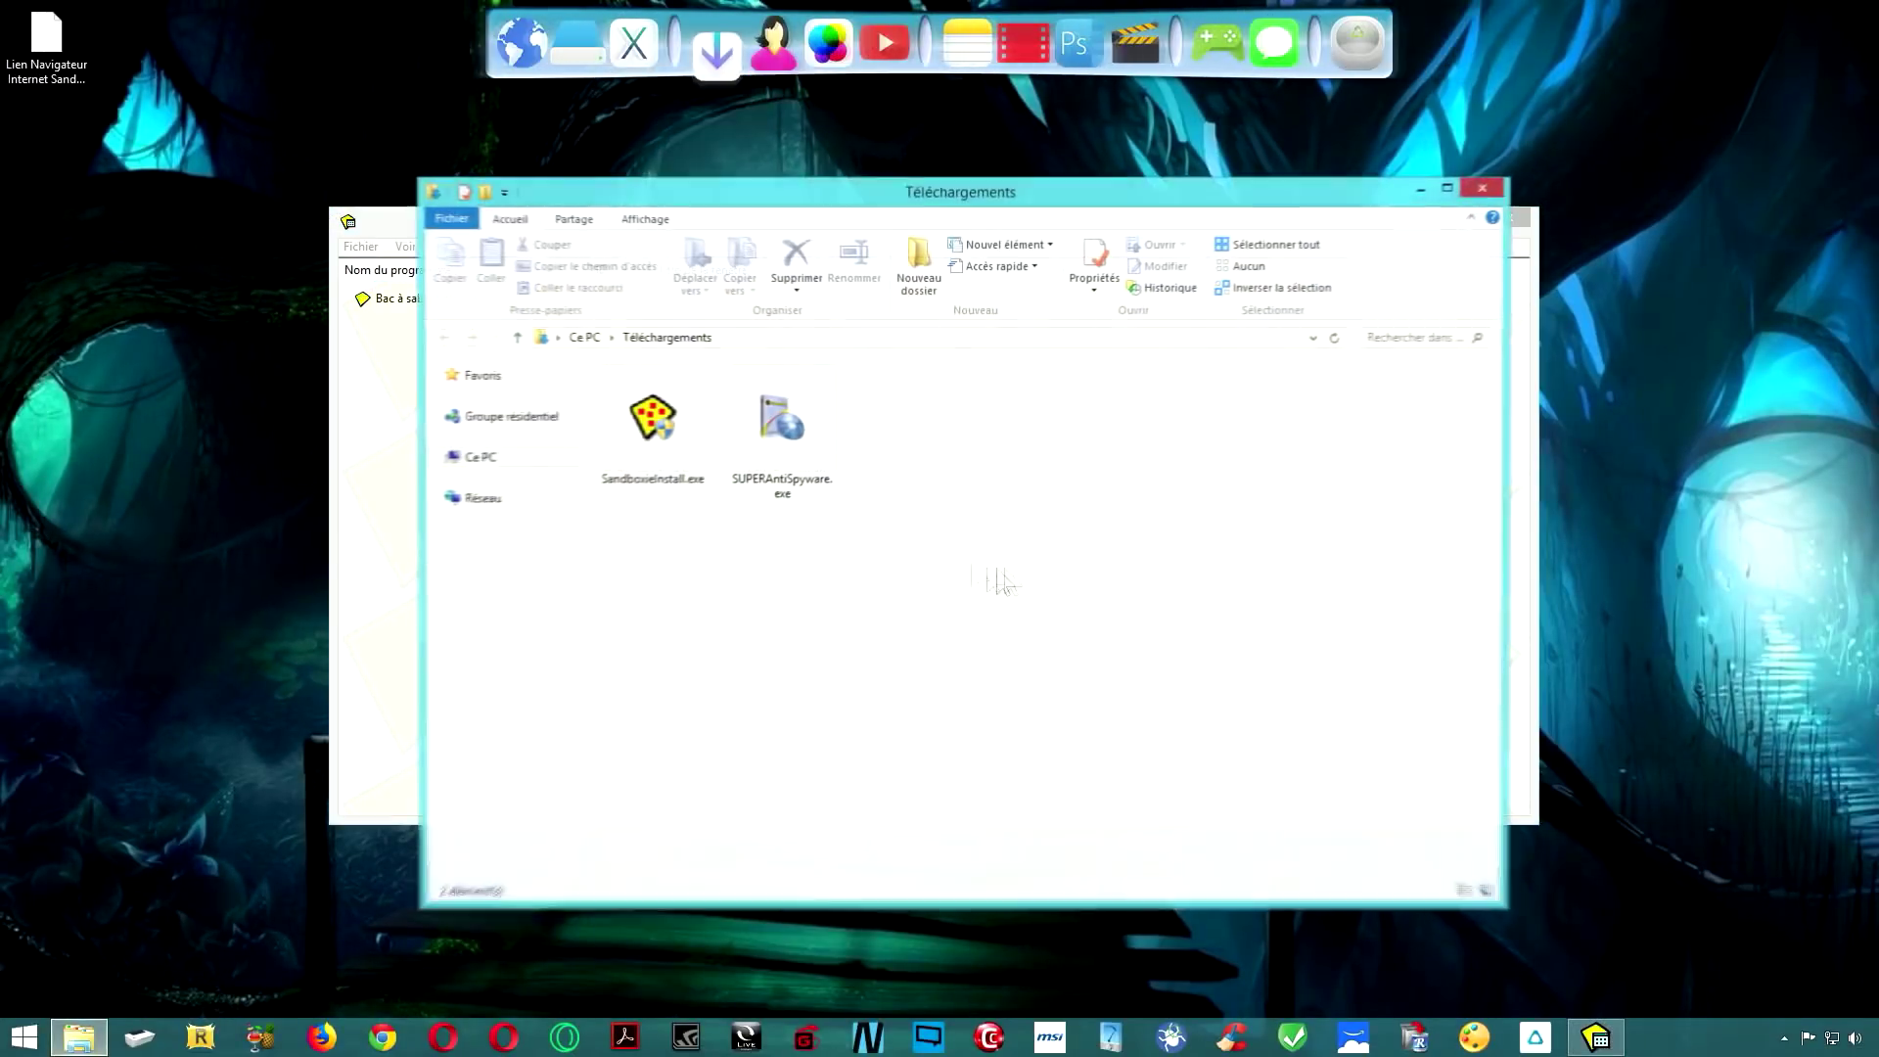
click(780, 436)
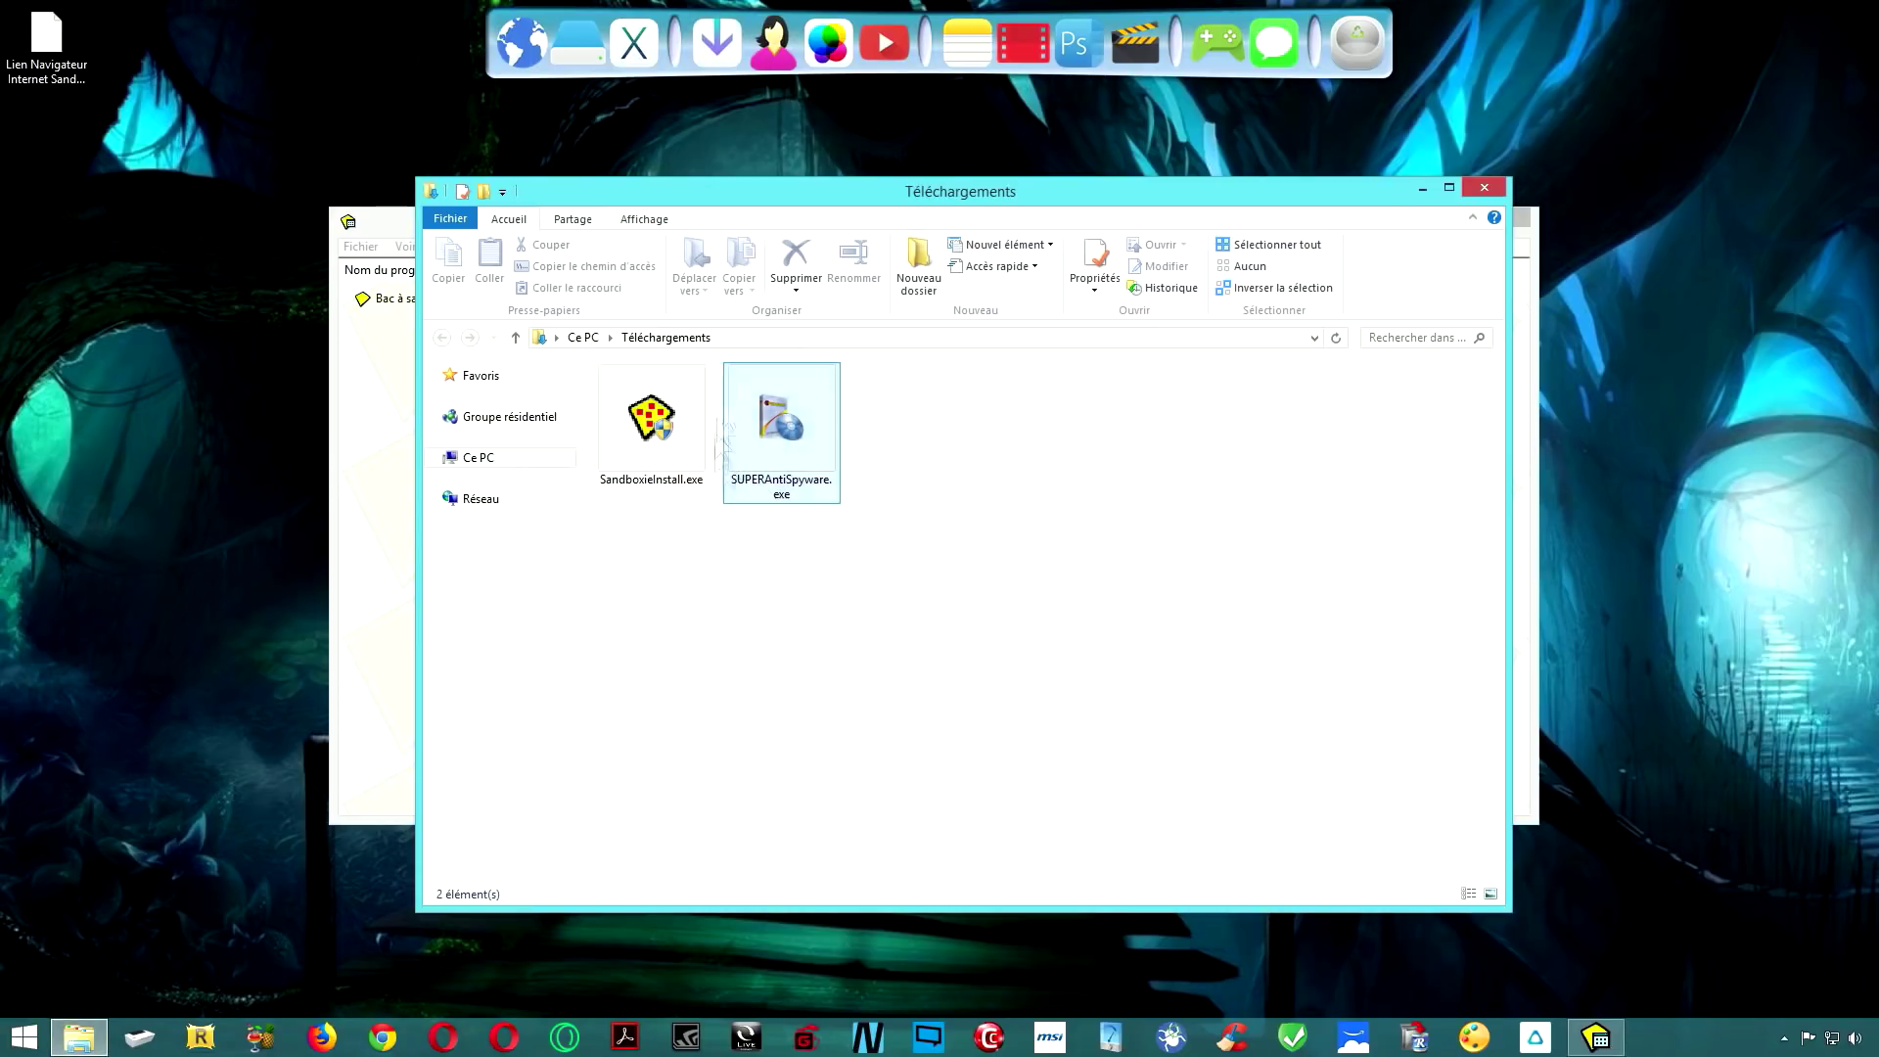
right_click(779, 432)
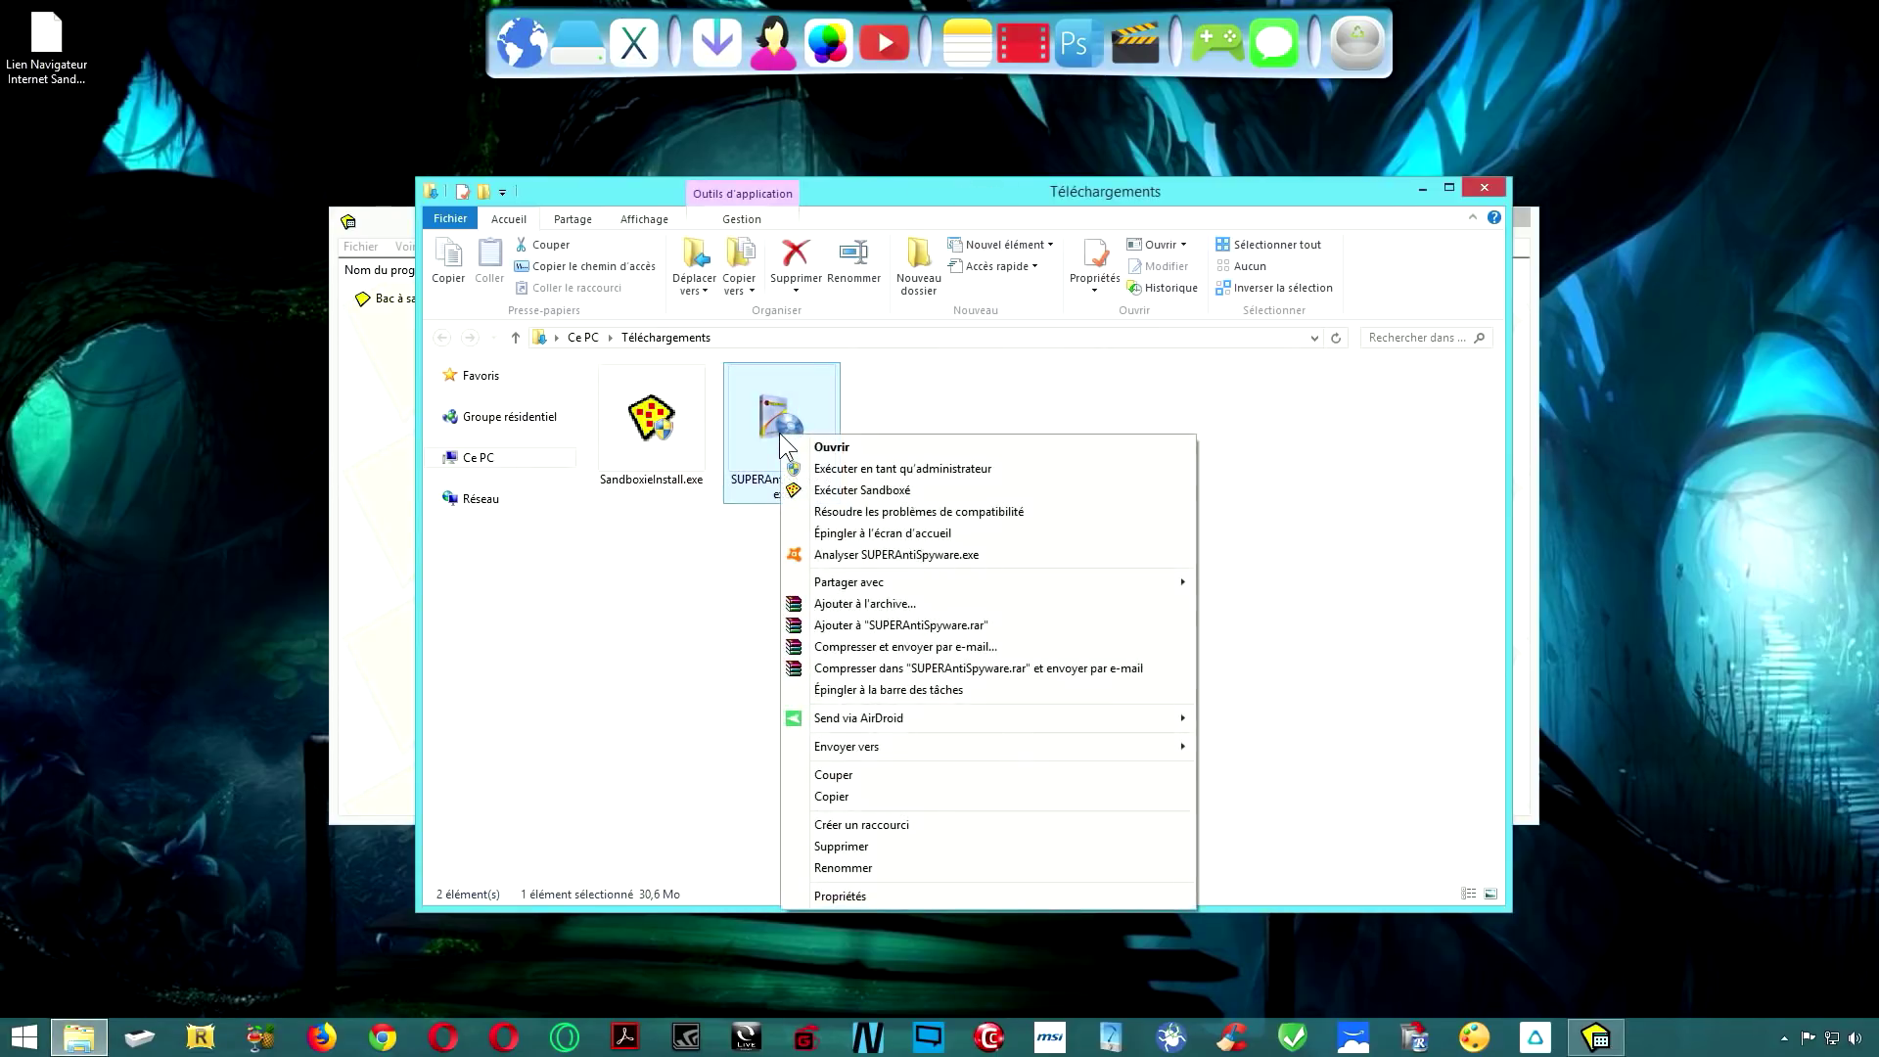
click(881, 491)
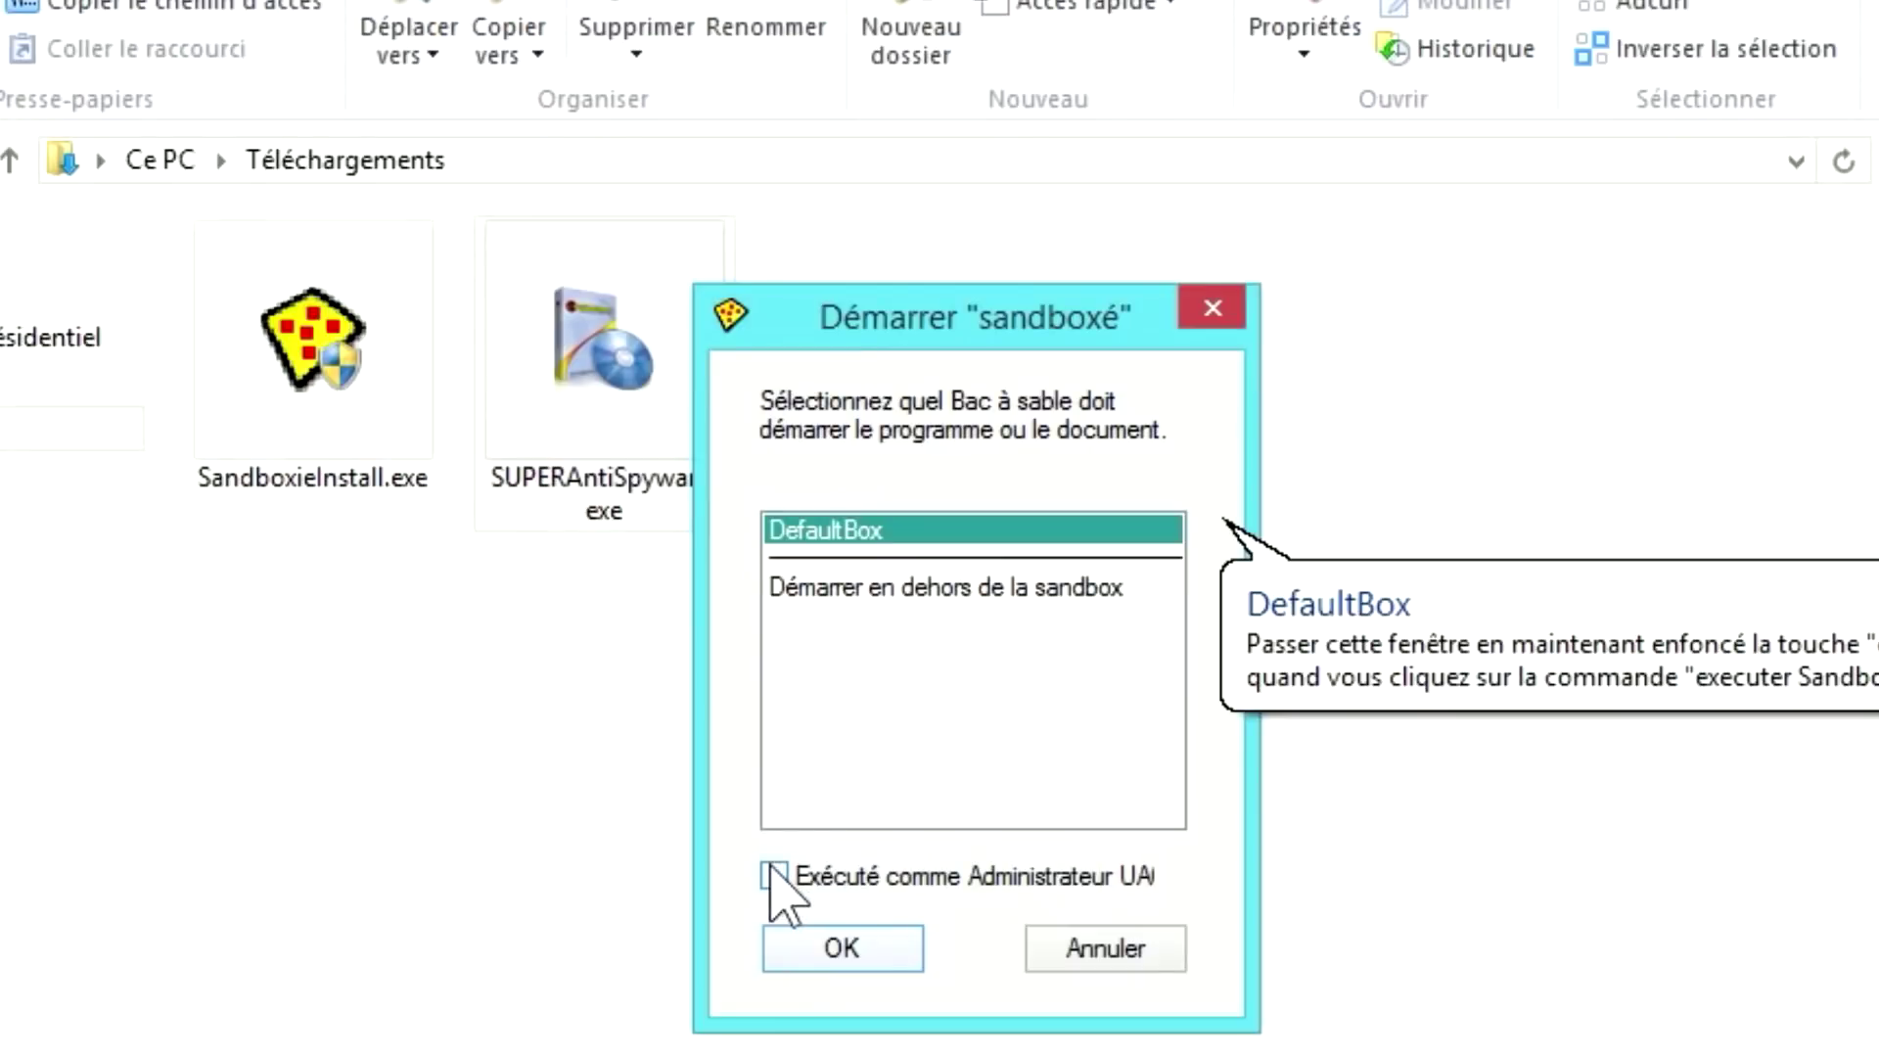
click(859, 657)
click(862, 950)
click(1208, 649)
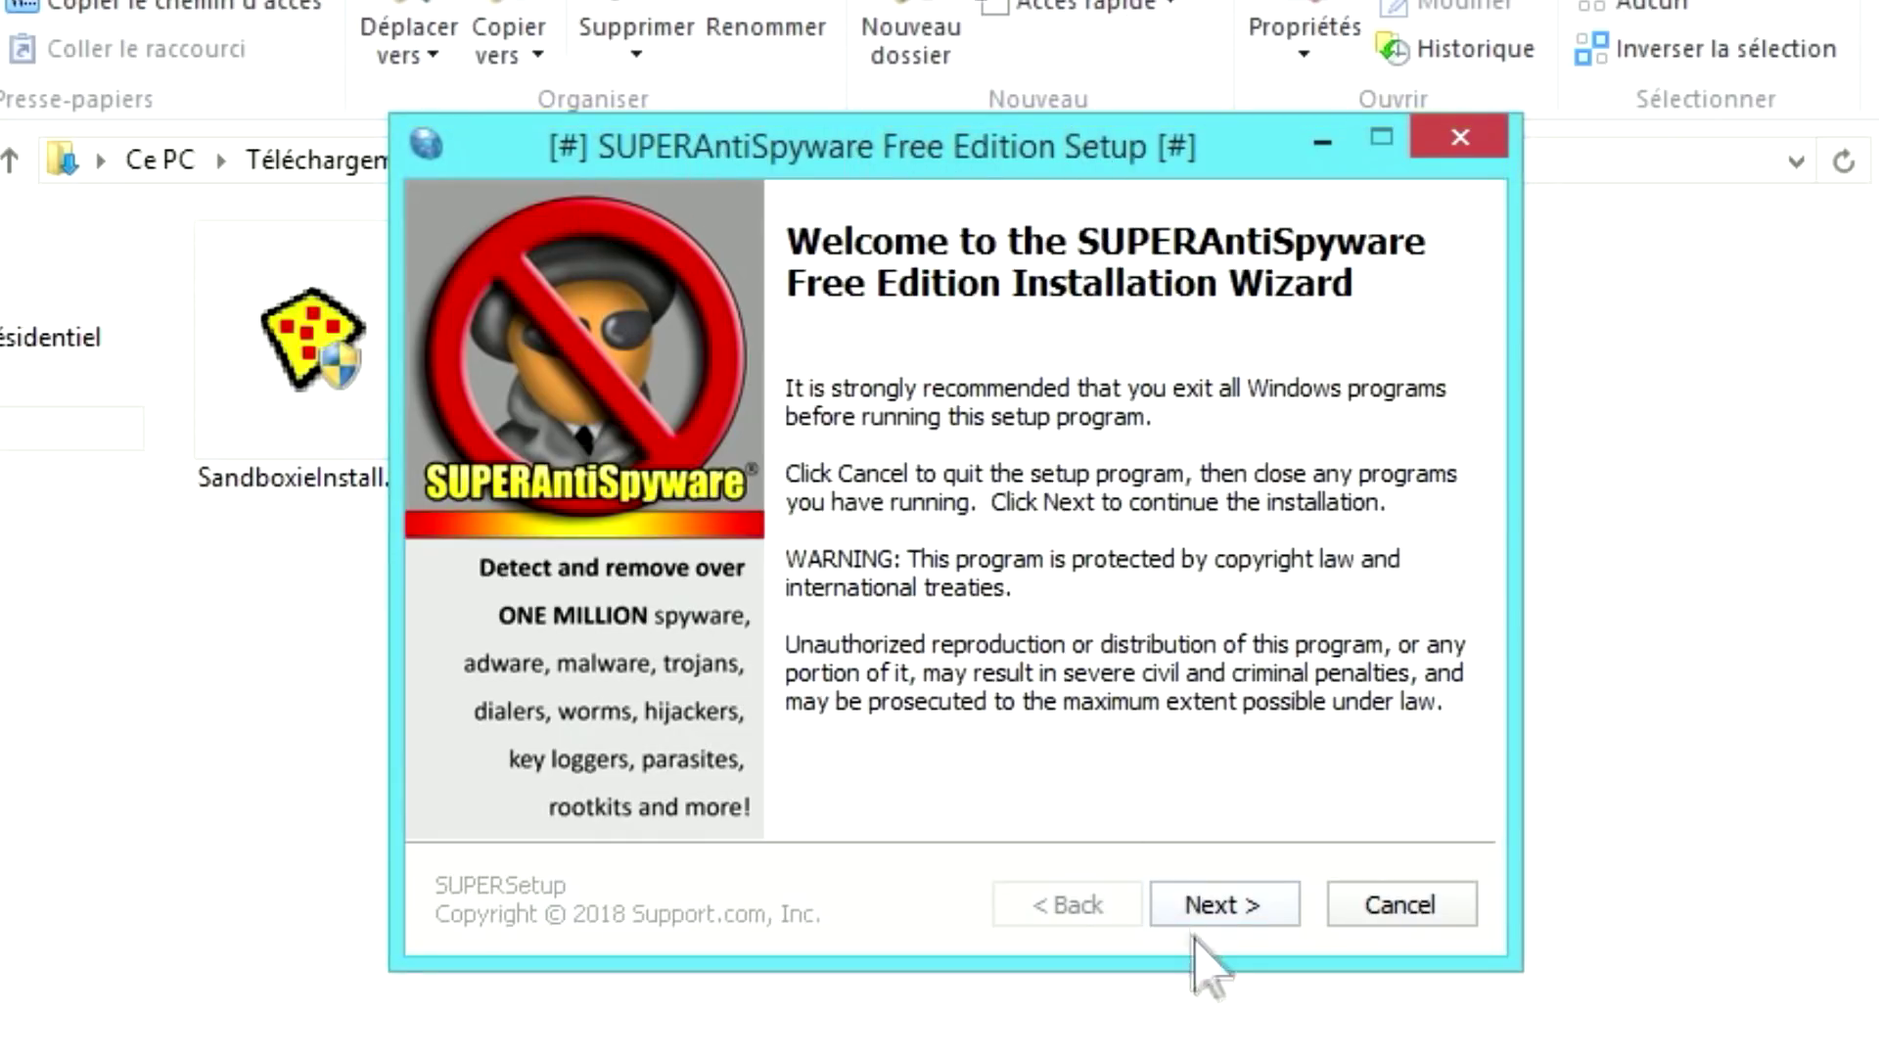
- Accept the SUPERAntiSpyware license agreement and install the Free Edition for all users, with the registration code left blank
click(1237, 922)
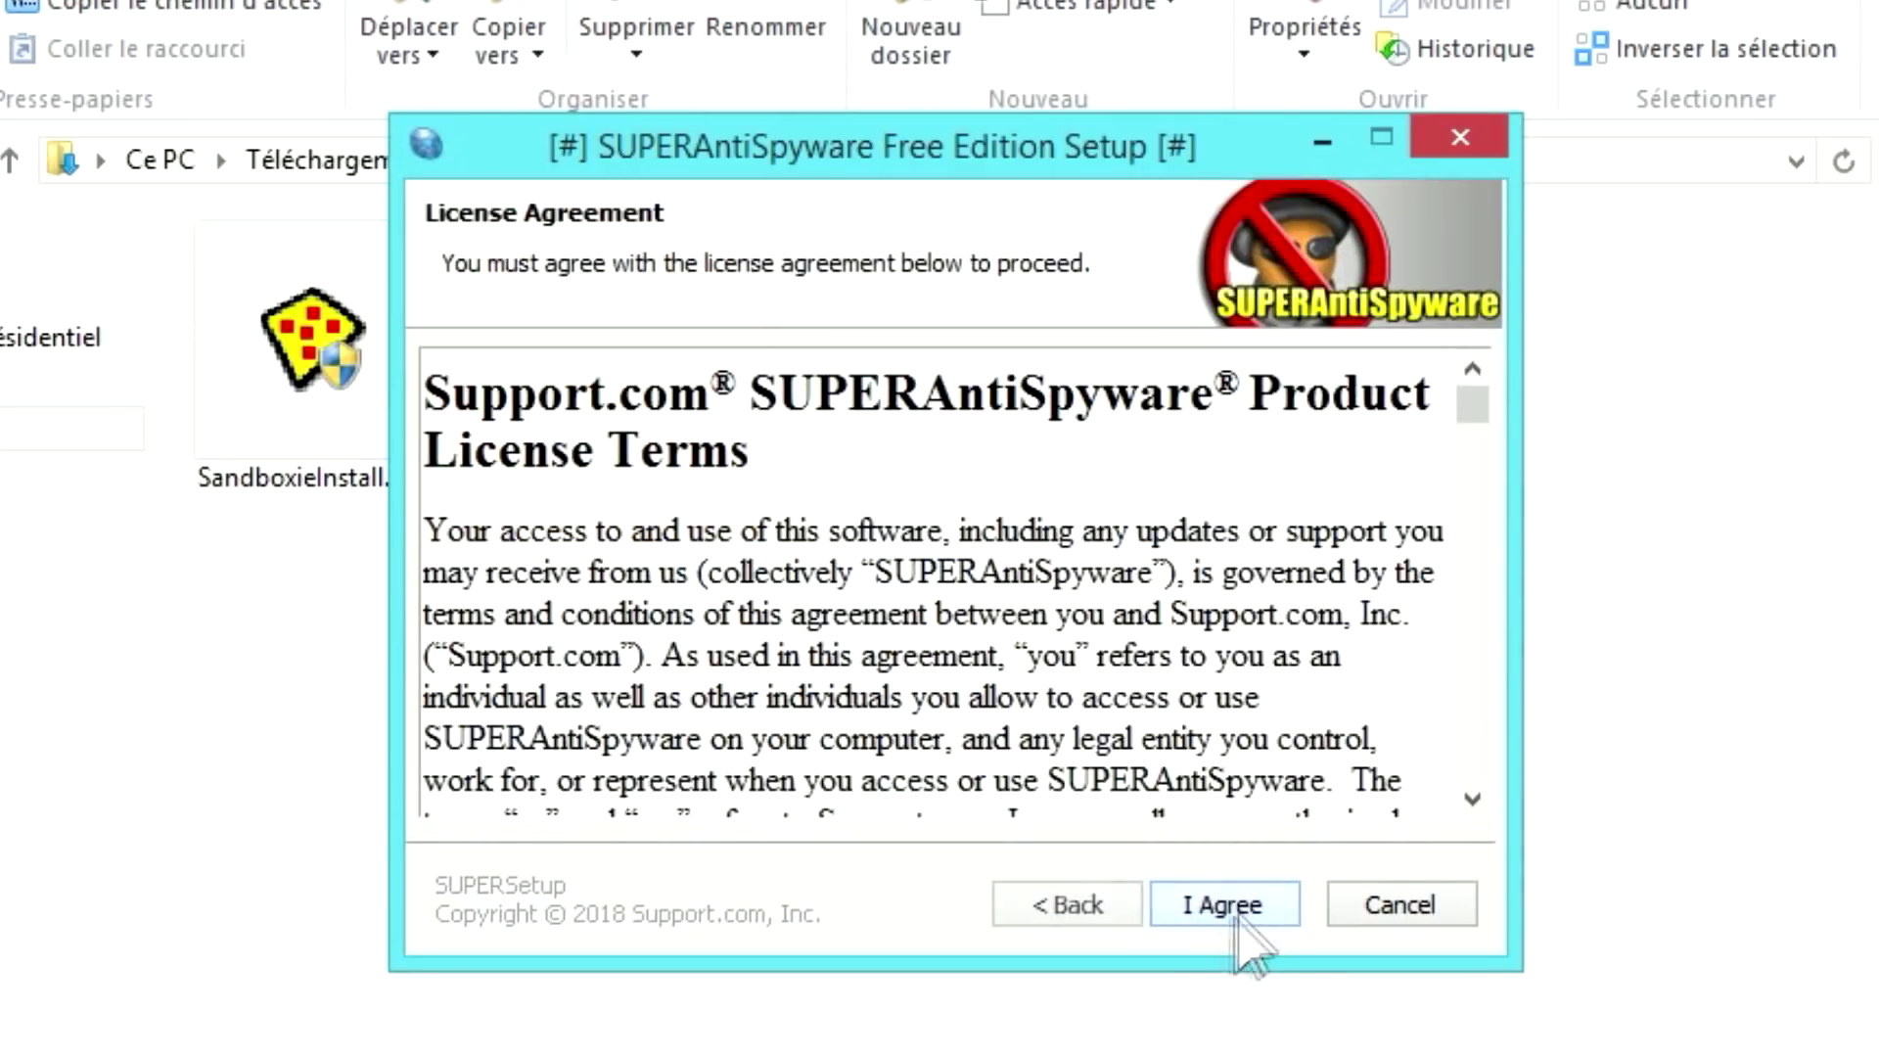
click(1249, 920)
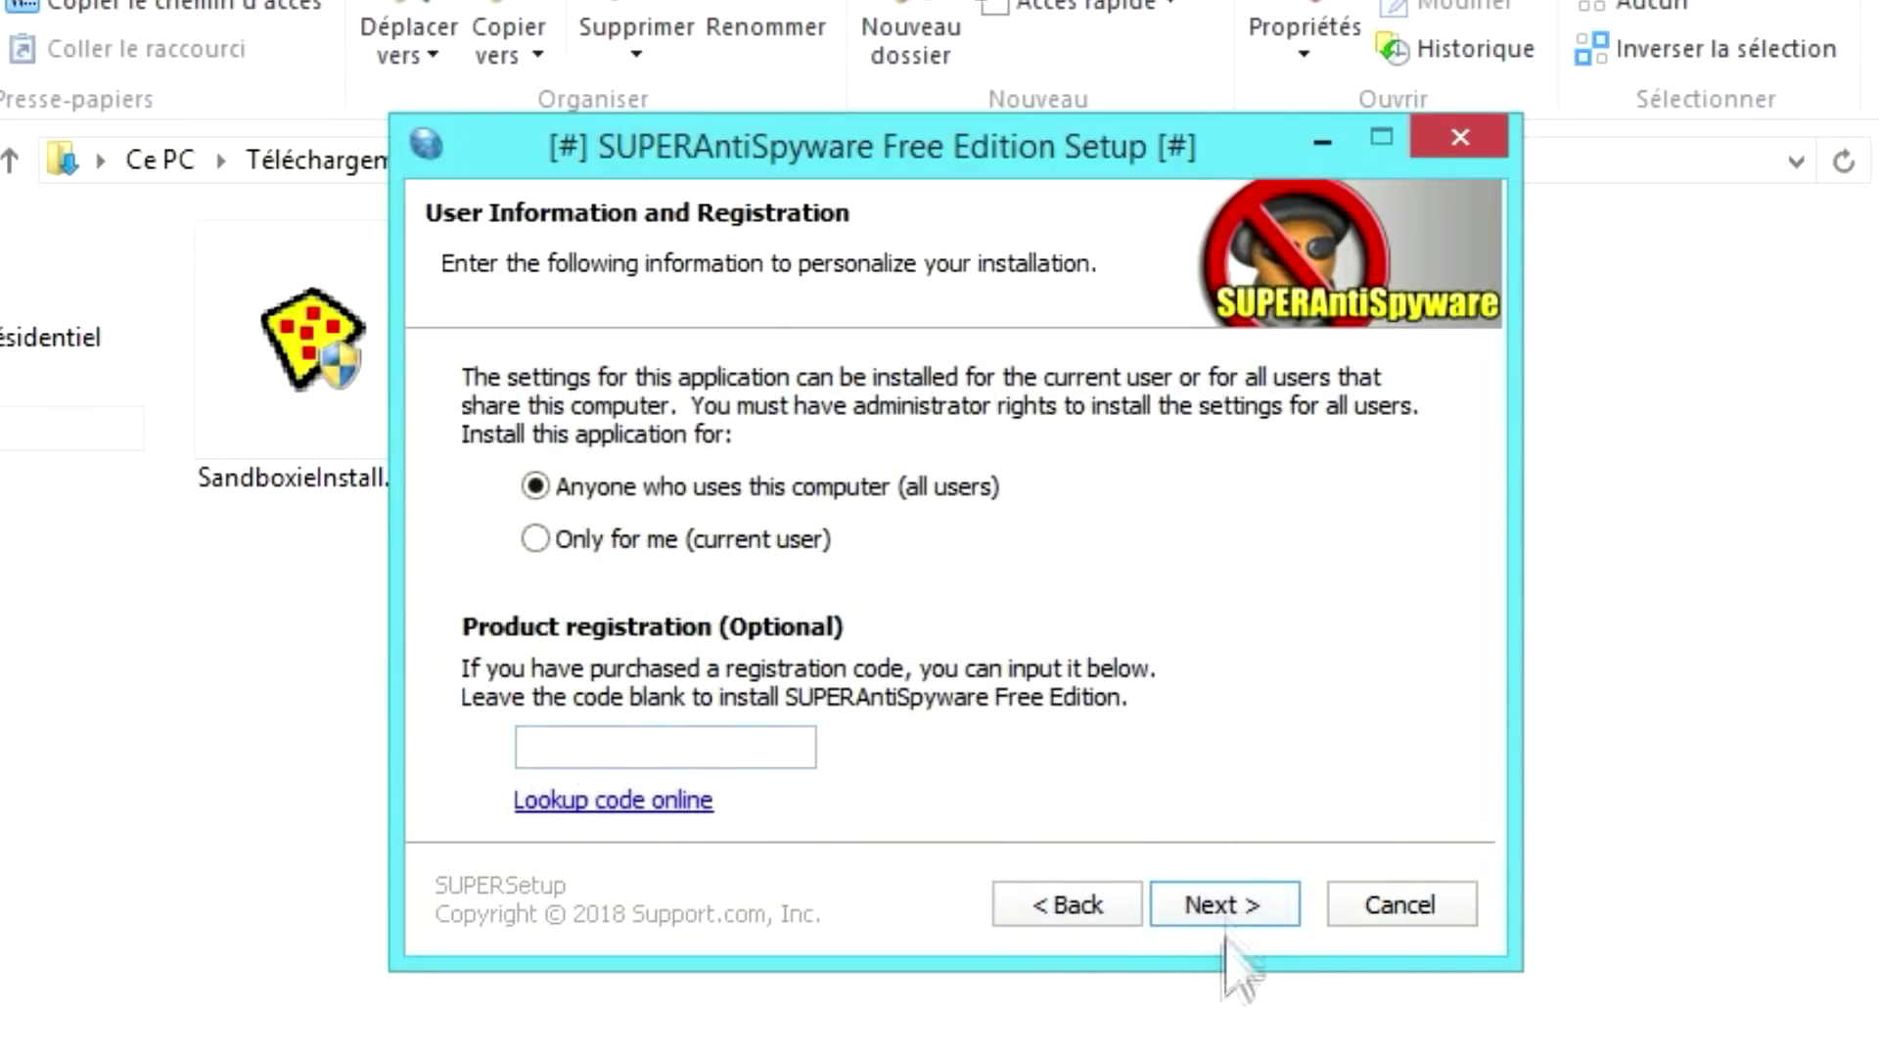
click(1225, 920)
click(1223, 921)
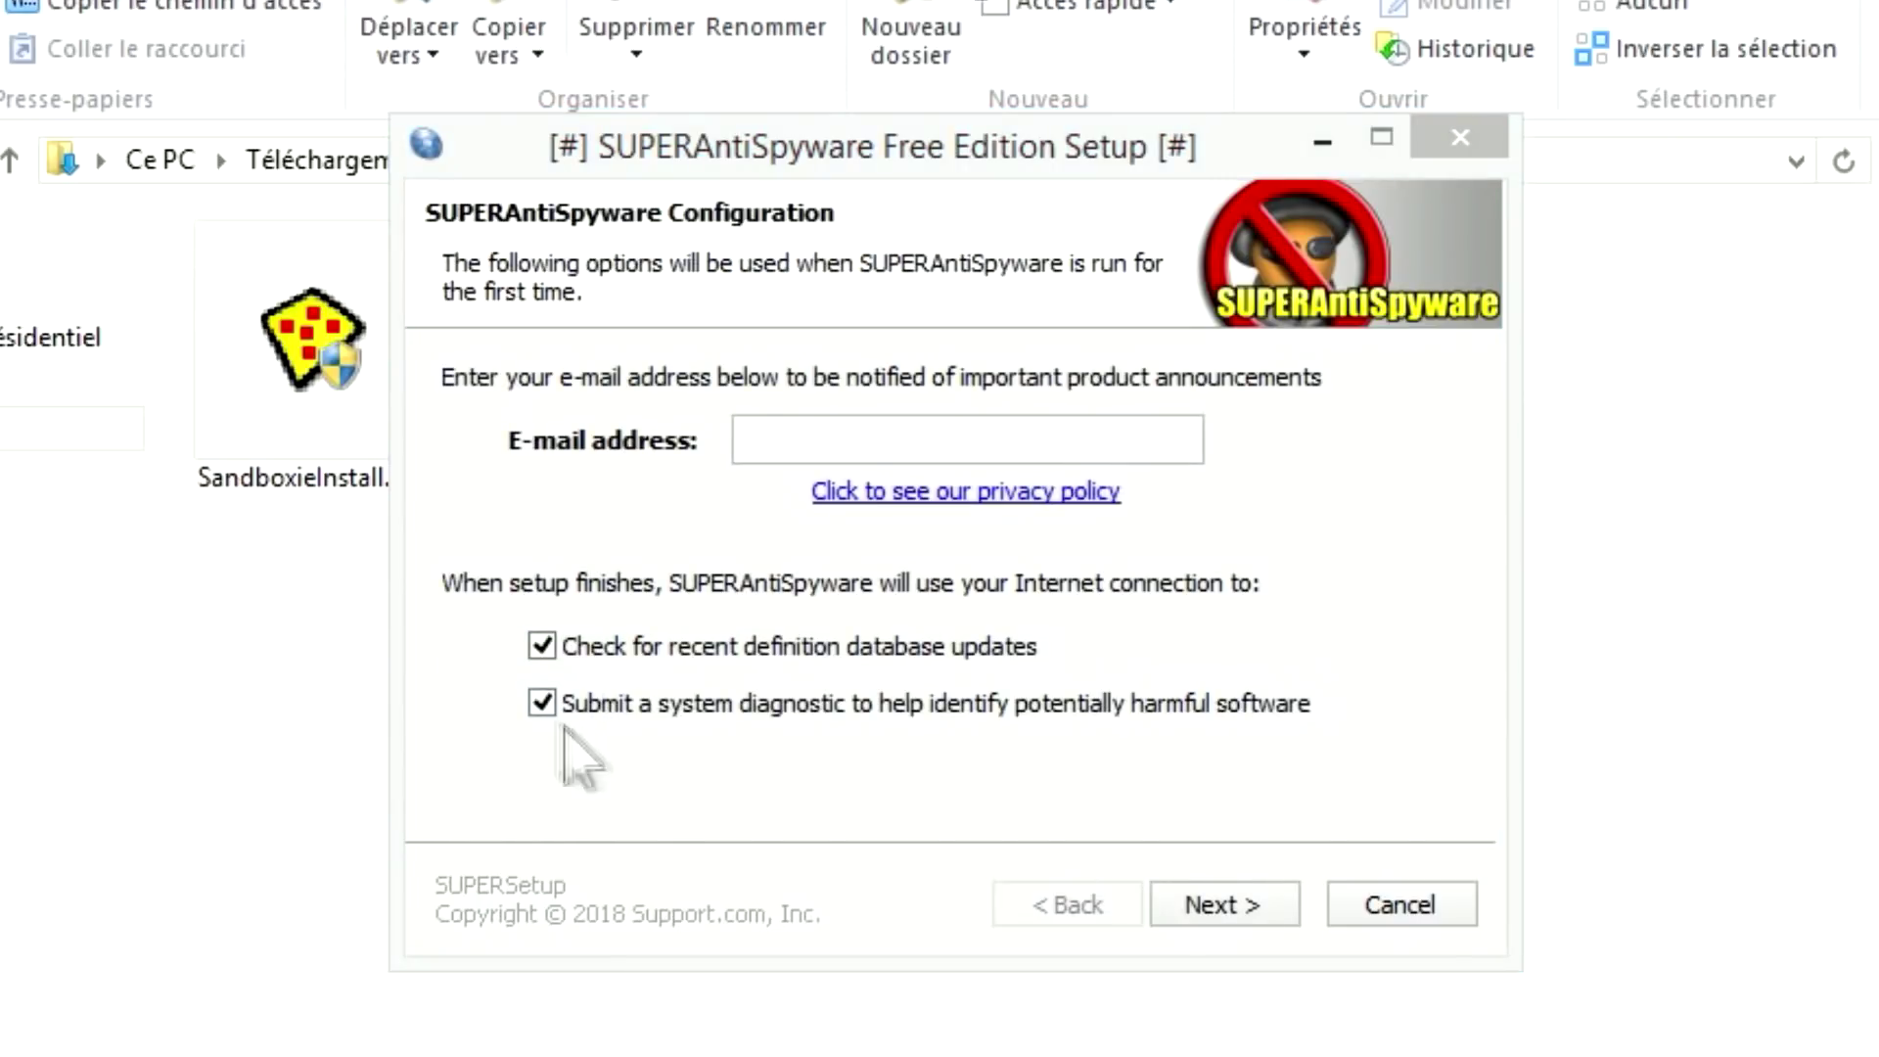
- Disable the definition update check and system diagnostic submission, leave the e-mail address empty, and finish the SUPERAntiSpyware setup
click(541, 703)
click(541, 646)
click(1248, 913)
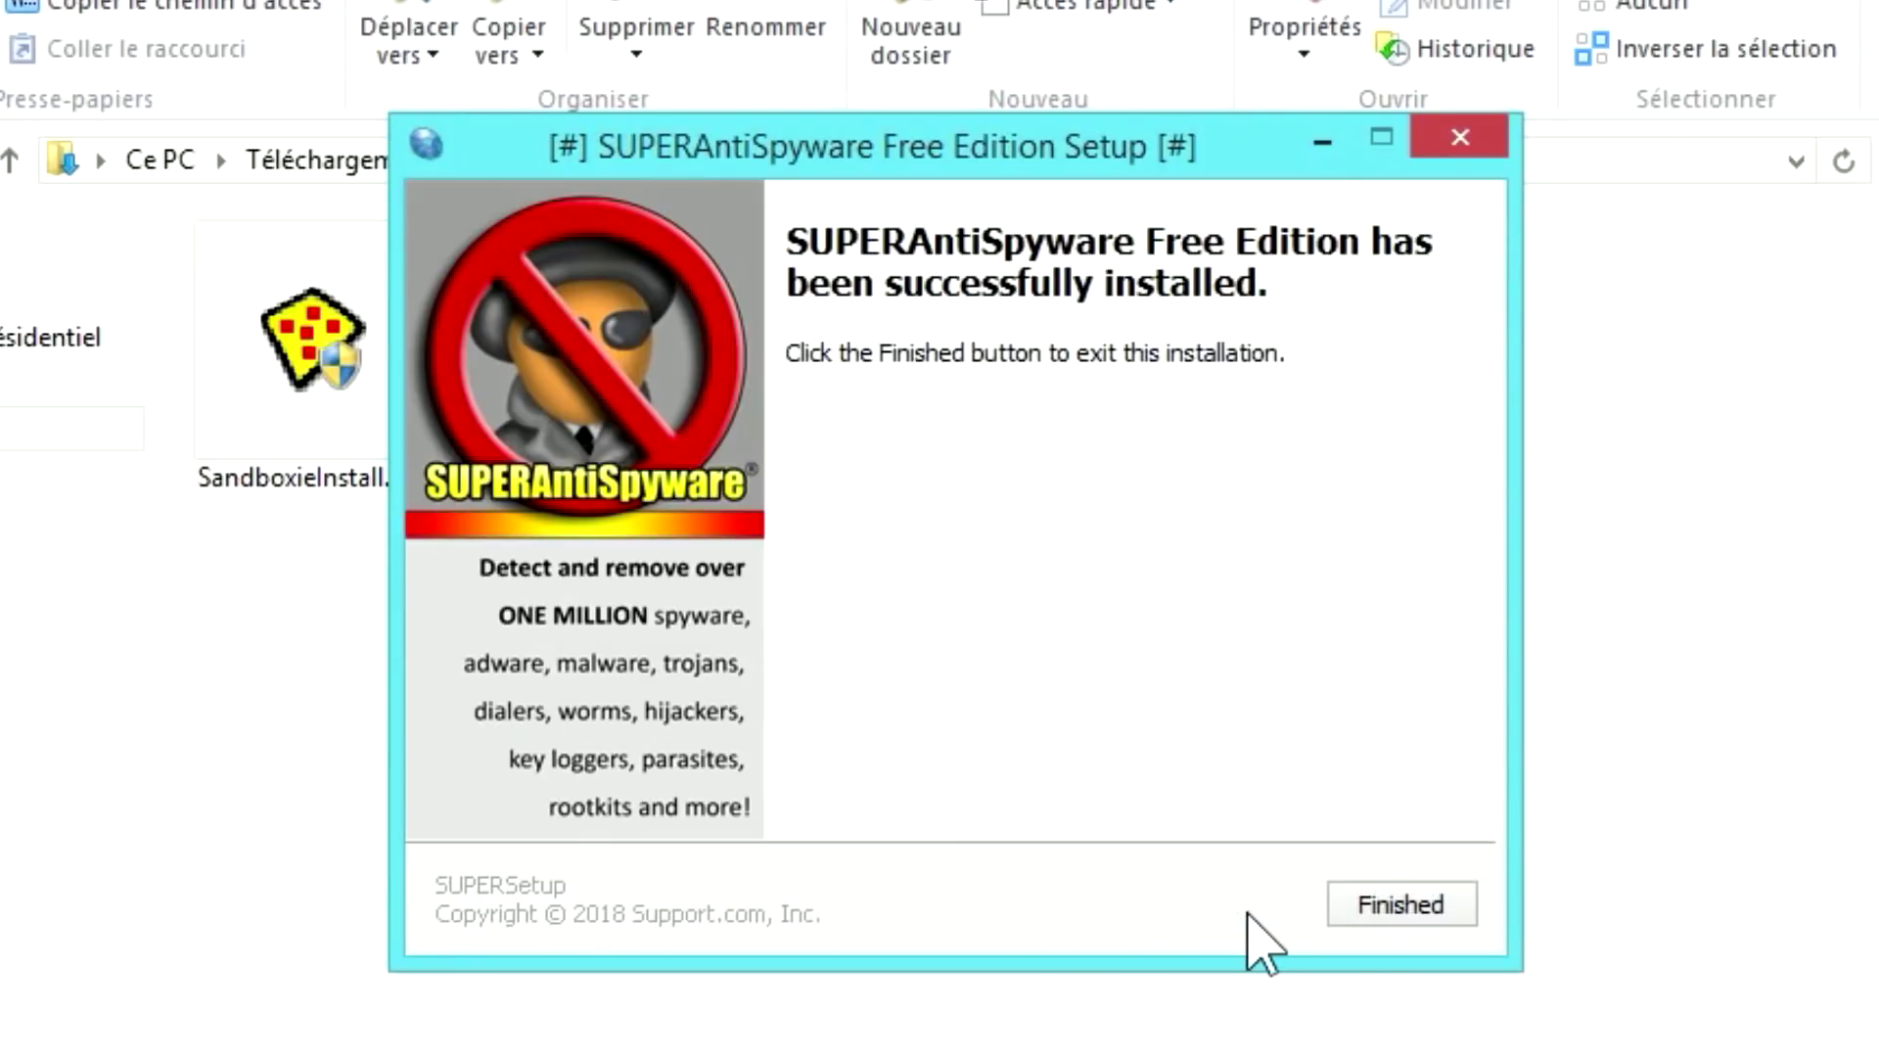
click(1401, 908)
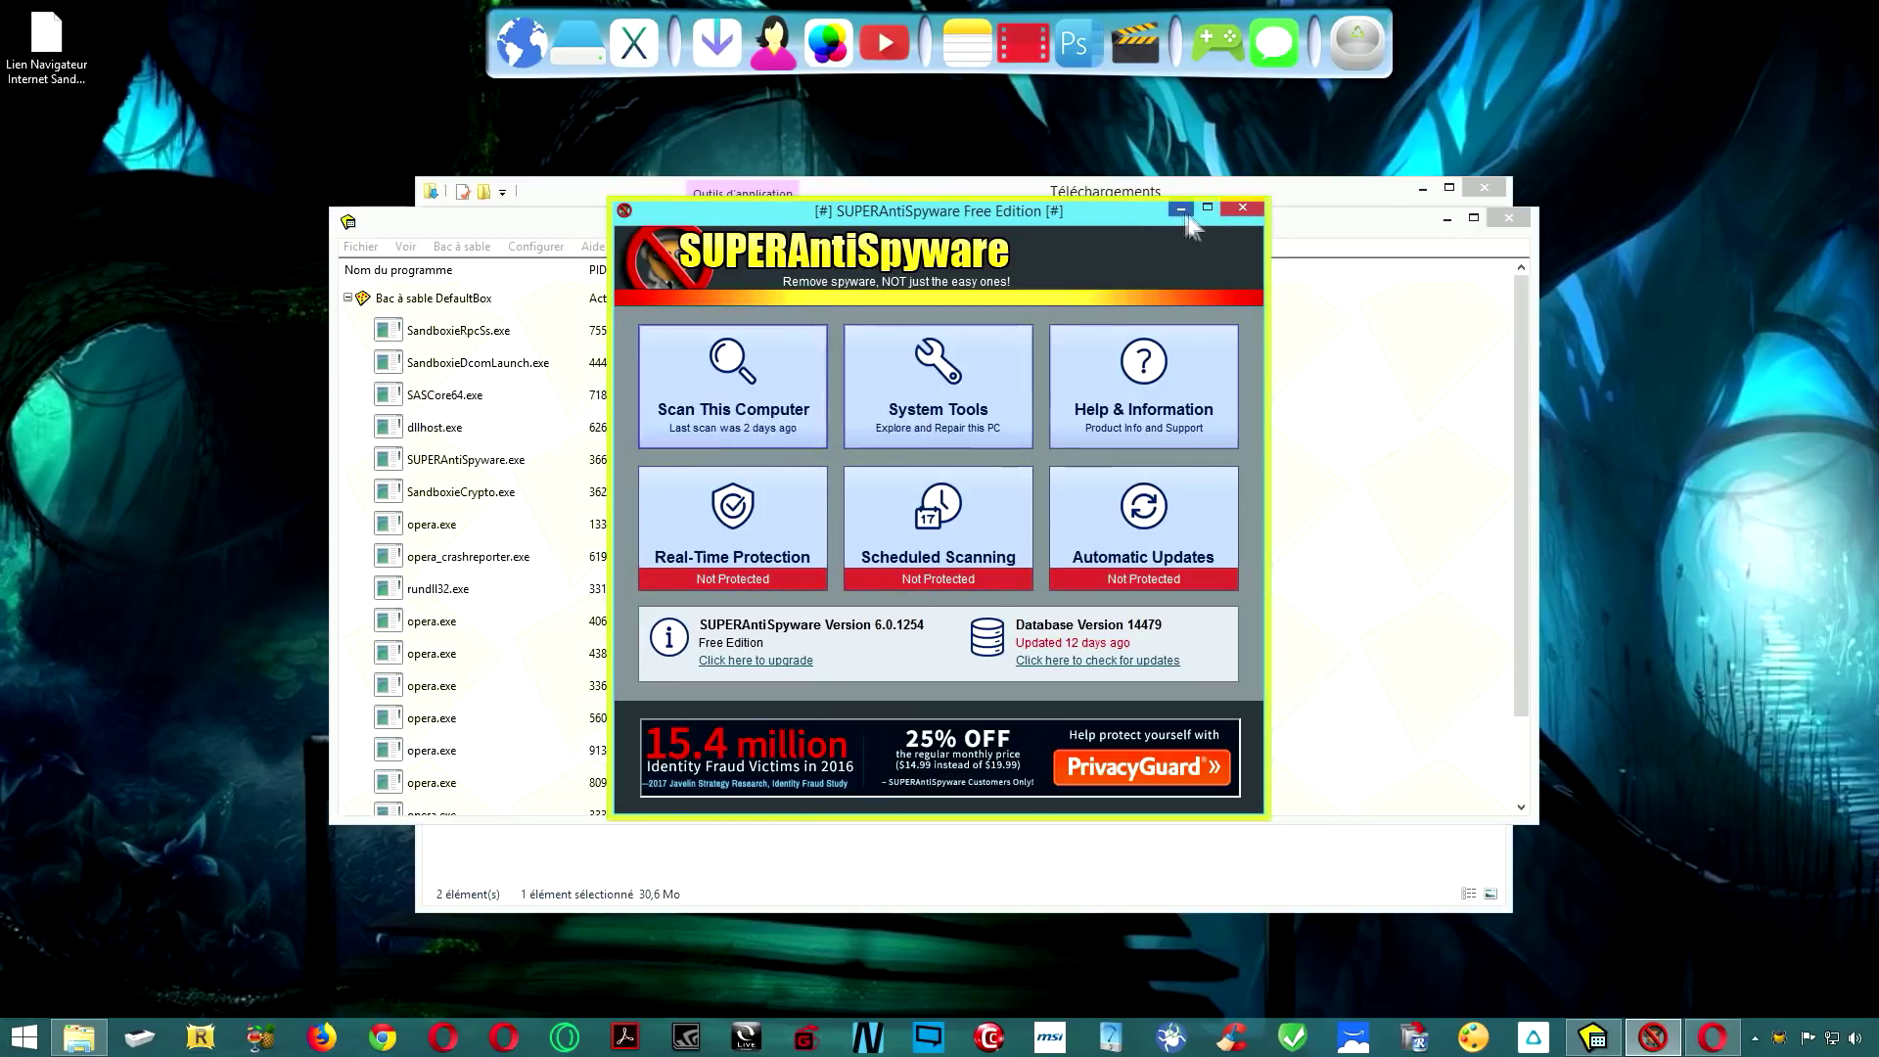
- Close the SUPERAntiSpyware window and examine the programs listed under DefaultBox in Sandboxie Control
click(1241, 210)
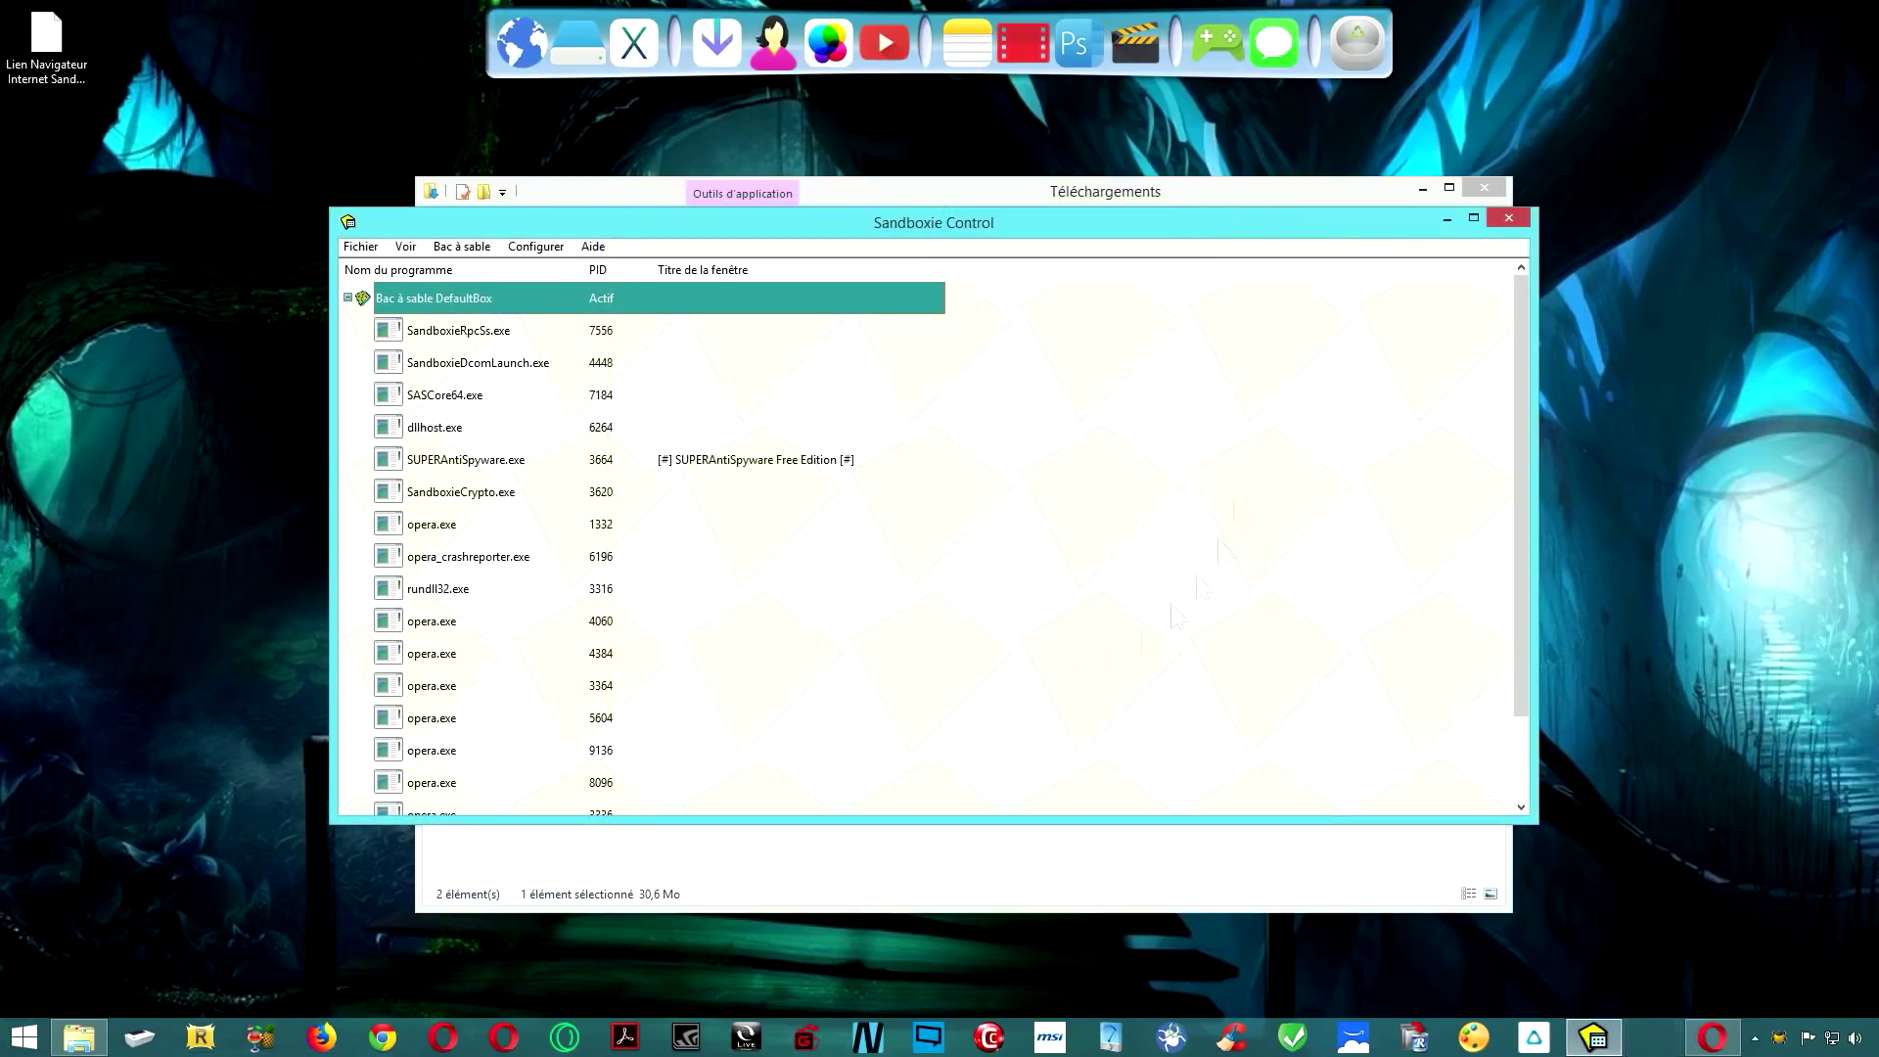
click(753, 646)
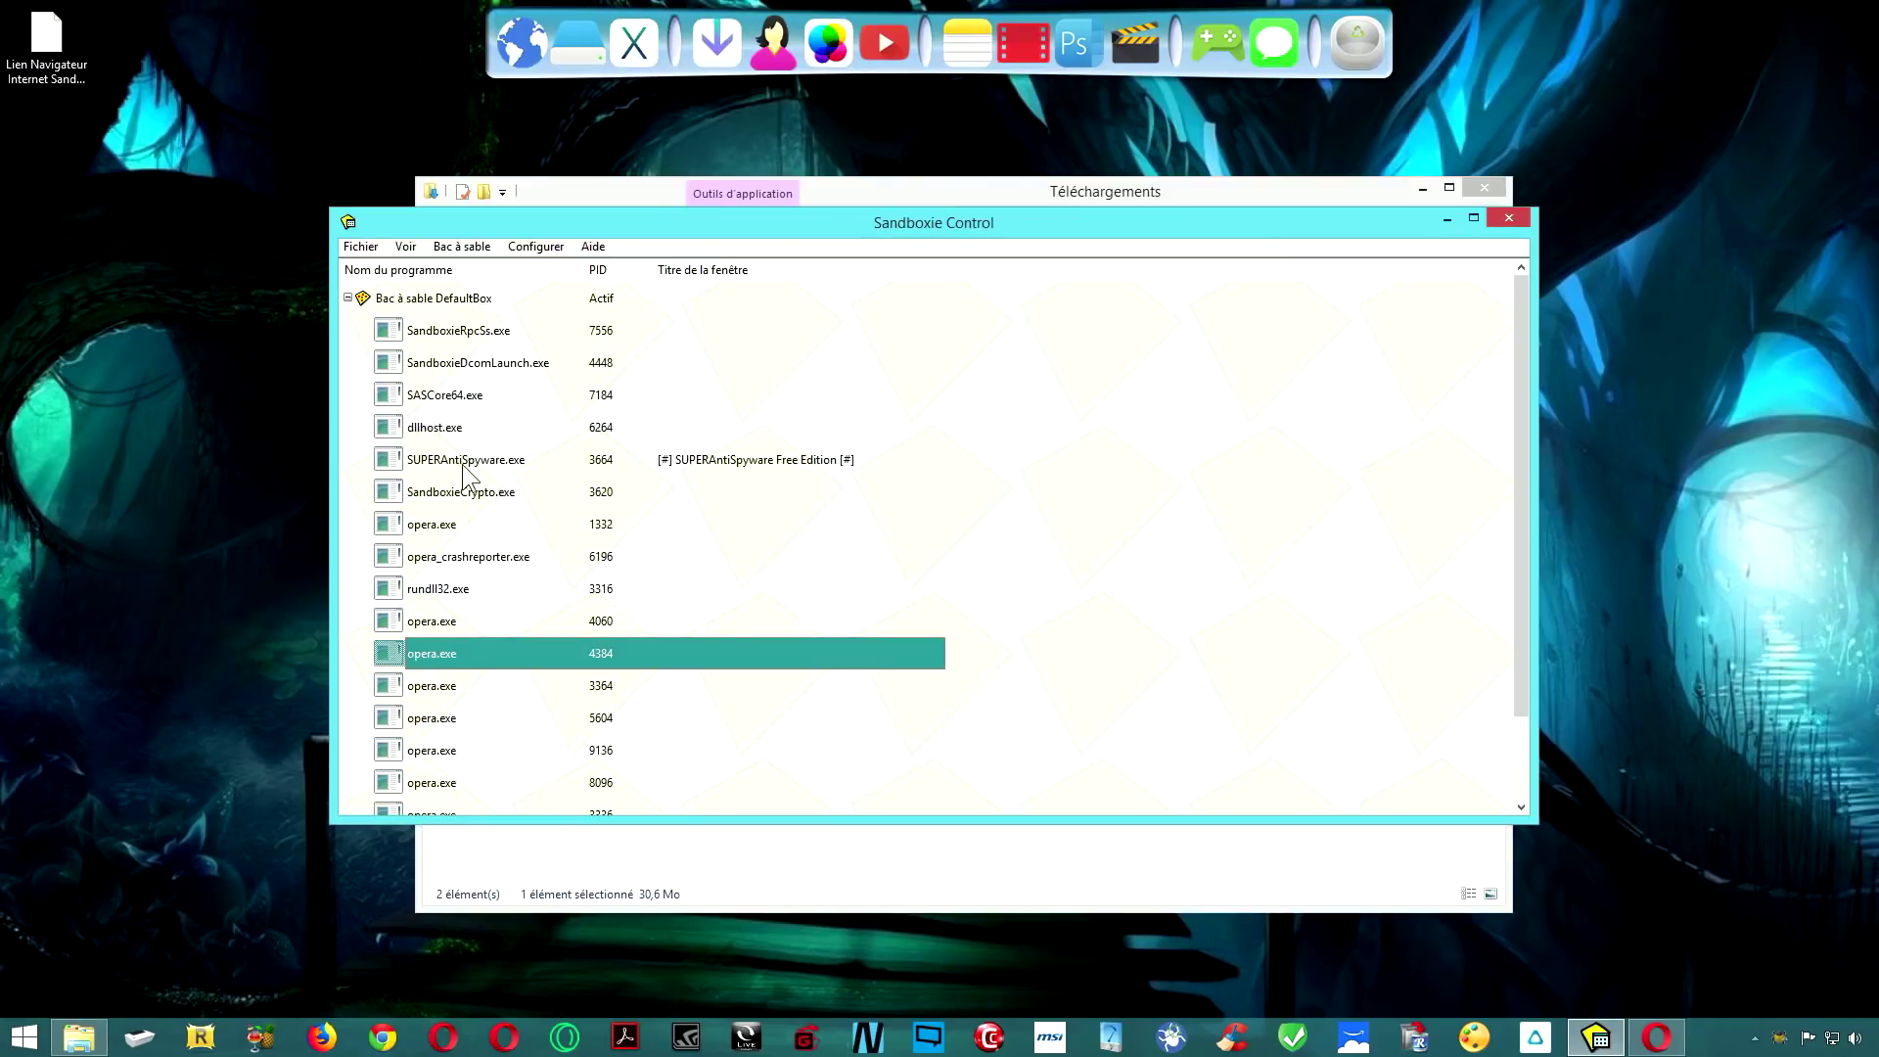
click(450, 611)
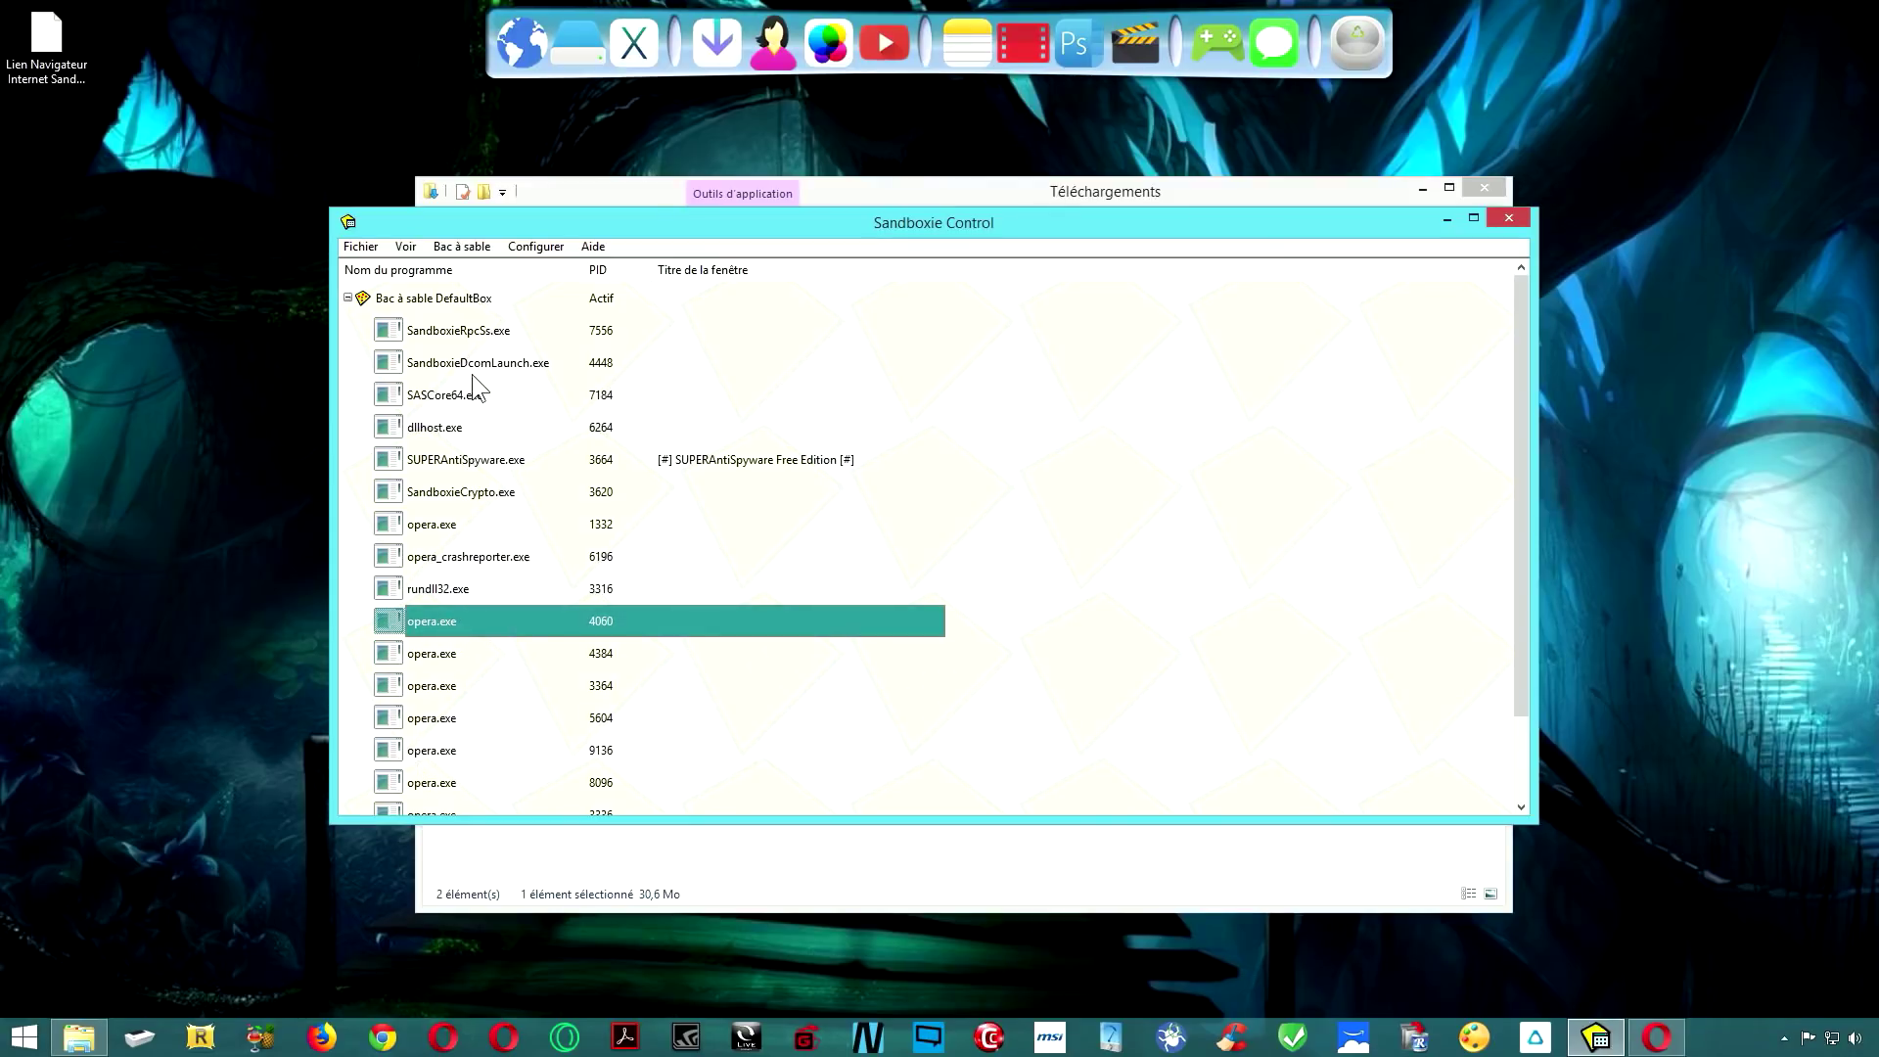
- Browse drive C: to the Sandbox folder and open the user's DefaultBox\drive\C subfolder
click(577, 69)
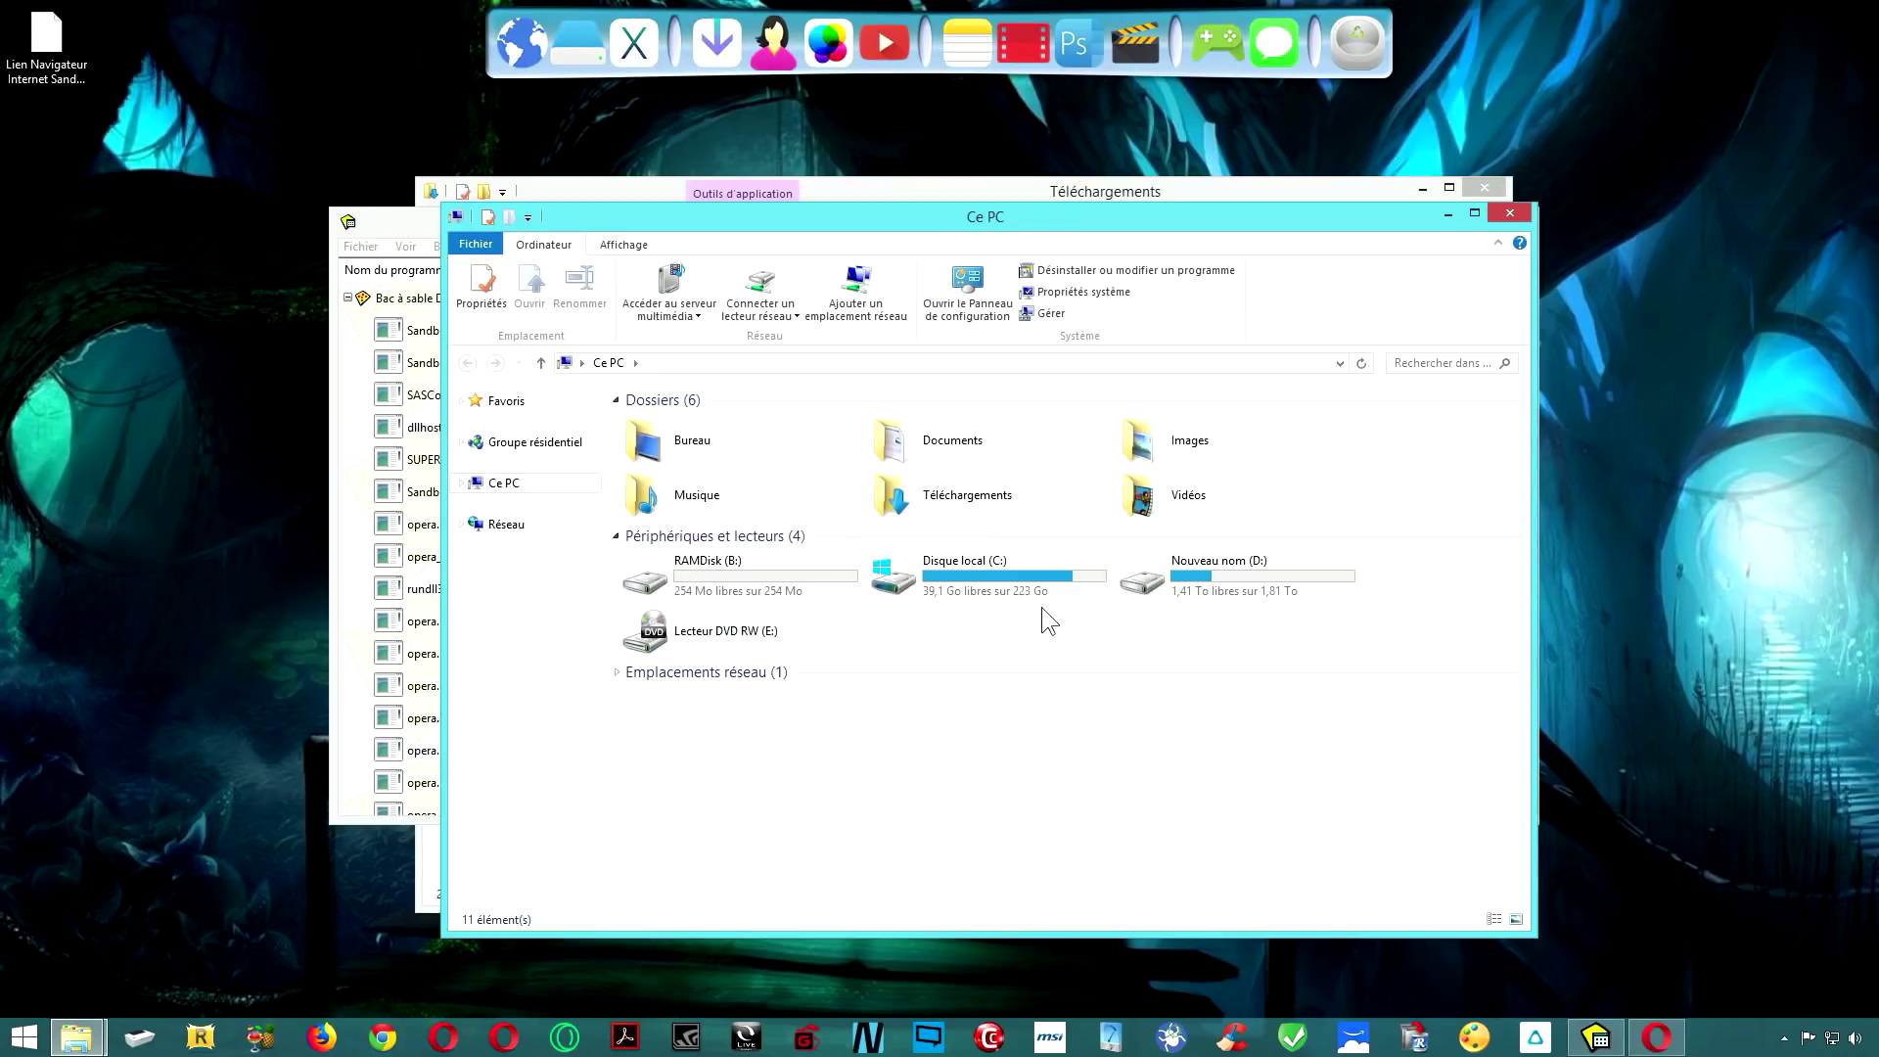
double_click(963, 588)
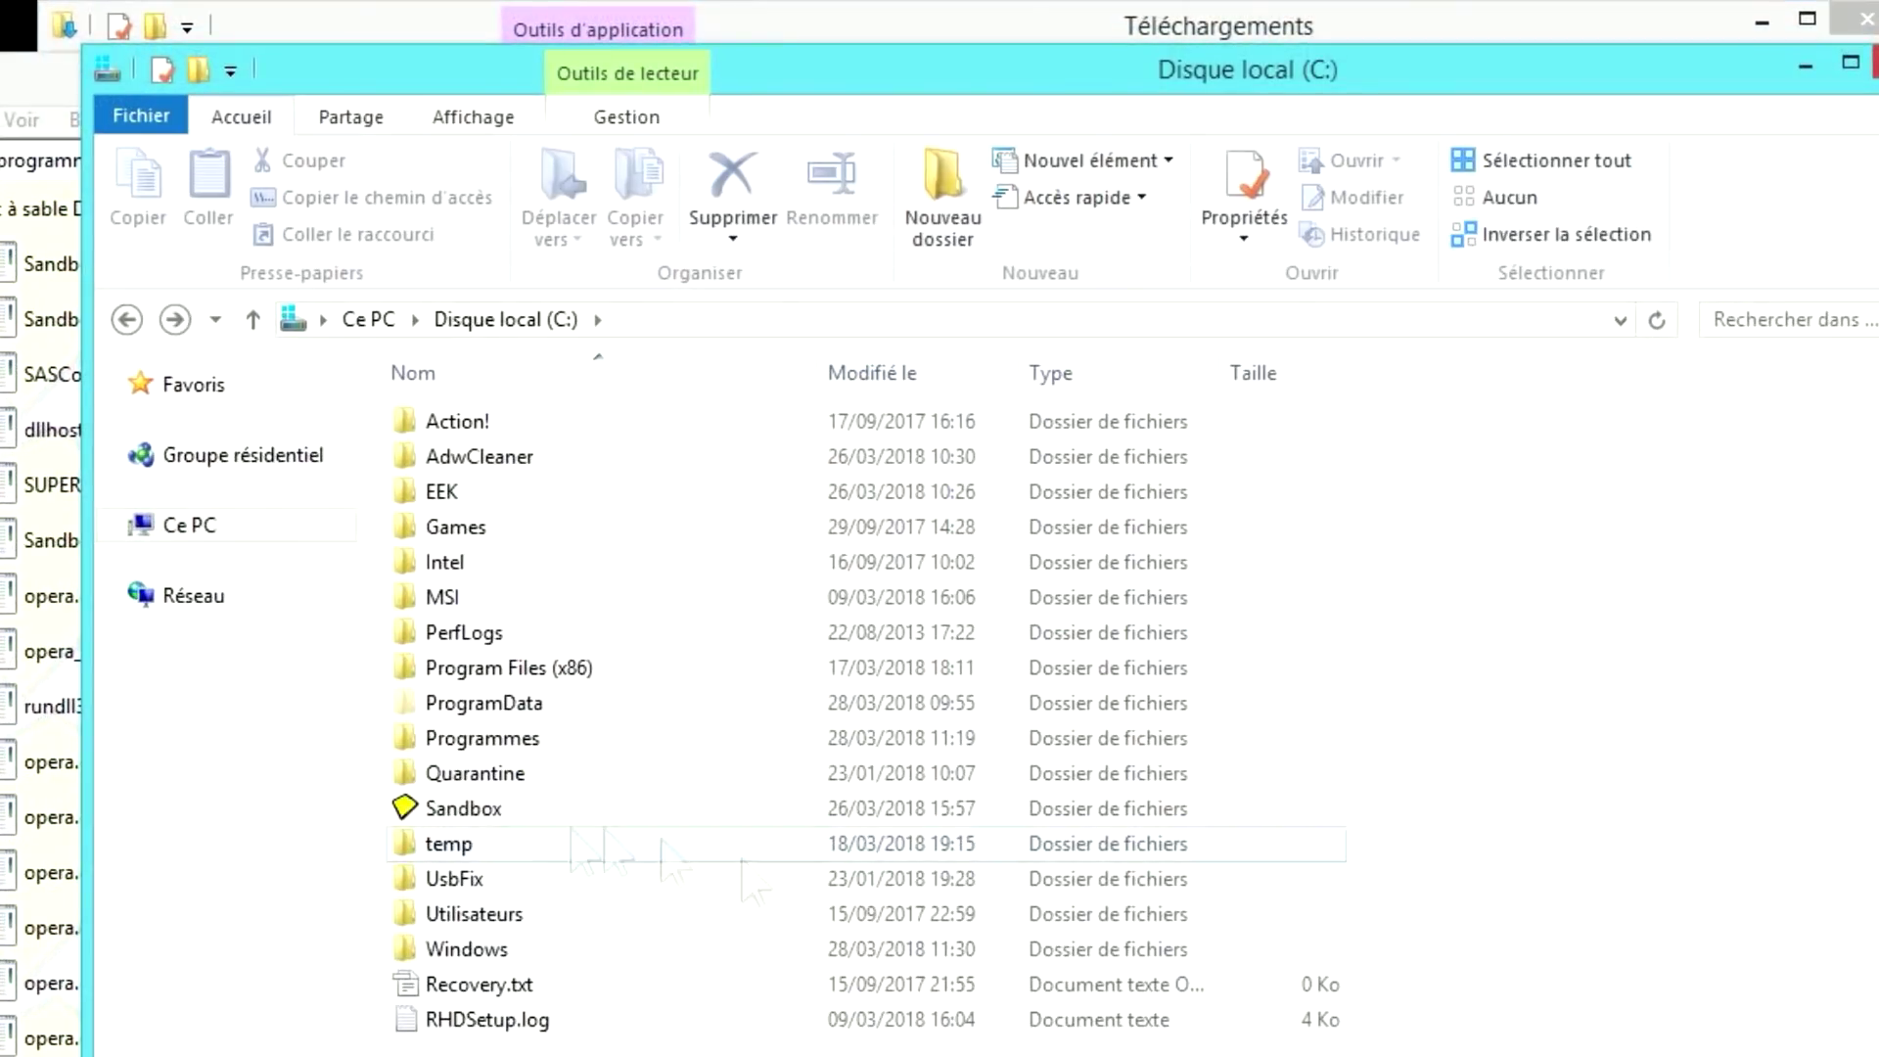
double_click(514, 812)
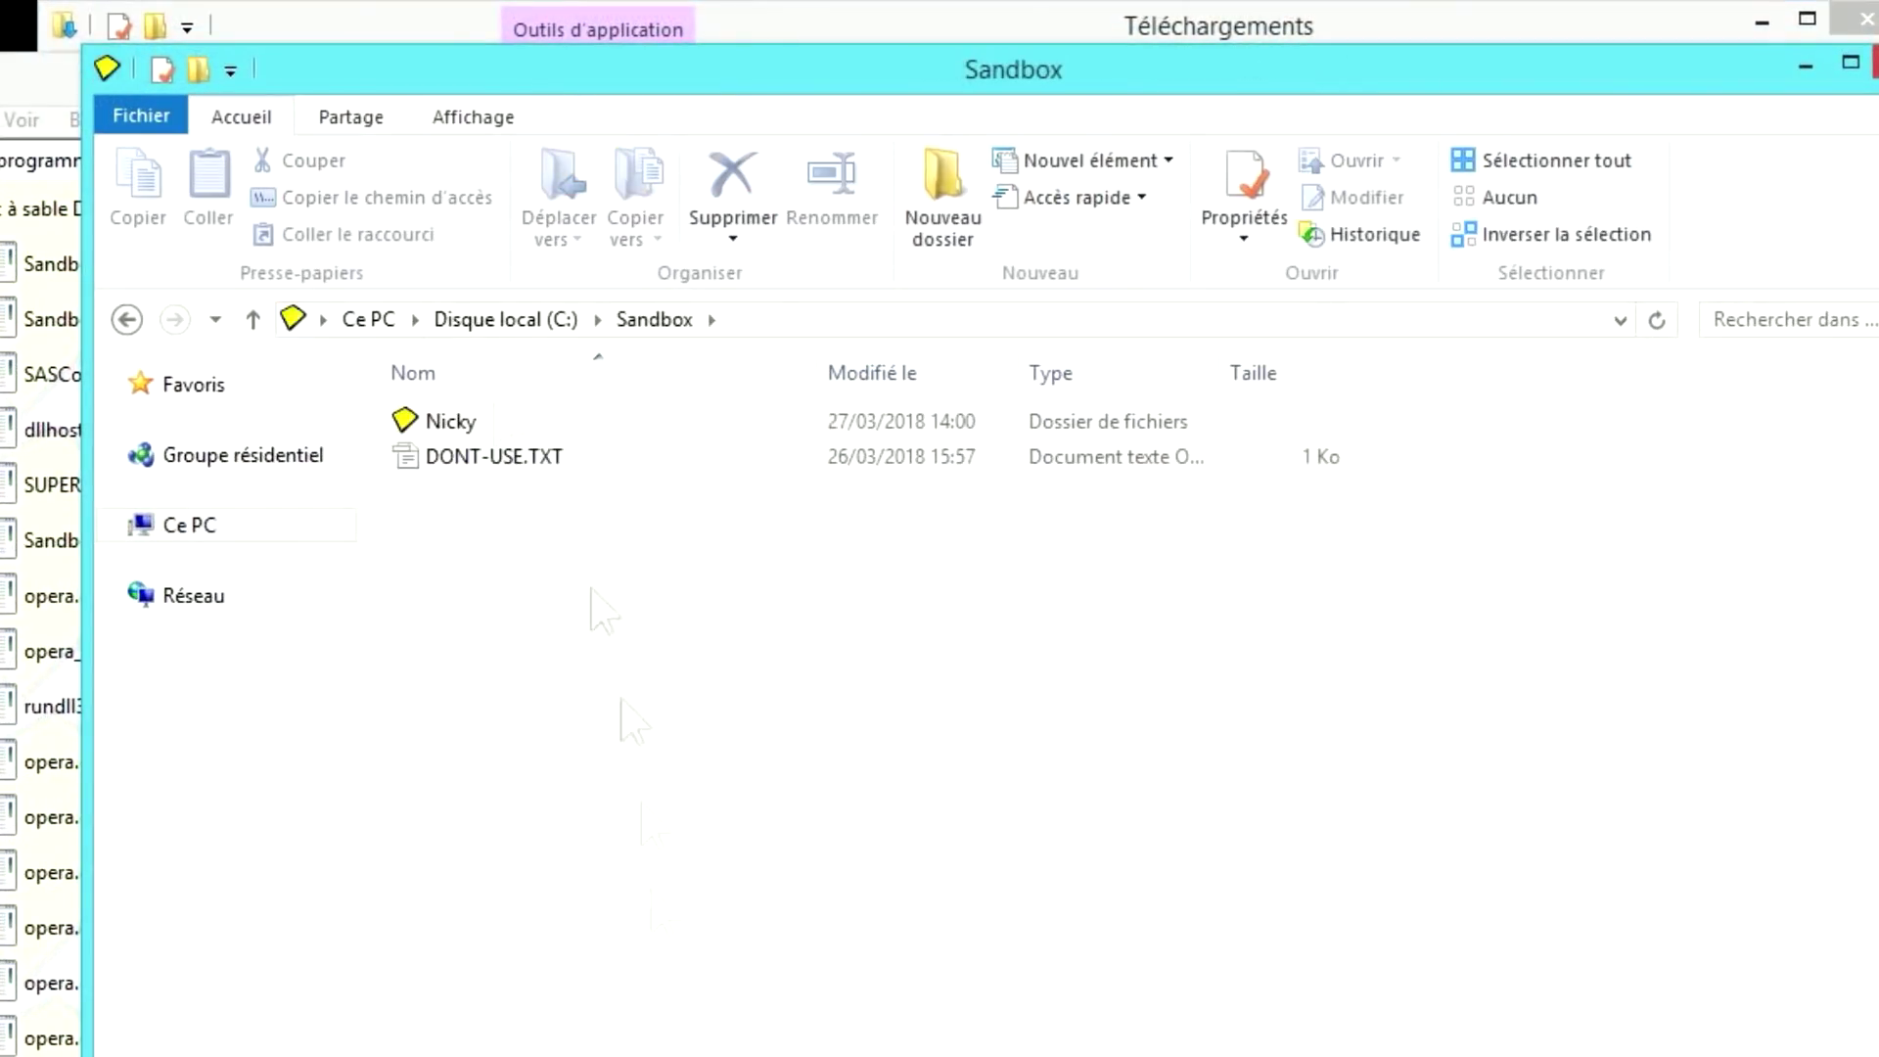
click(464, 422)
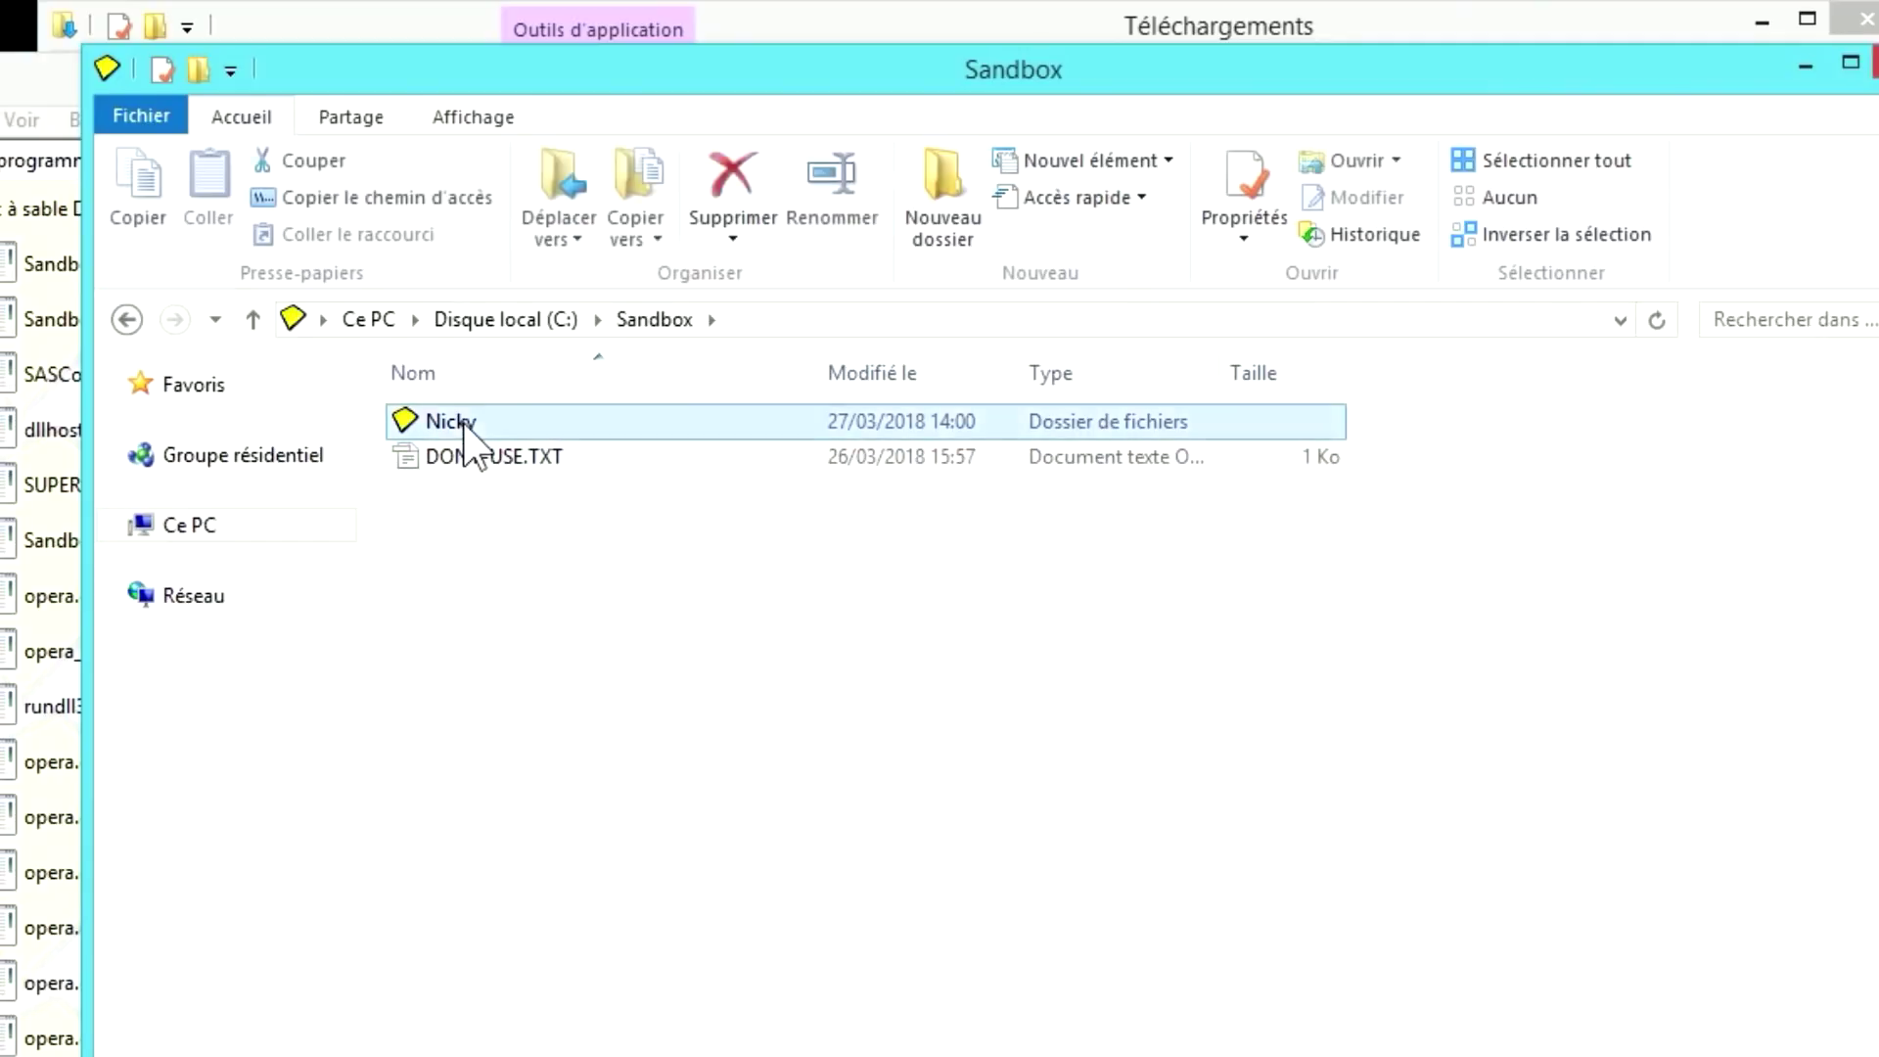
double_click(464, 423)
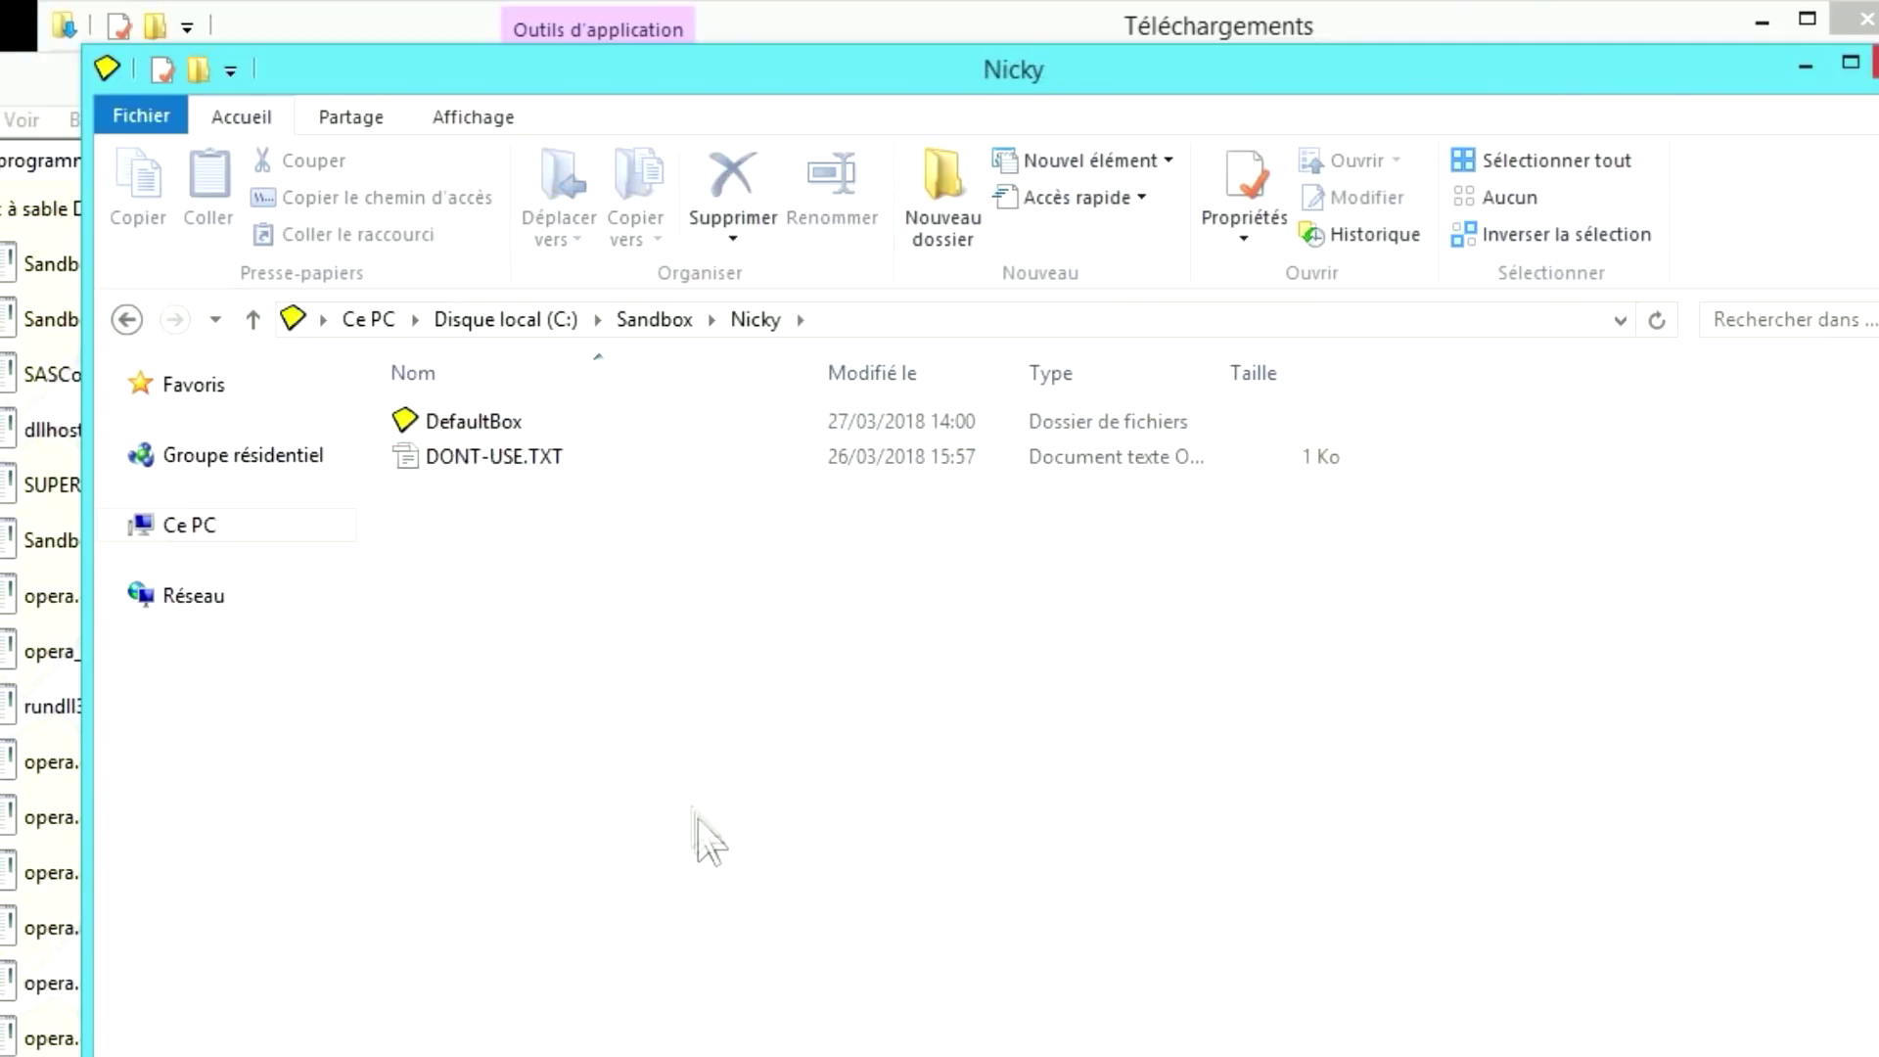
double_click(466, 427)
double_click(443, 423)
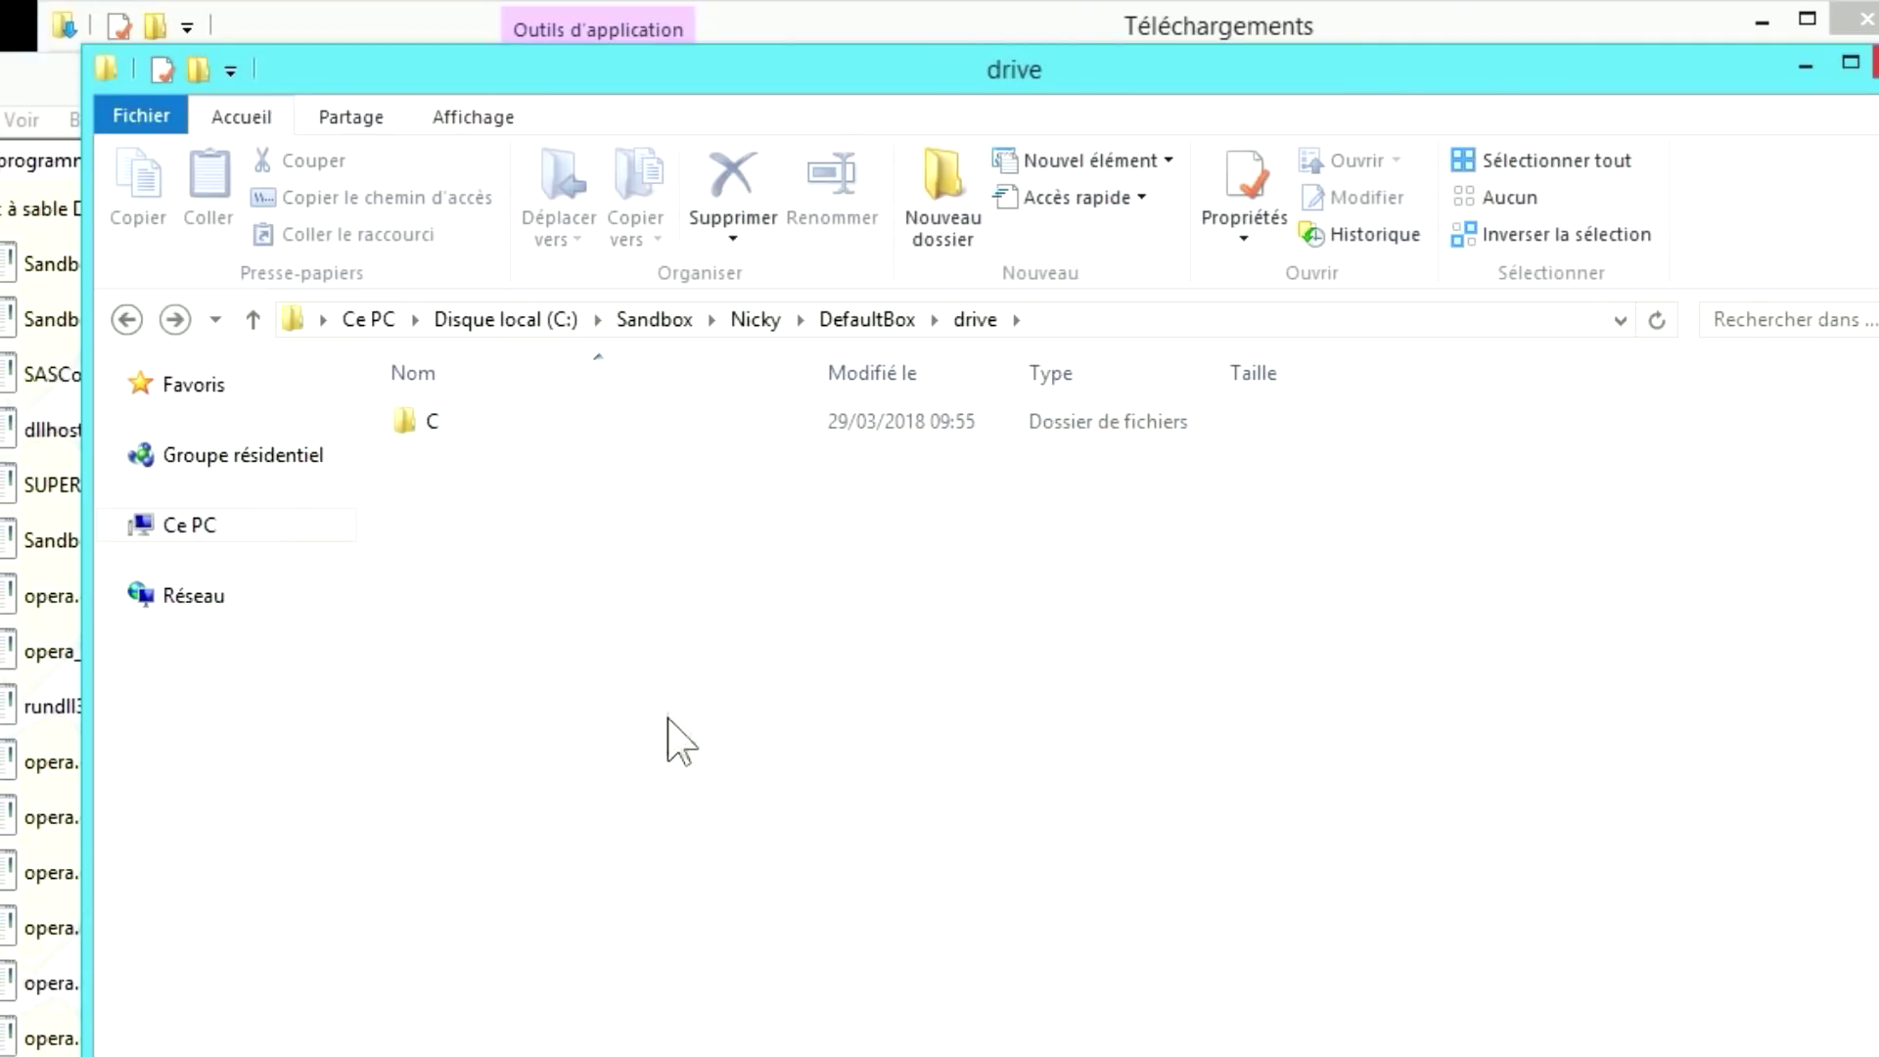
double_click(436, 423)
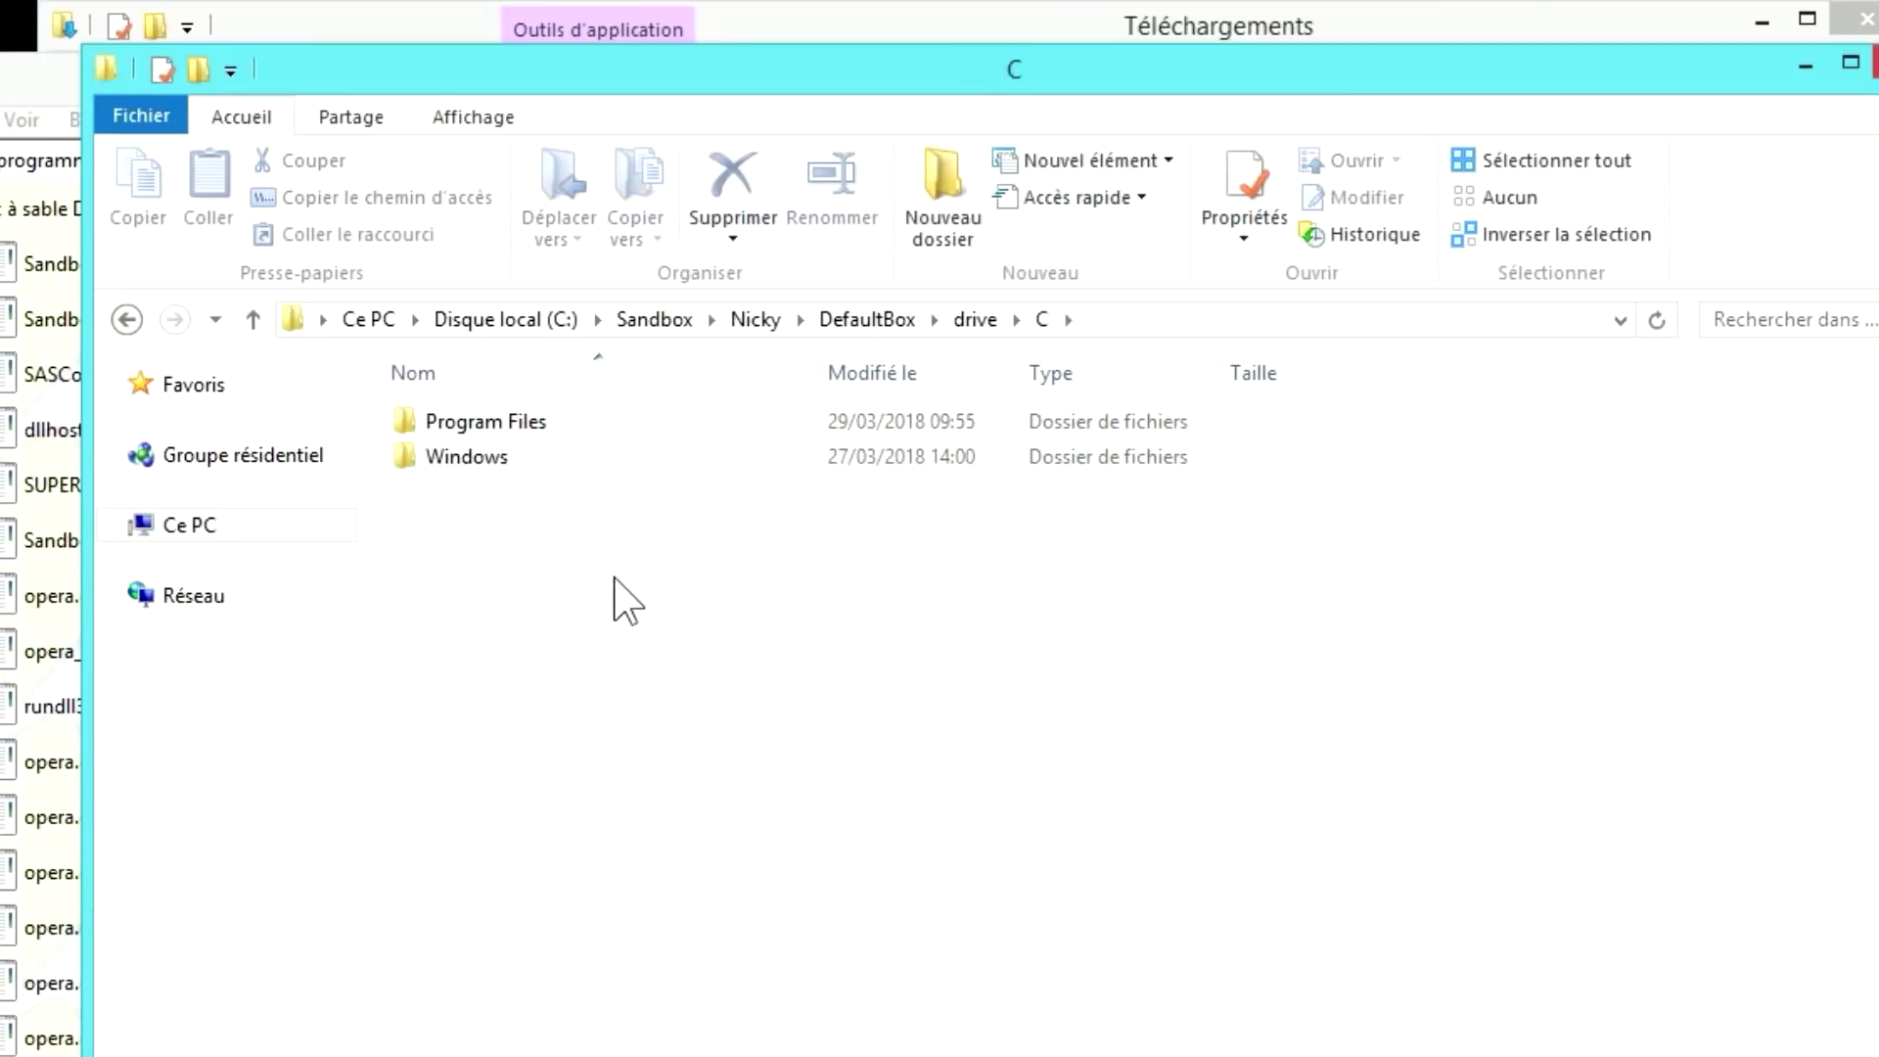
- Examine the sandboxed Windows and Program Files\SUPERAntiSpyware folders, and close the file window
click(509, 430)
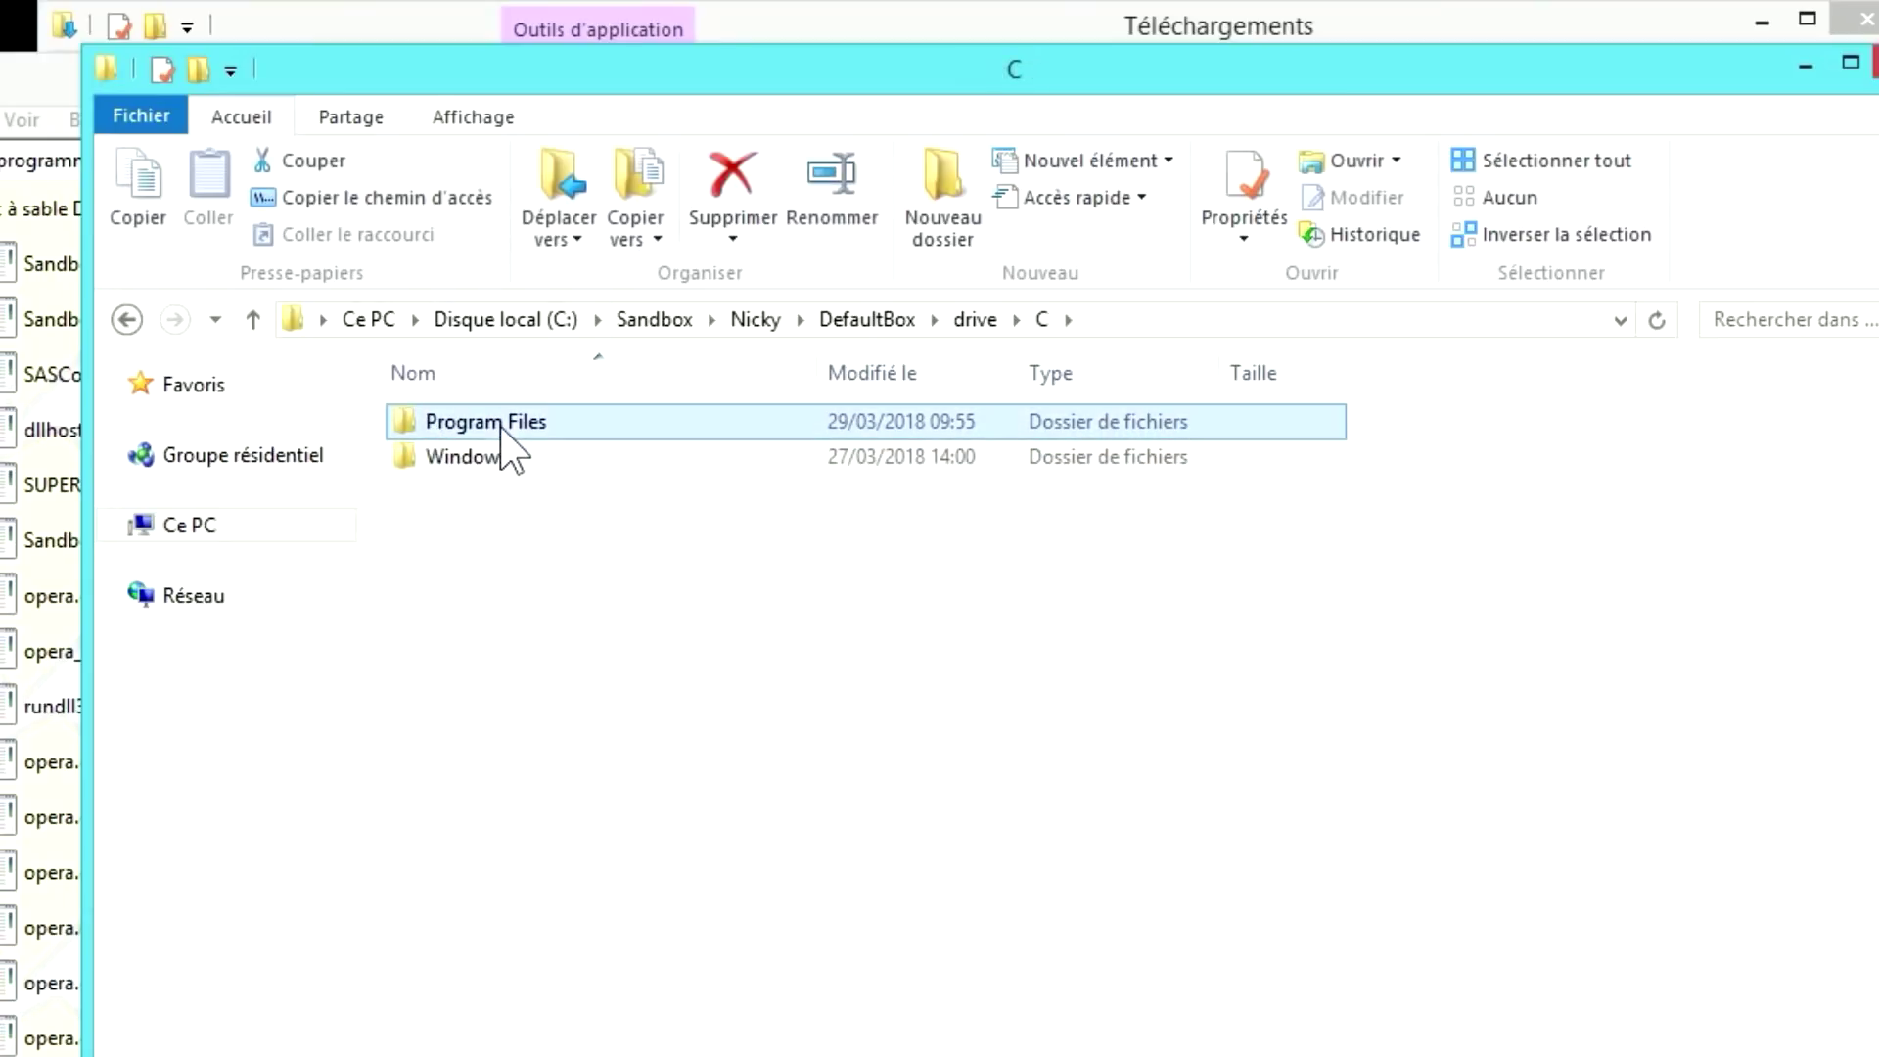
click(477, 462)
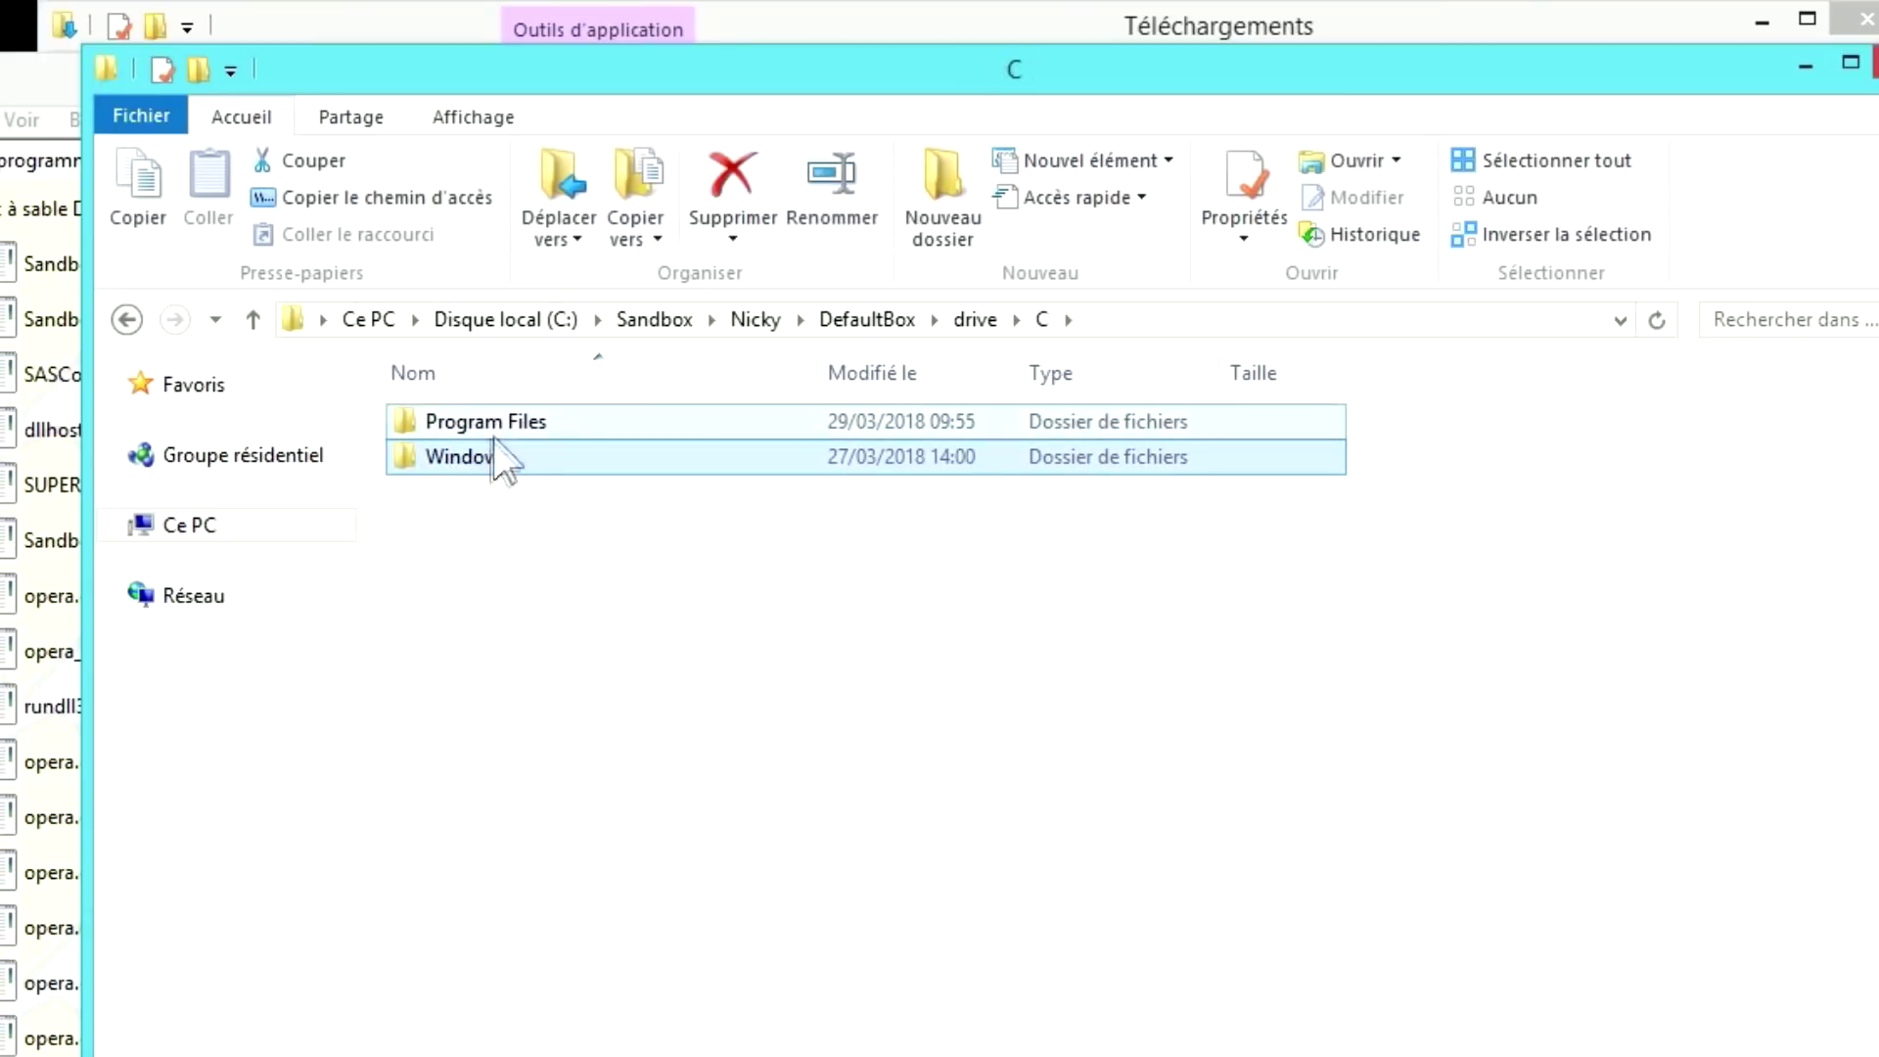
double_click(495, 458)
key(alt+Left)
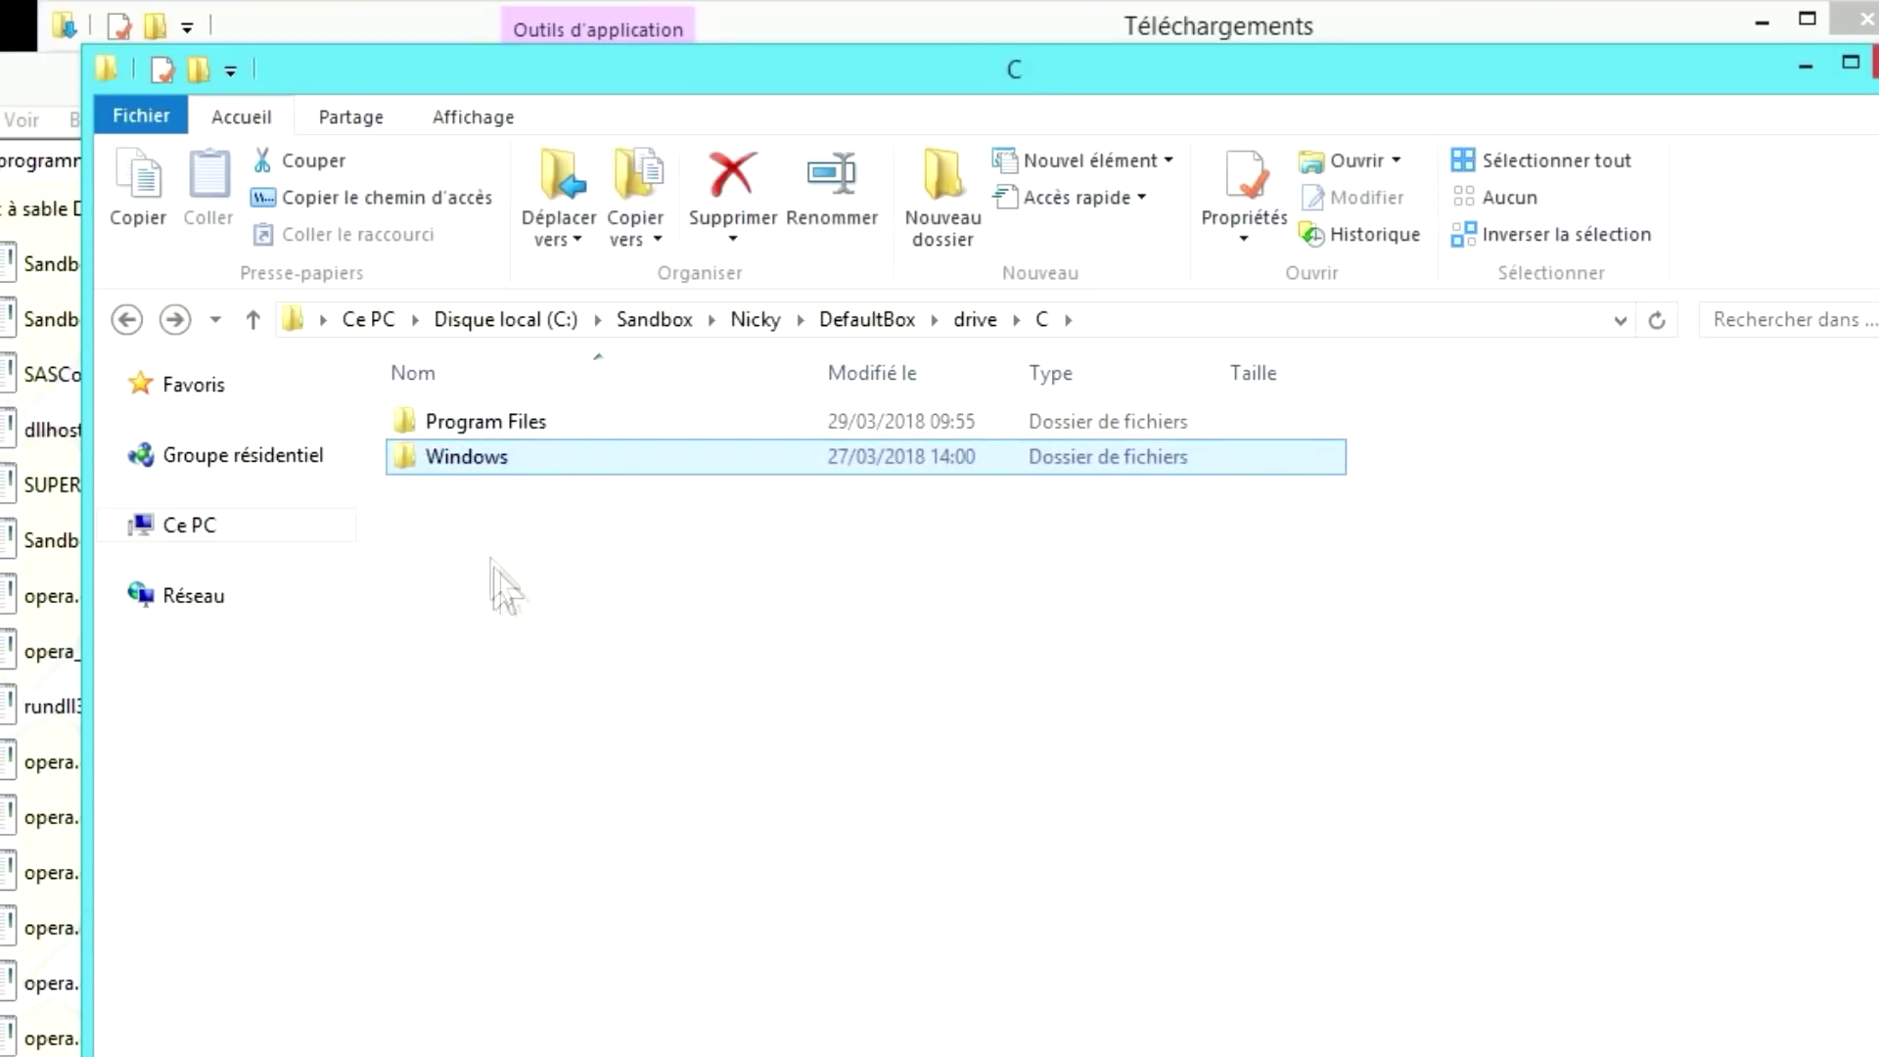
click(487, 419)
double_click(488, 423)
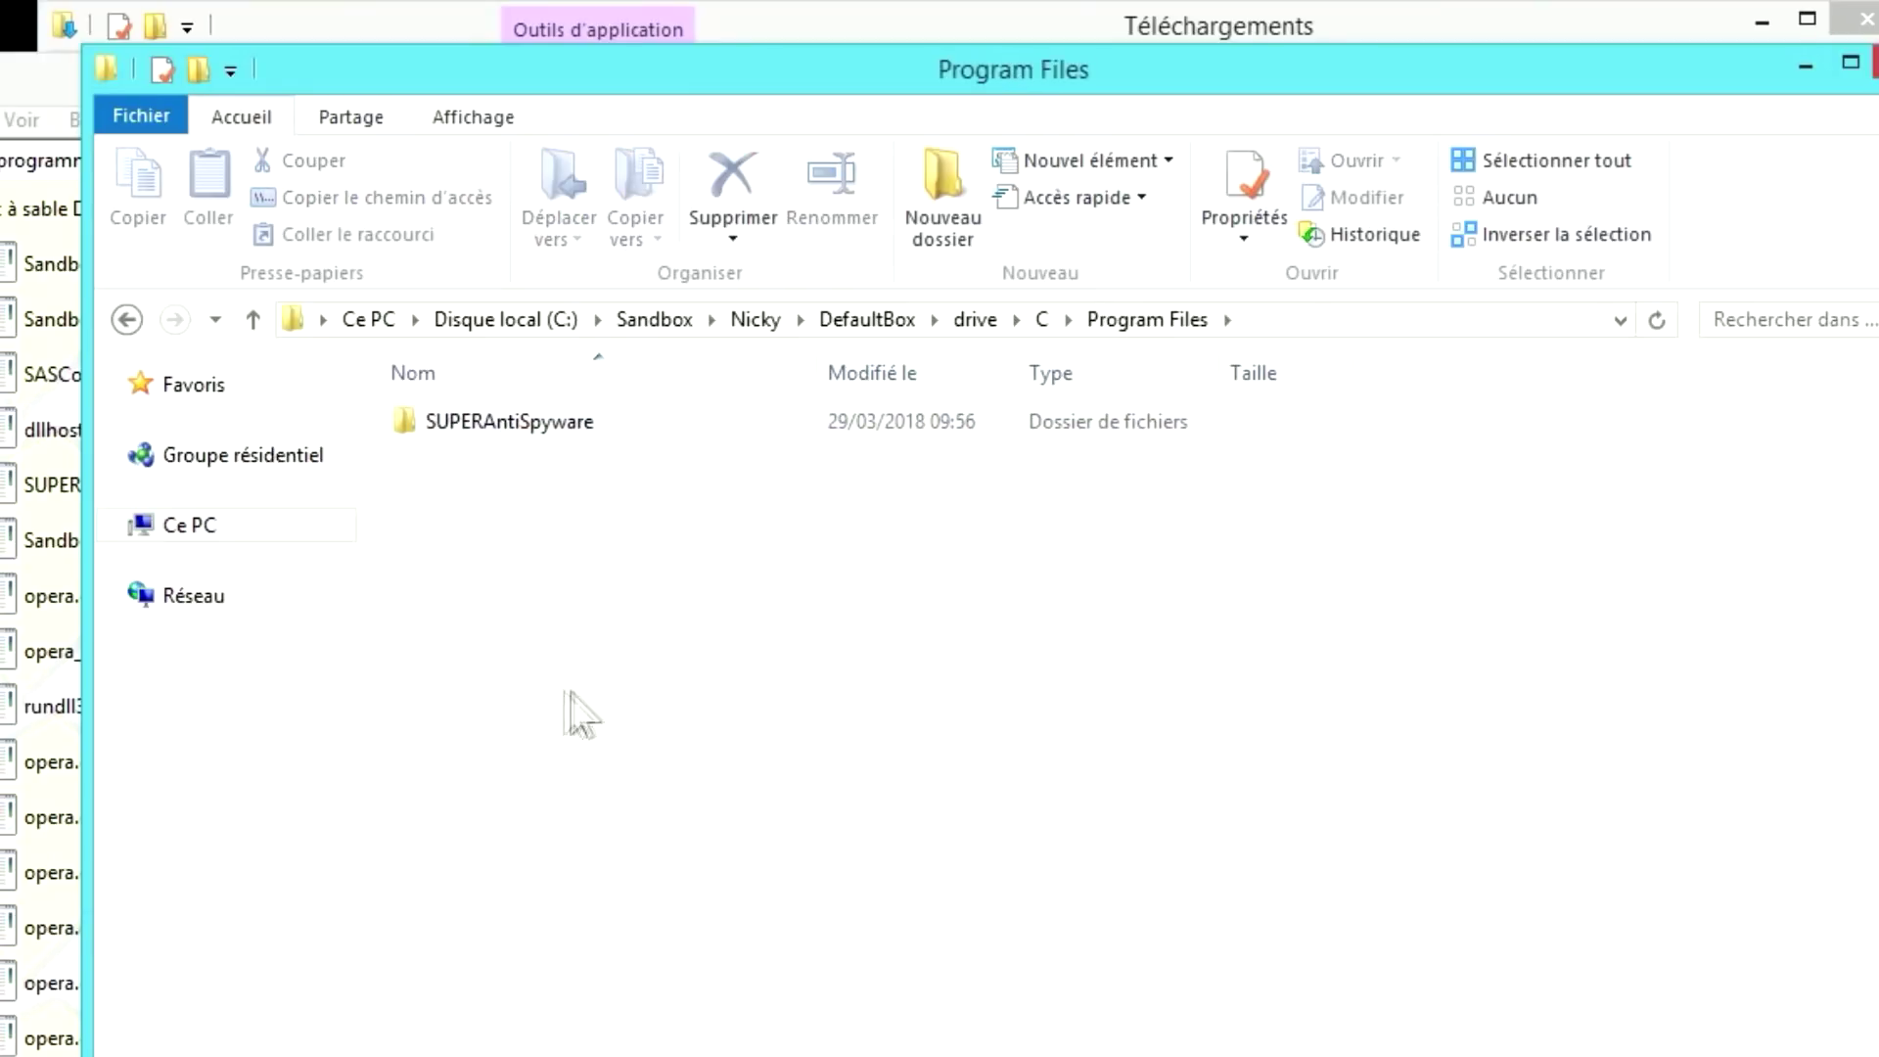
double_click(496, 429)
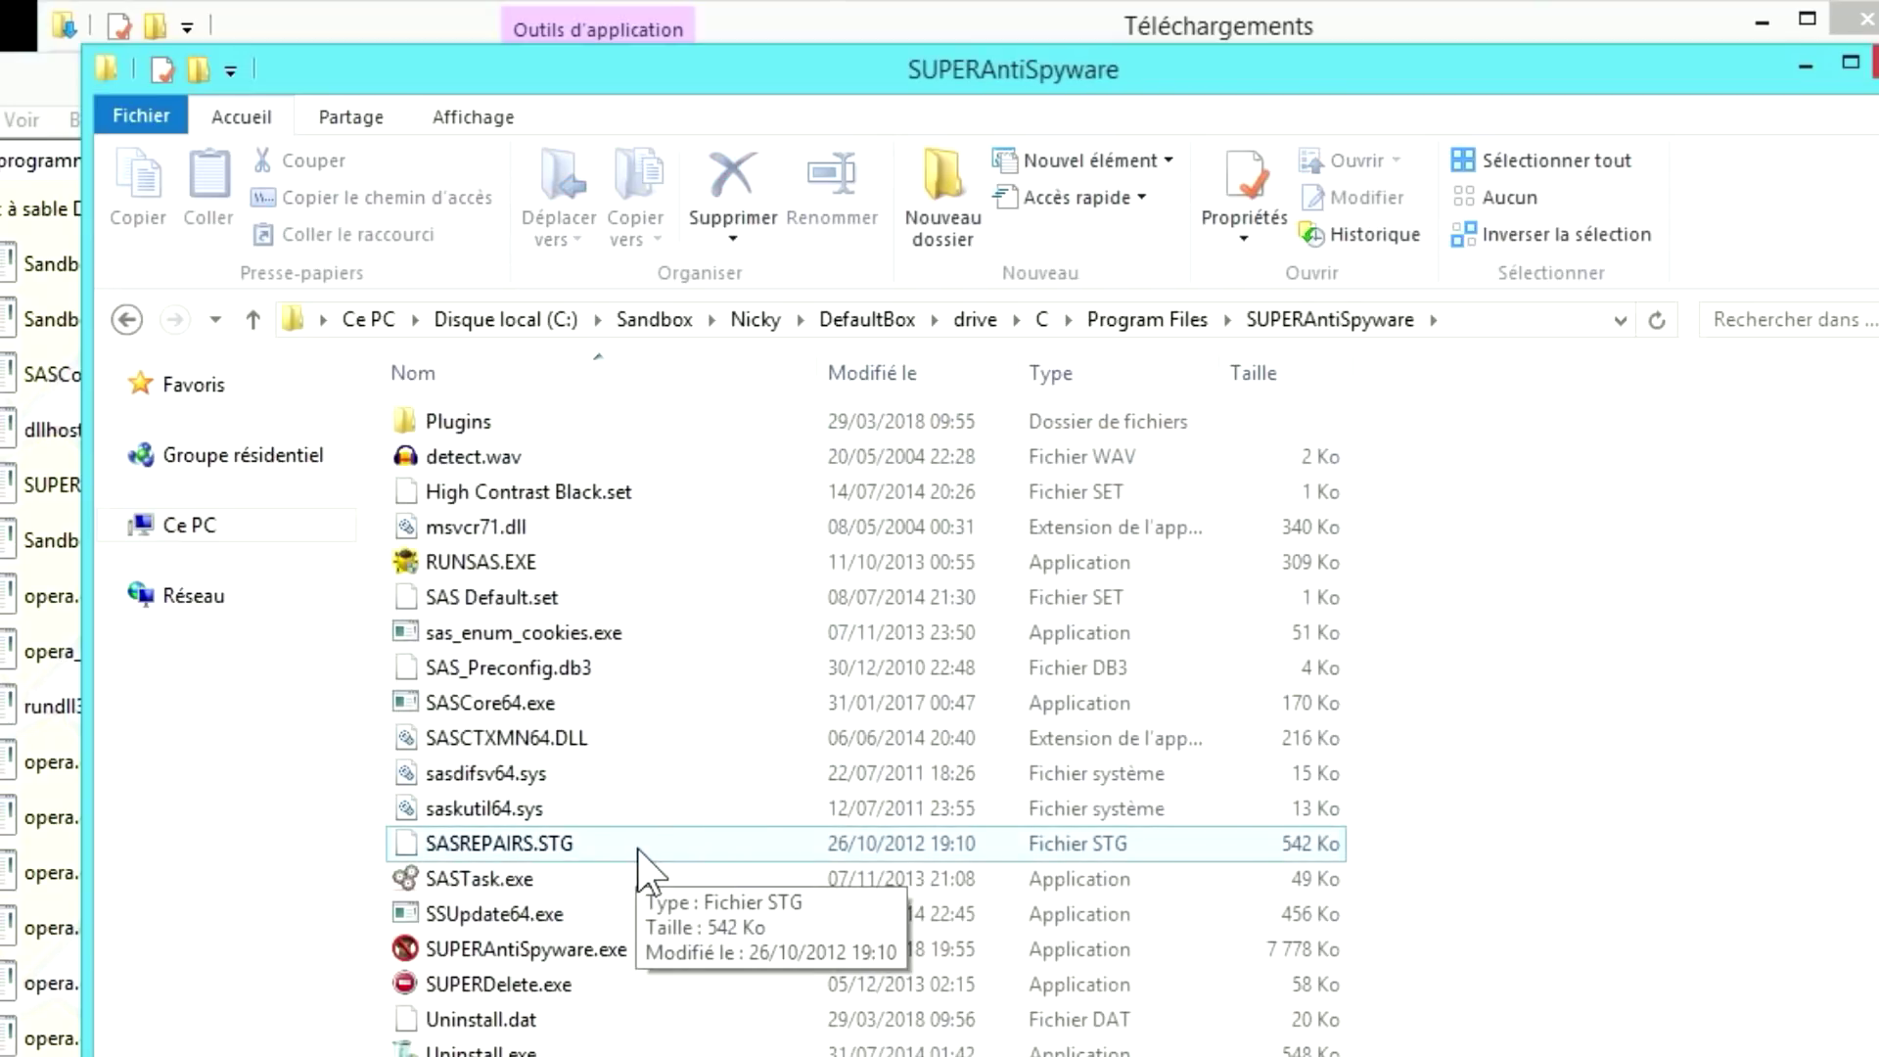
key(BackSpace)
key(BackSpace)
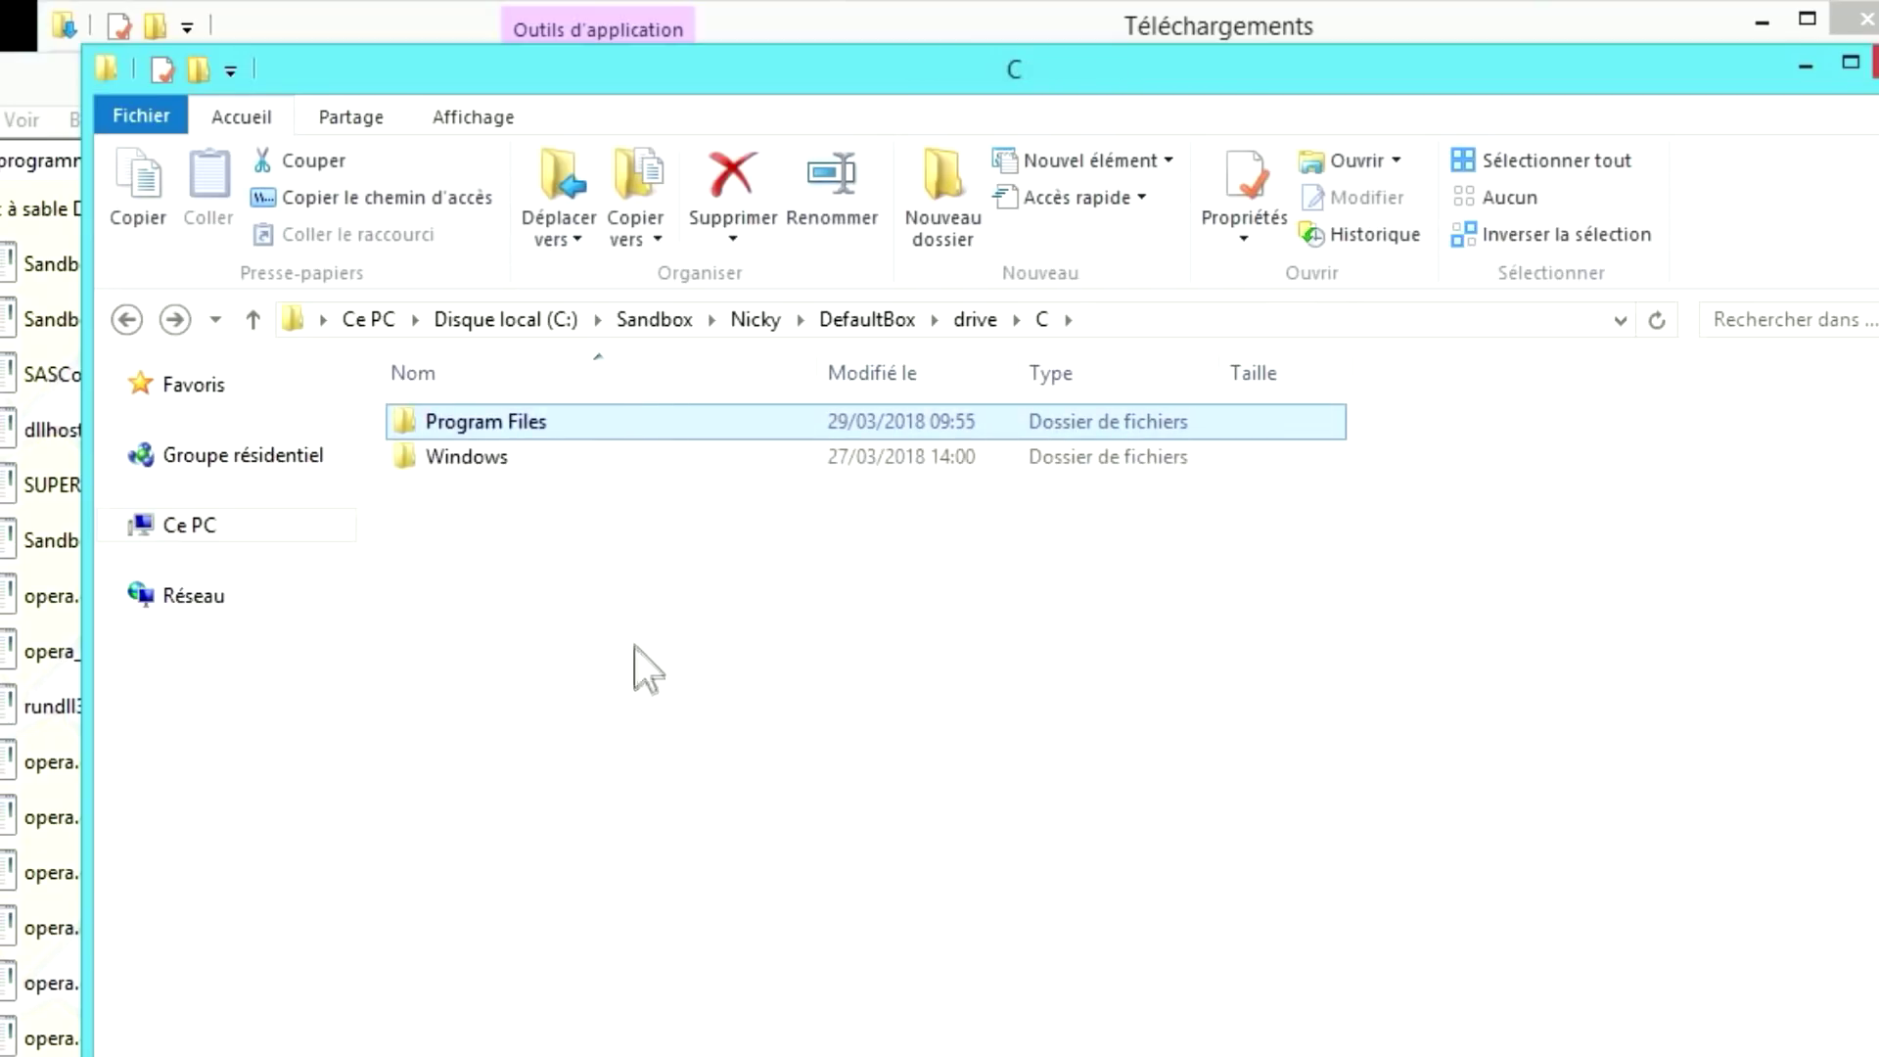
click(636, 651)
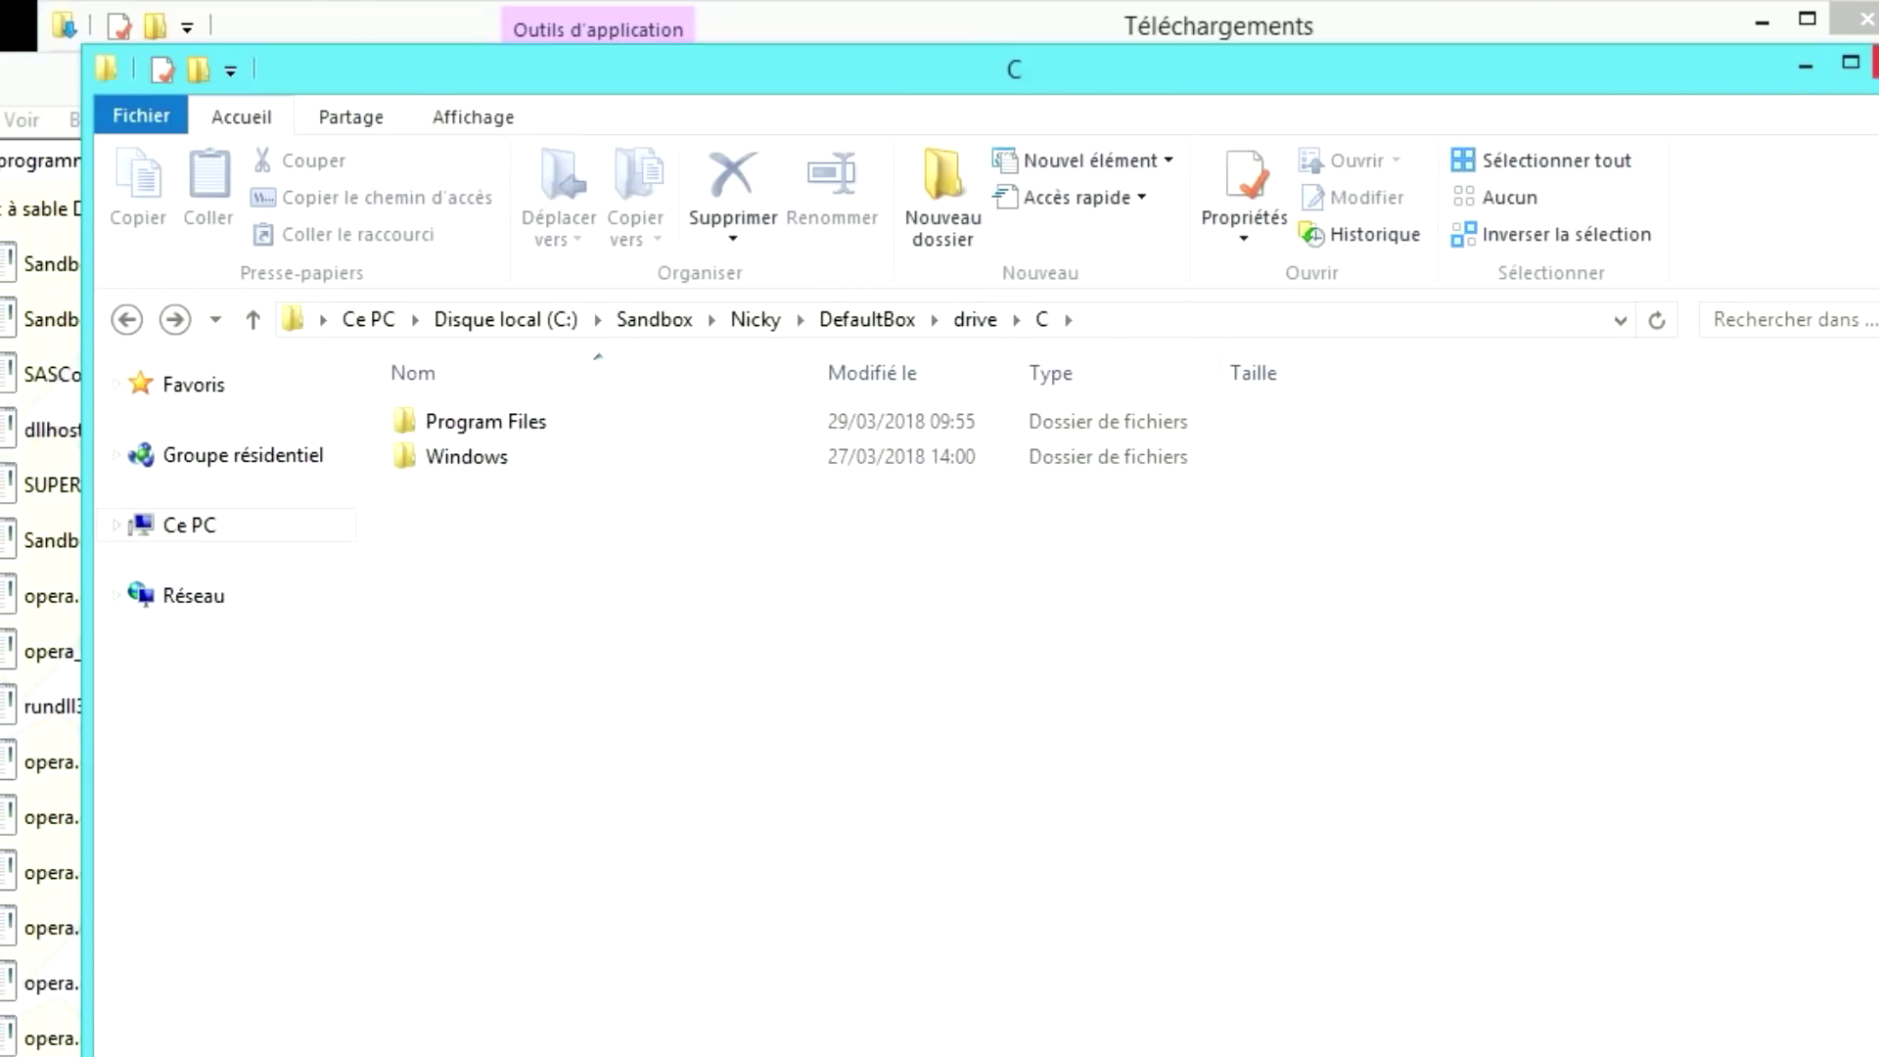
click(1876, 62)
- Reopen the sandboxed SUPERAntiSpyware from the notification area to view its main window, and close it again
click(1784, 1039)
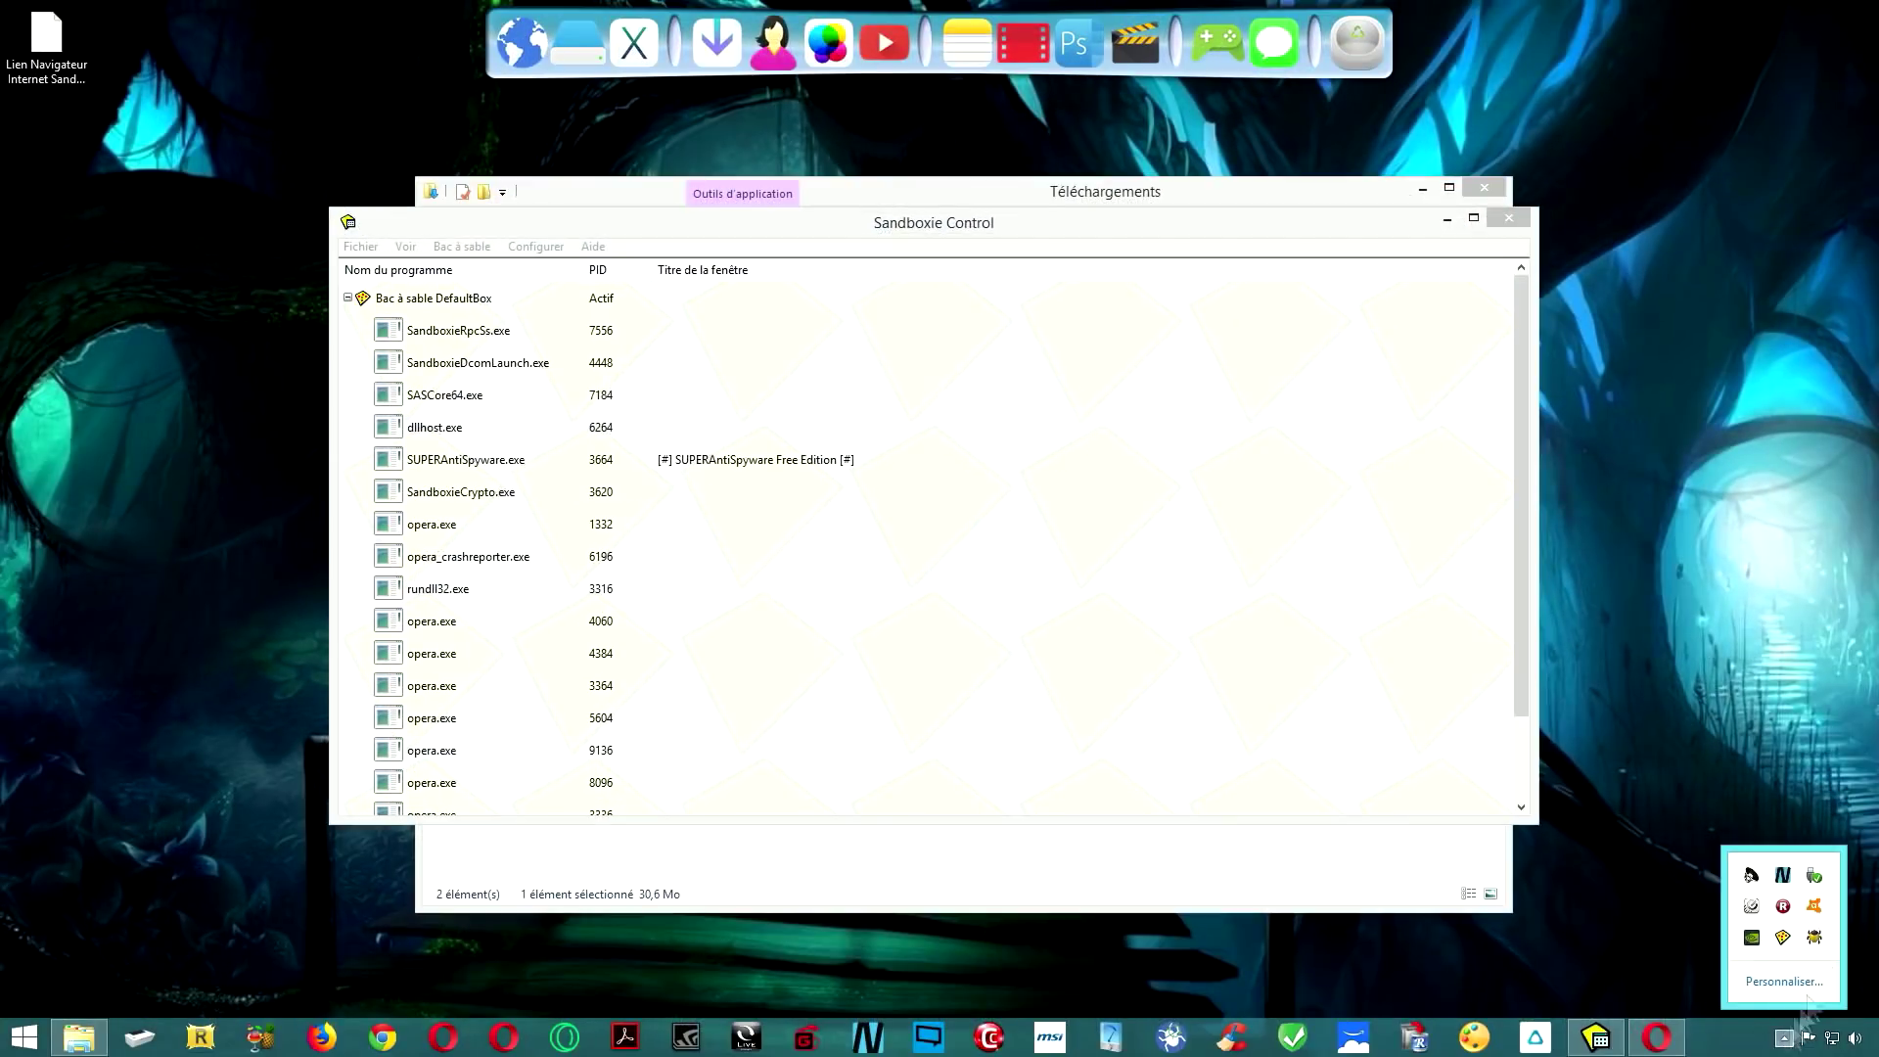
double_click(1815, 937)
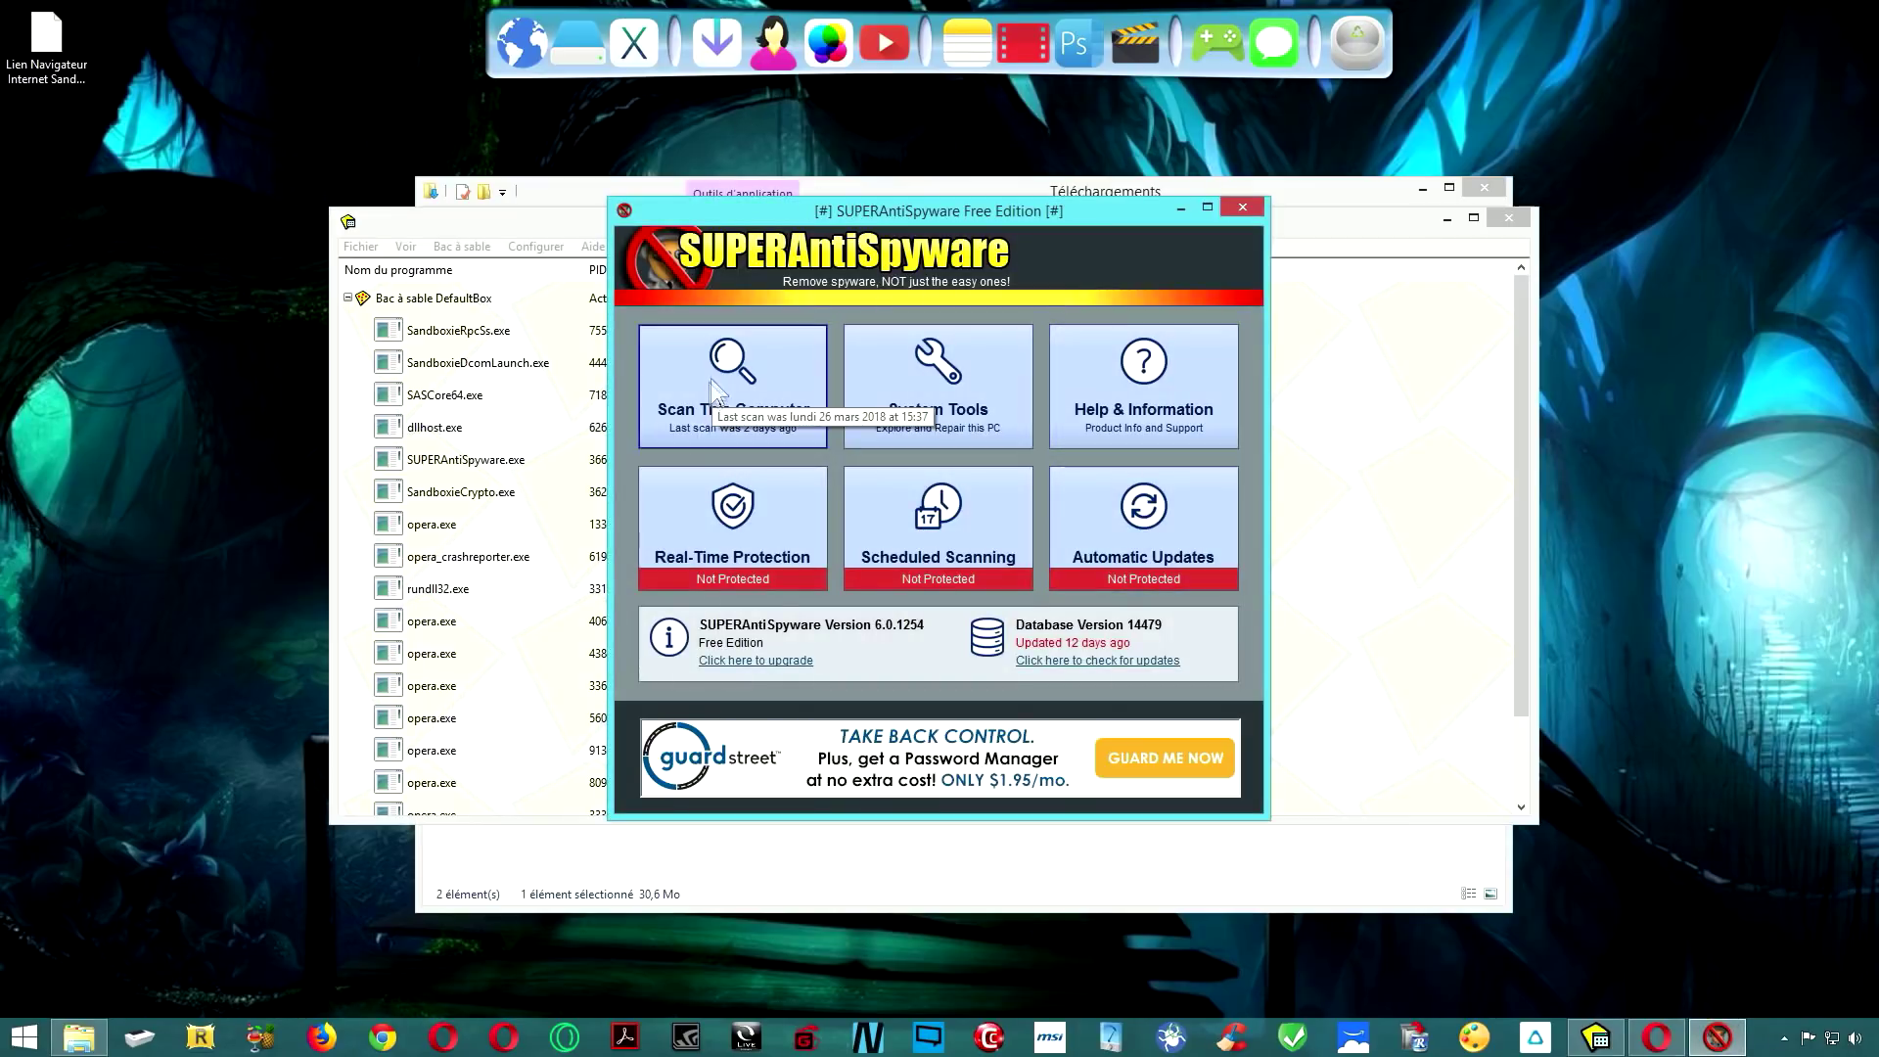
click(1243, 209)
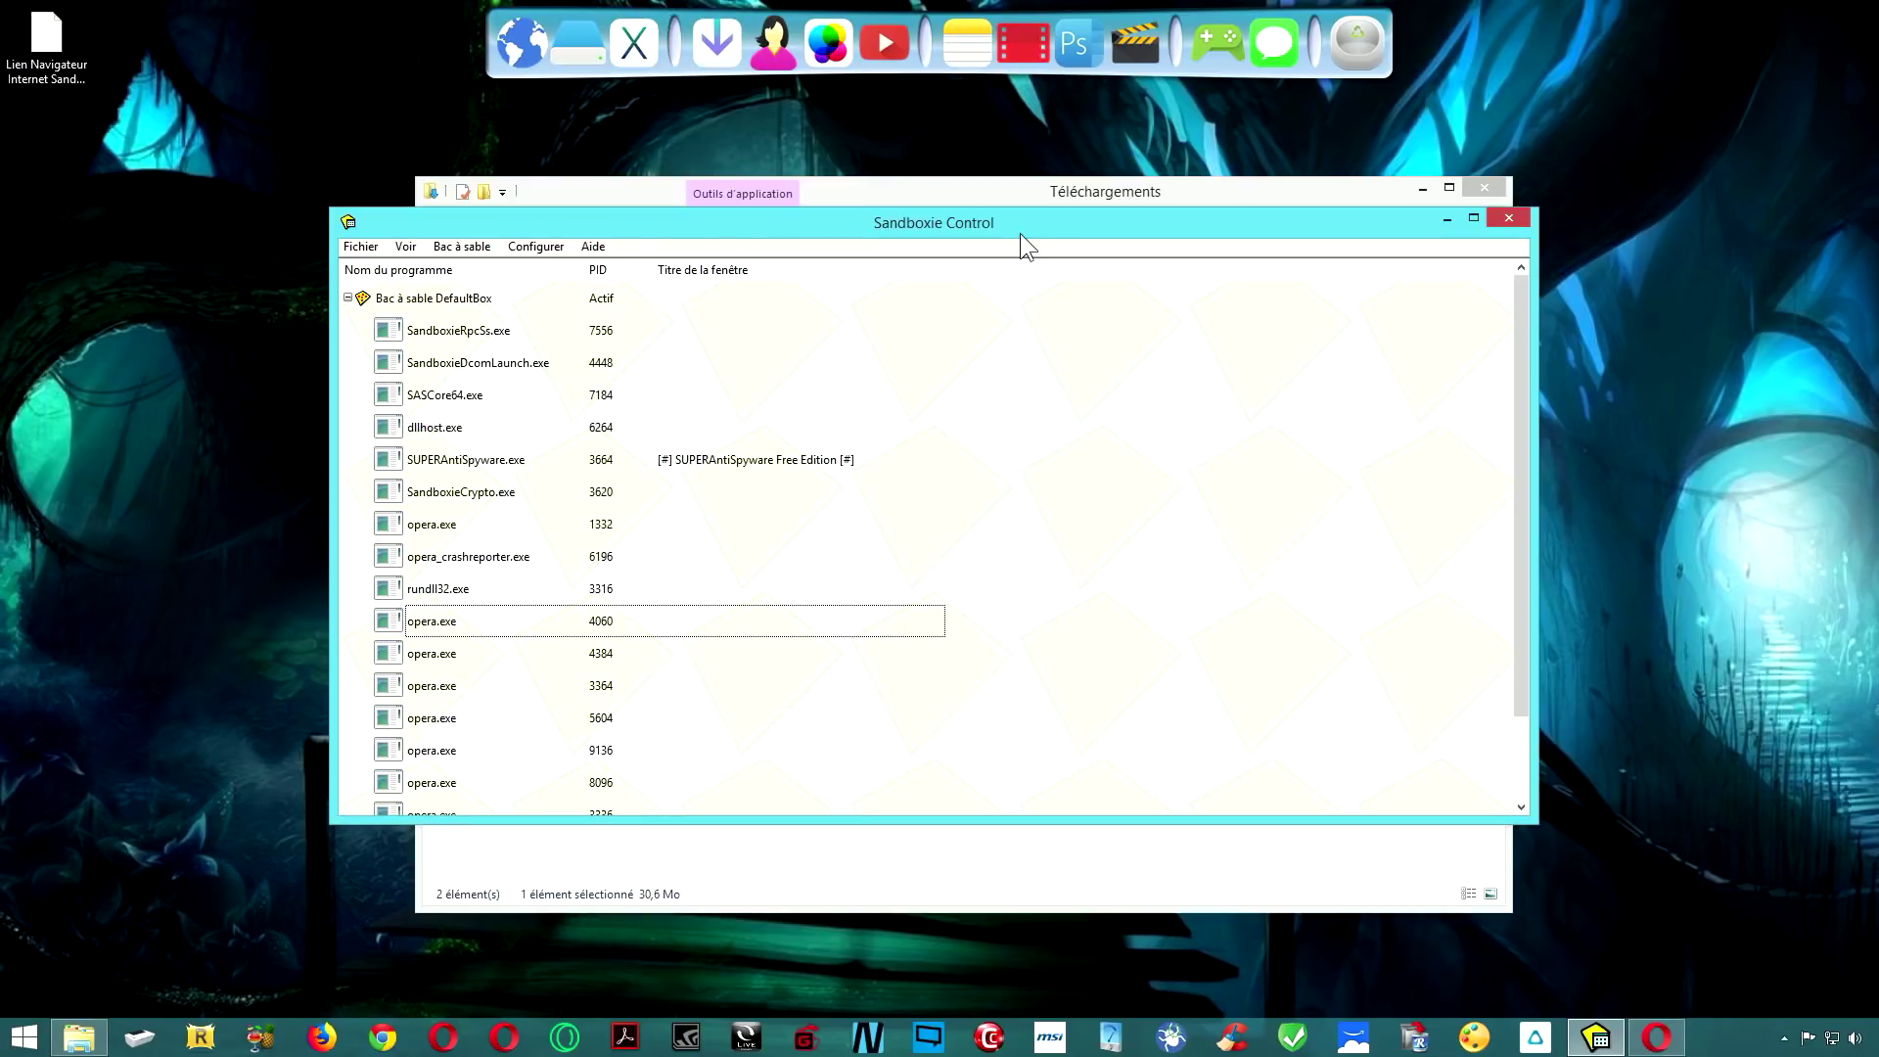
- Examine the sandbox commands that Sandboxie offers from the notification area
click(1784, 1037)
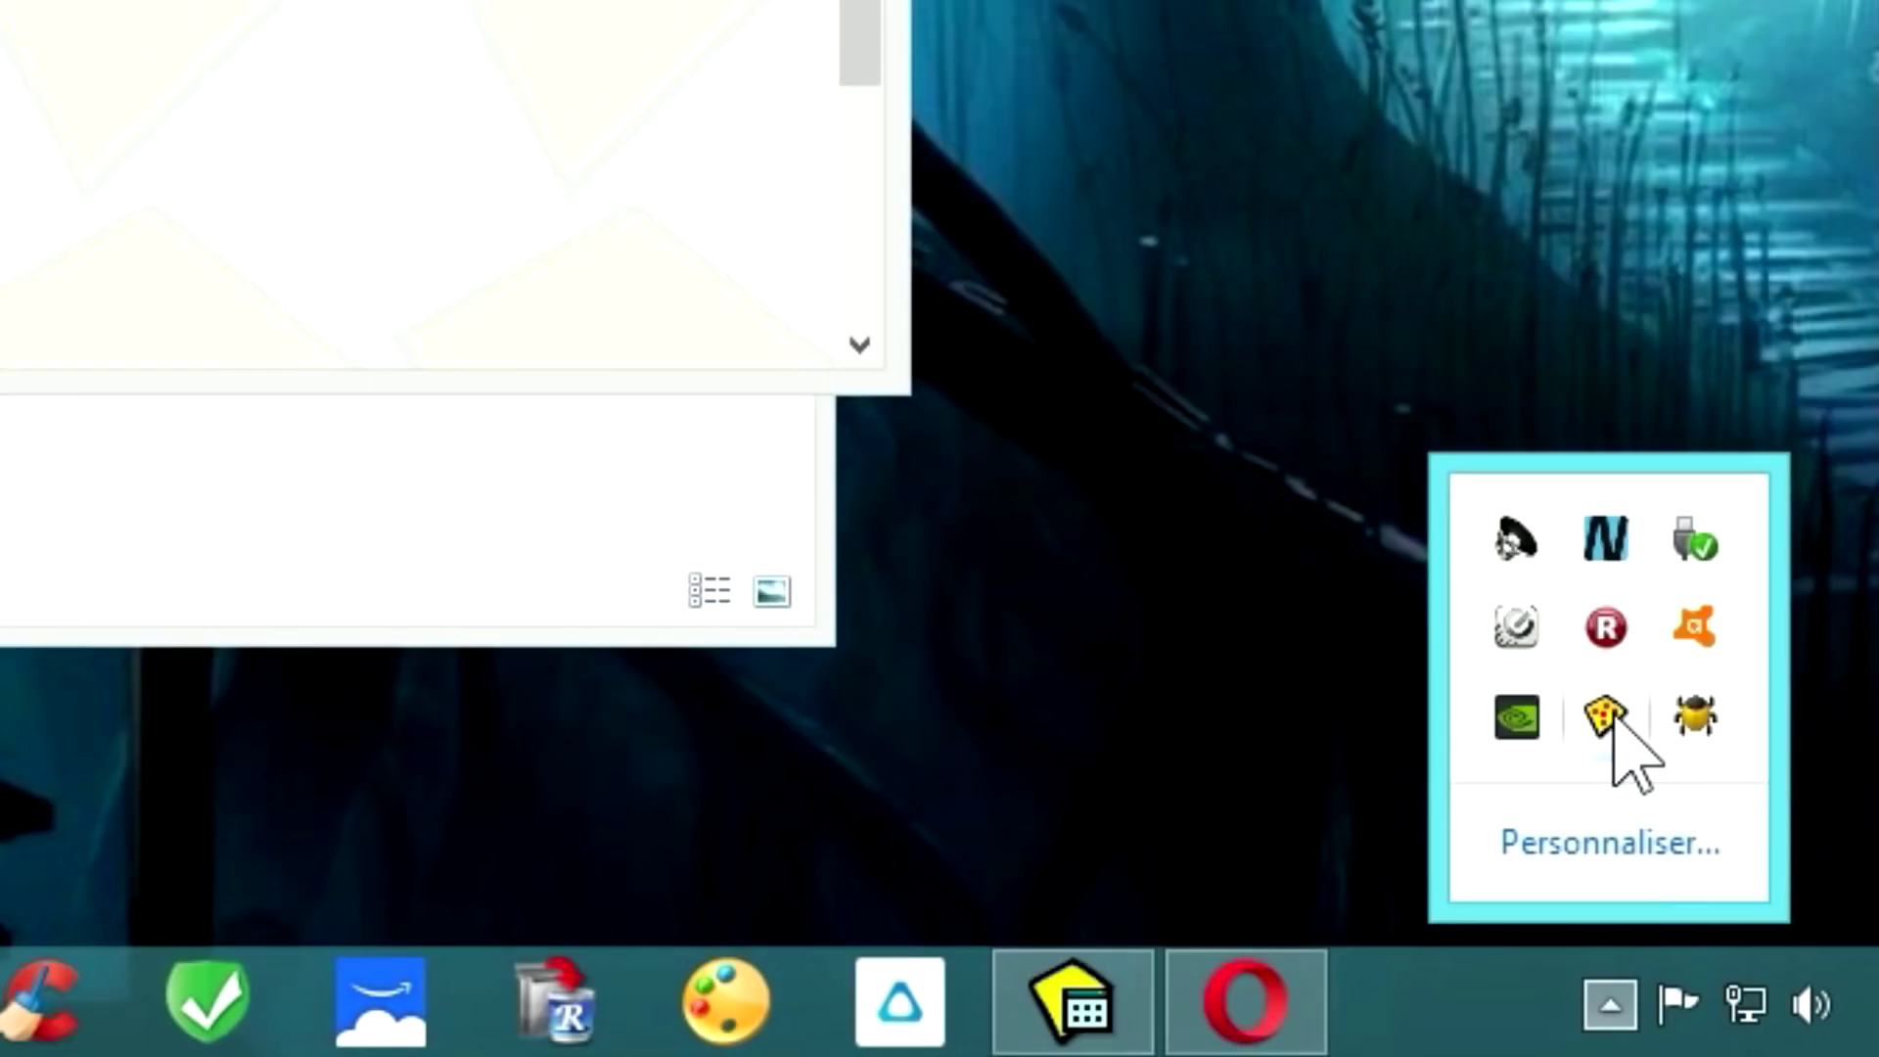
right_click(1778, 932)
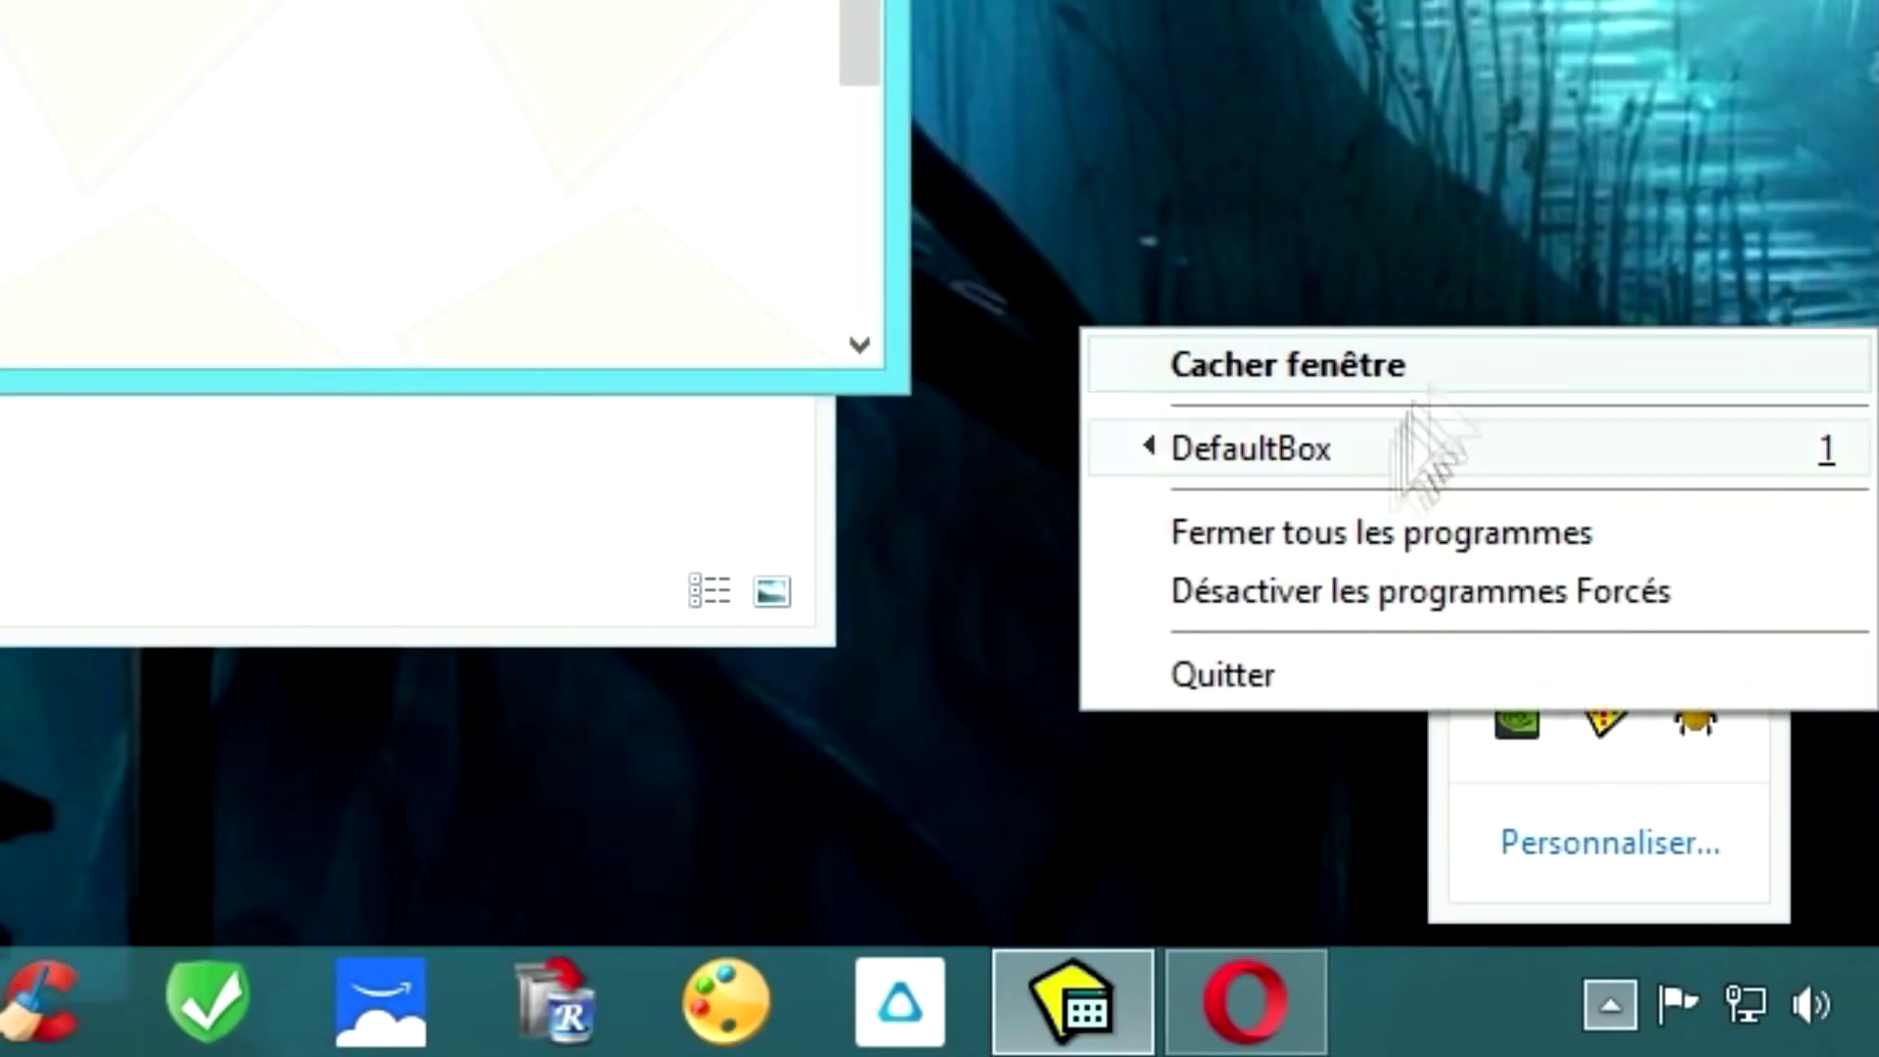
mouse_move(1698, 830)
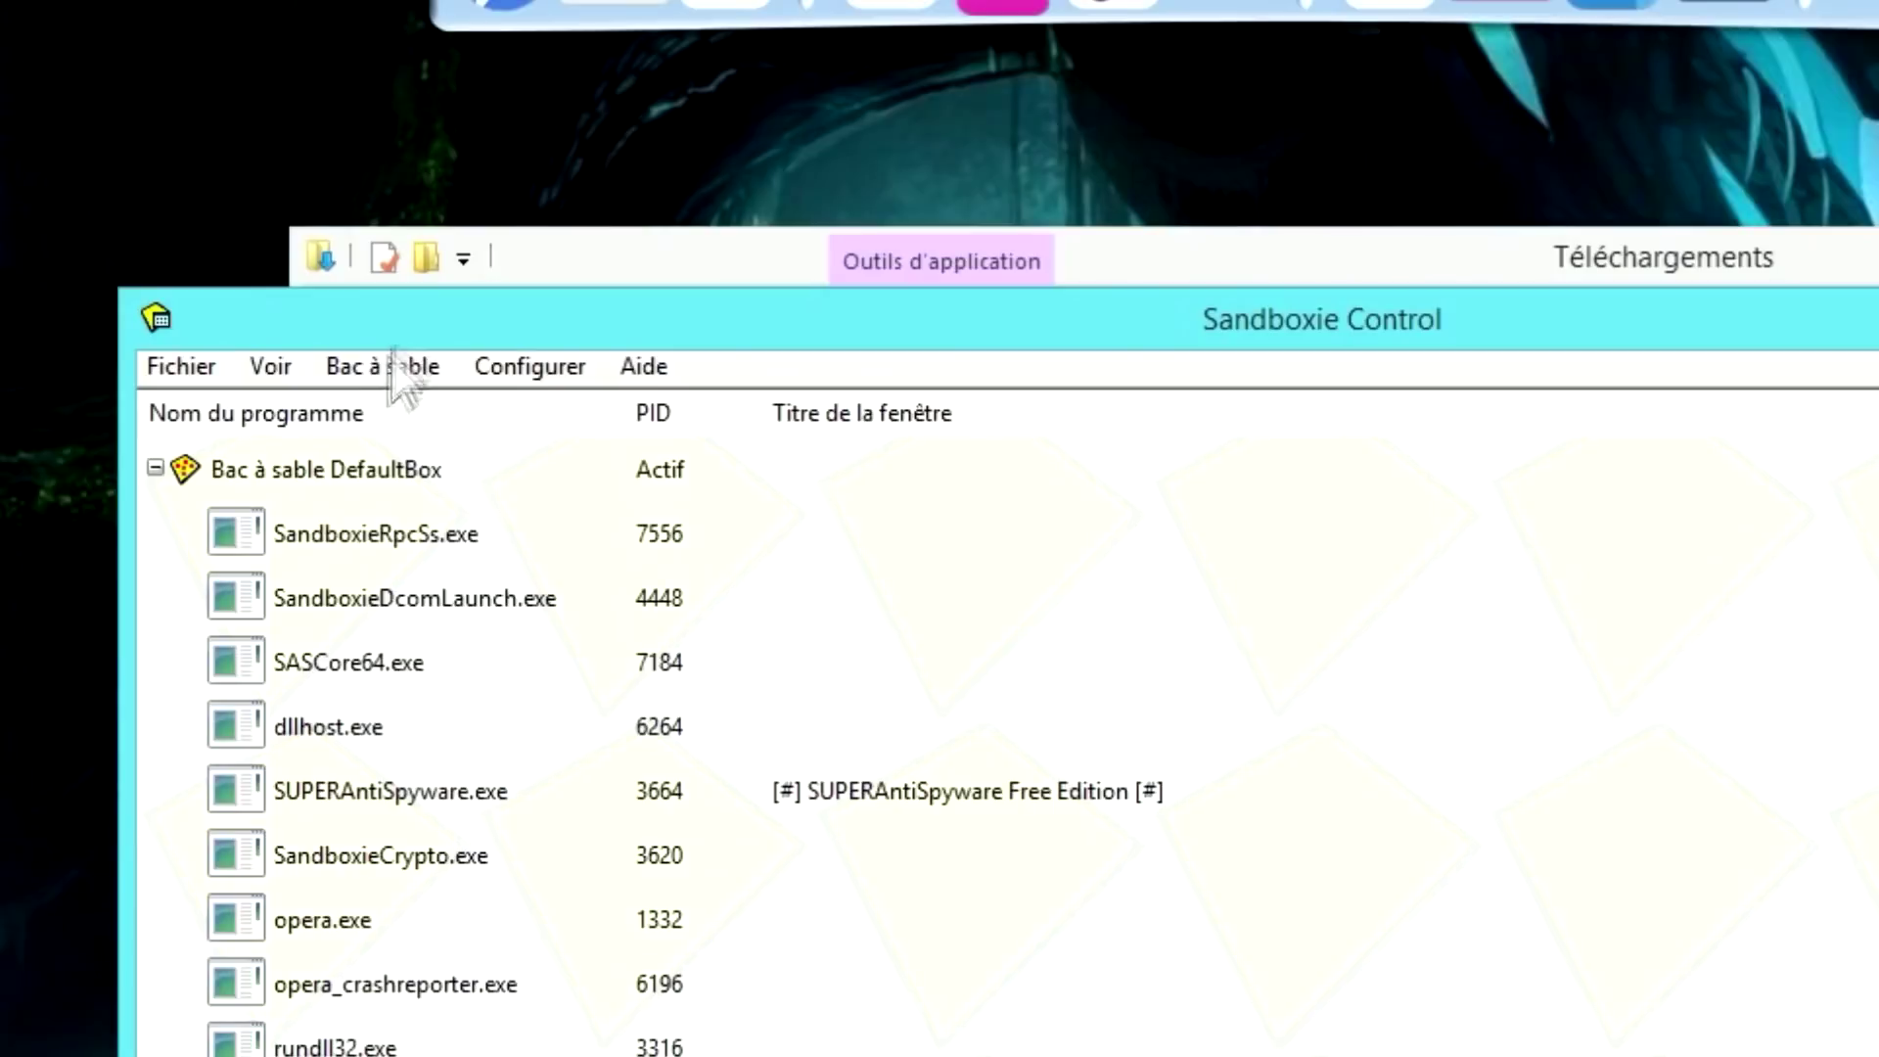
- Open the sandboxed Start menu for DefaultBox and browse its program, file and drive entries, including drives B and C
click(385, 366)
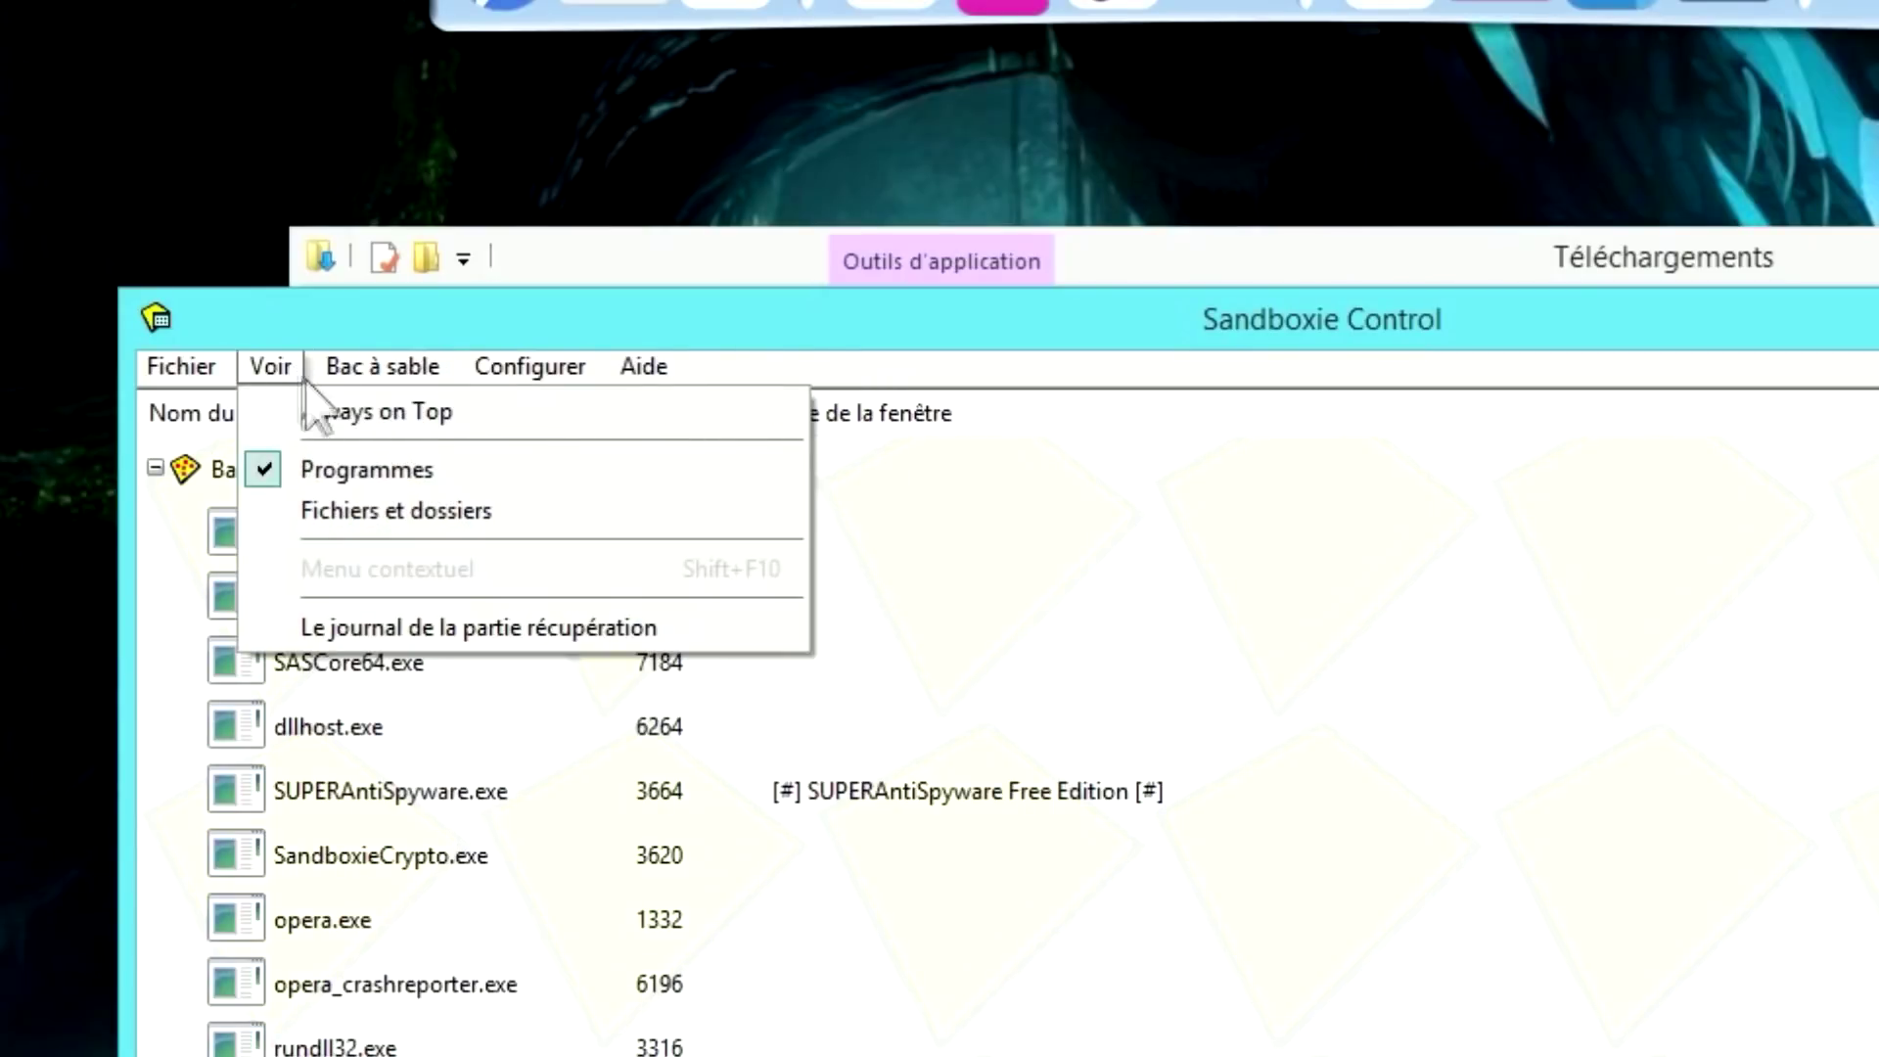
mouse_move(812, 421)
mouse_move(1164, 419)
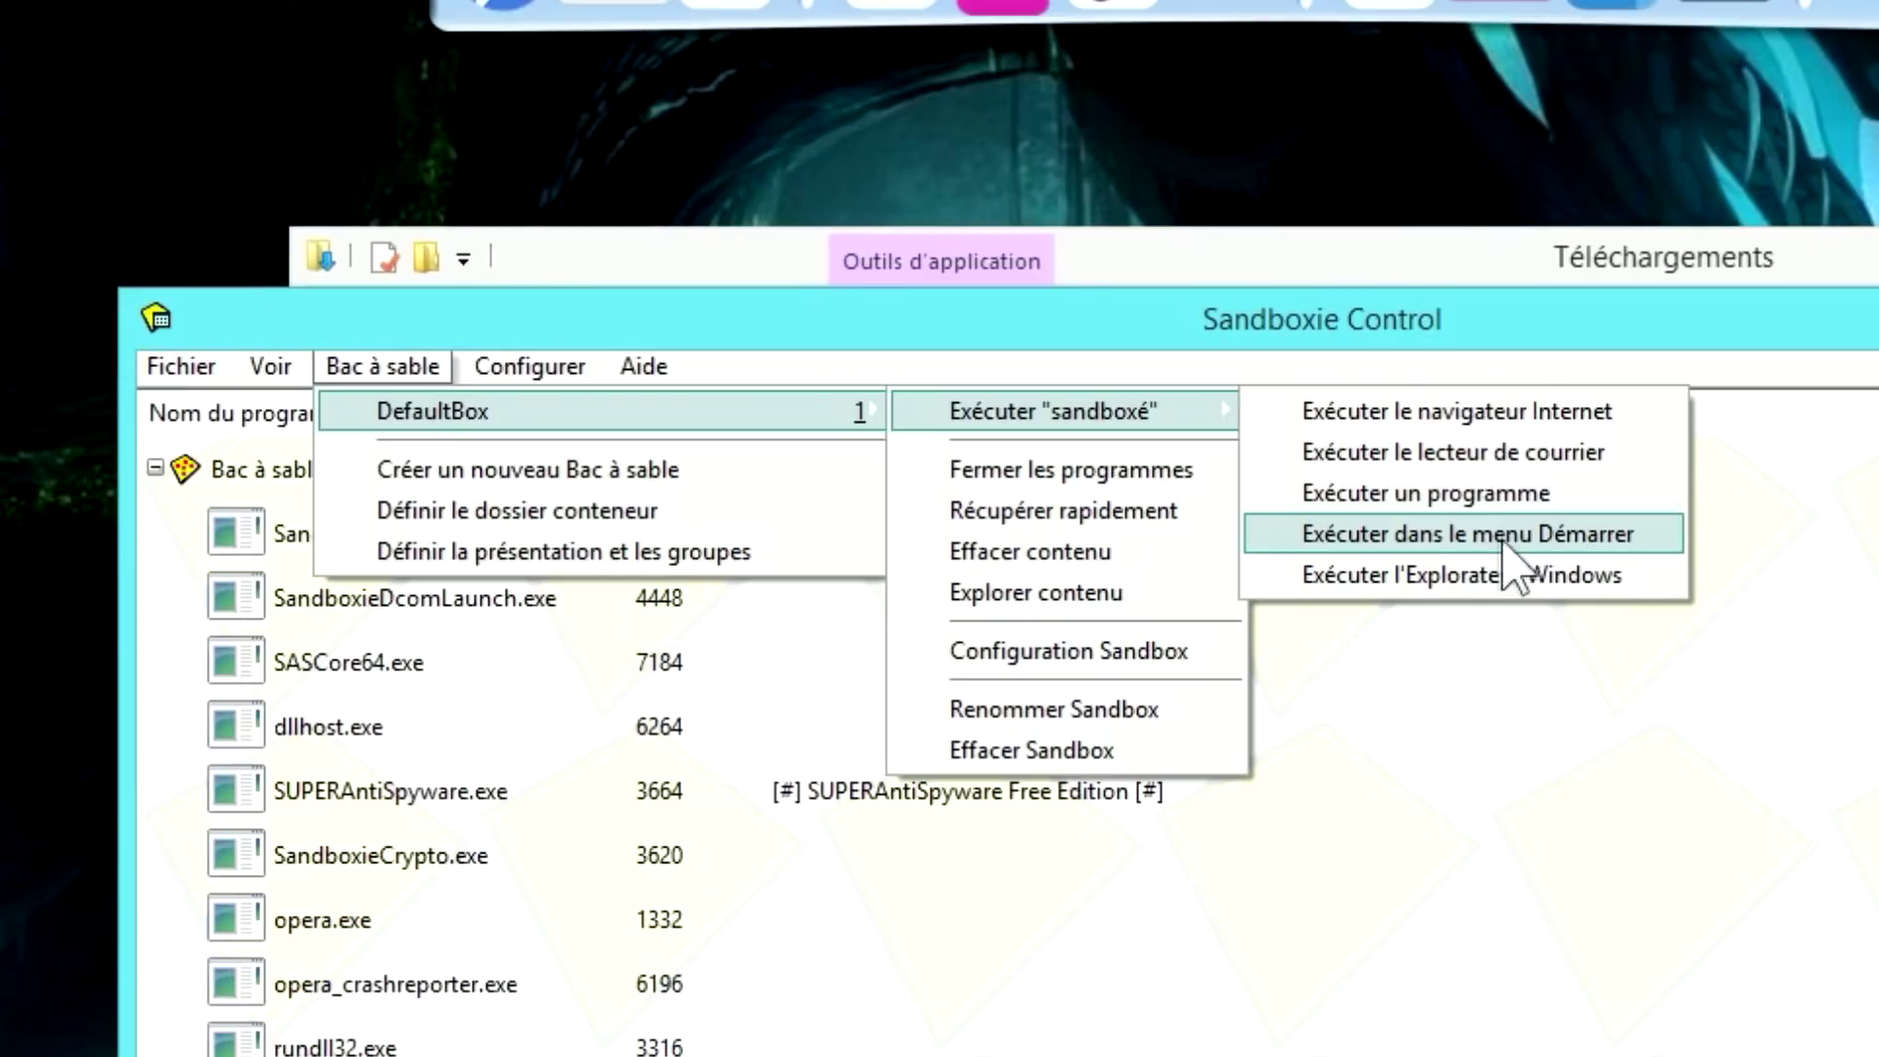
click(1508, 536)
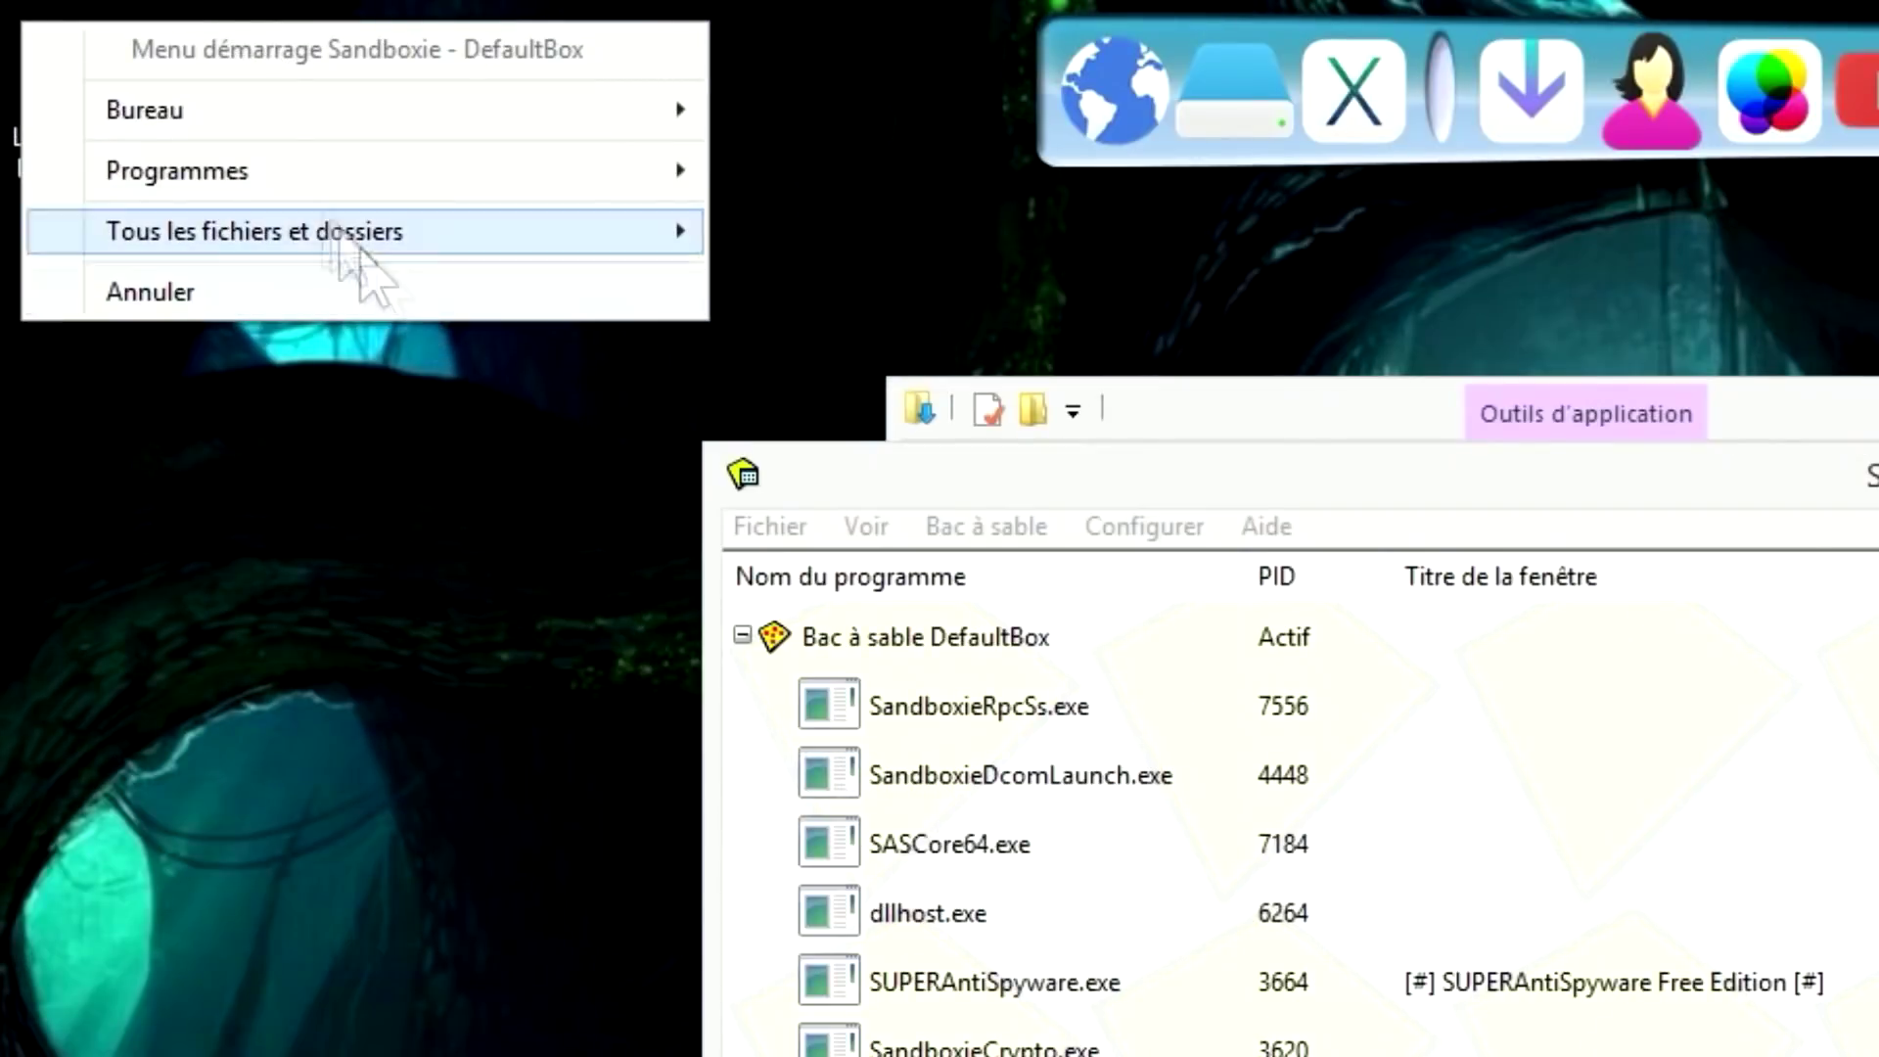
mouse_move(137, 57)
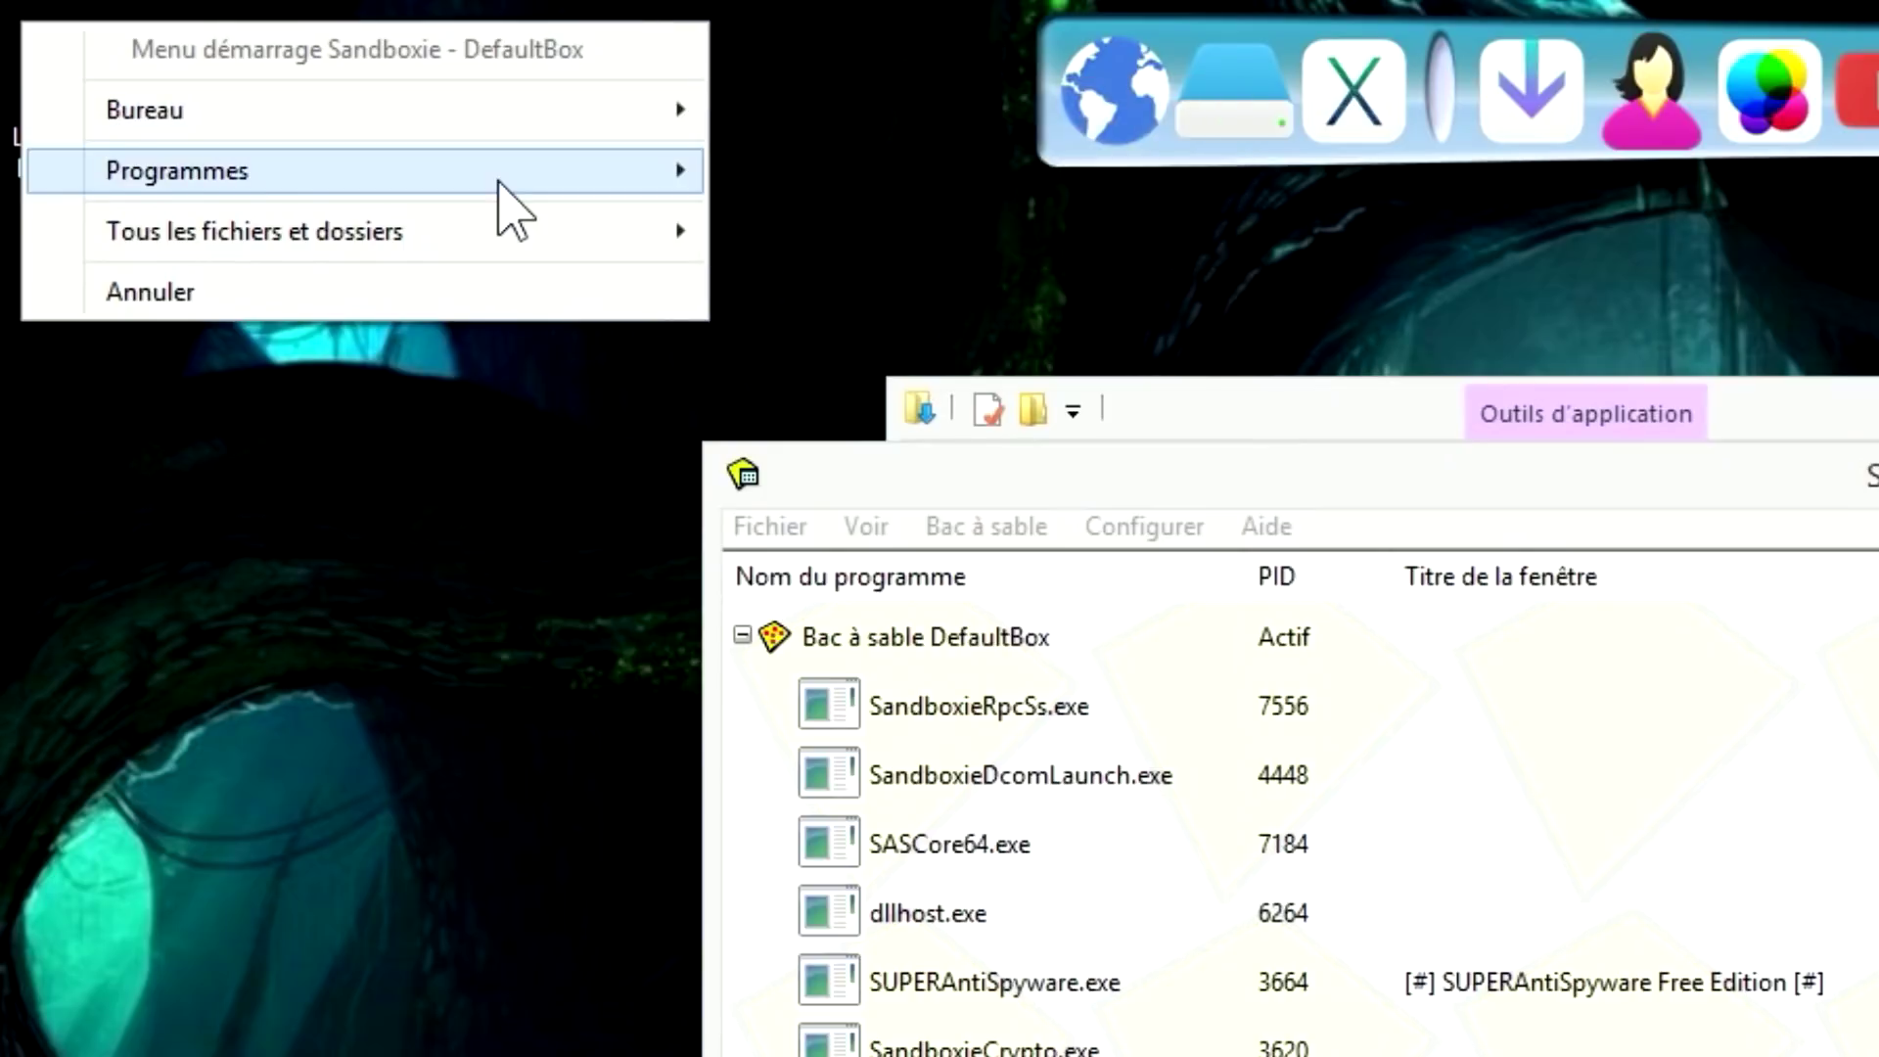
mouse_move(377, 252)
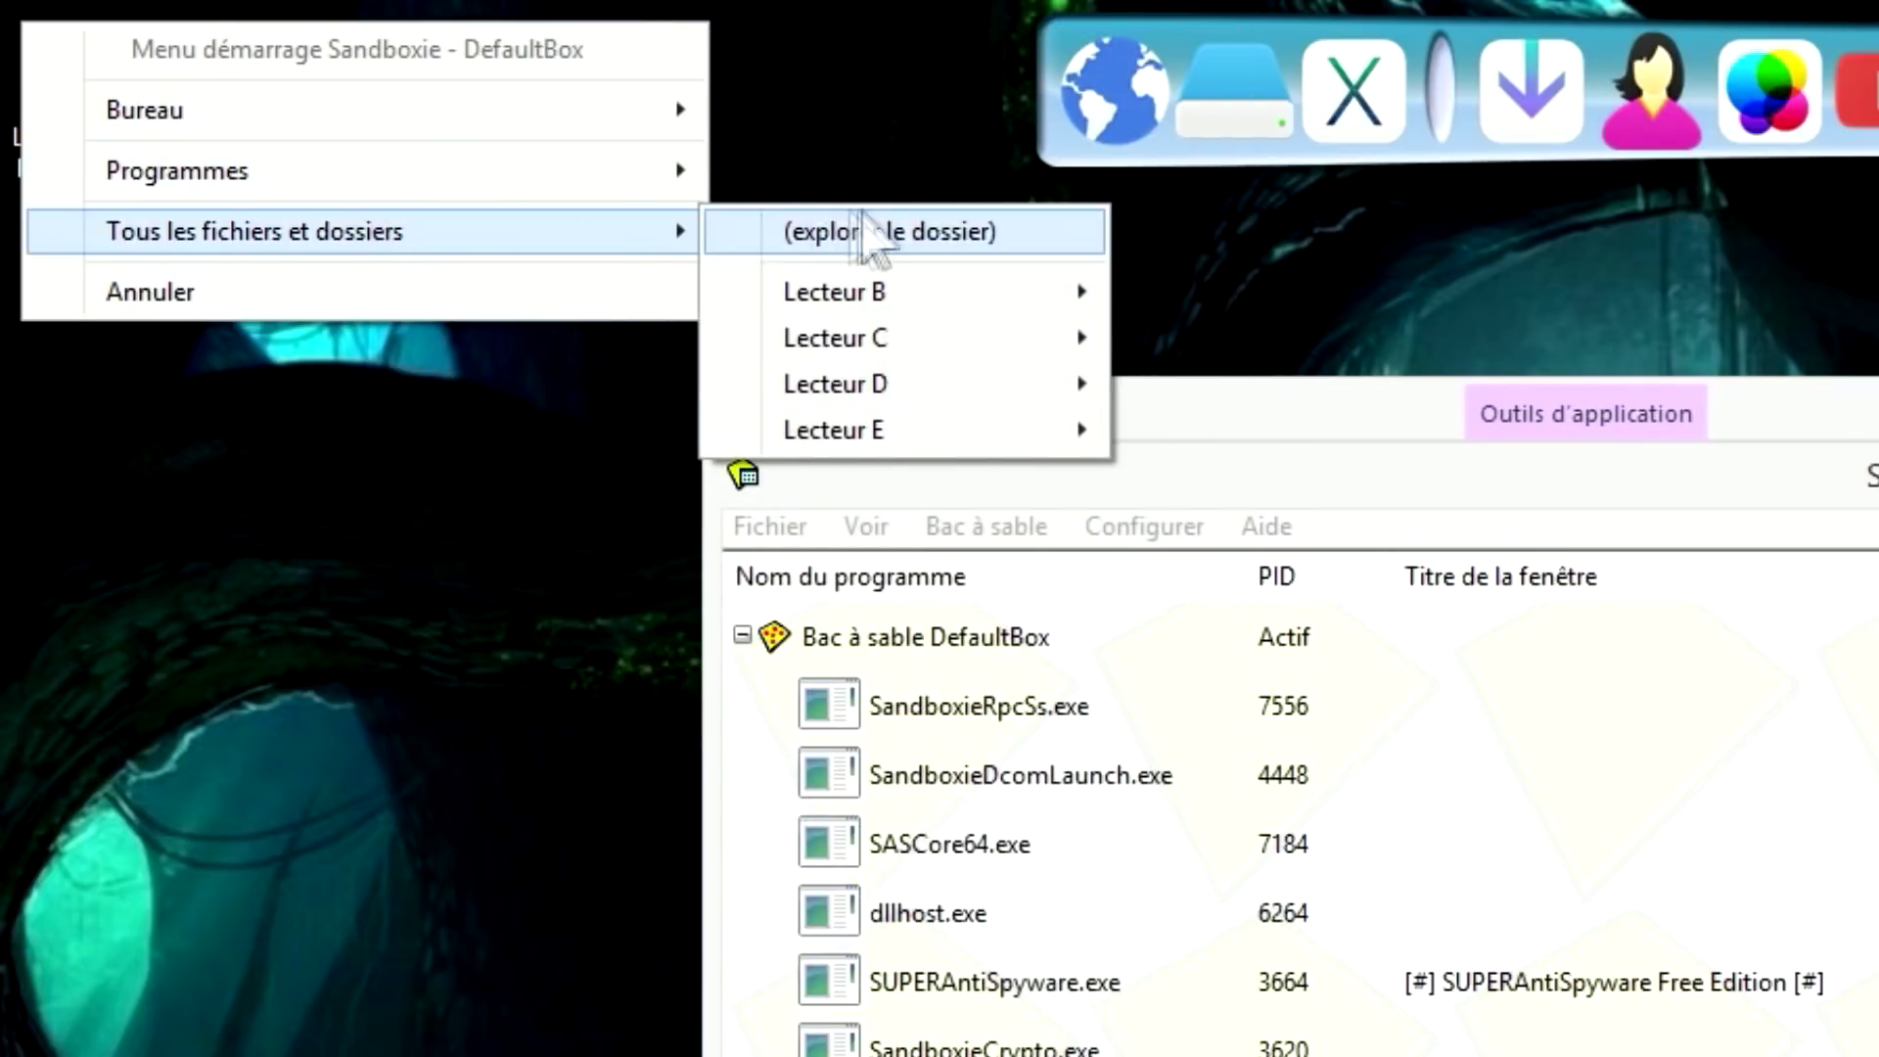
mouse_move(878, 348)
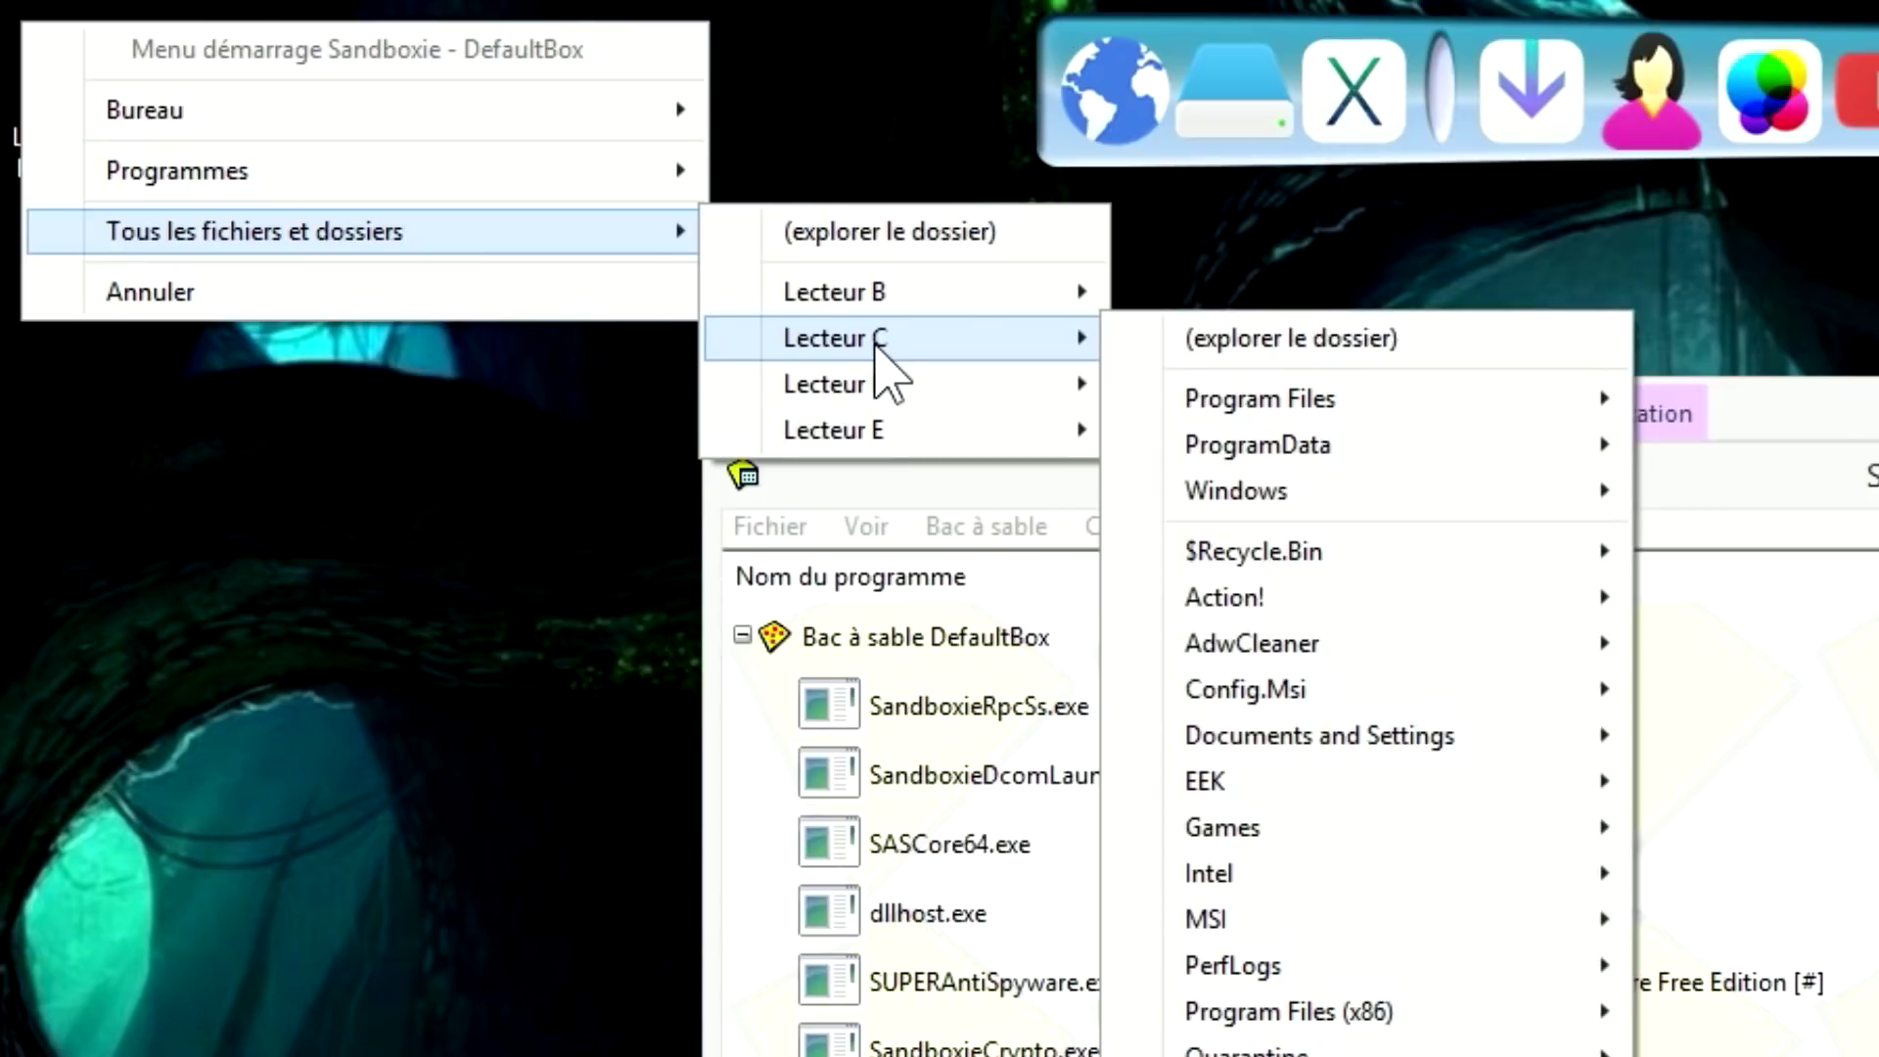
mouse_move(872, 301)
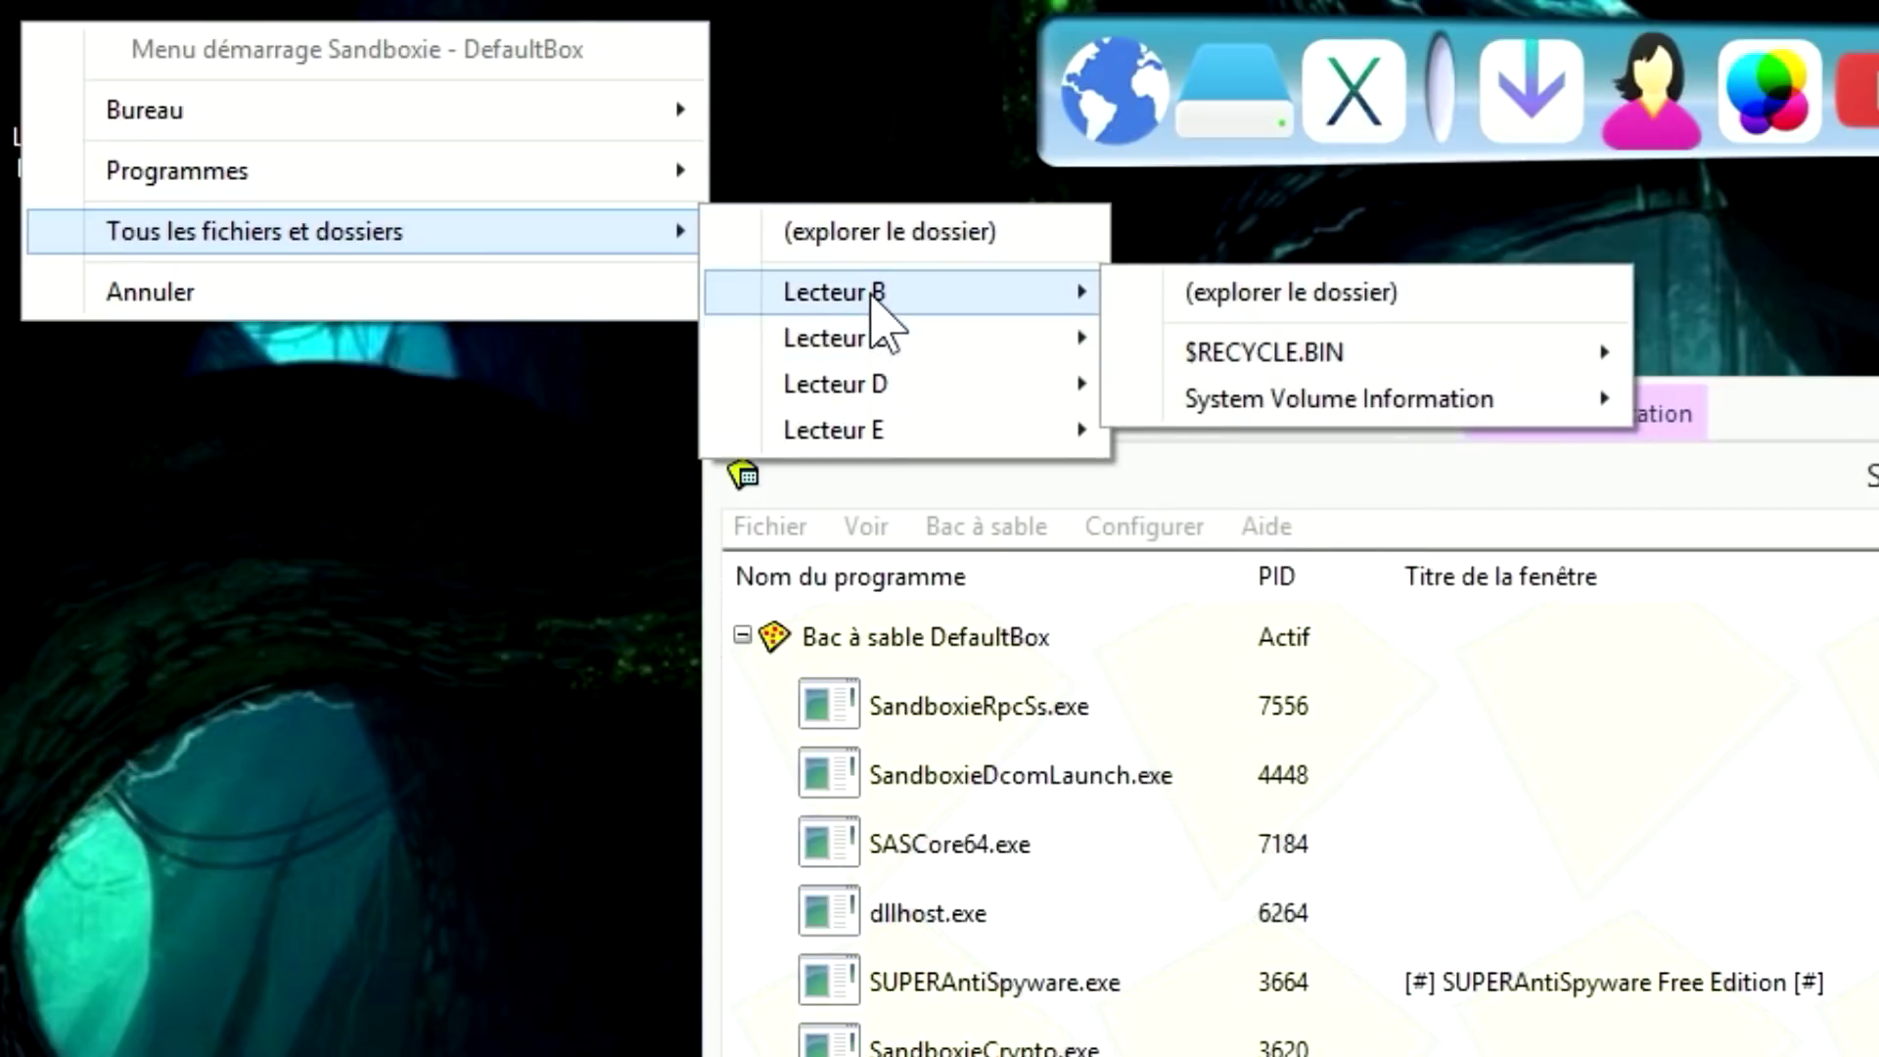
mouse_move(891, 345)
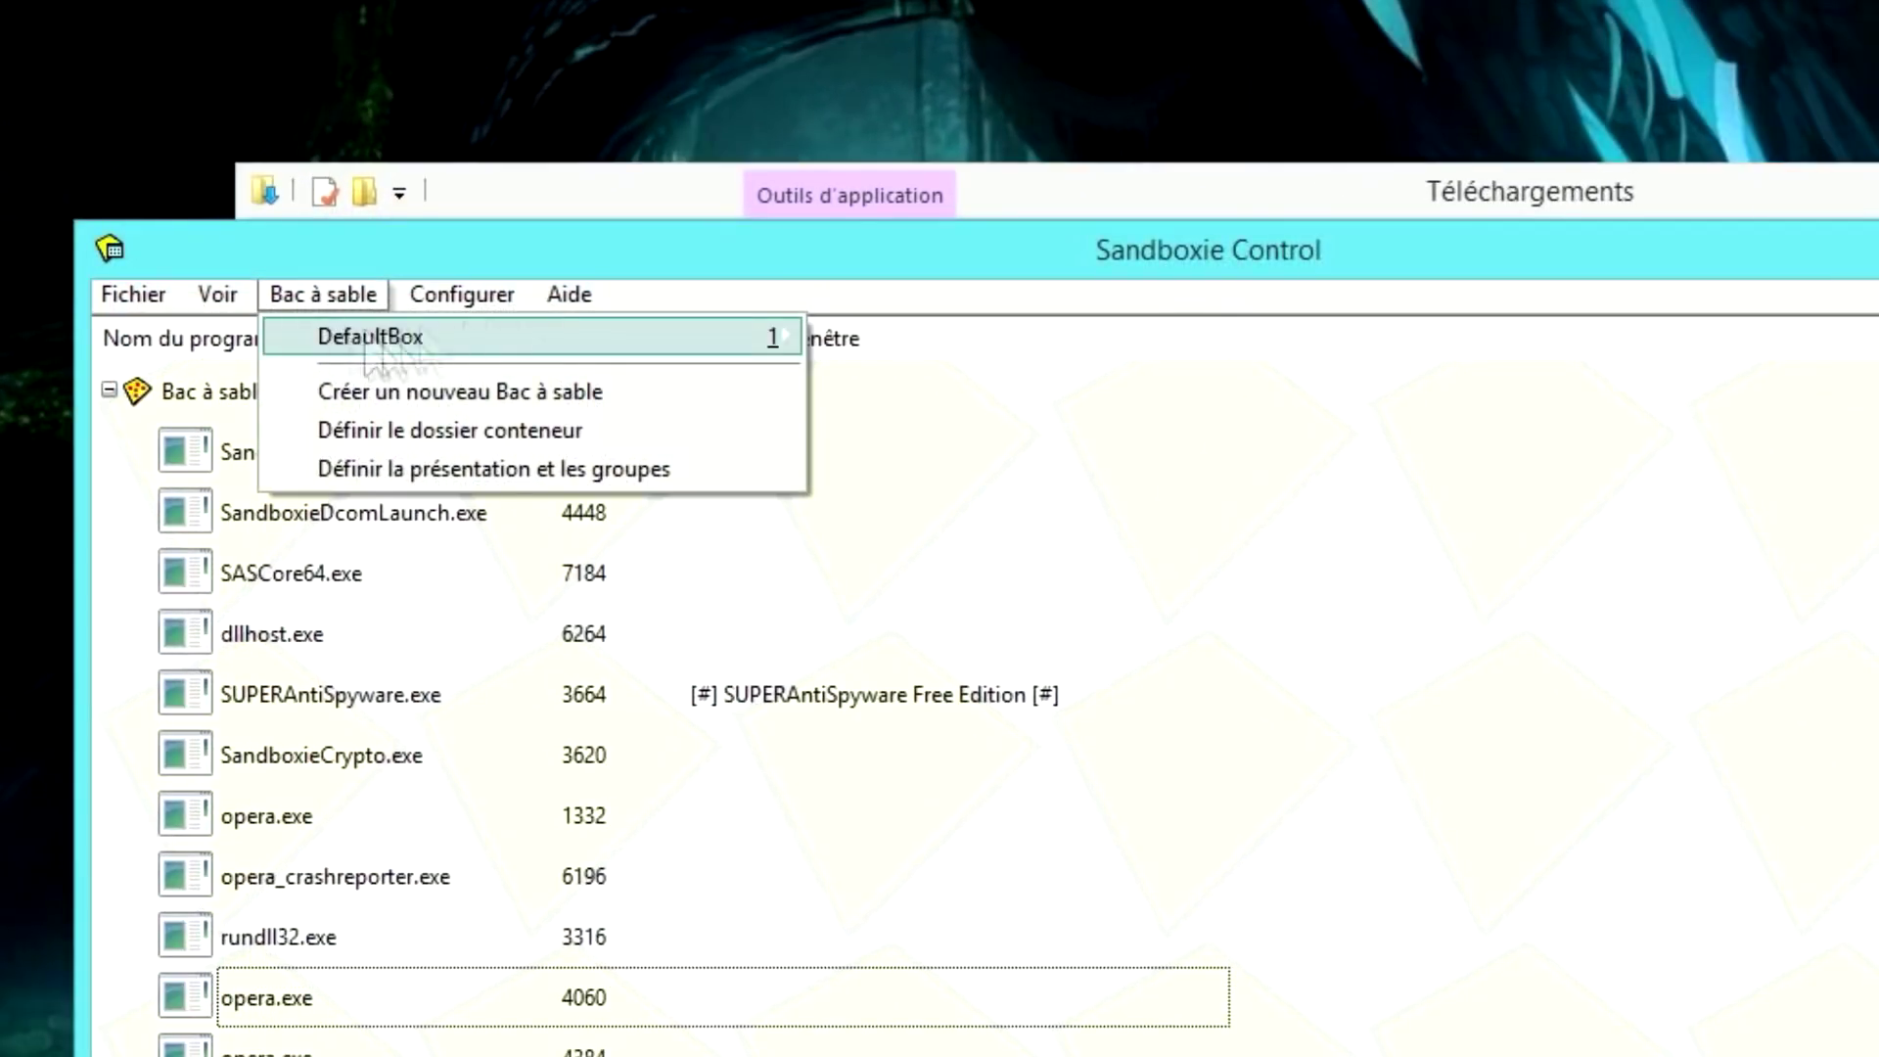
- Run Windows Explorer sandboxed in DefaultBox and dismiss its file-copying notice so that it is not shown again
mouse_move(672, 344)
mouse_move(969, 341)
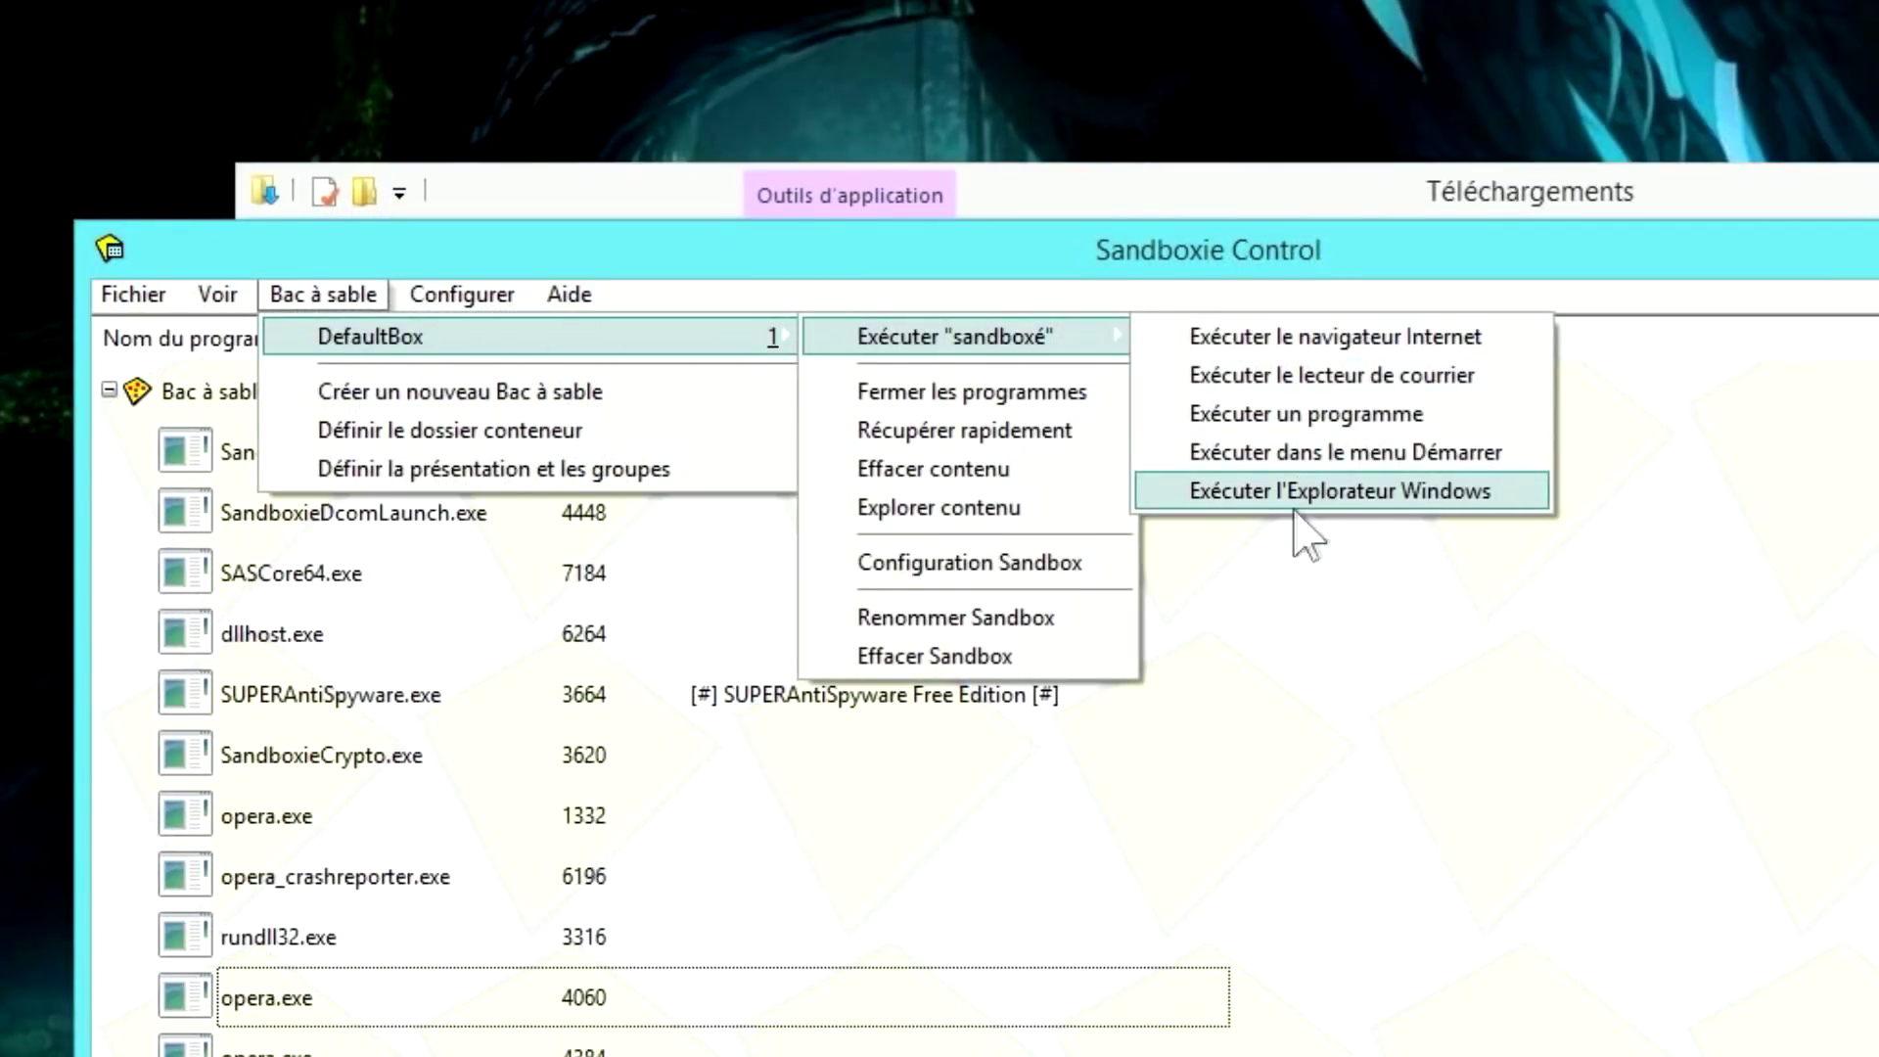
click(1387, 492)
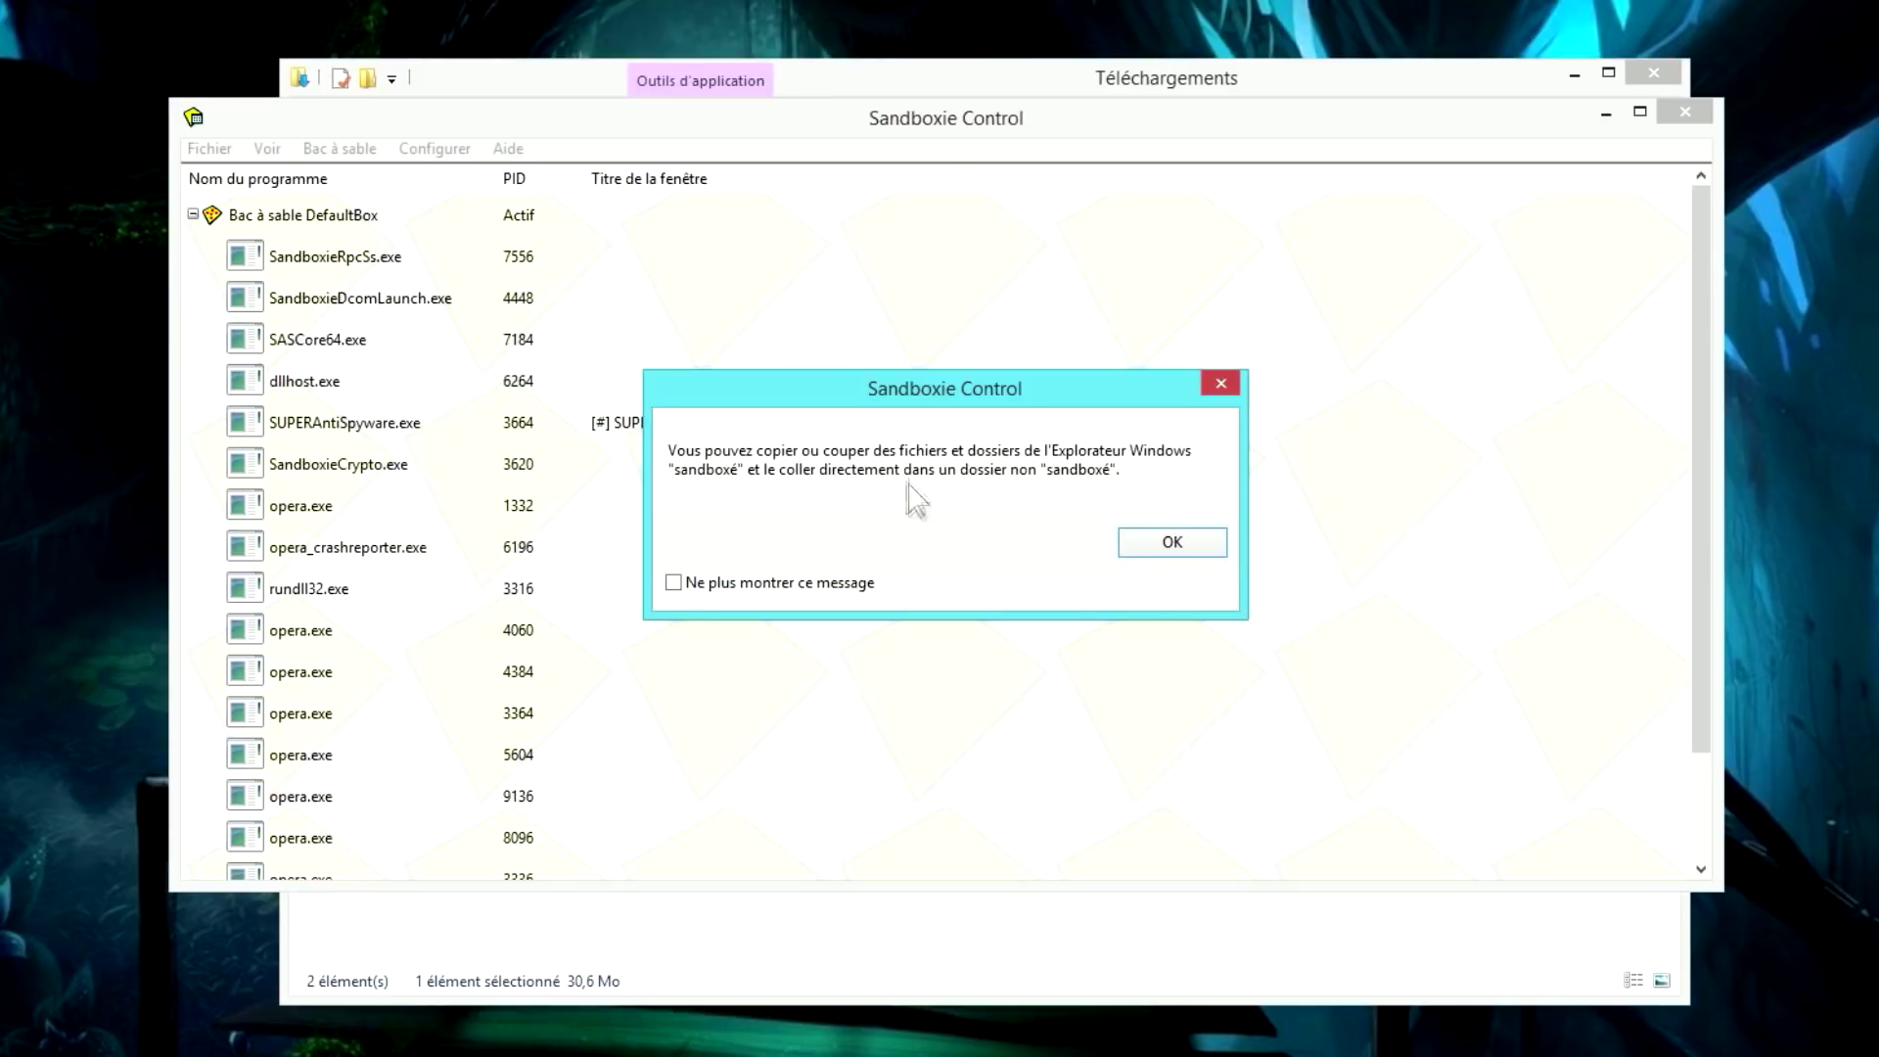
key(Tab)
key(space)
click(1174, 544)
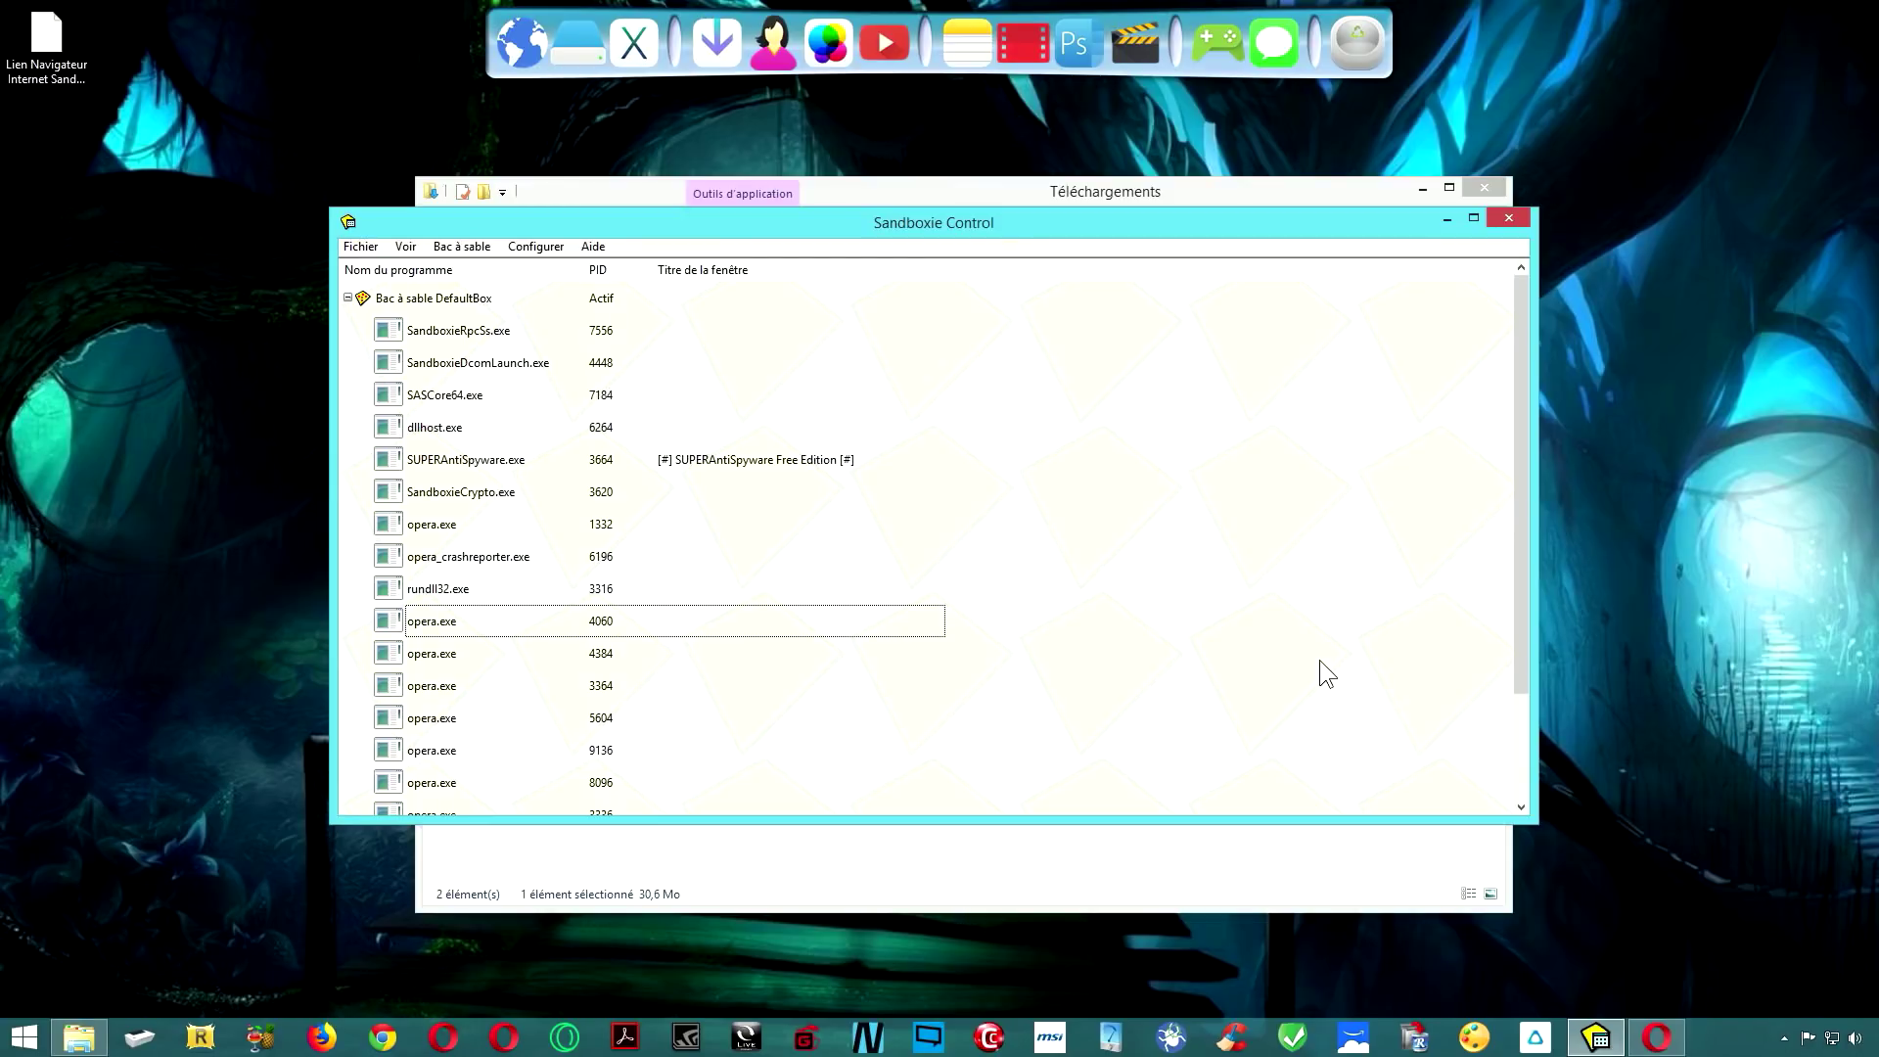
- Use the Windows Shell integration settings to add a desktop shortcut that runs Firefox in DefaultBox
click(461, 248)
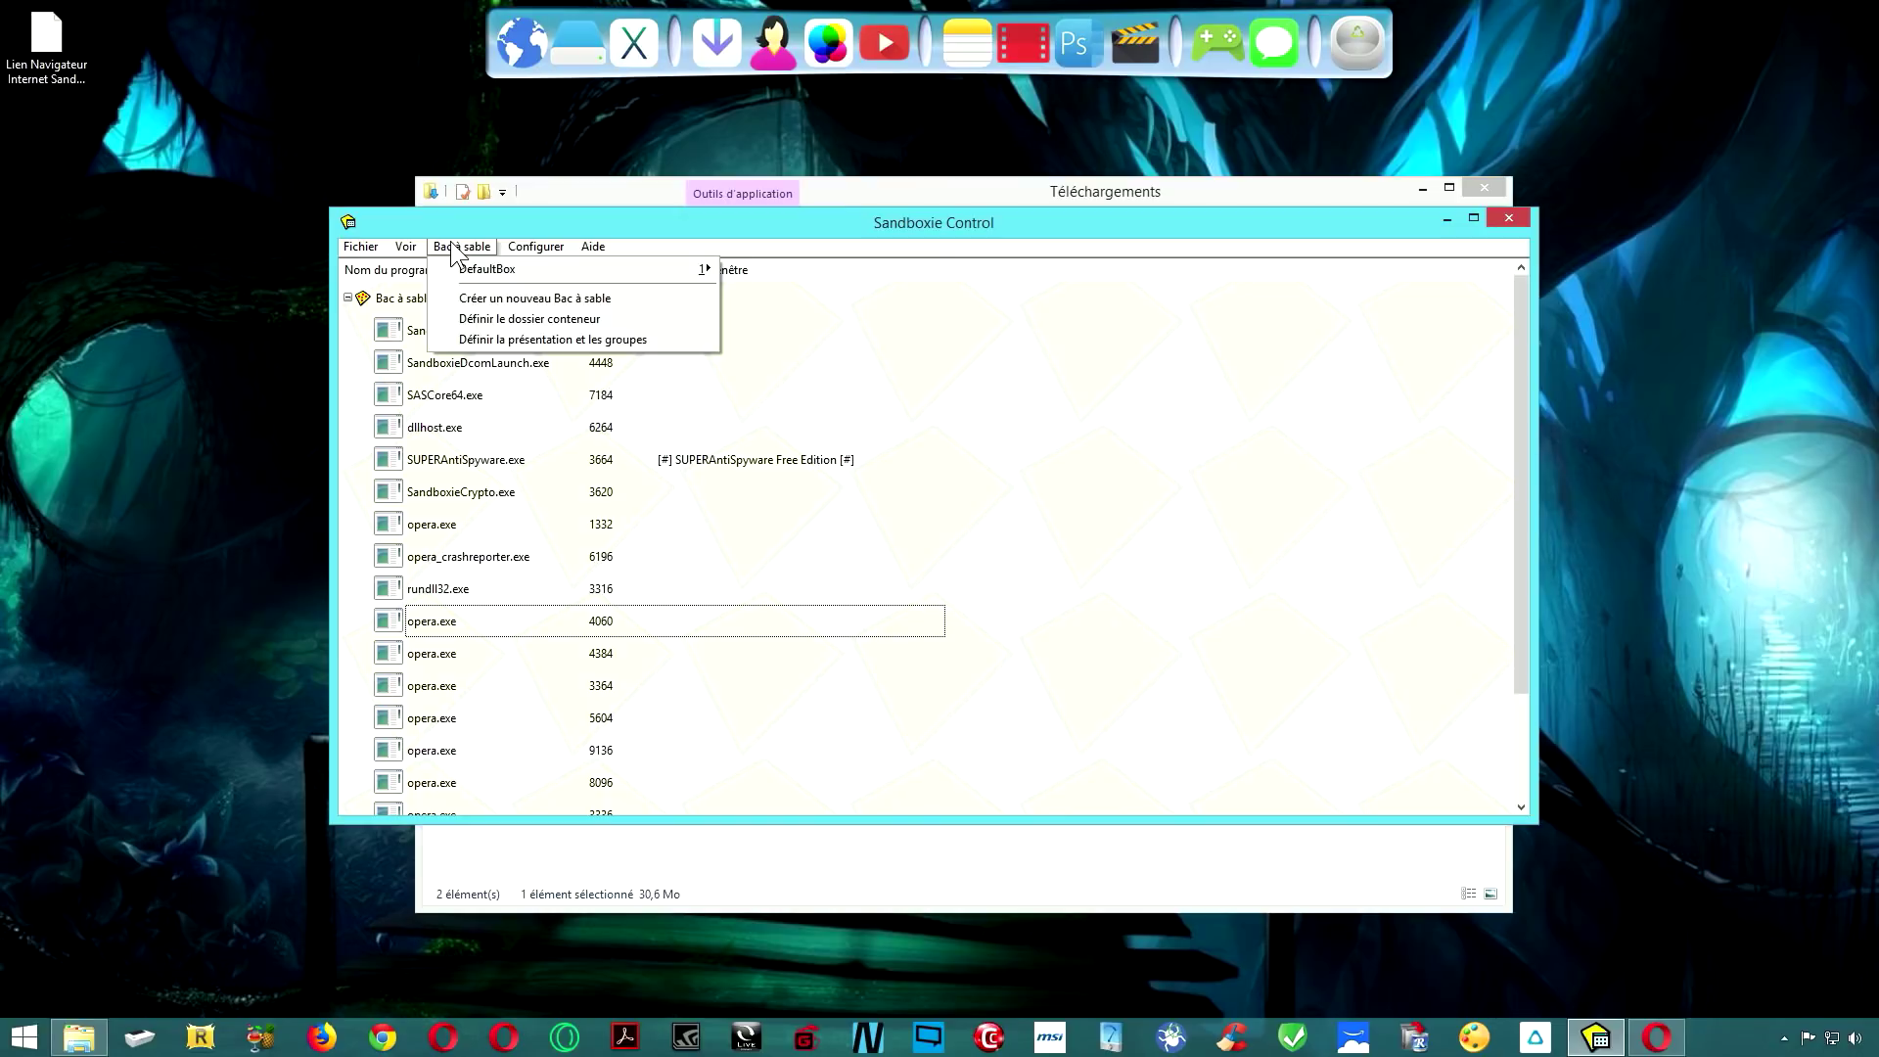
mouse_move(526, 248)
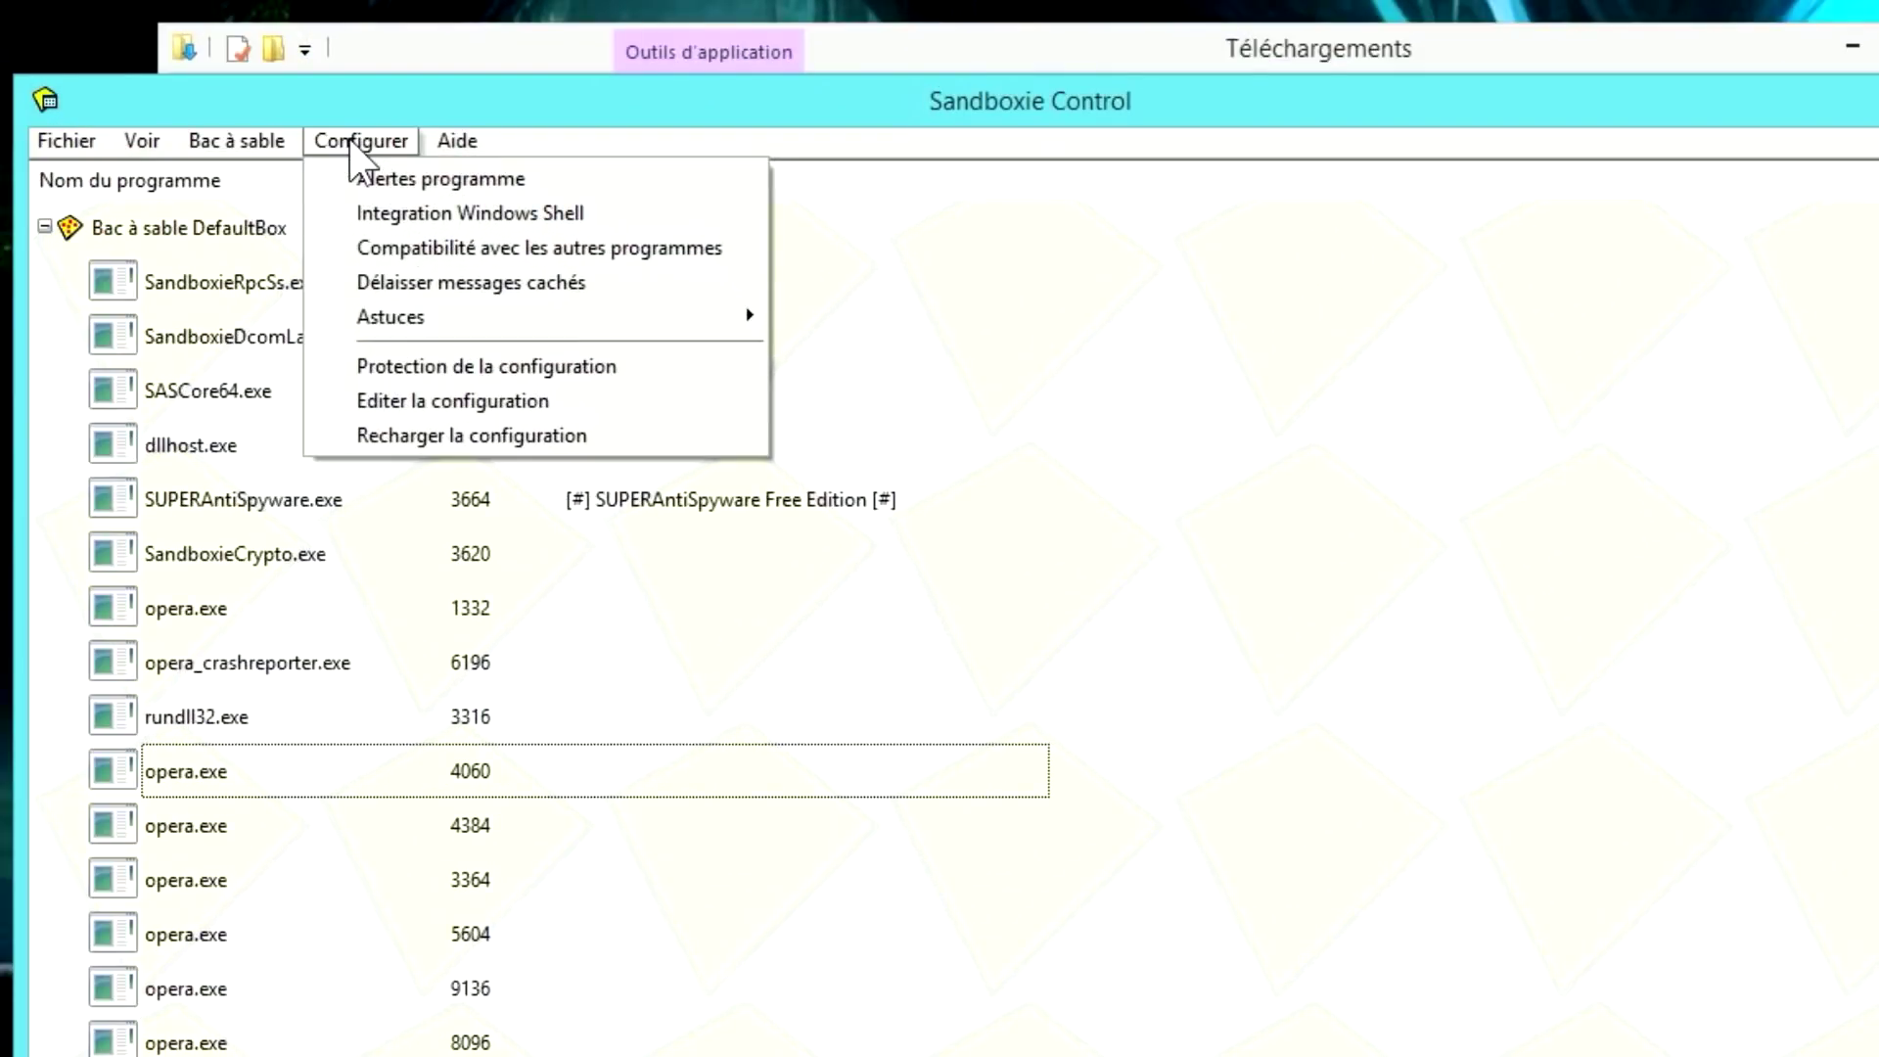
click(460, 217)
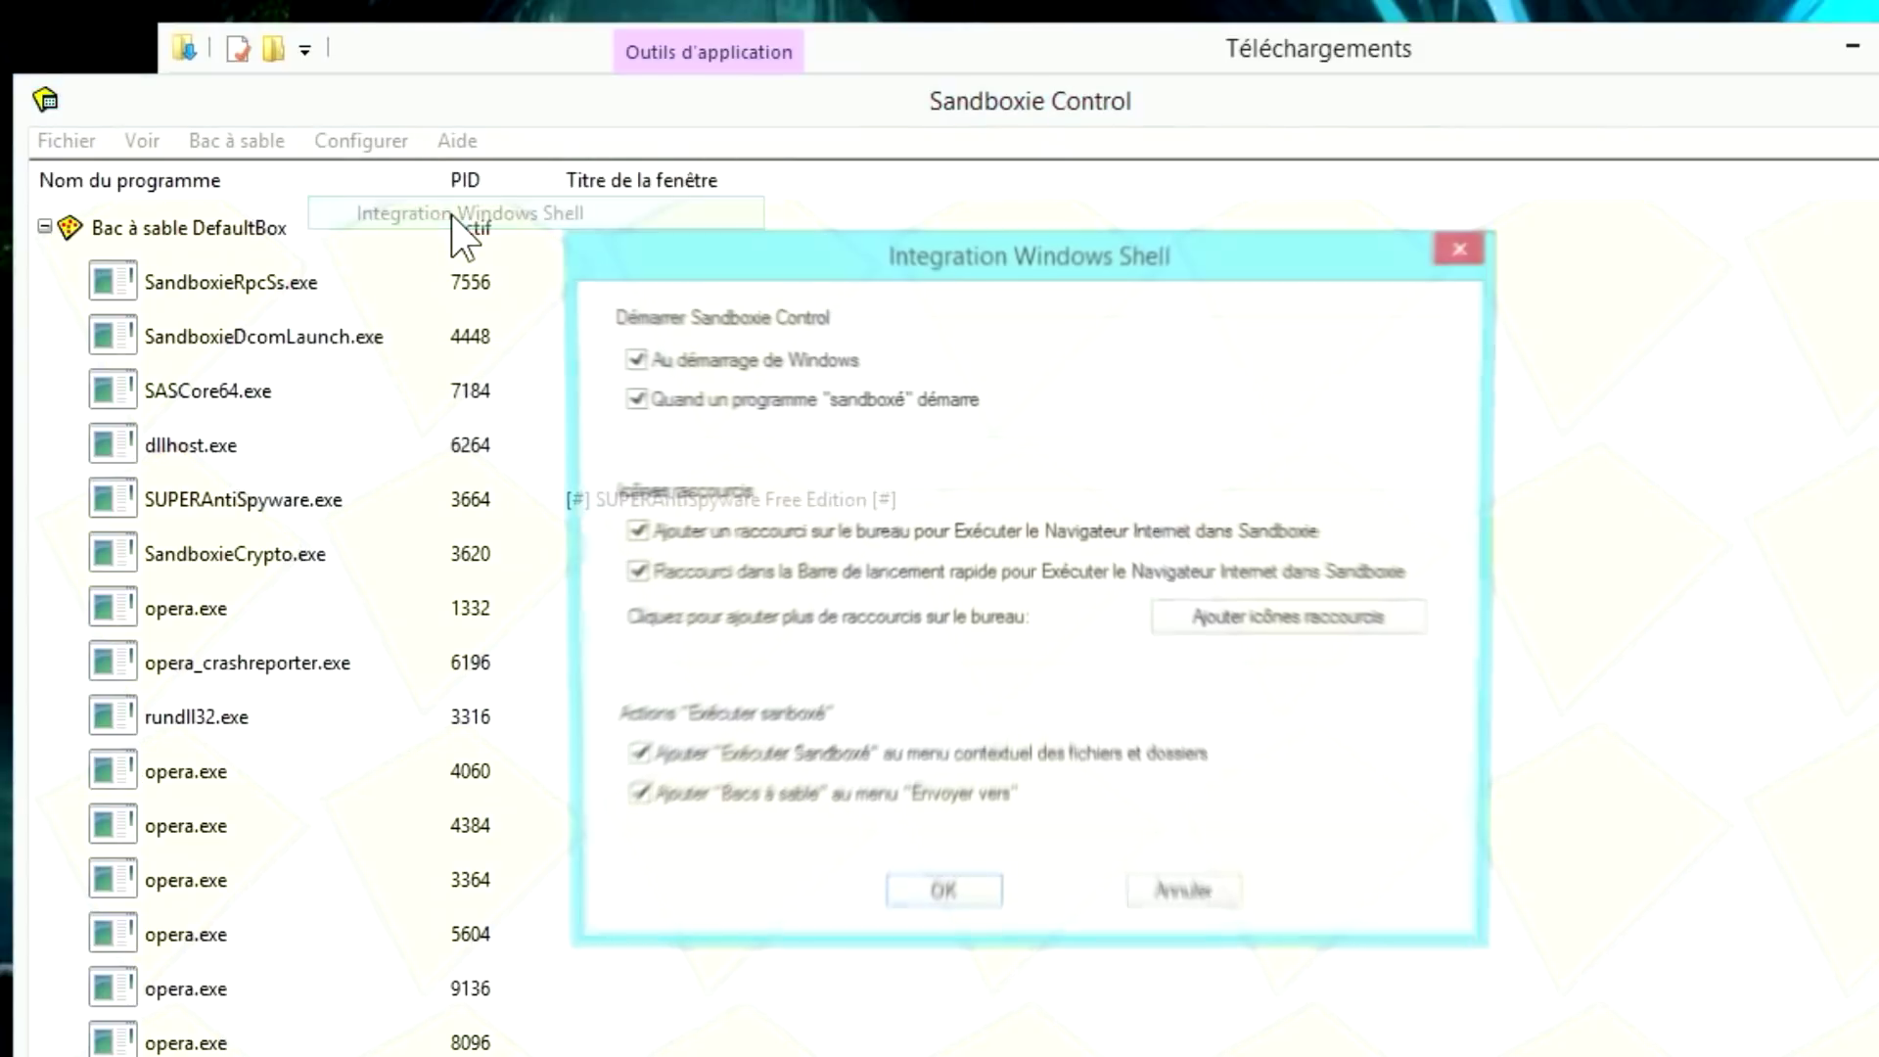
click(1294, 625)
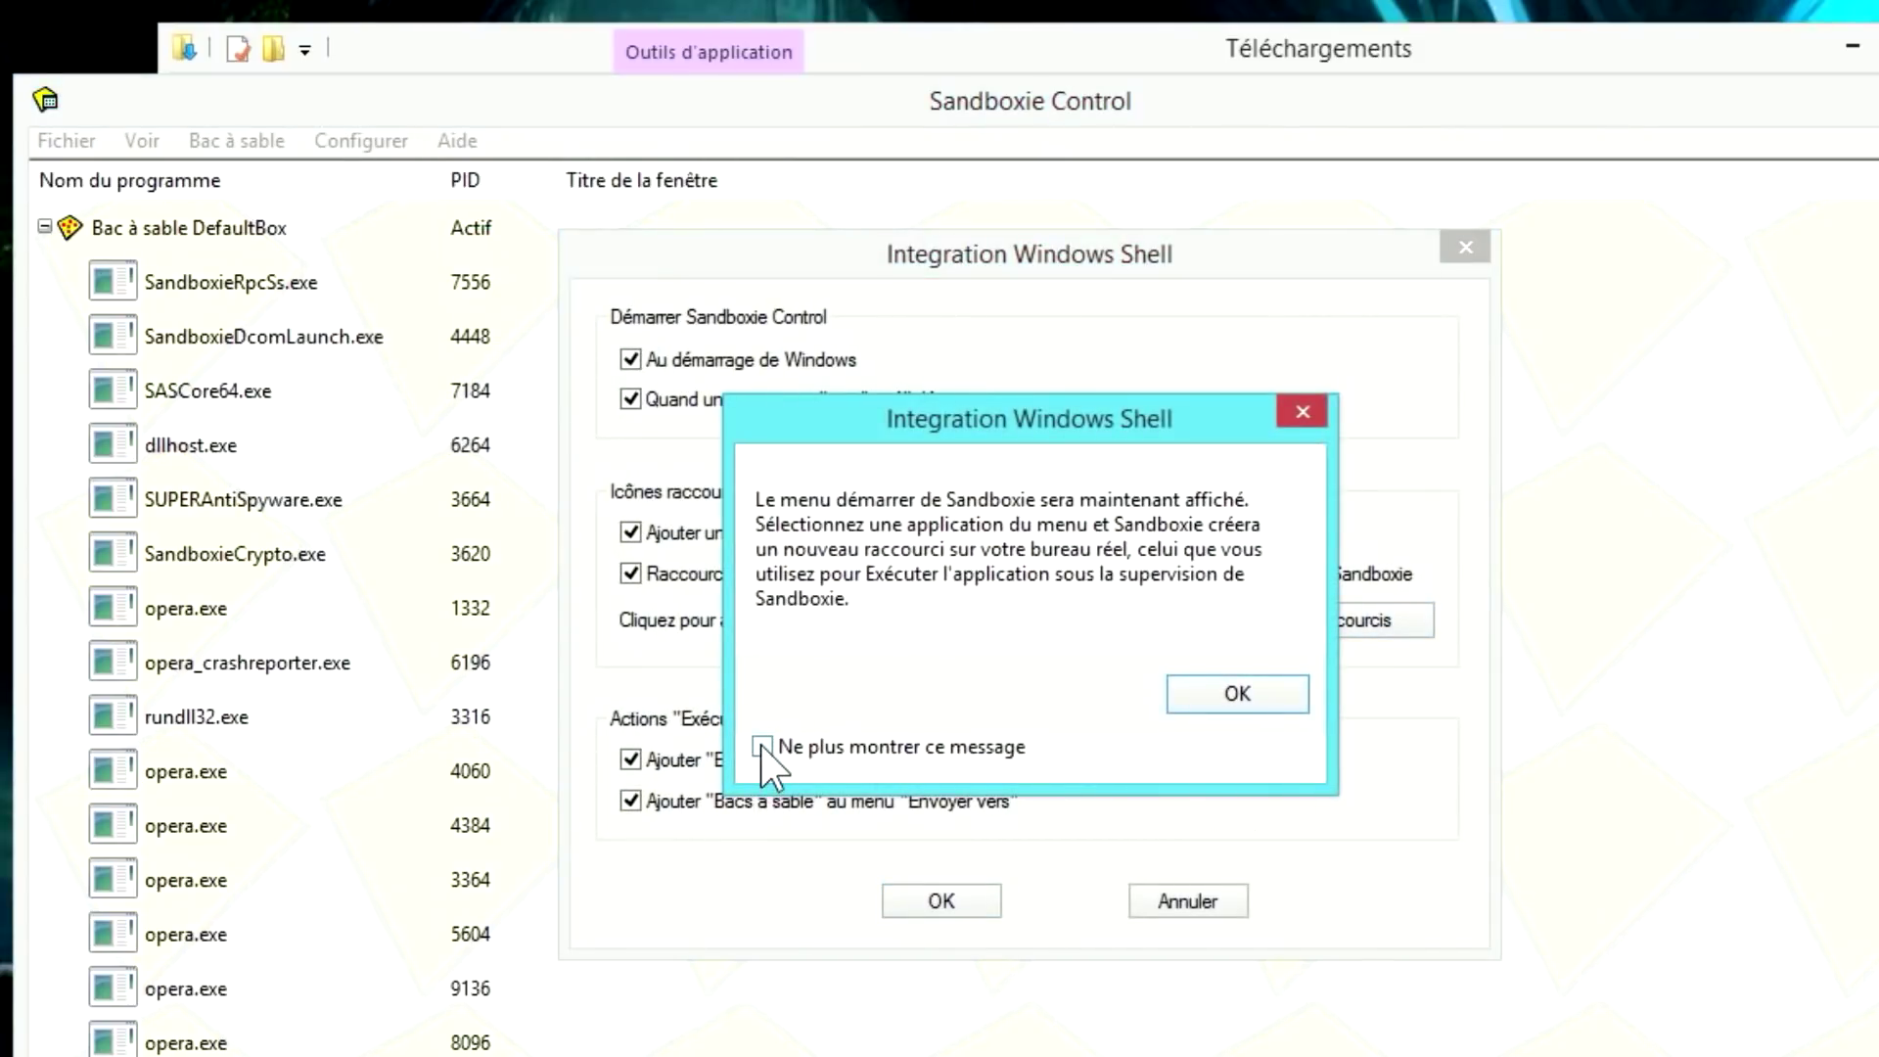
click(1235, 698)
click(902, 832)
click(967, 891)
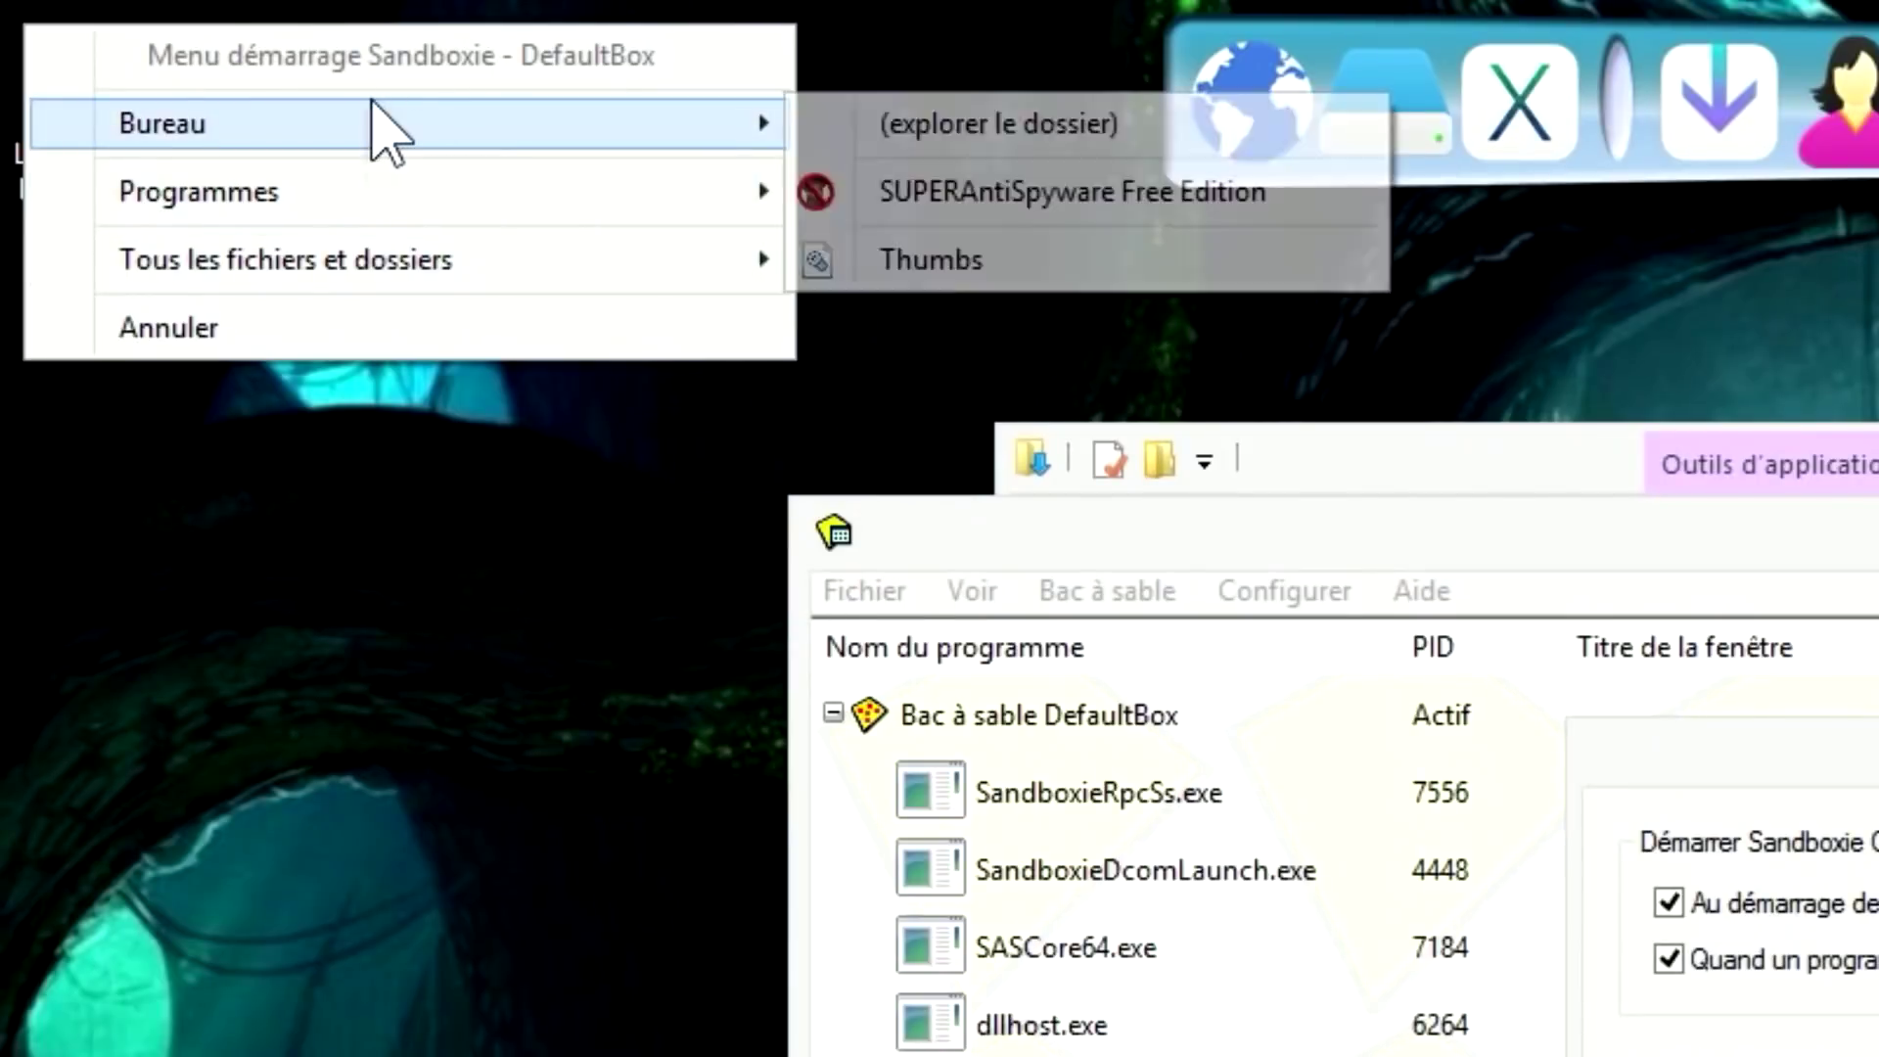
mouse_move(378, 188)
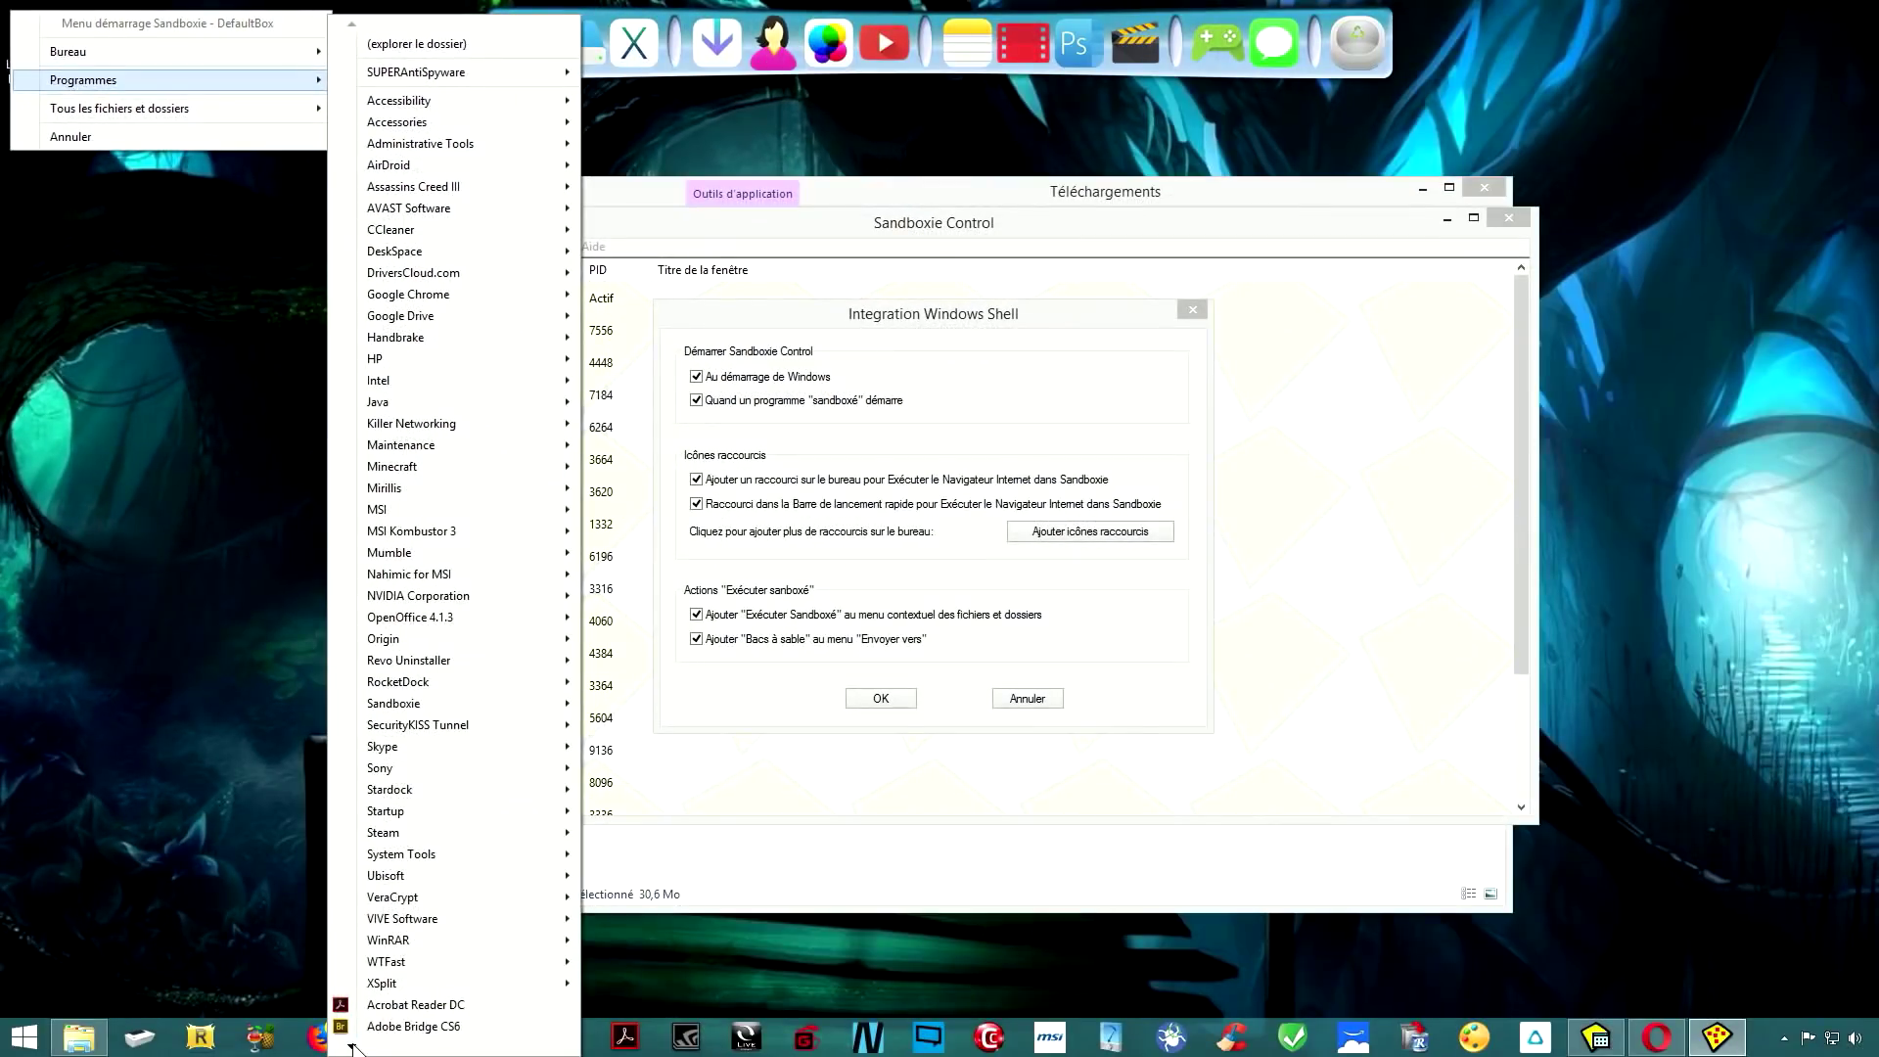
mouse_move(352, 1048)
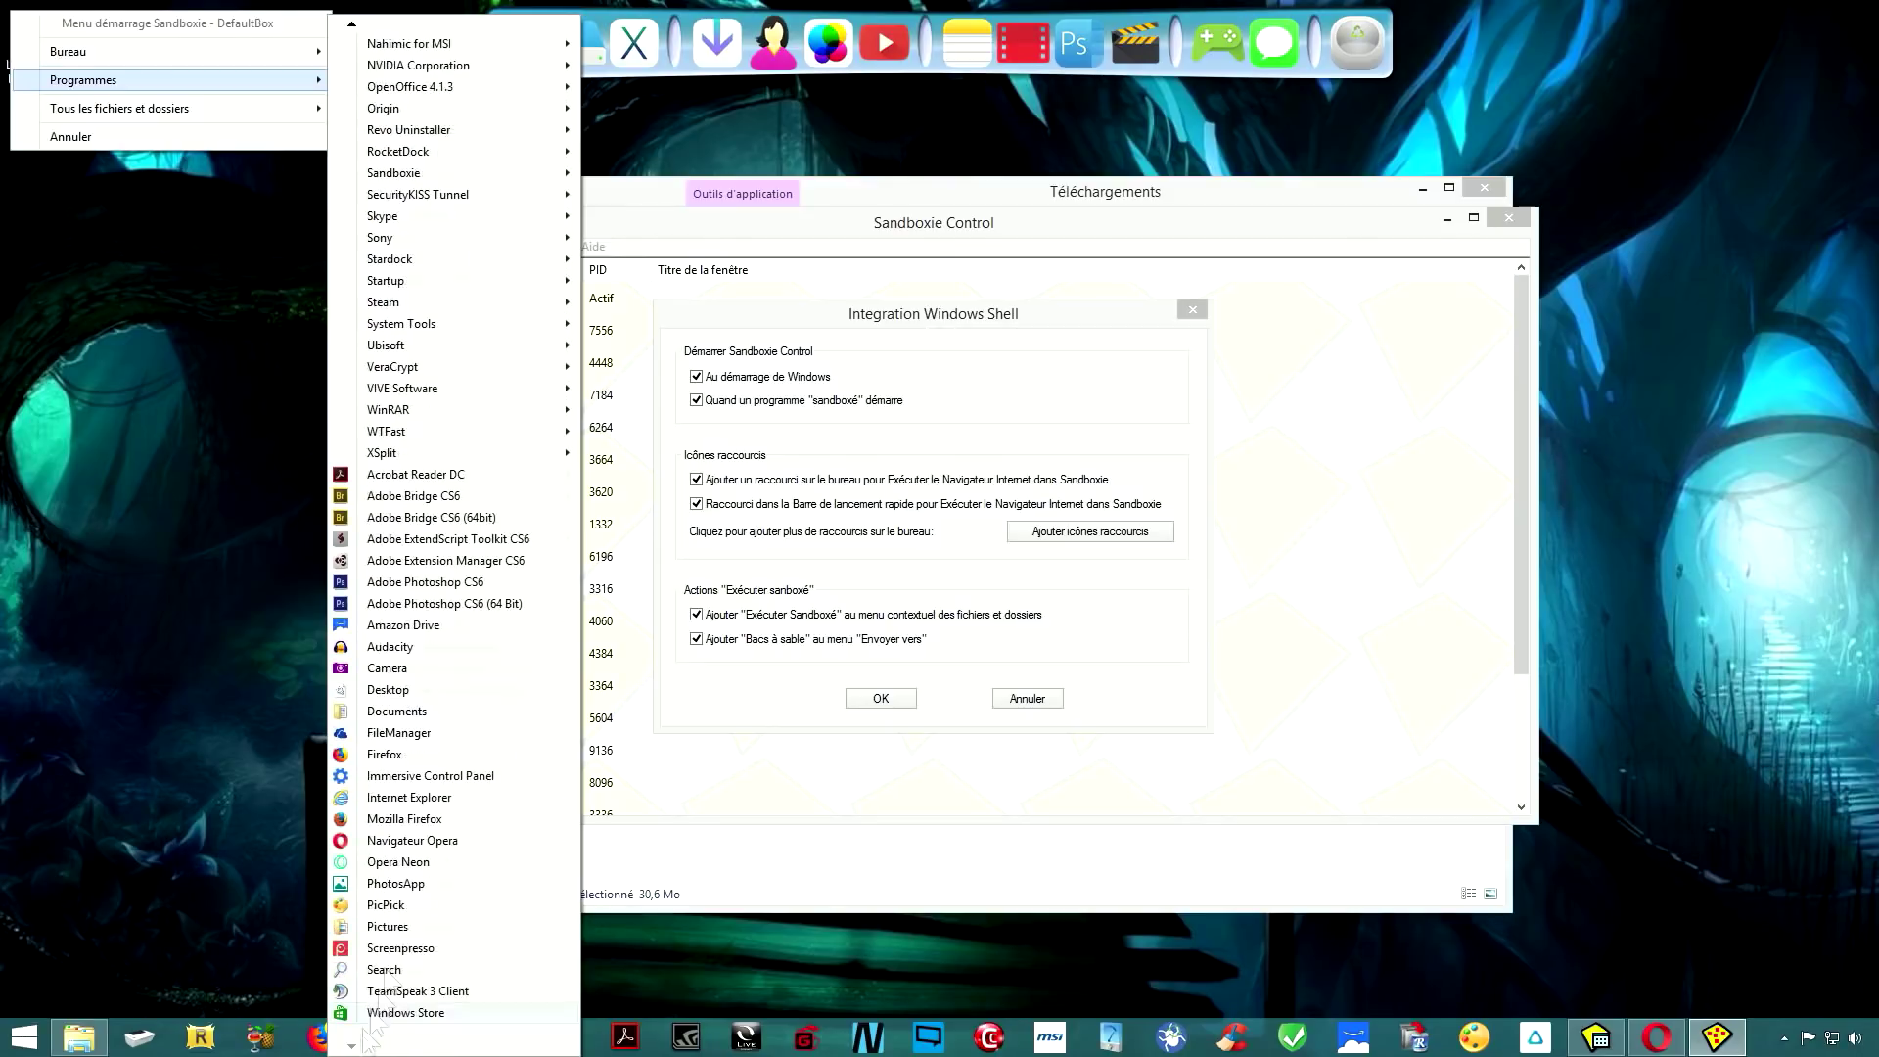
click(392, 755)
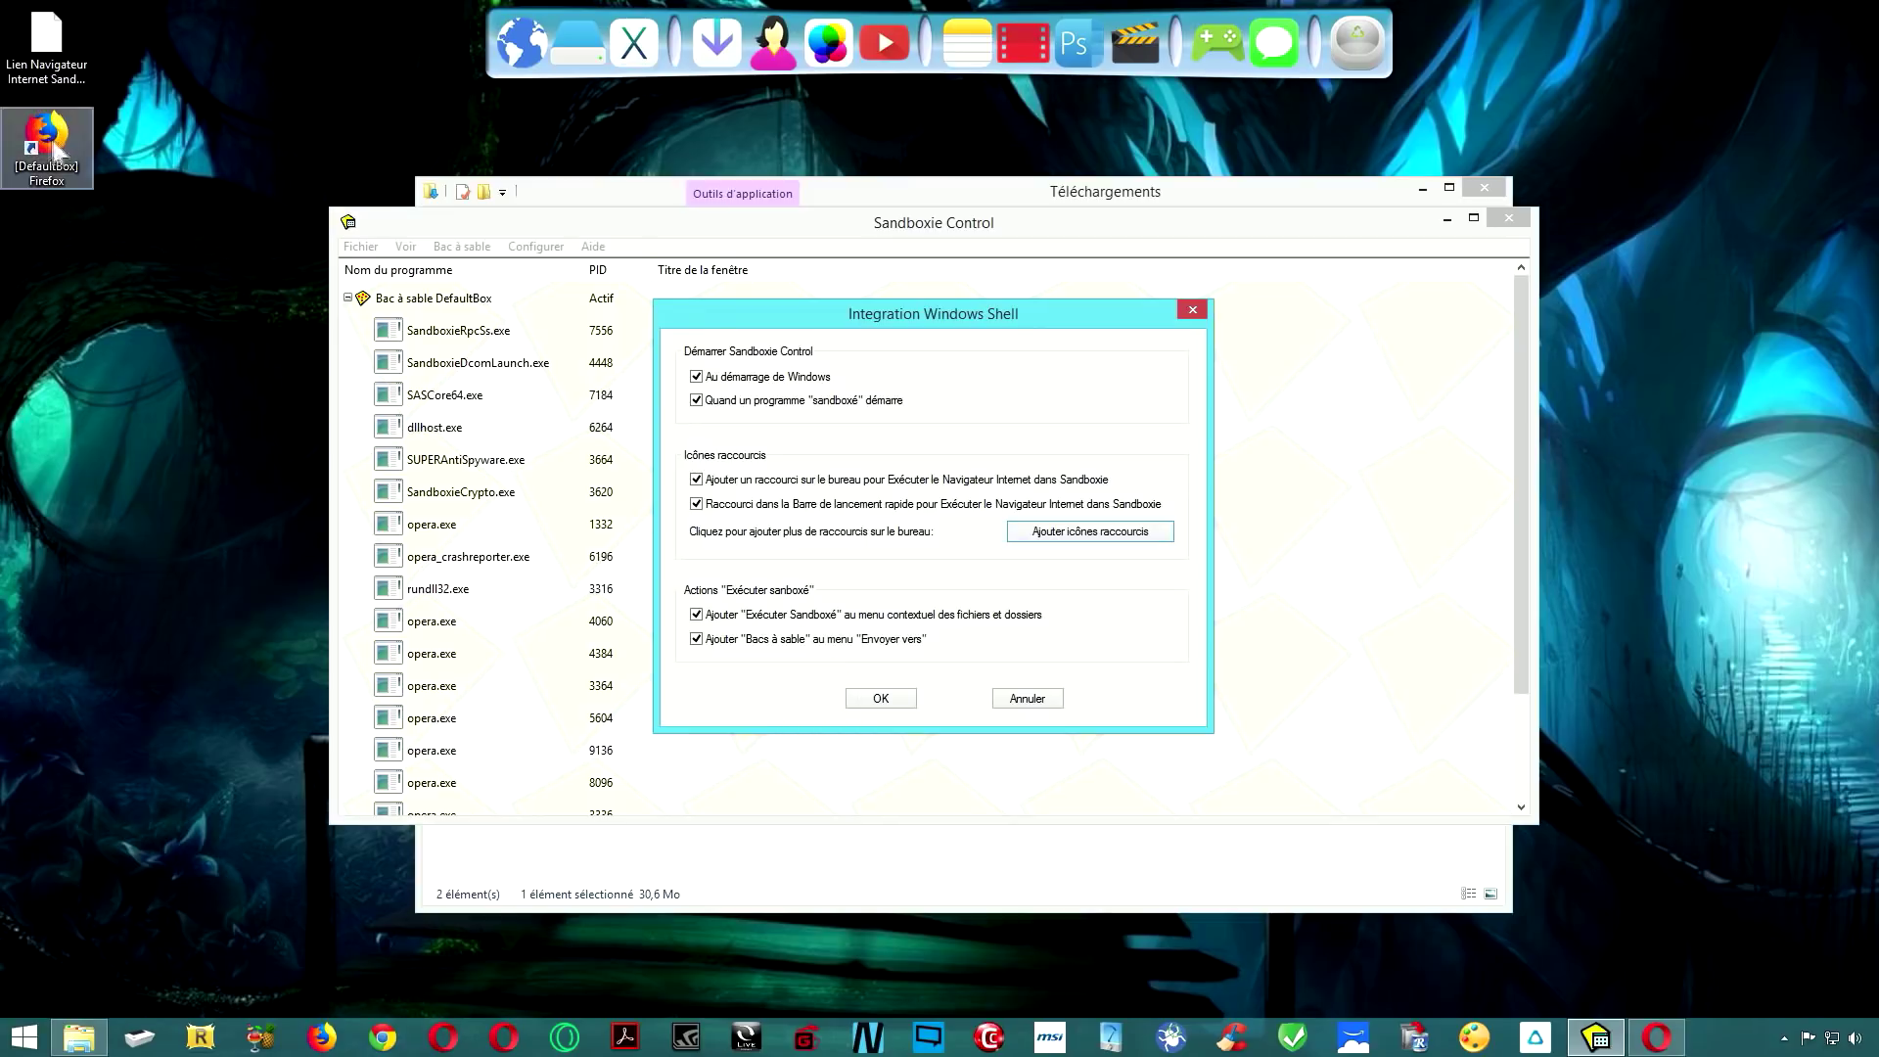
- Launch sandboxed Firefox from its new desktop shortcut and close the browser window
click(46, 182)
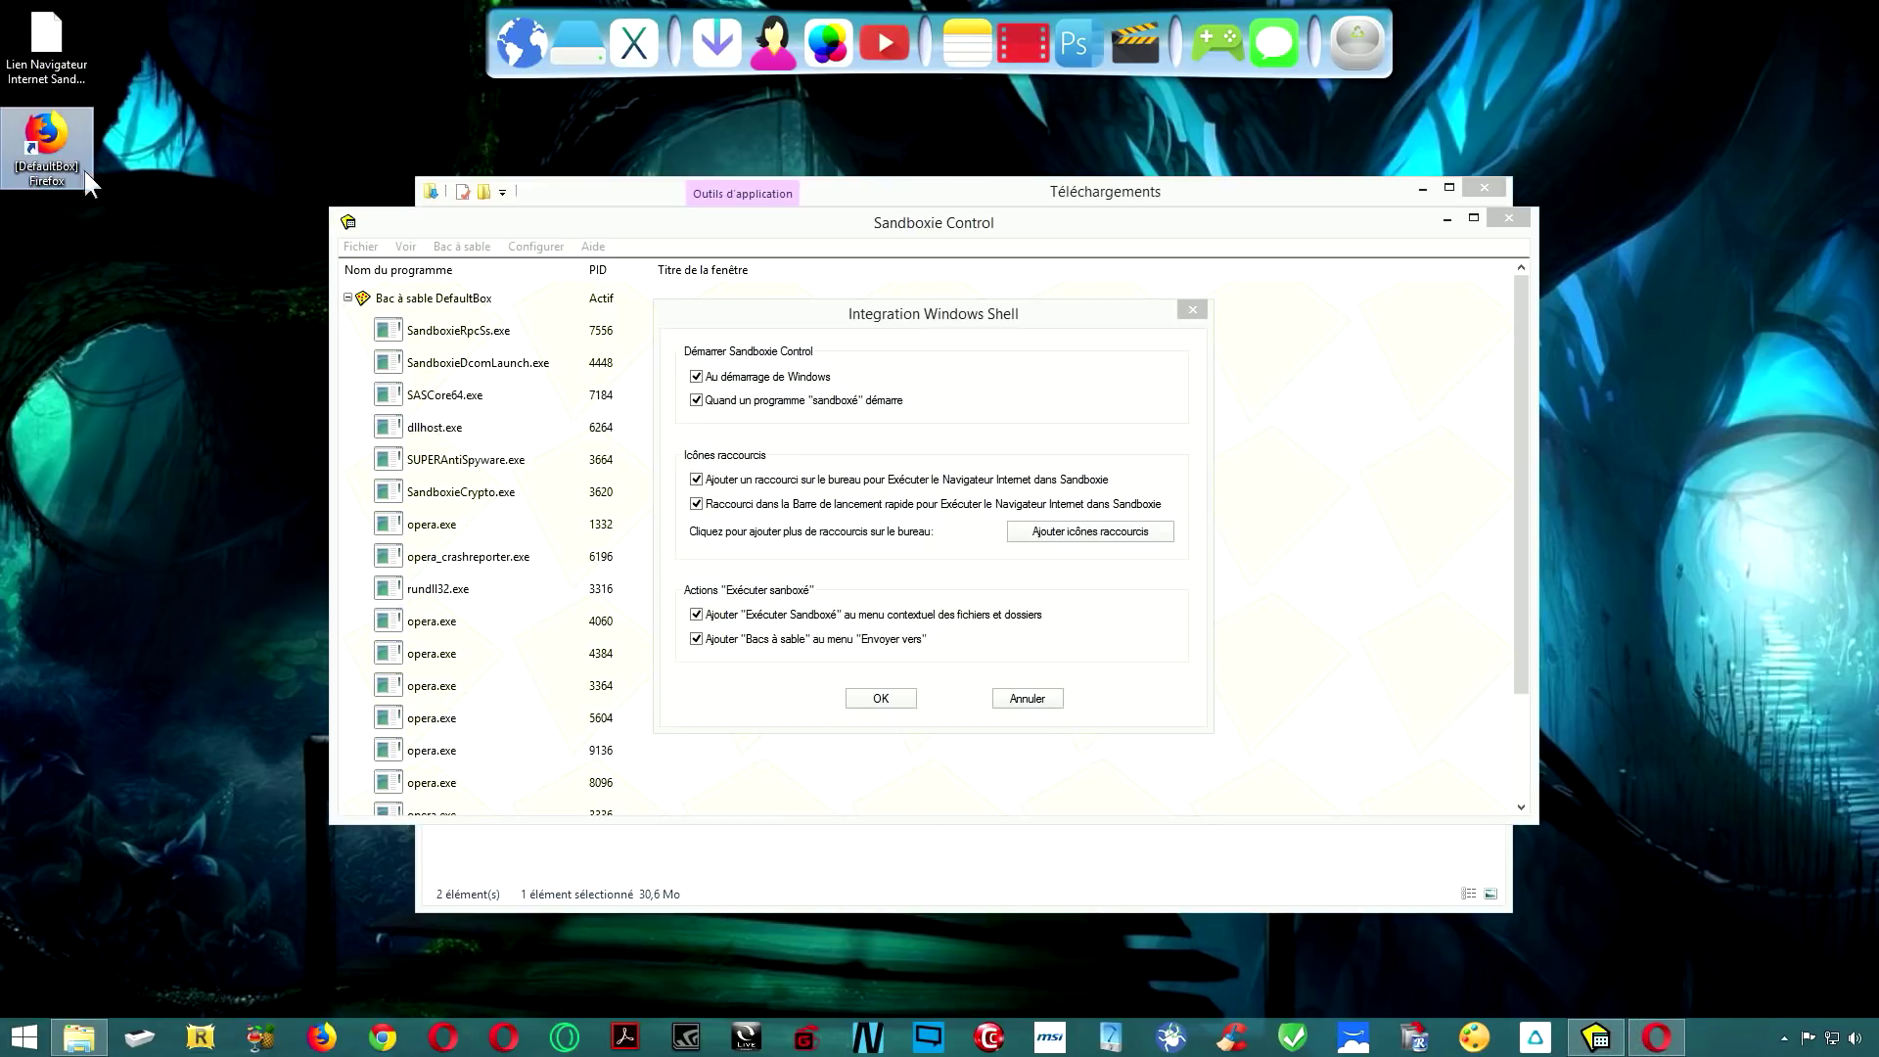
double_click(59, 143)
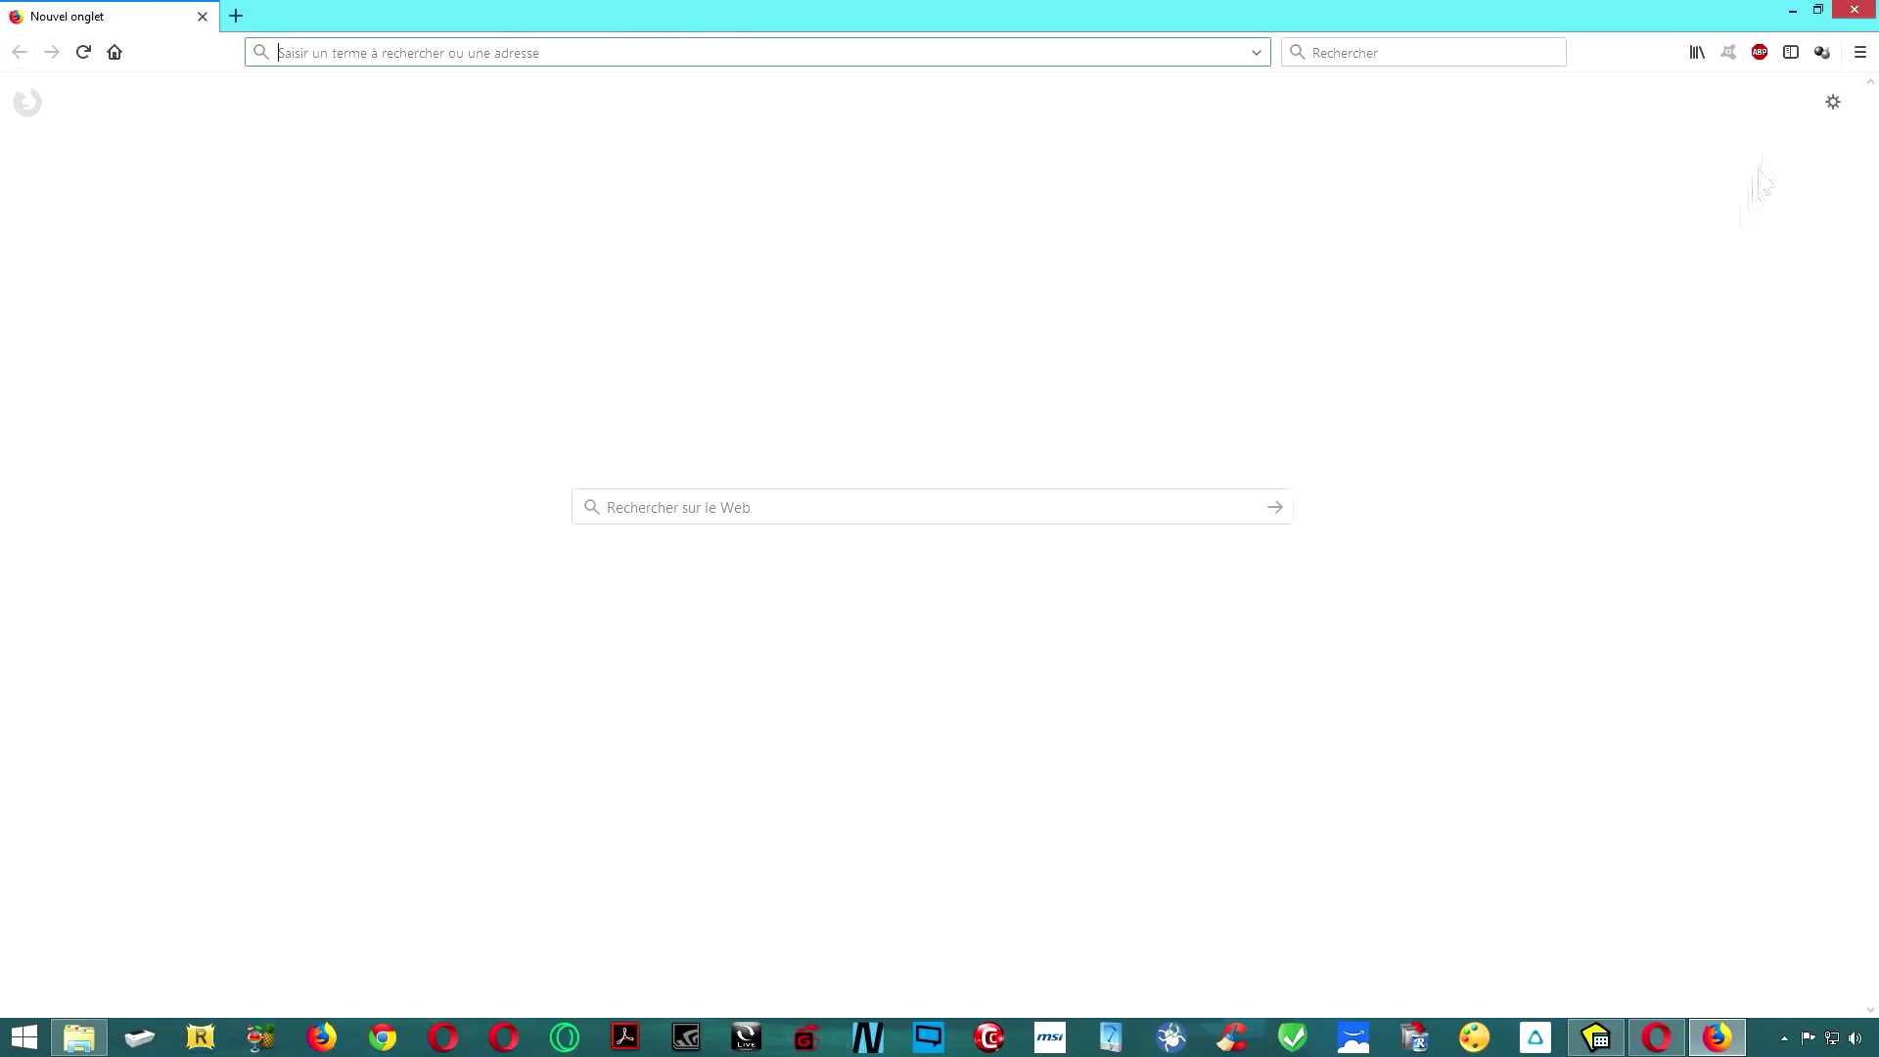
click(1838, 12)
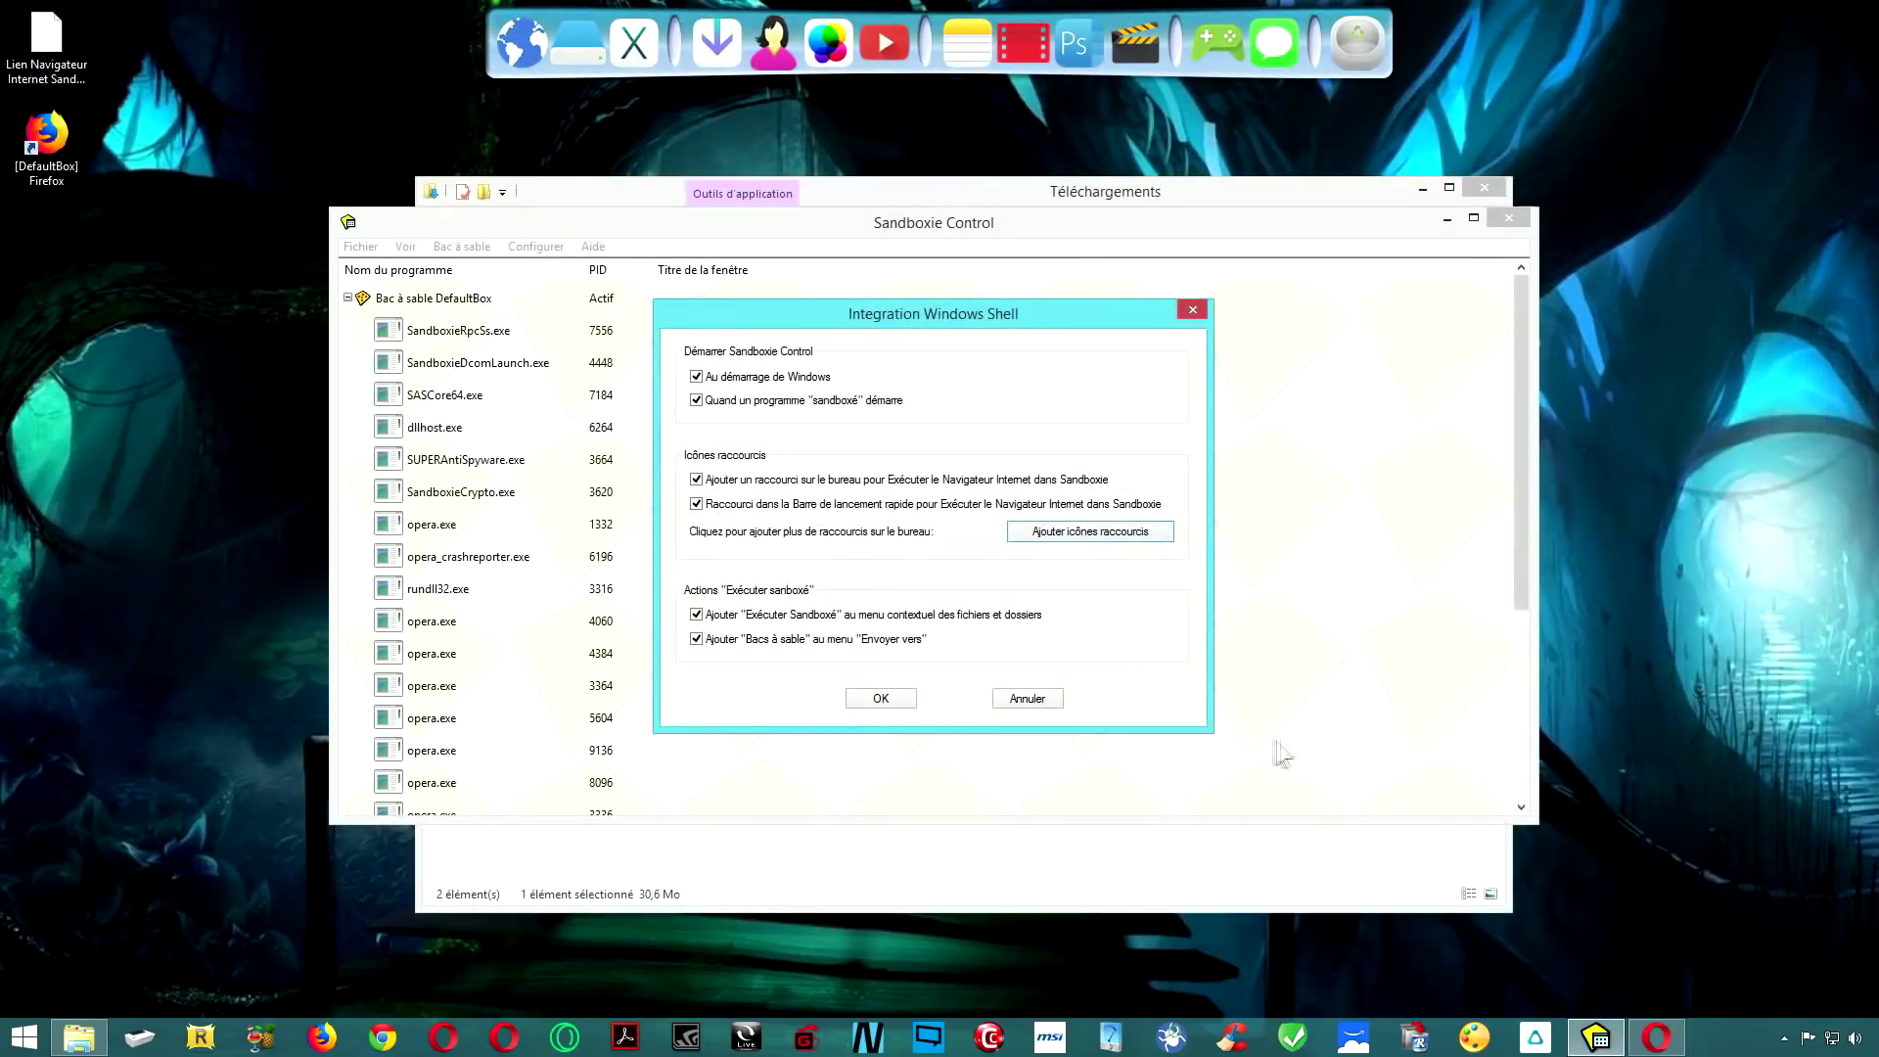
- Accept the Windows Shell integration settings and close the Téléchargements folder window
click(868, 699)
click(1487, 187)
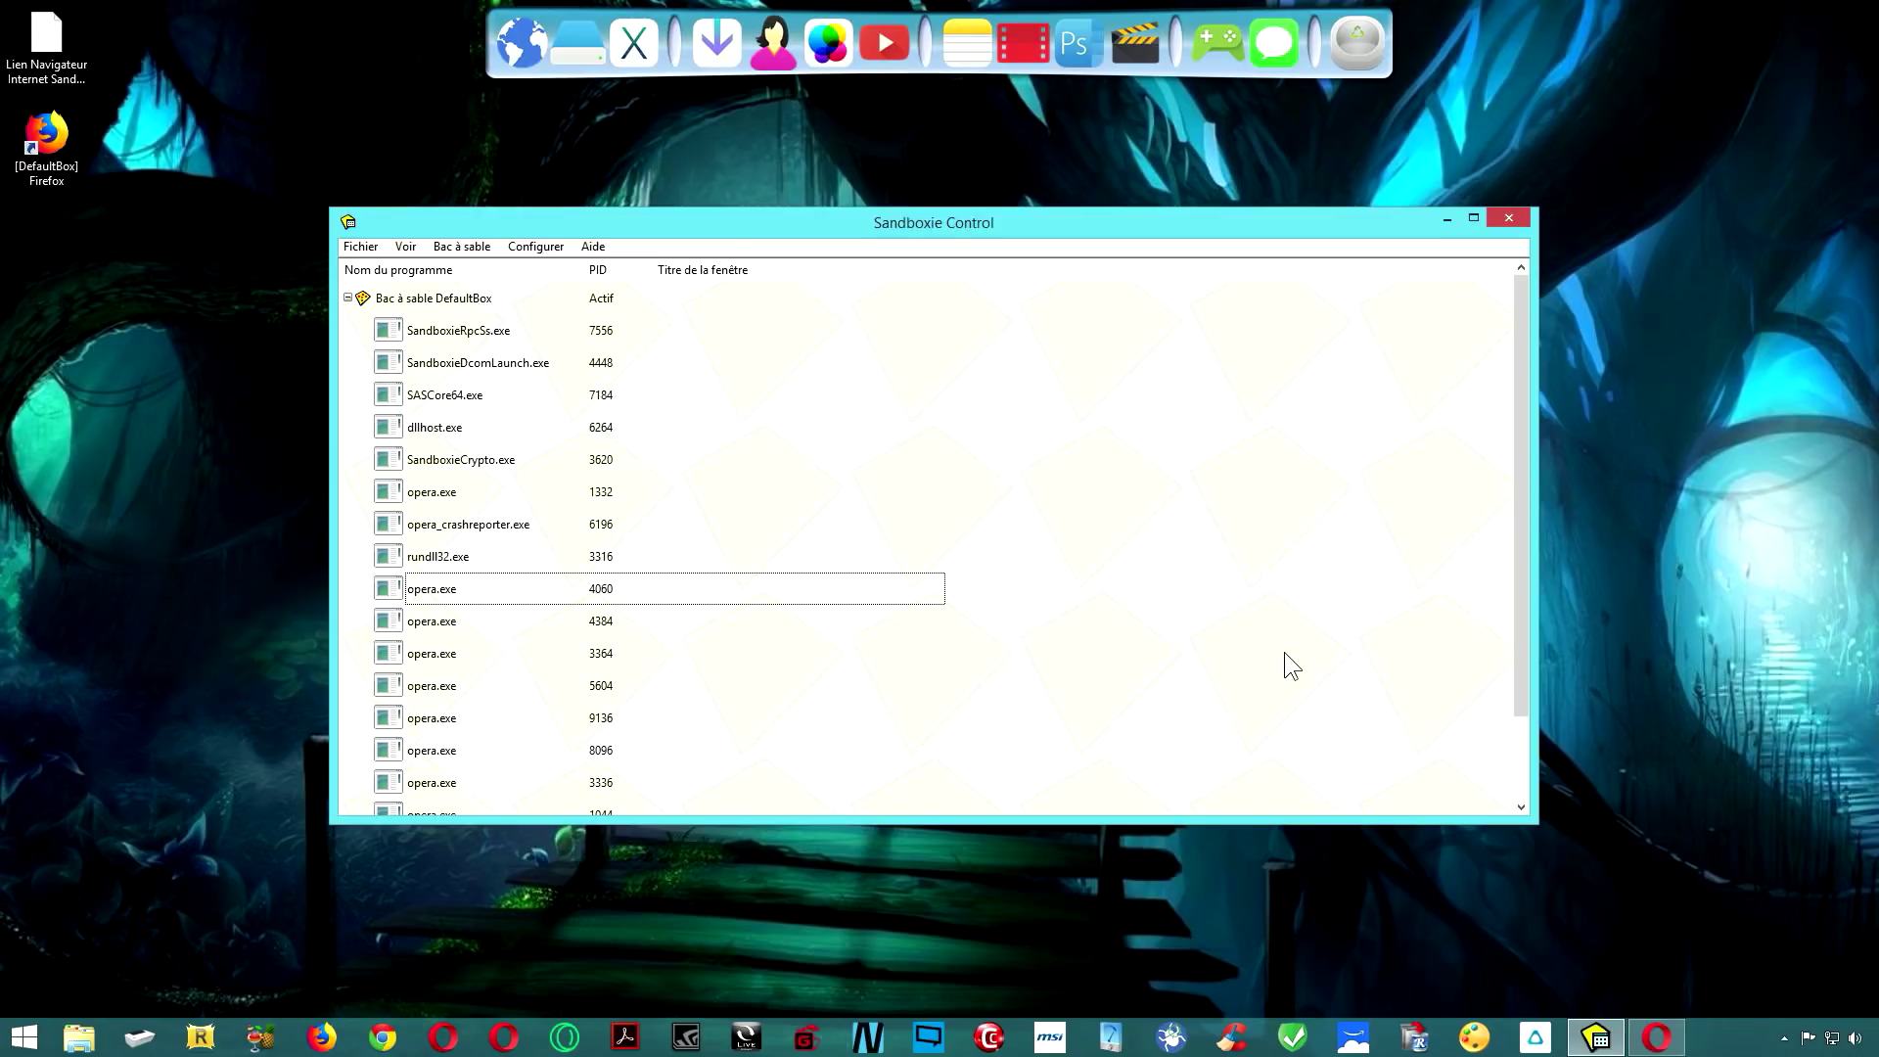
- Add Steam.exe from C:\Program Files (x86)\Steam to the program alerts and save the list
click(535, 246)
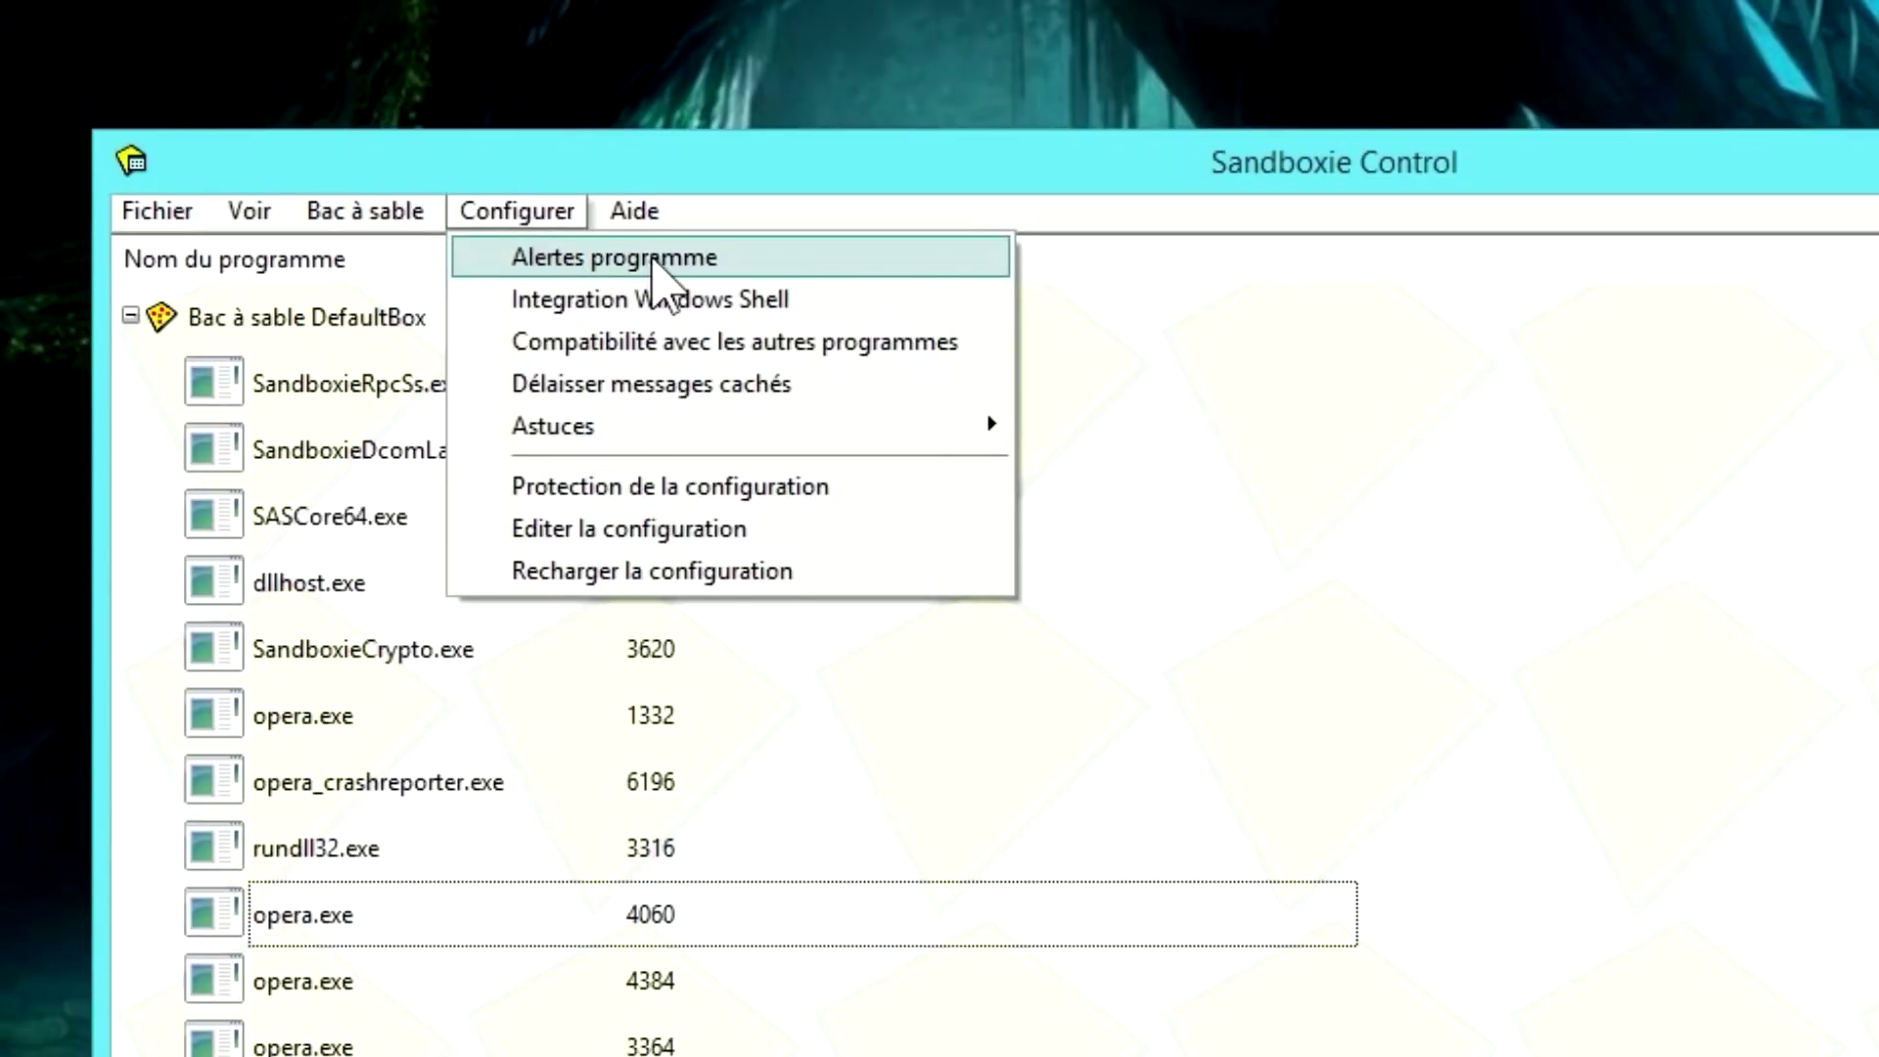
click(653, 263)
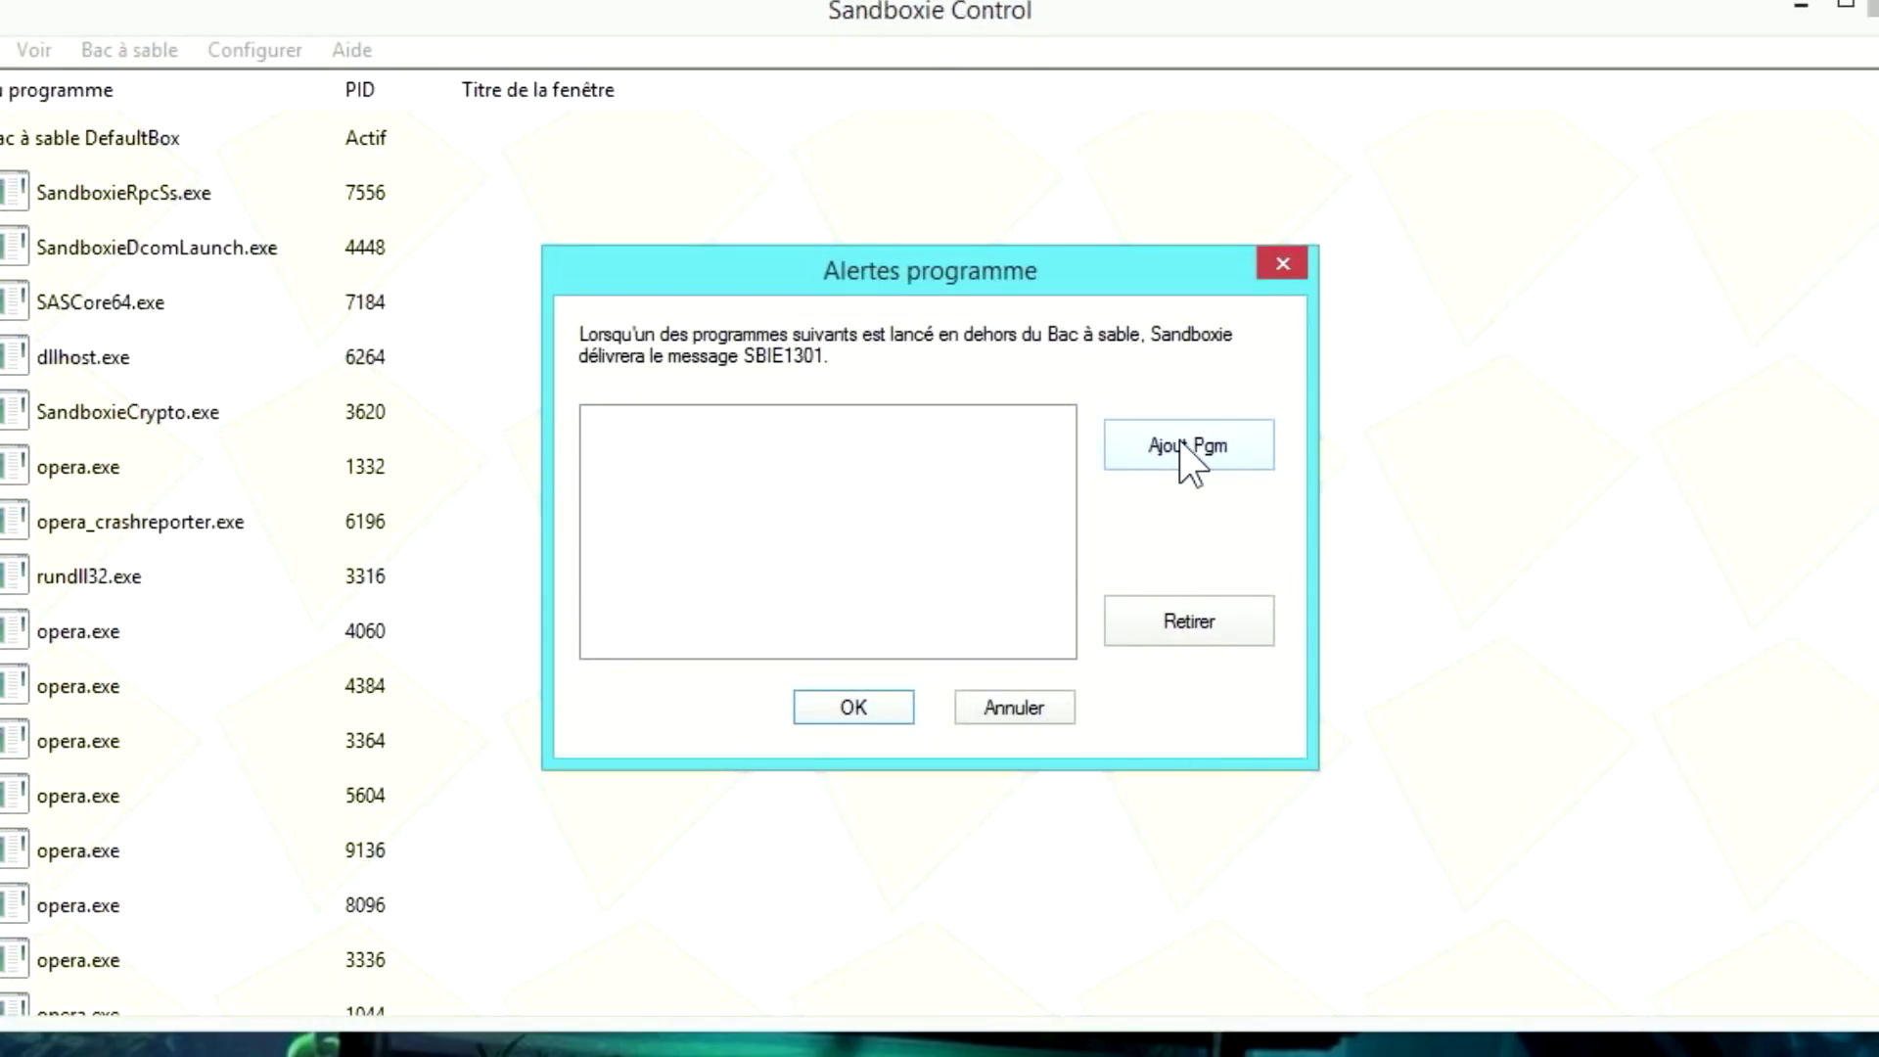
click(1196, 458)
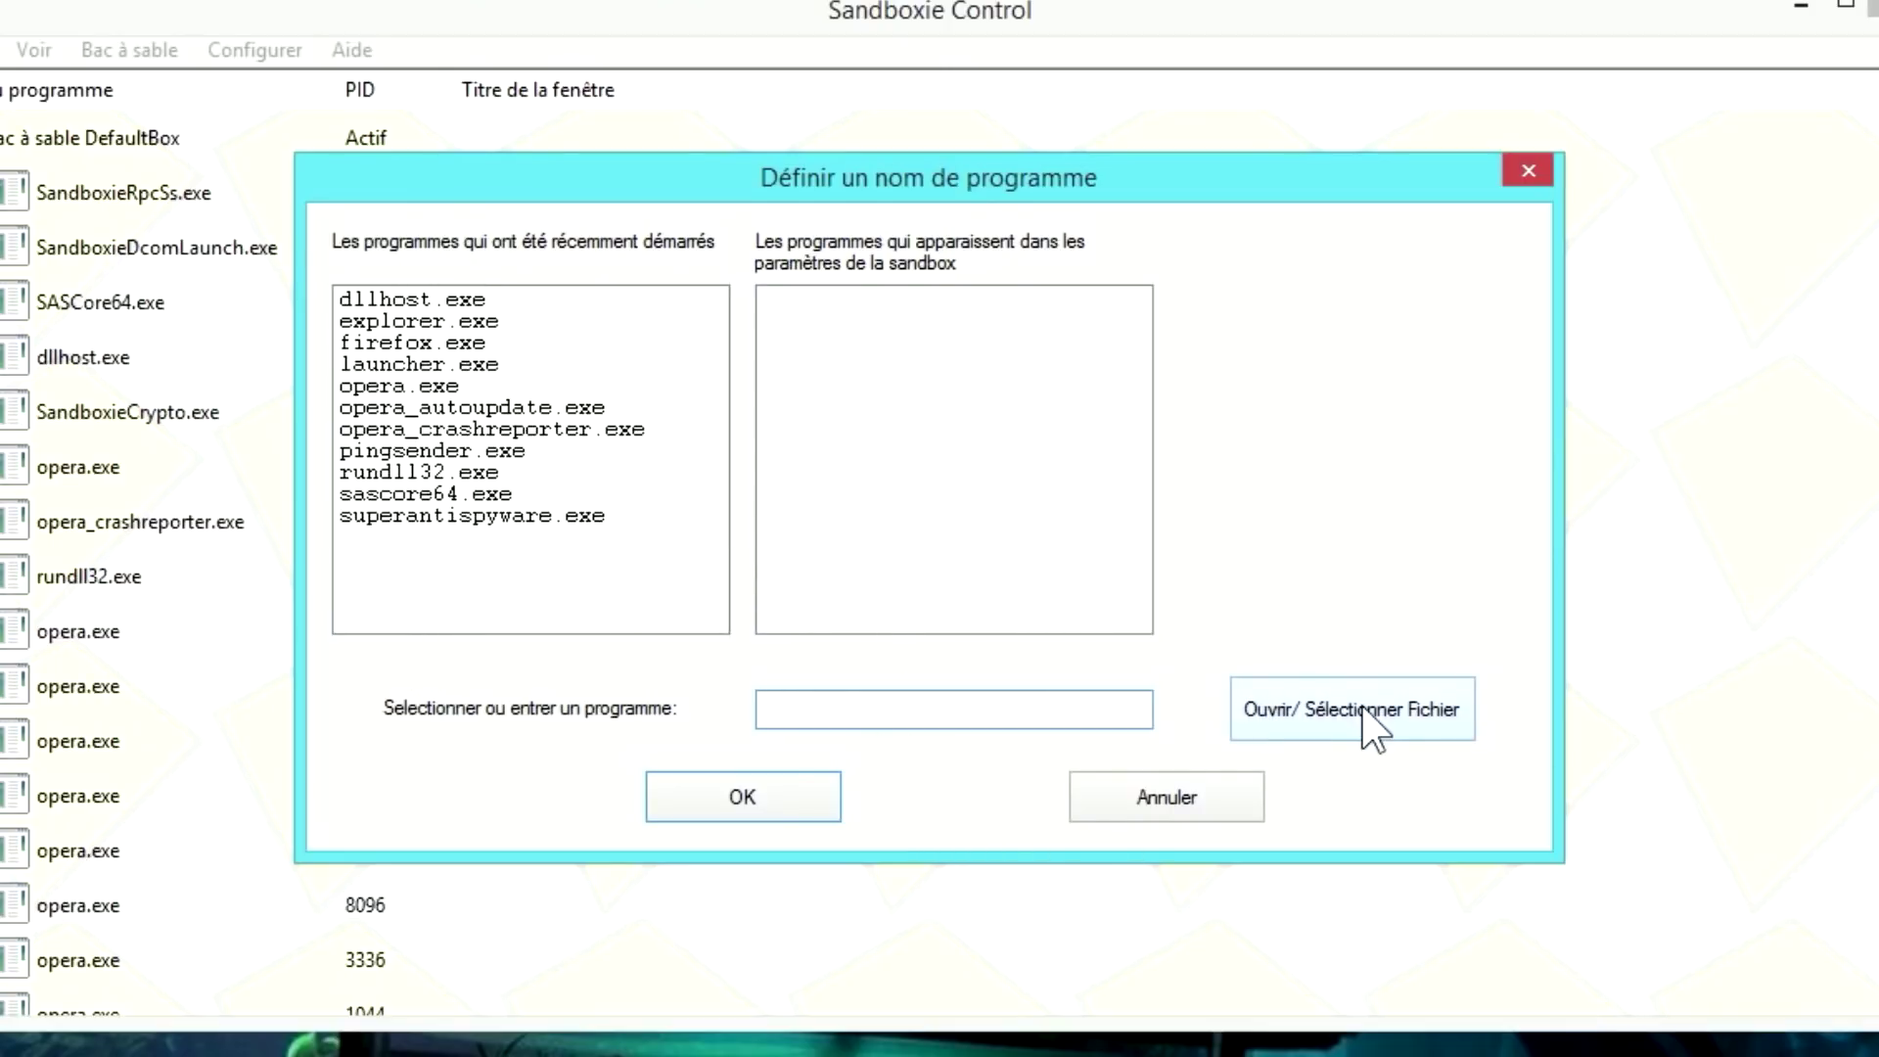
click(1370, 730)
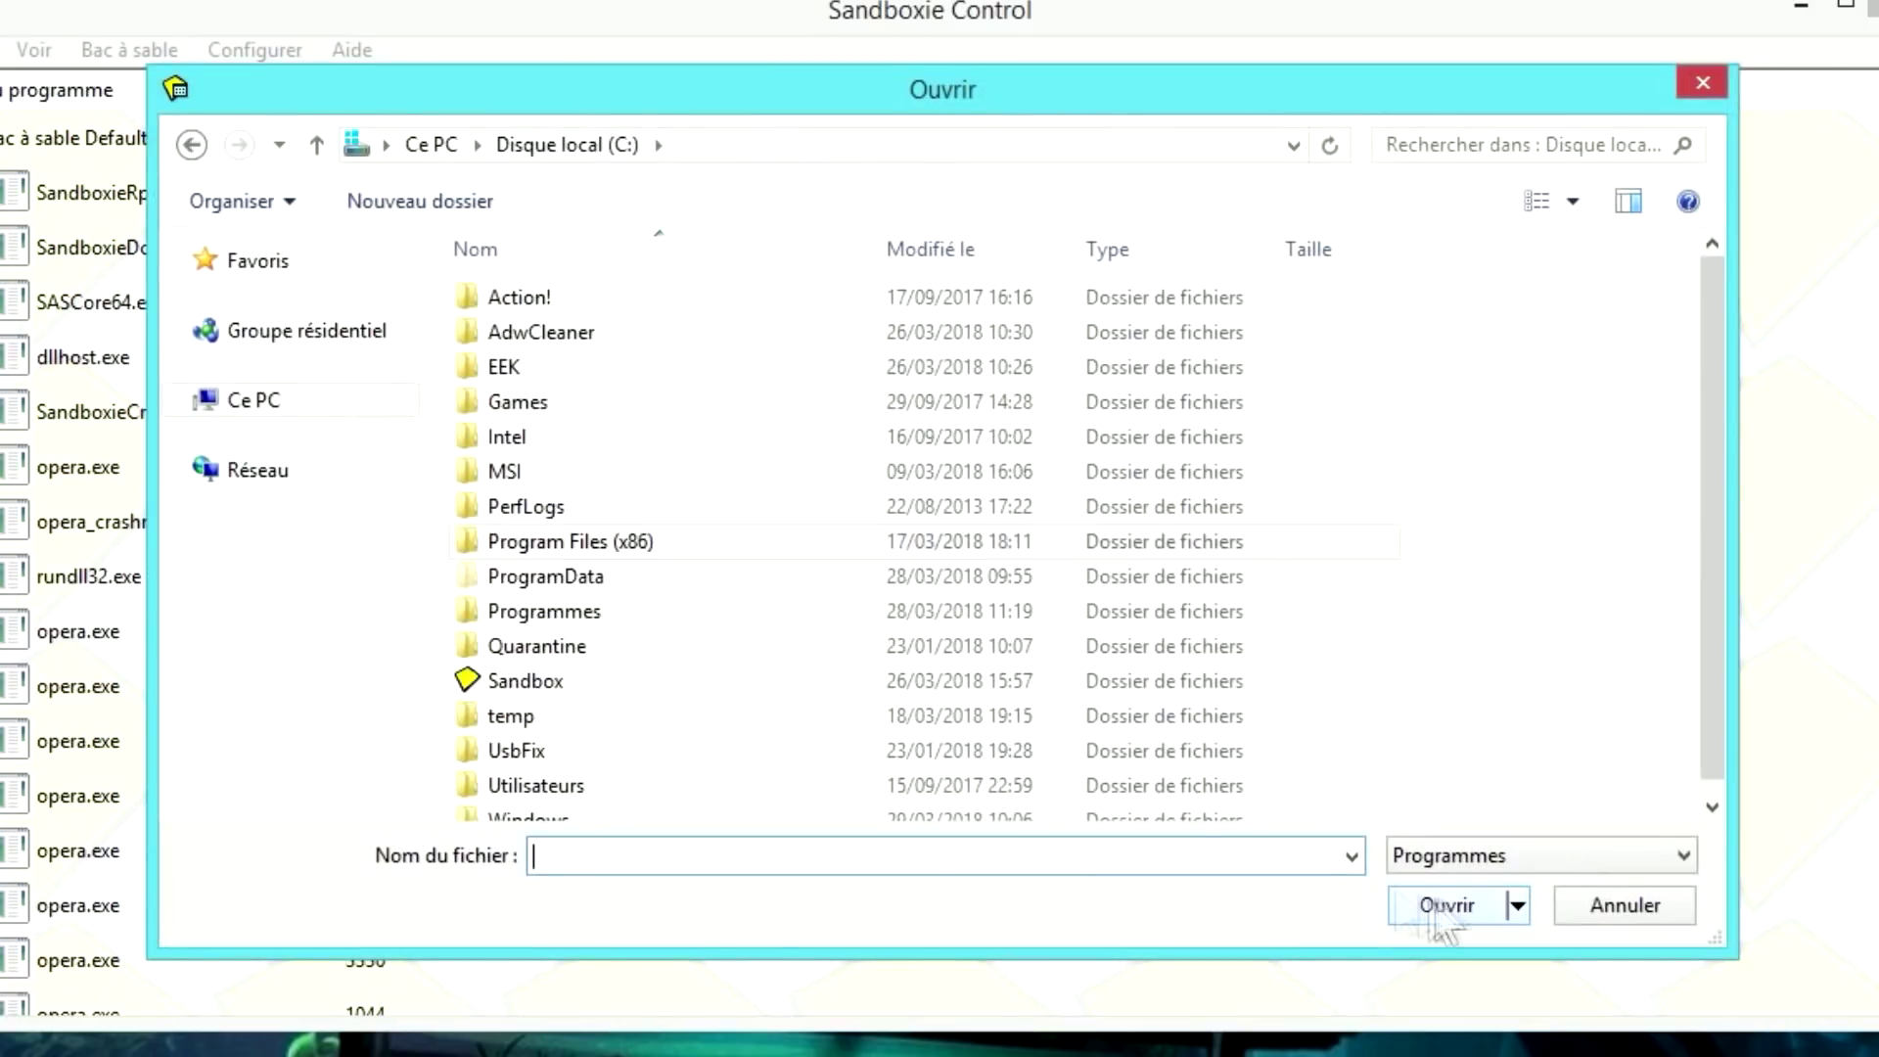
double_click(598, 545)
click(597, 544)
scroll(597, 562, down, 8)
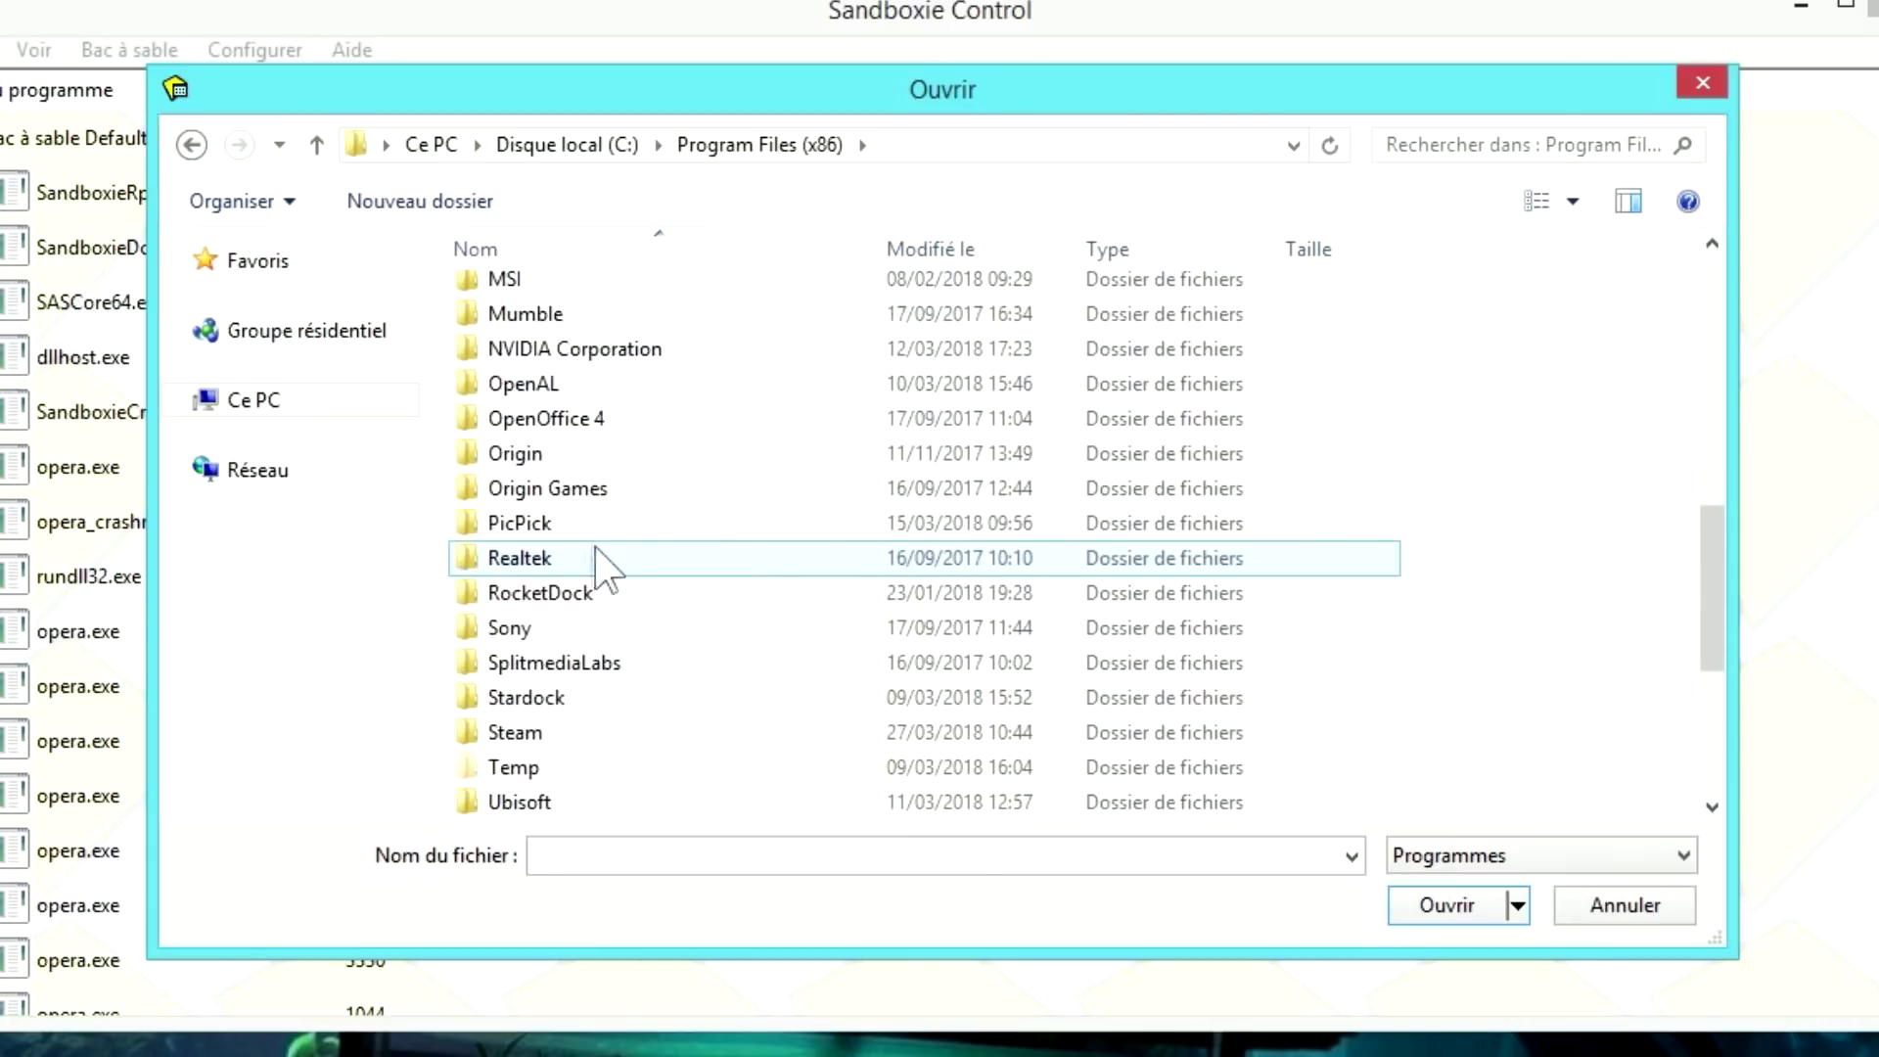
double_click(536, 734)
scroll(653, 719, down, 5)
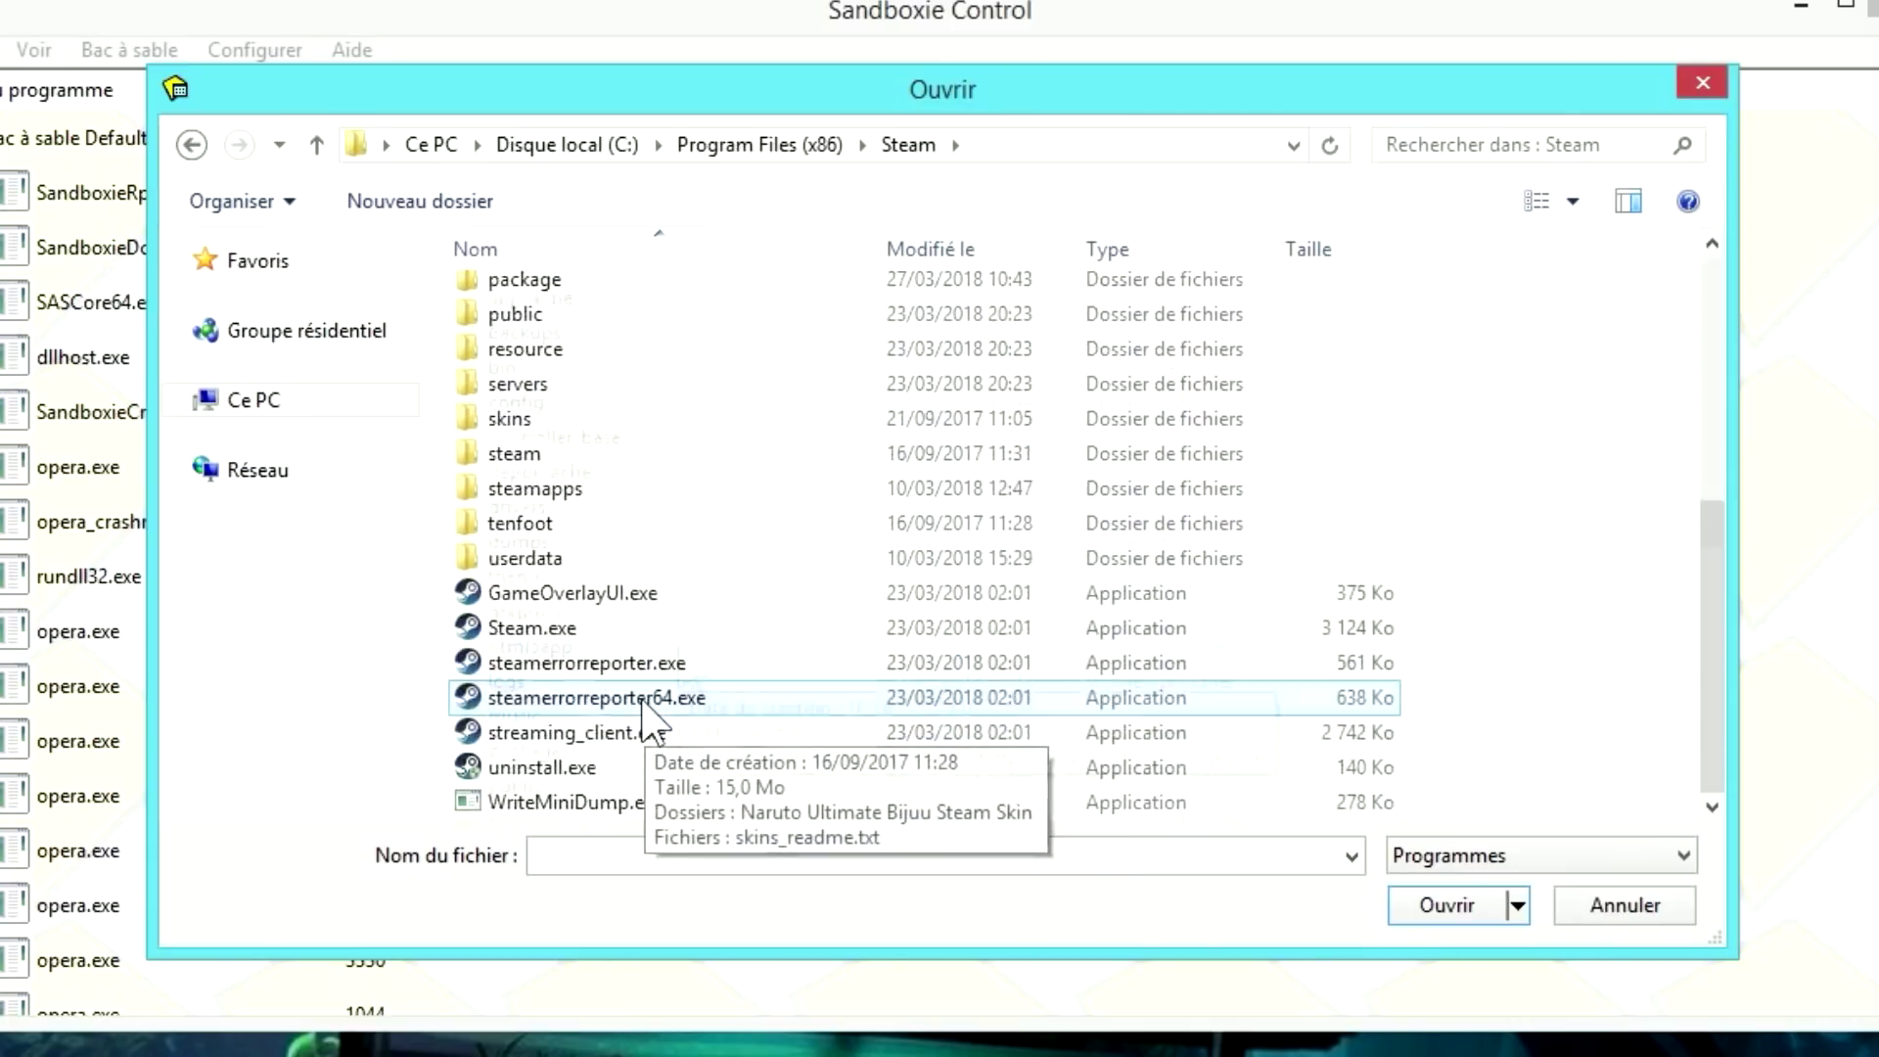
click(539, 632)
click(1443, 906)
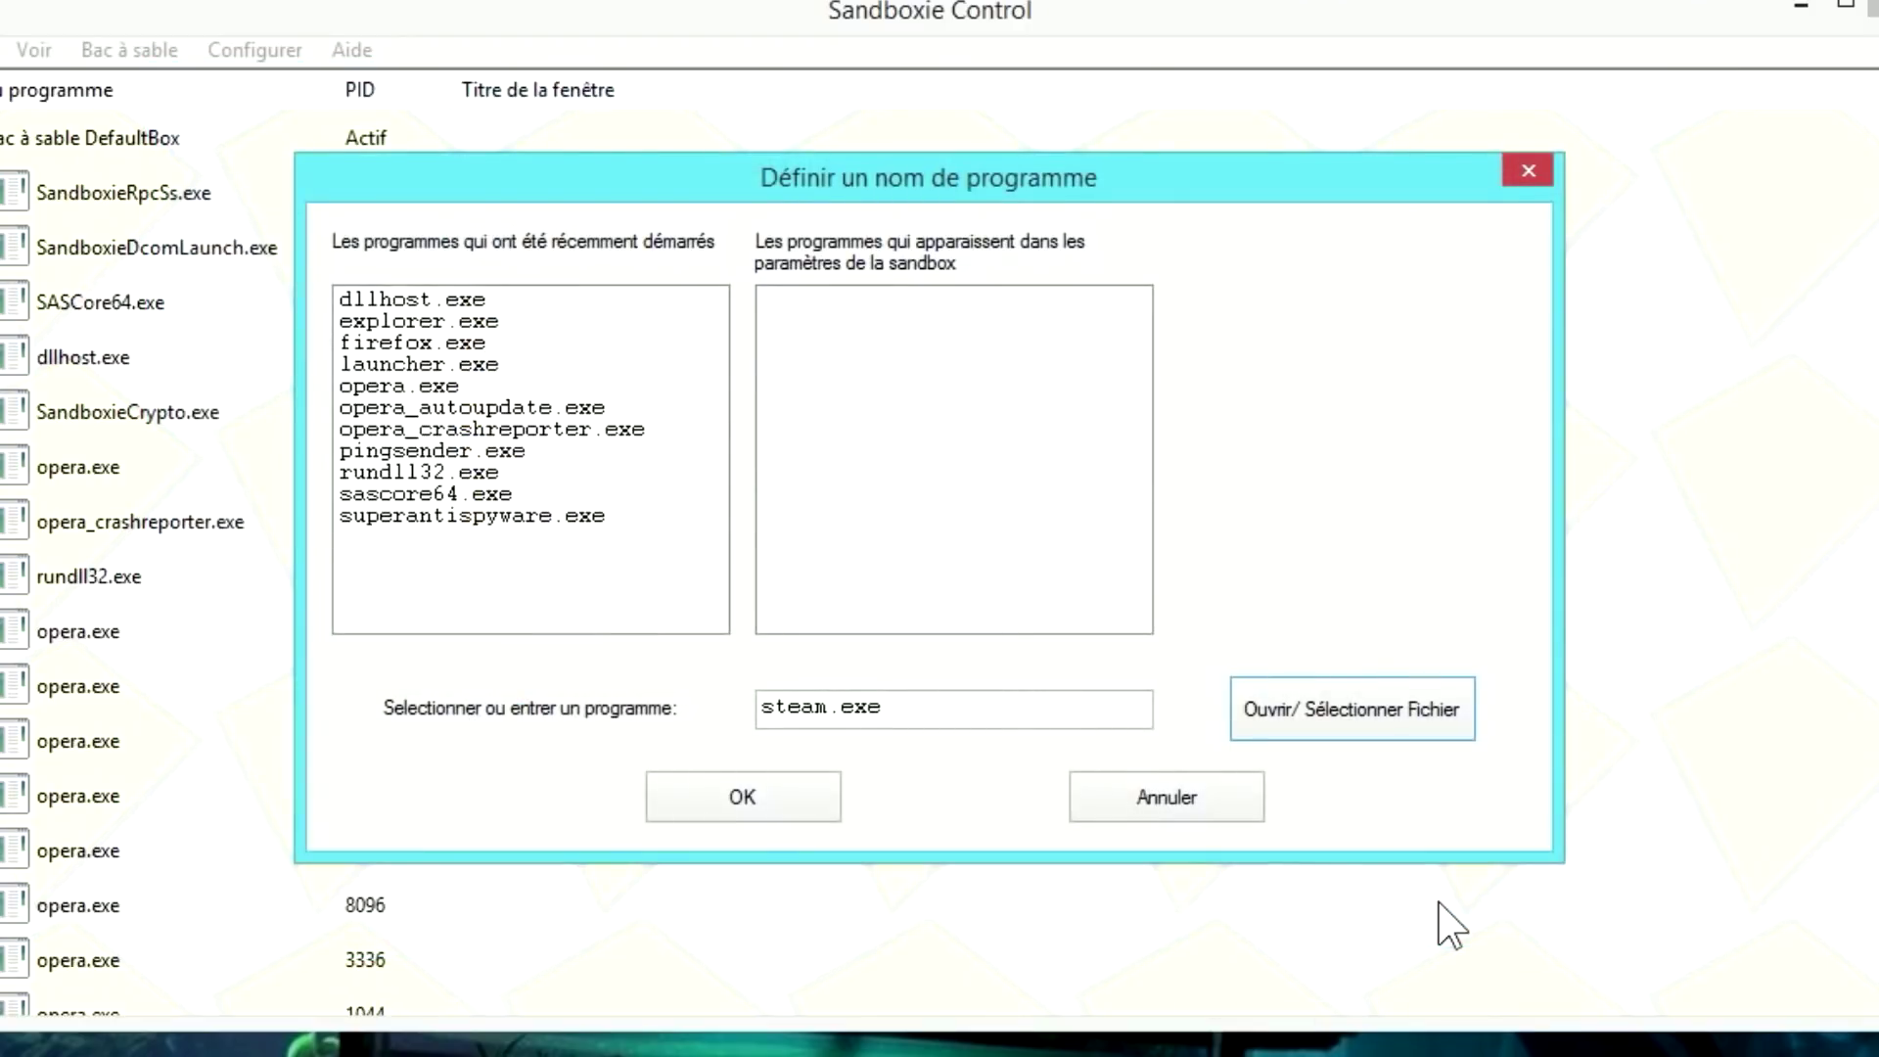
click(746, 805)
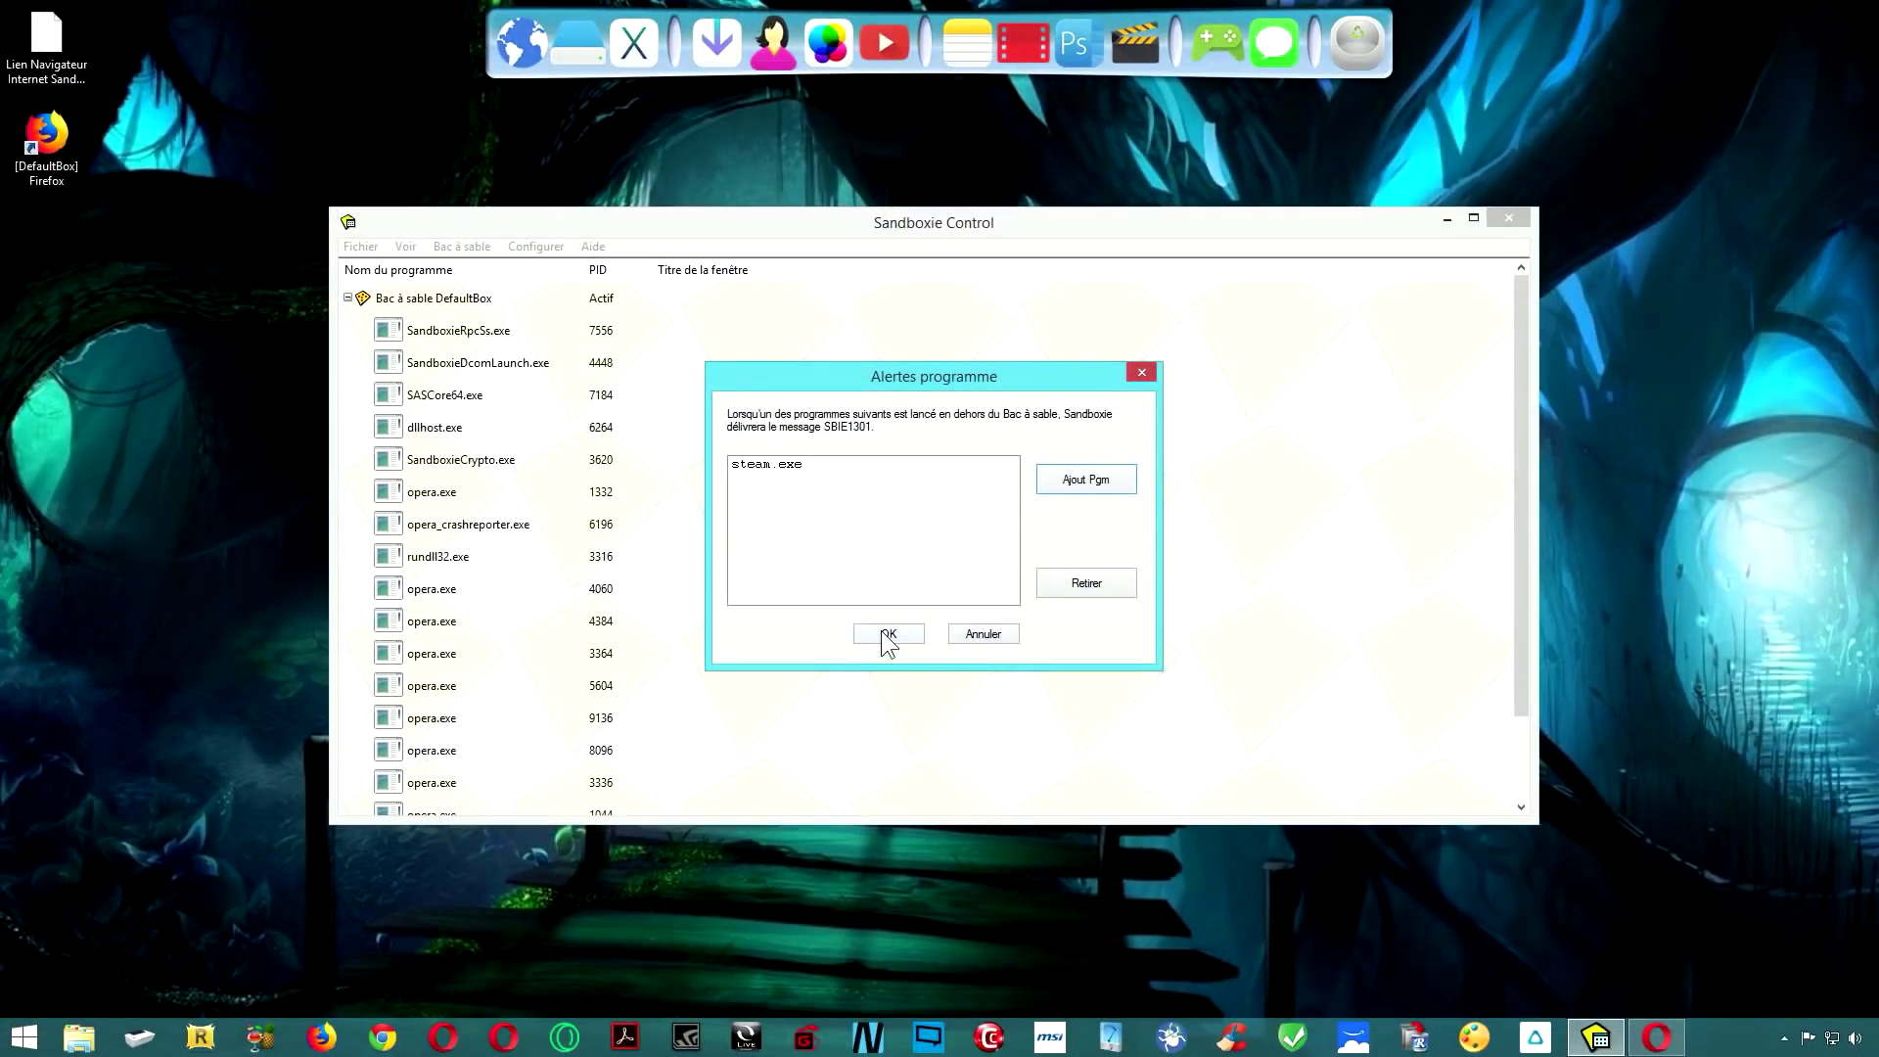
click(884, 634)
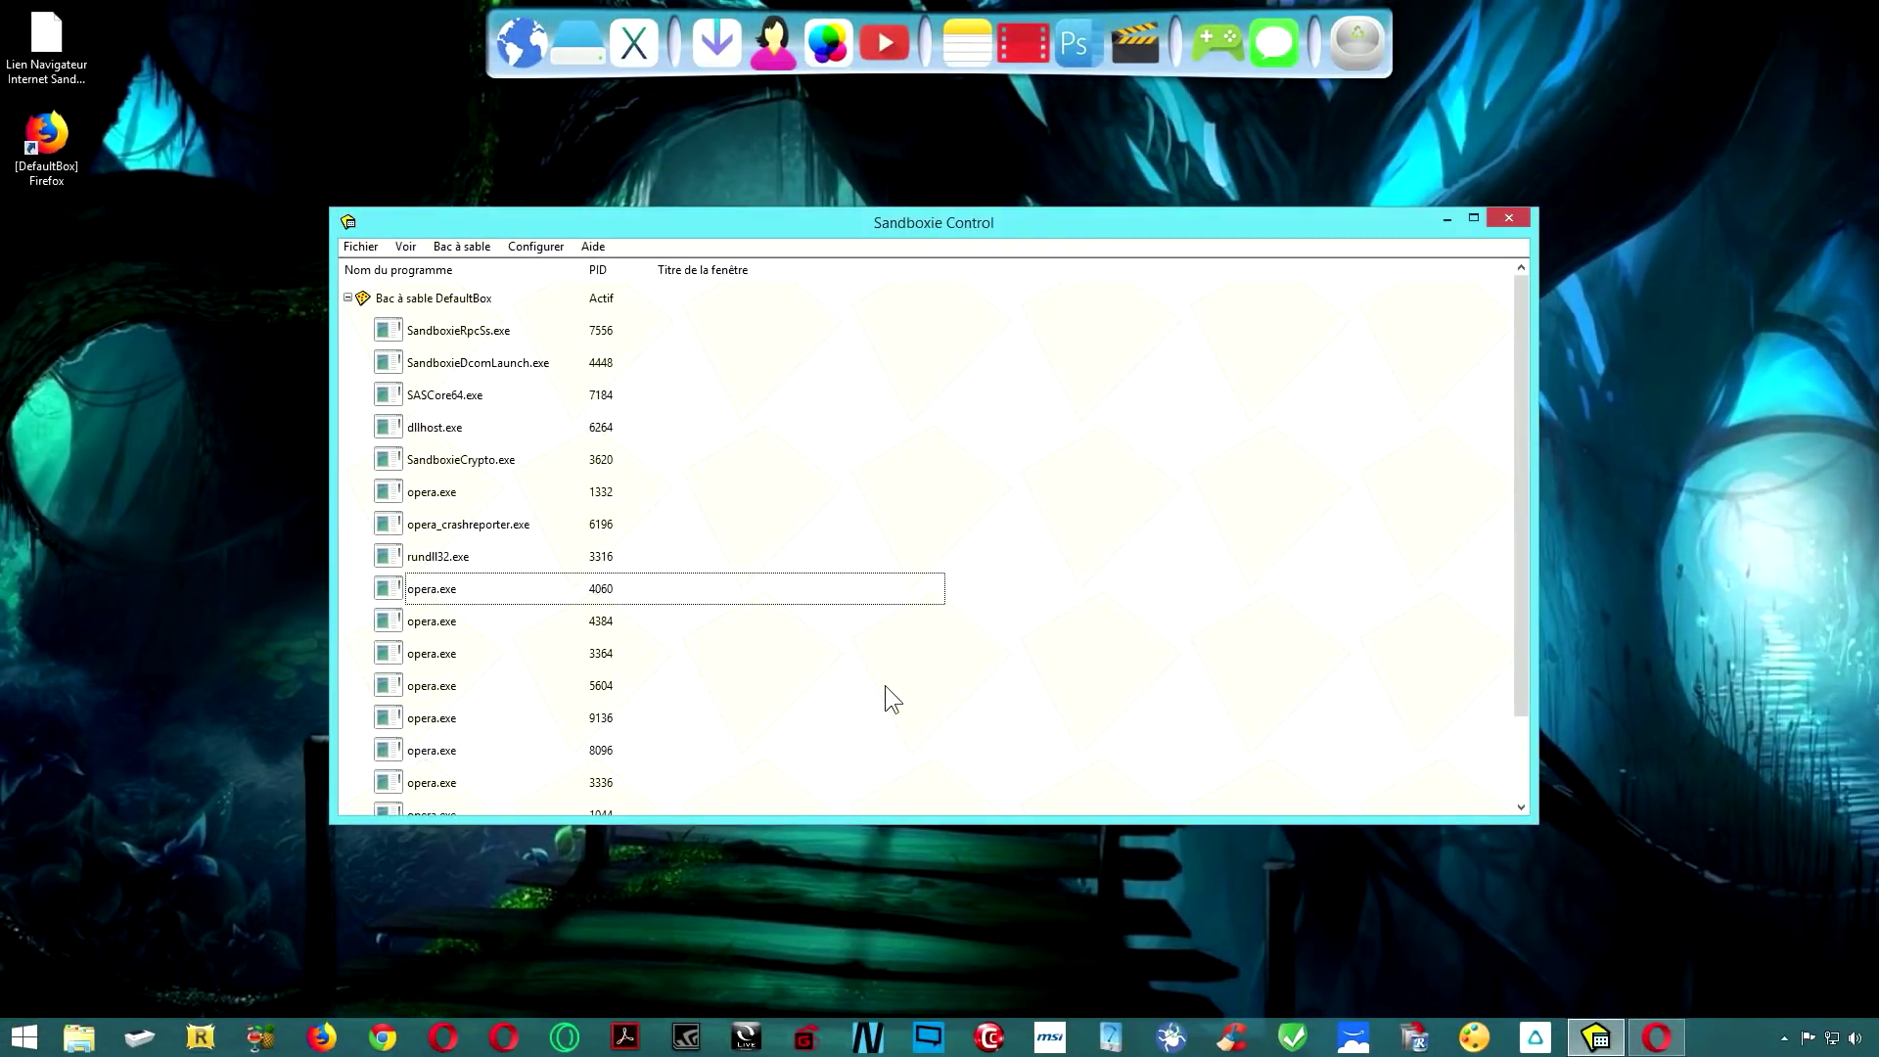
- Start Steam outside the sandbox to test its program alert, and dismiss the Sandboxie message window
click(1213, 47)
click(1295, 201)
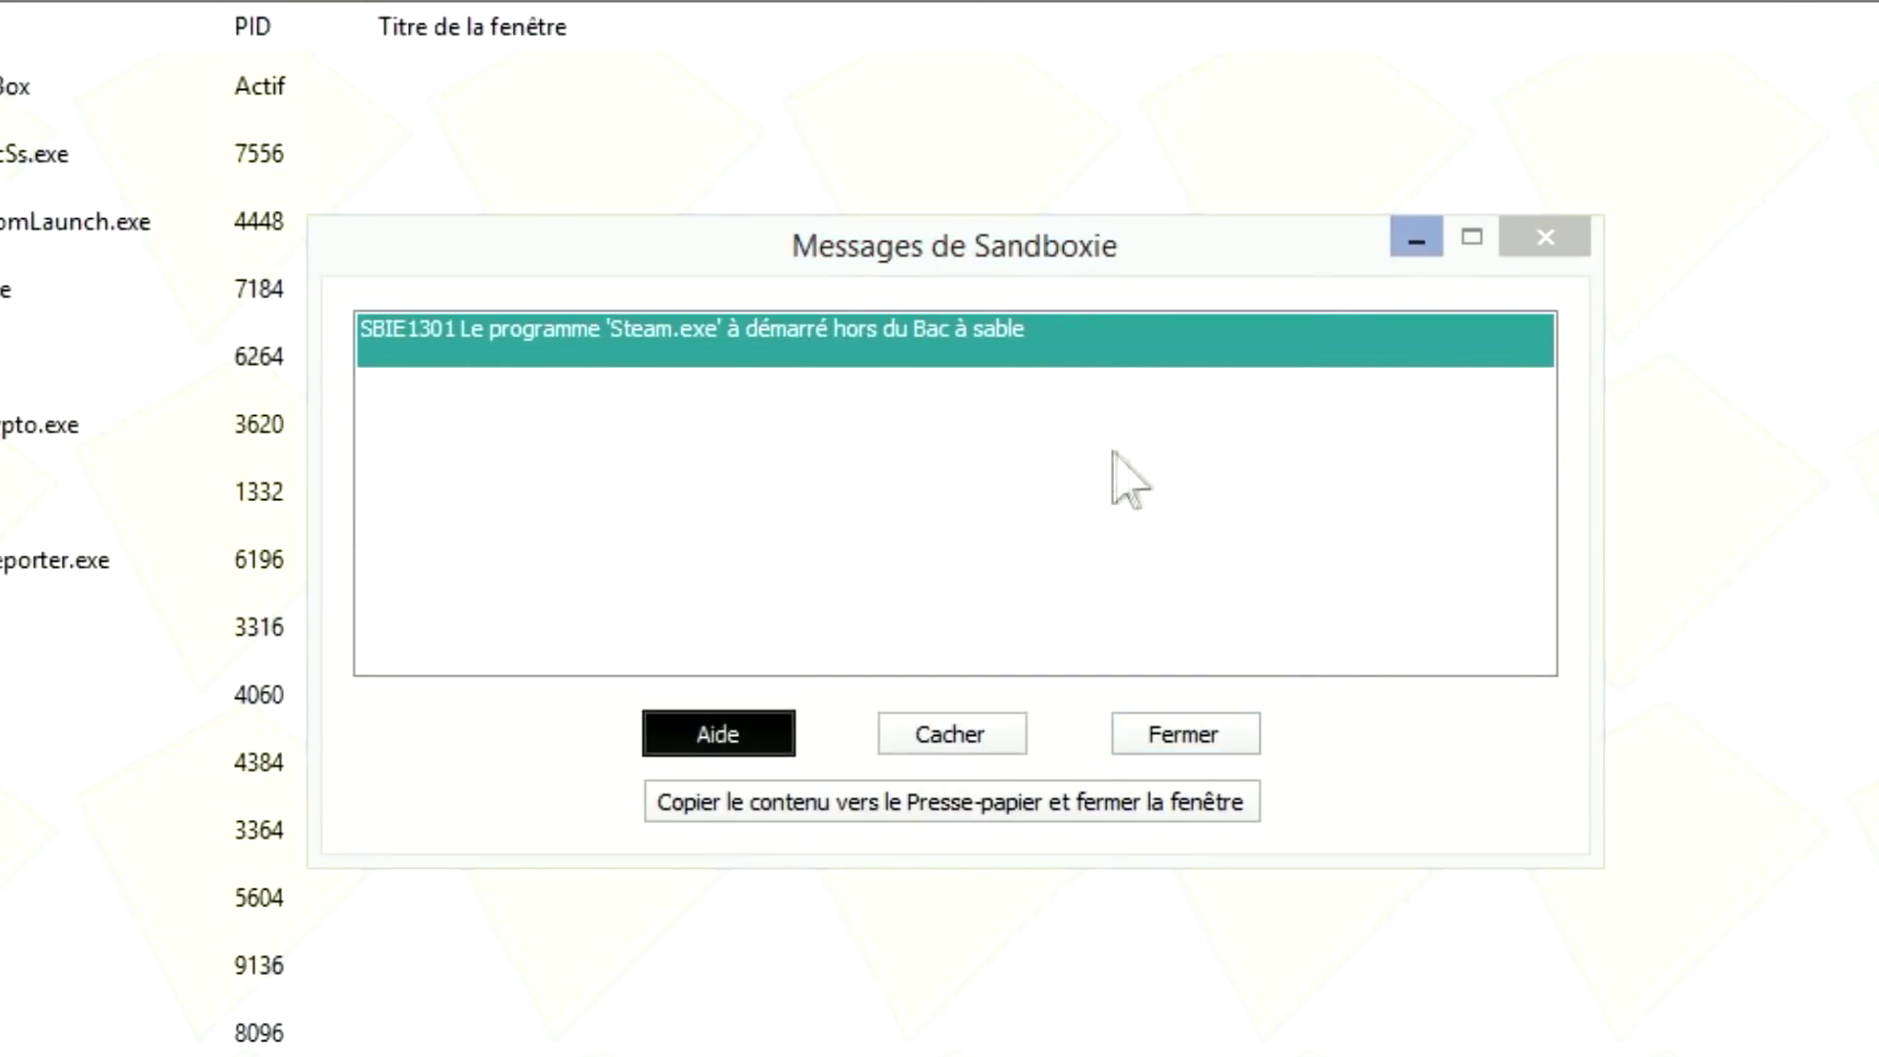
click(1070, 245)
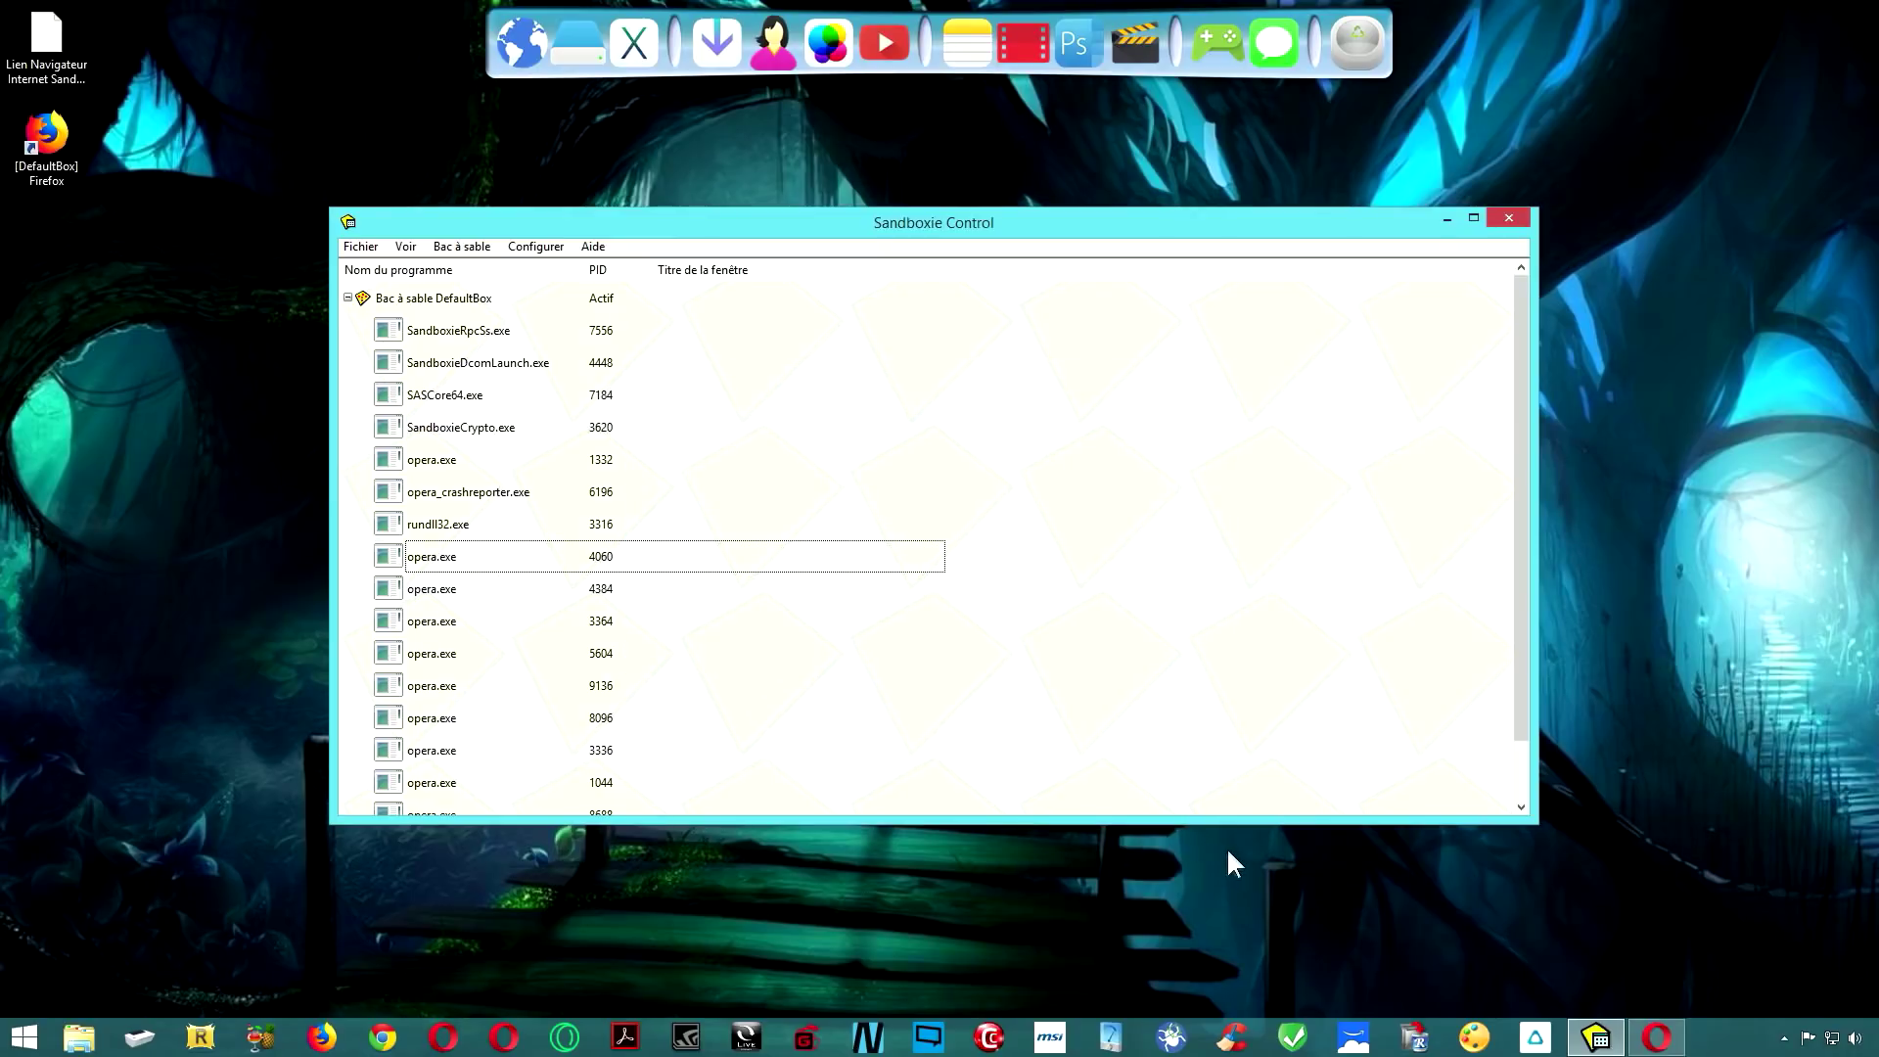
click(1229, 852)
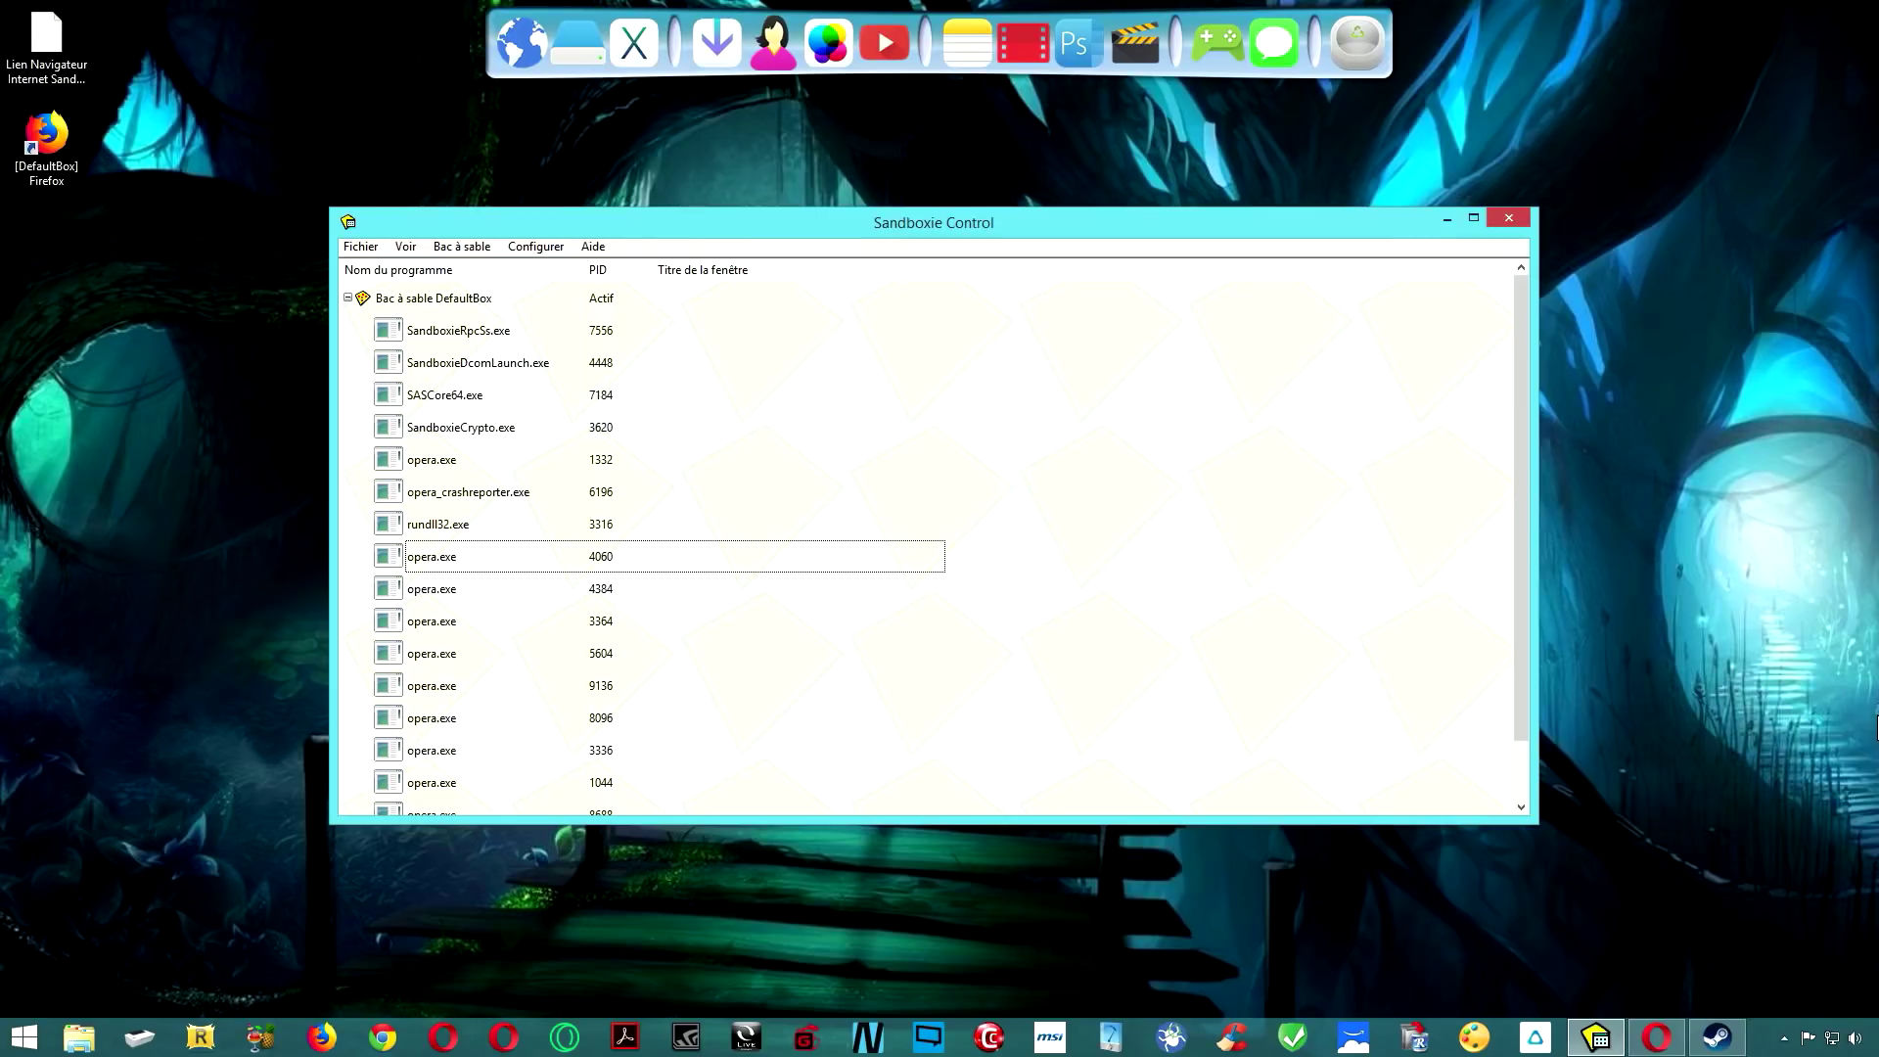
click(452, 249)
mouse_move(675, 269)
mouse_move(829, 276)
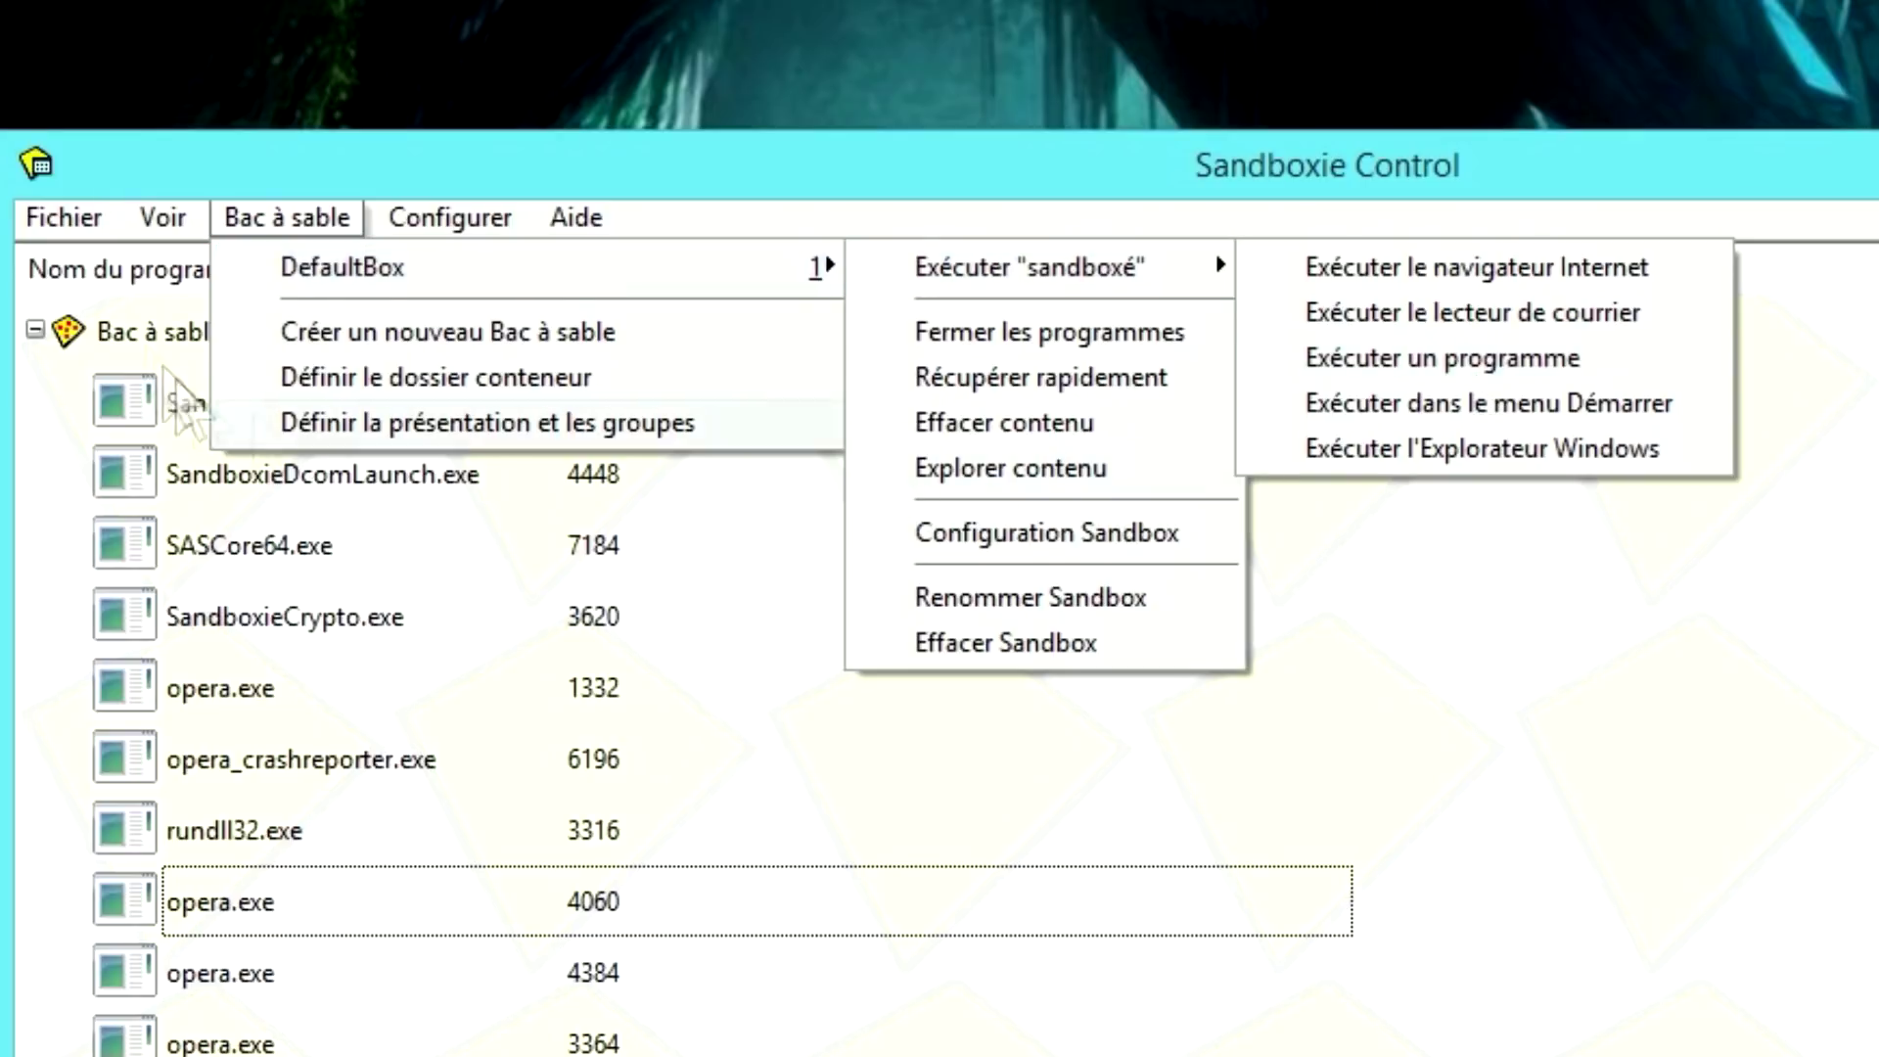
- Switch to the Fichiers et dossiers view and expand Tous les fichiers et dossiers down to Lecteurs\C\Program Files in DefaultBox
mouse_move(142, 223)
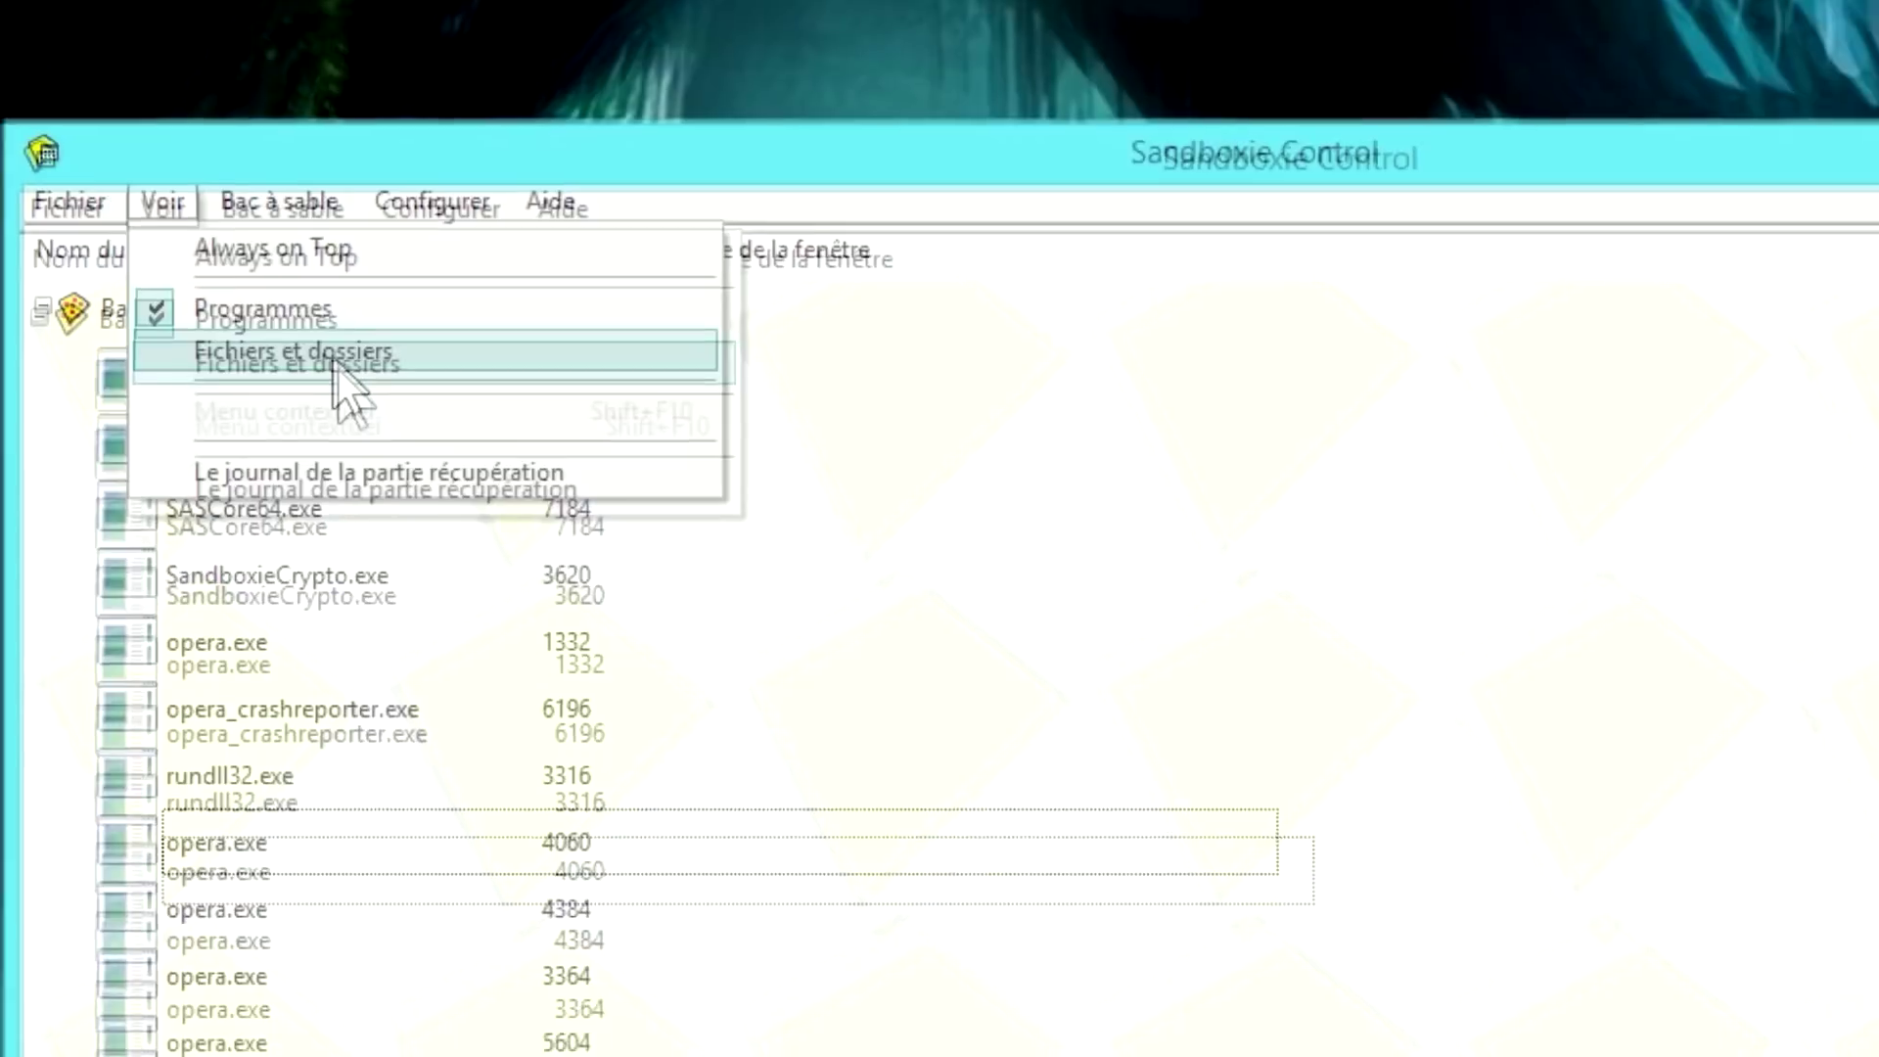
click(334, 358)
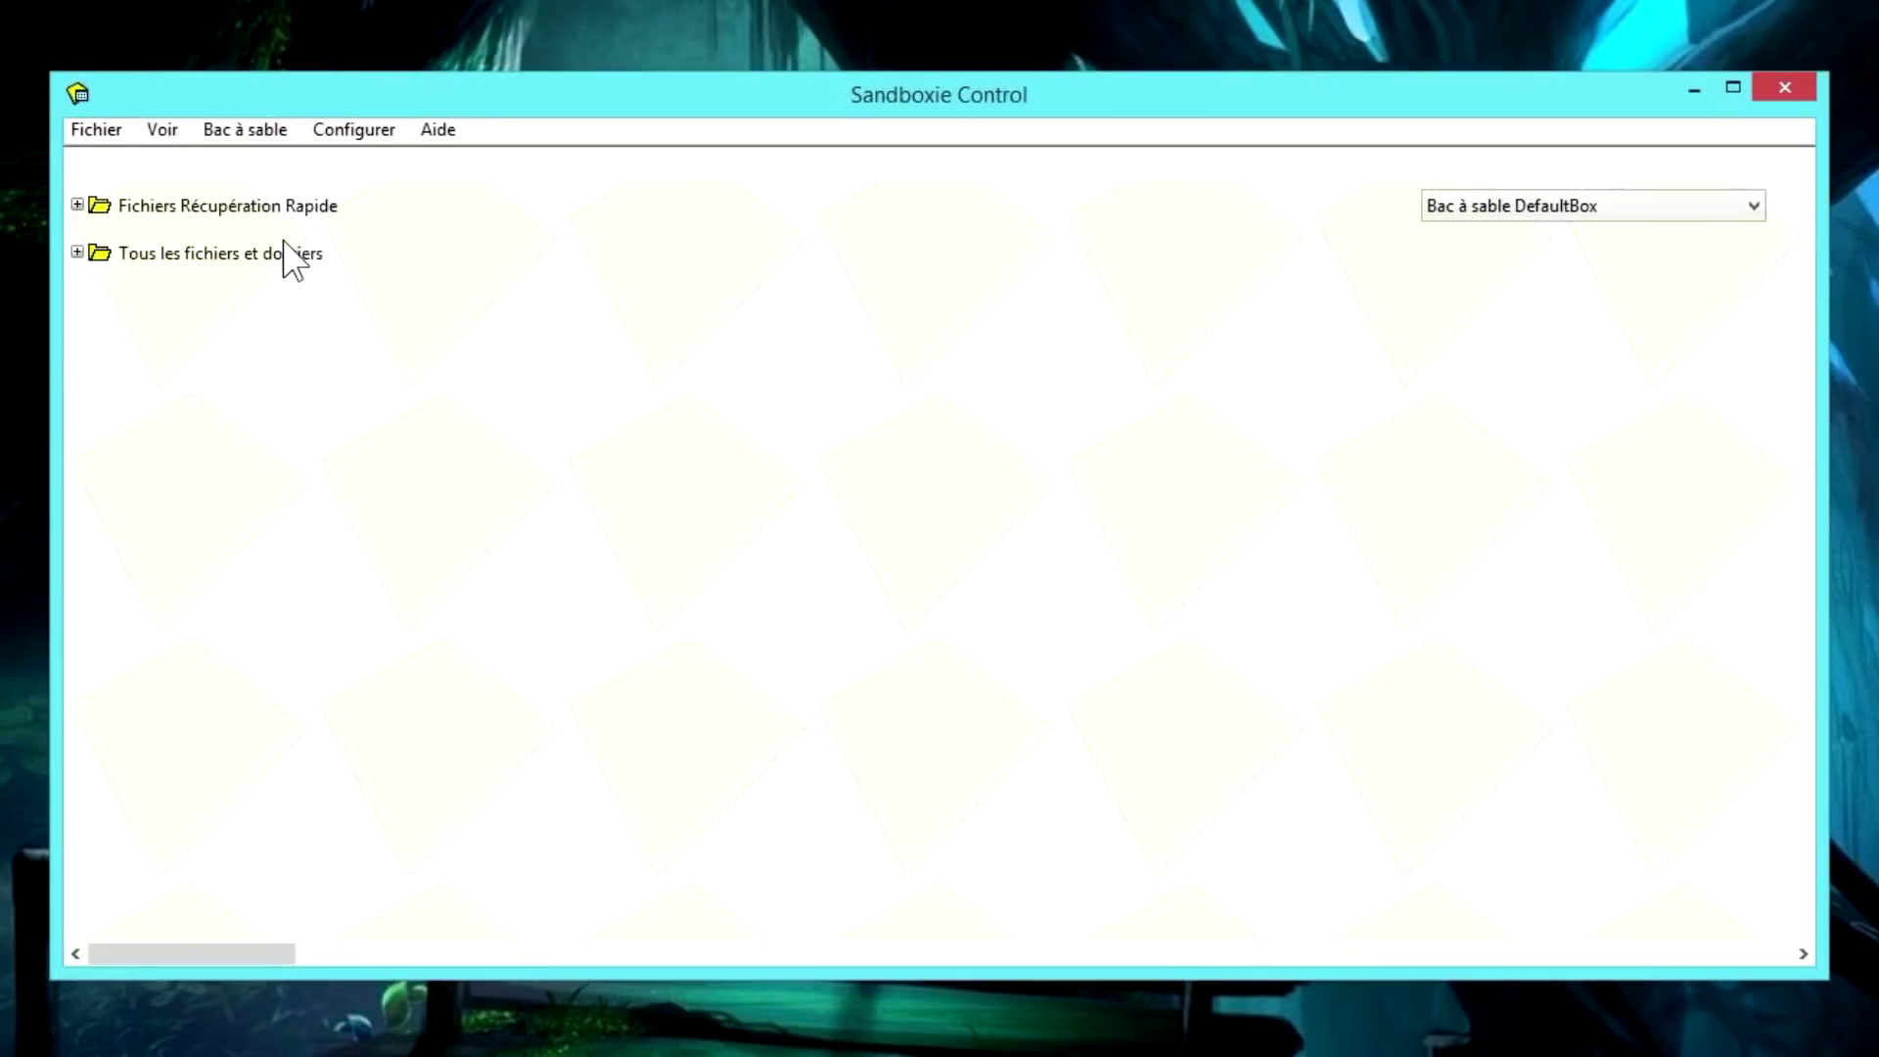
click(78, 253)
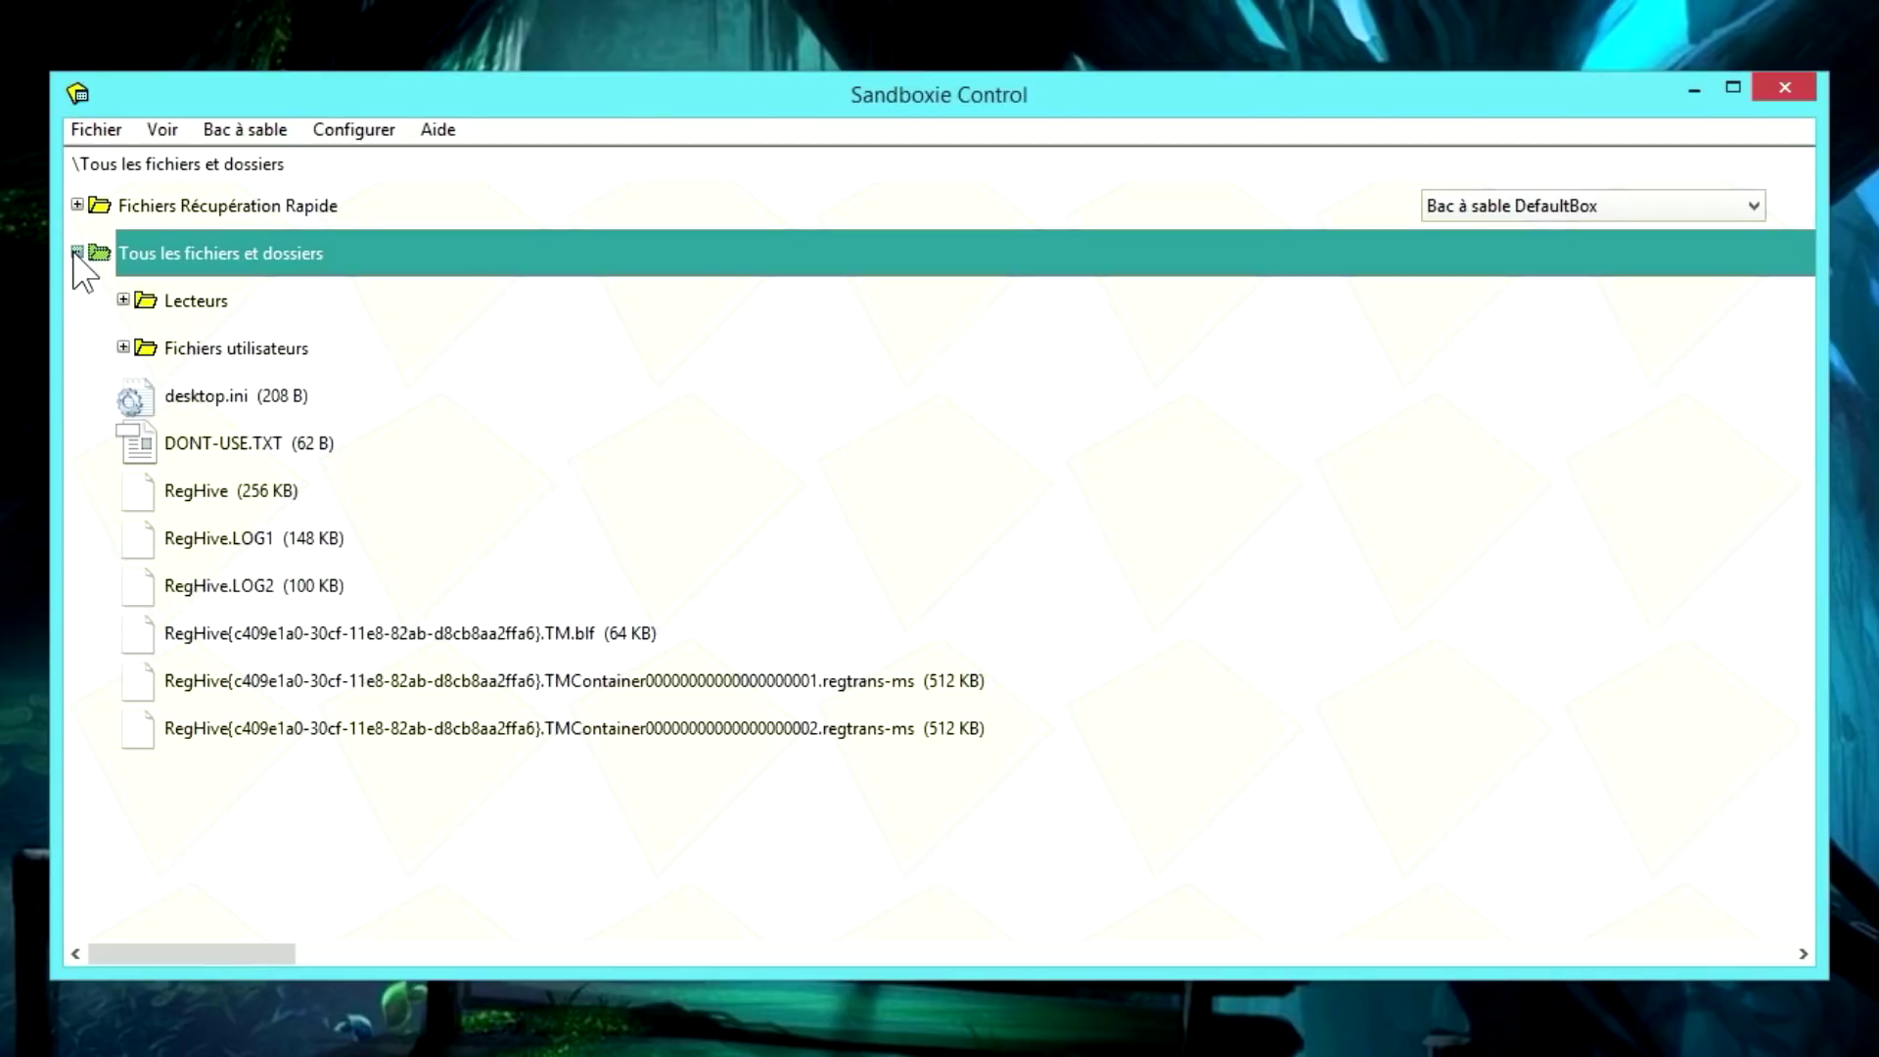
click(123, 299)
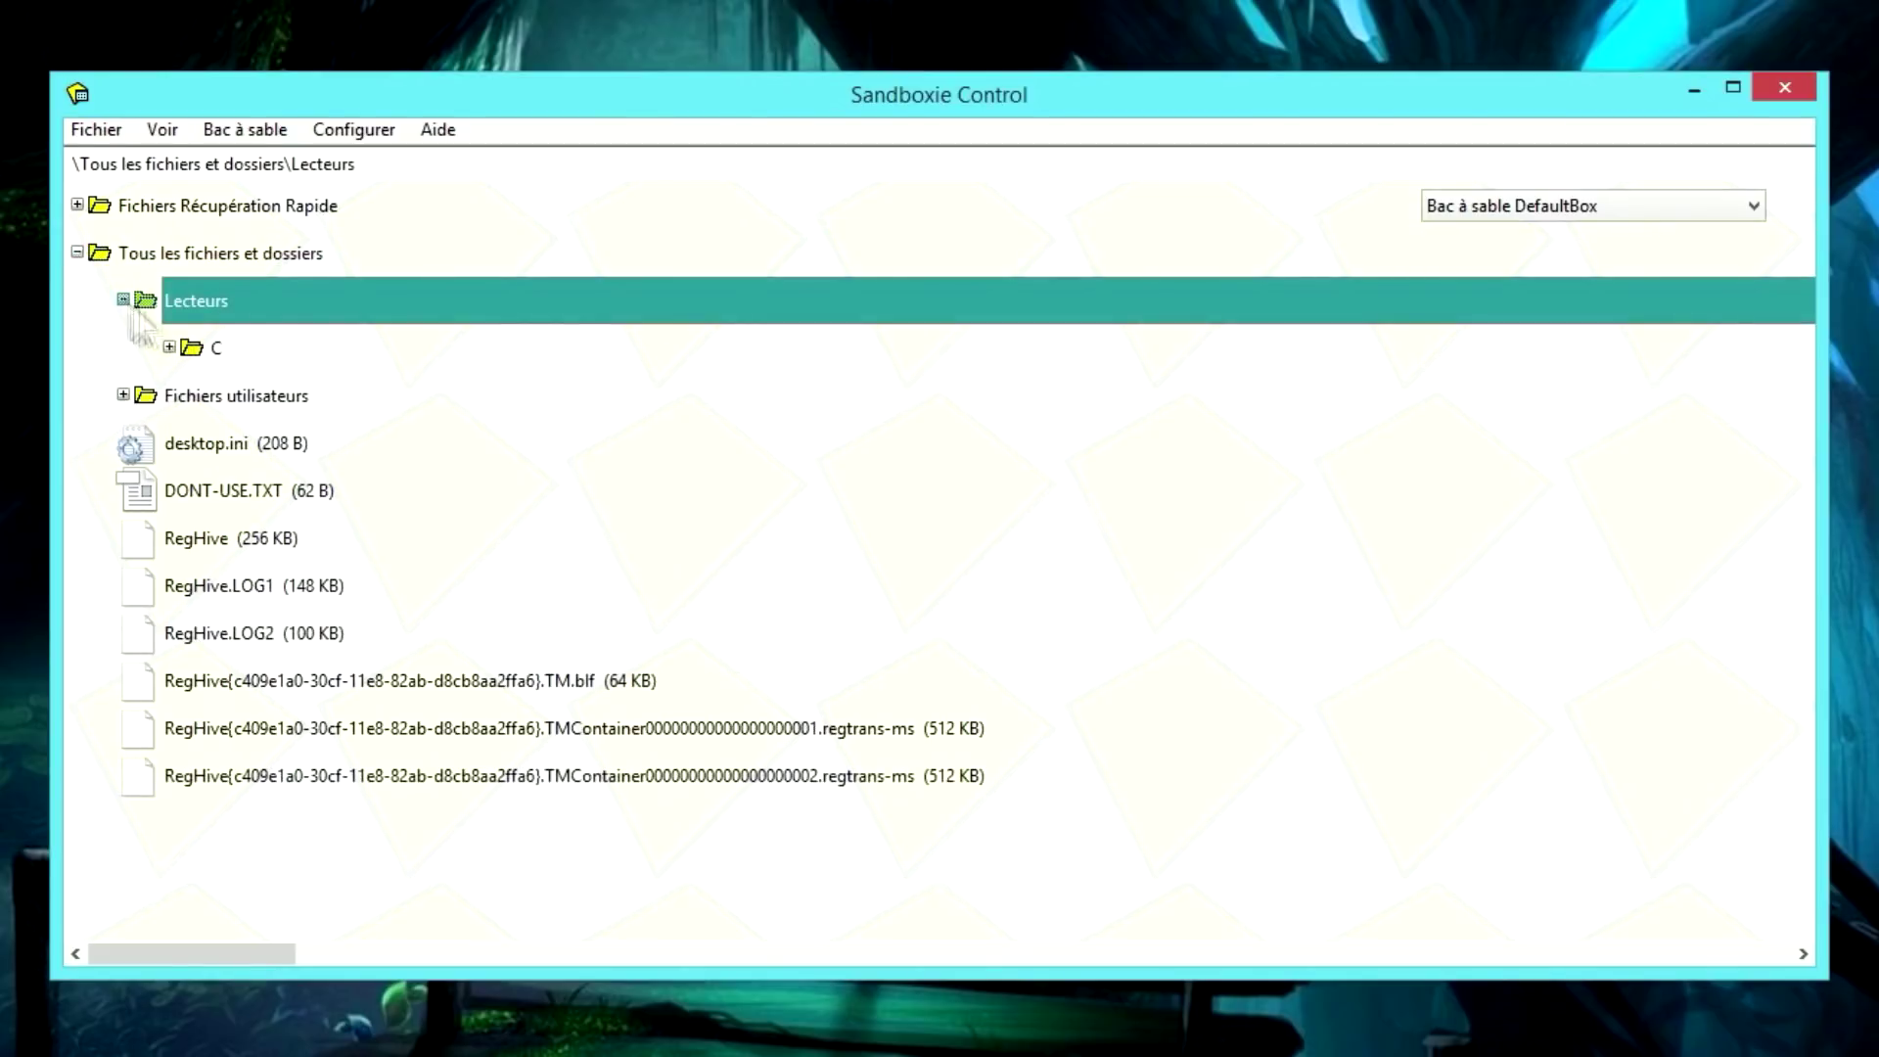
click(169, 348)
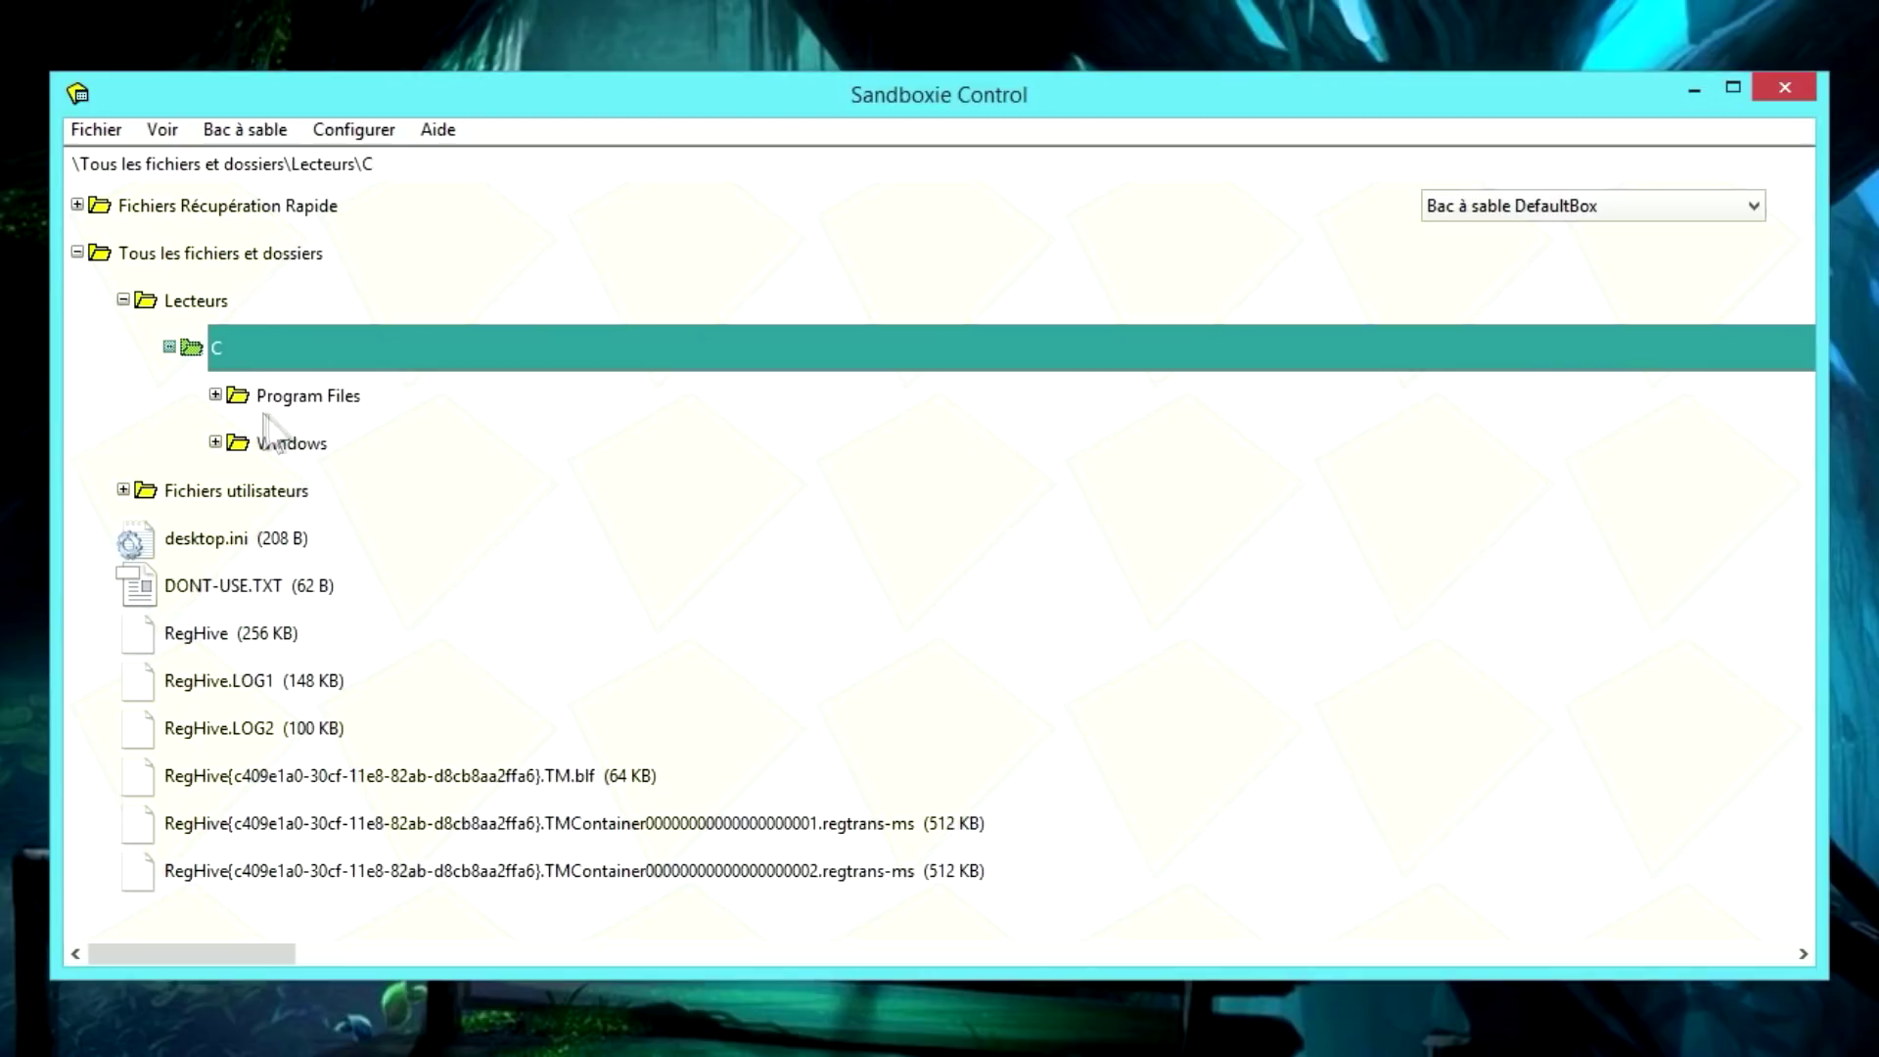
click(215, 395)
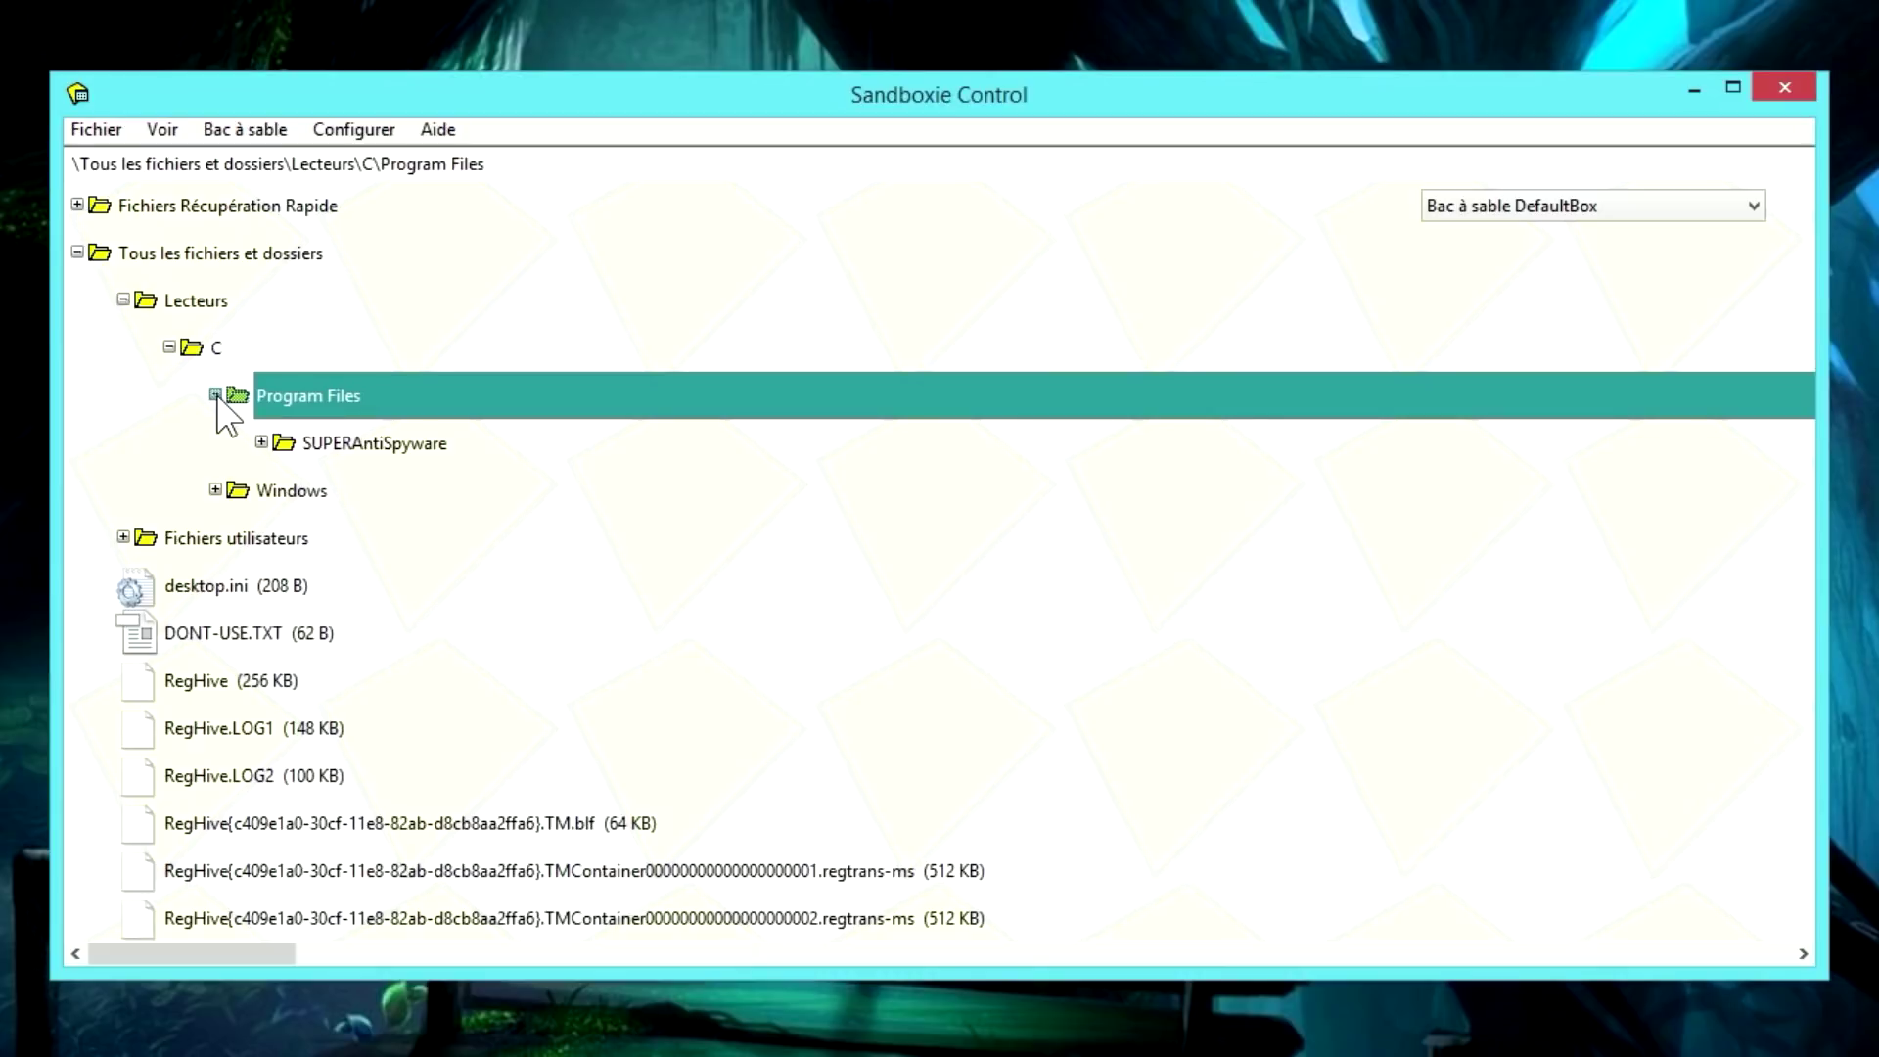
- Try to recover the sandboxed SUPERAntiSpyware folder to Program Files (x86) on drive C, and dismiss the folder selection
right_click(344, 447)
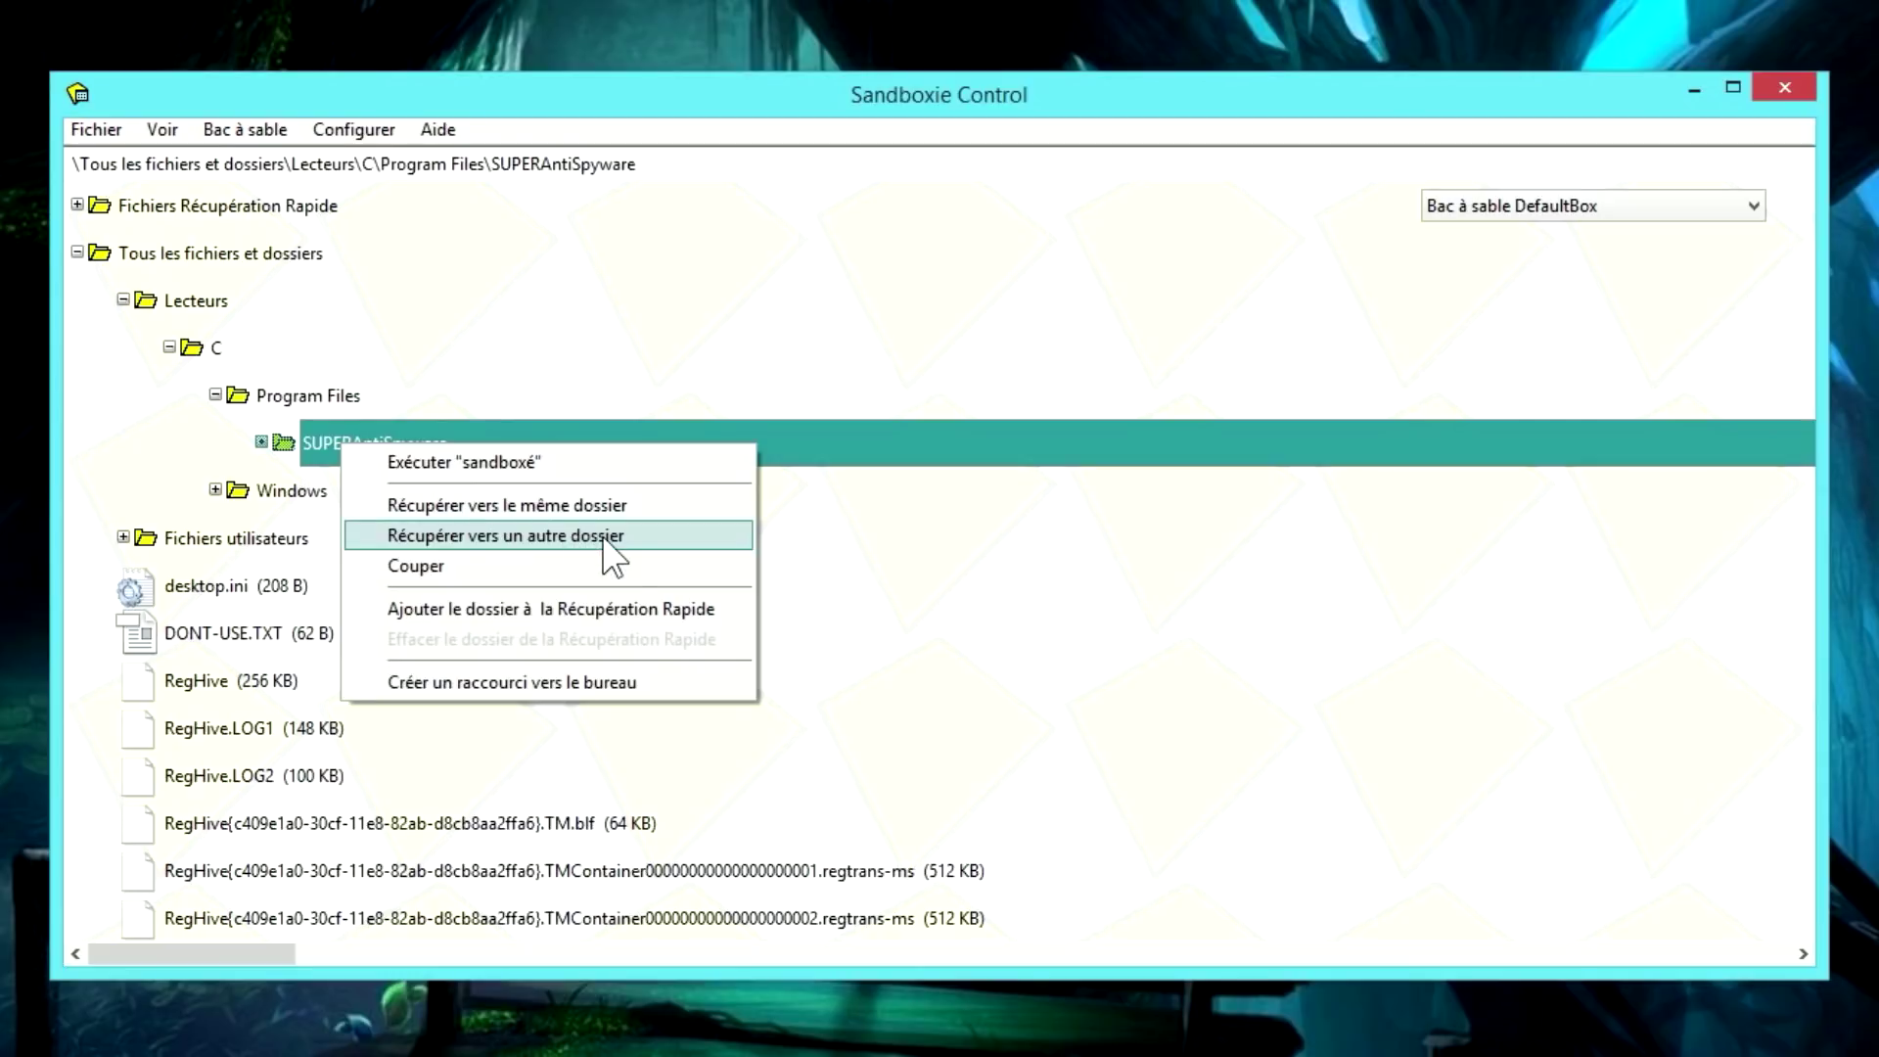
click(572, 536)
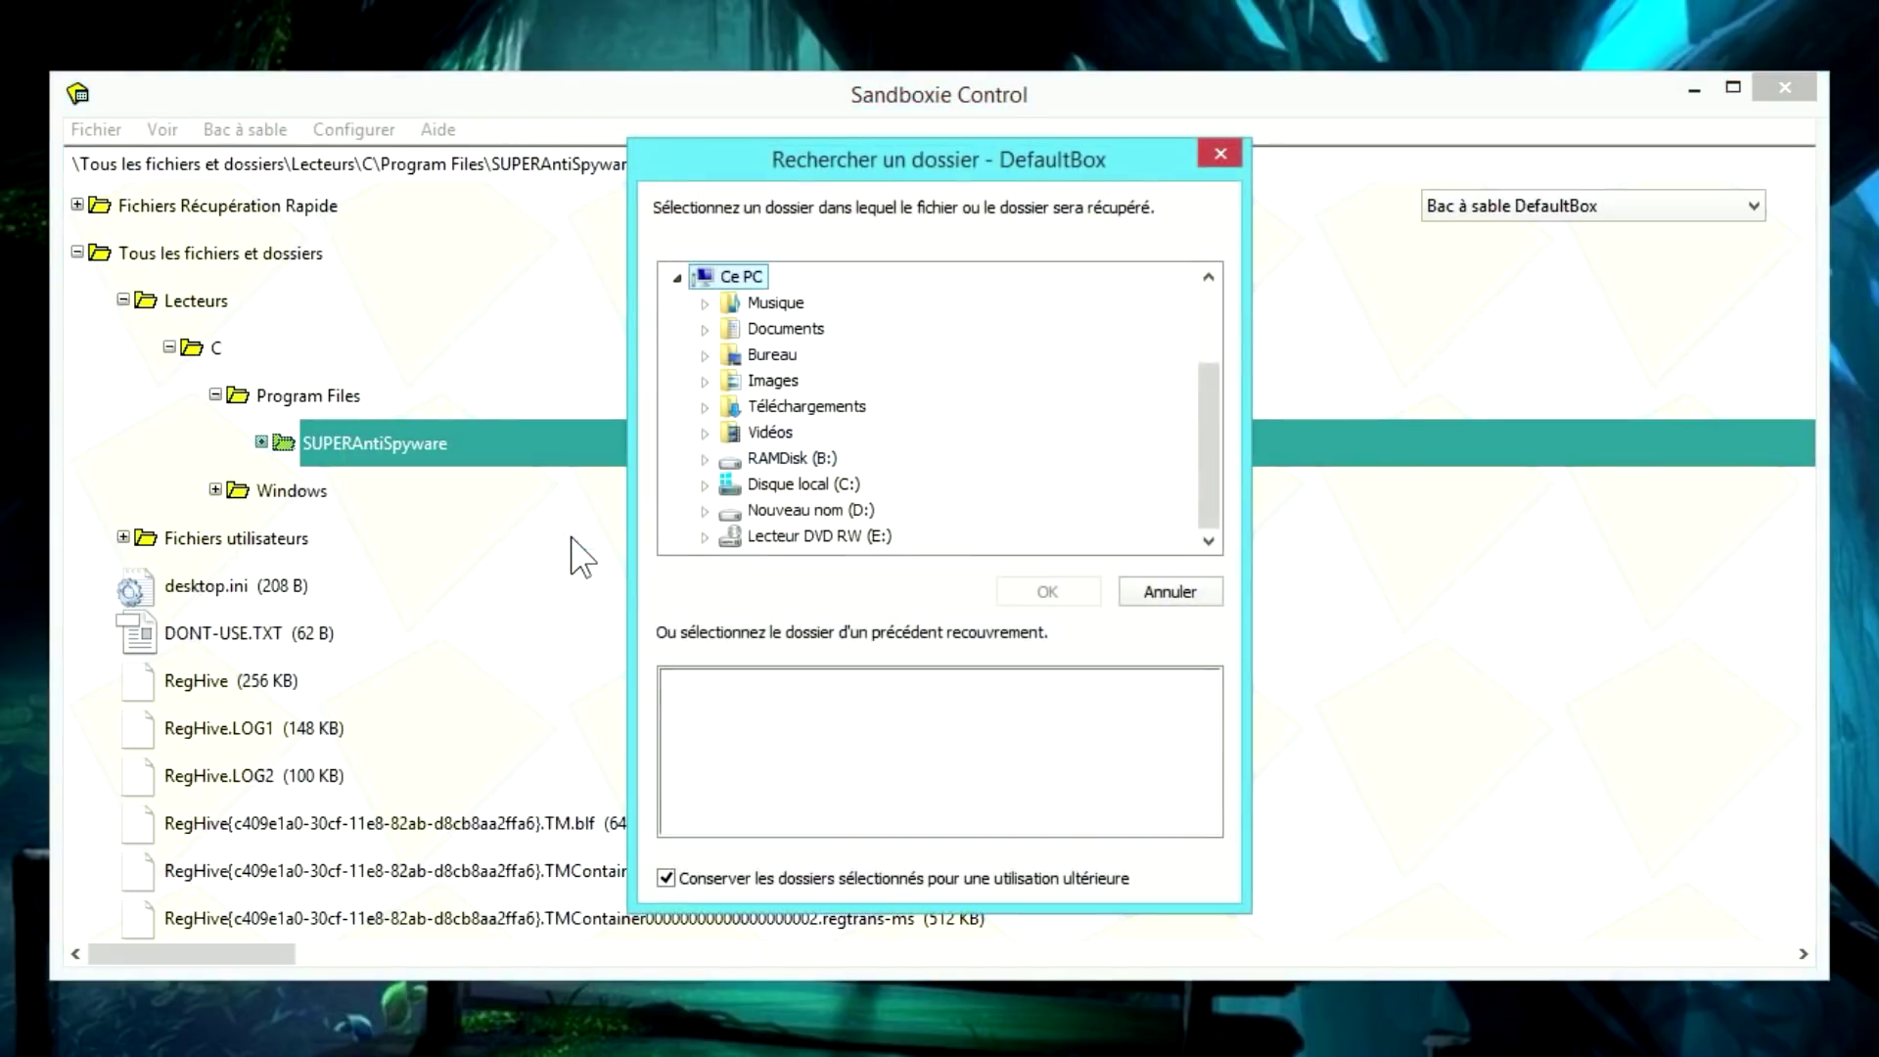
click(759, 483)
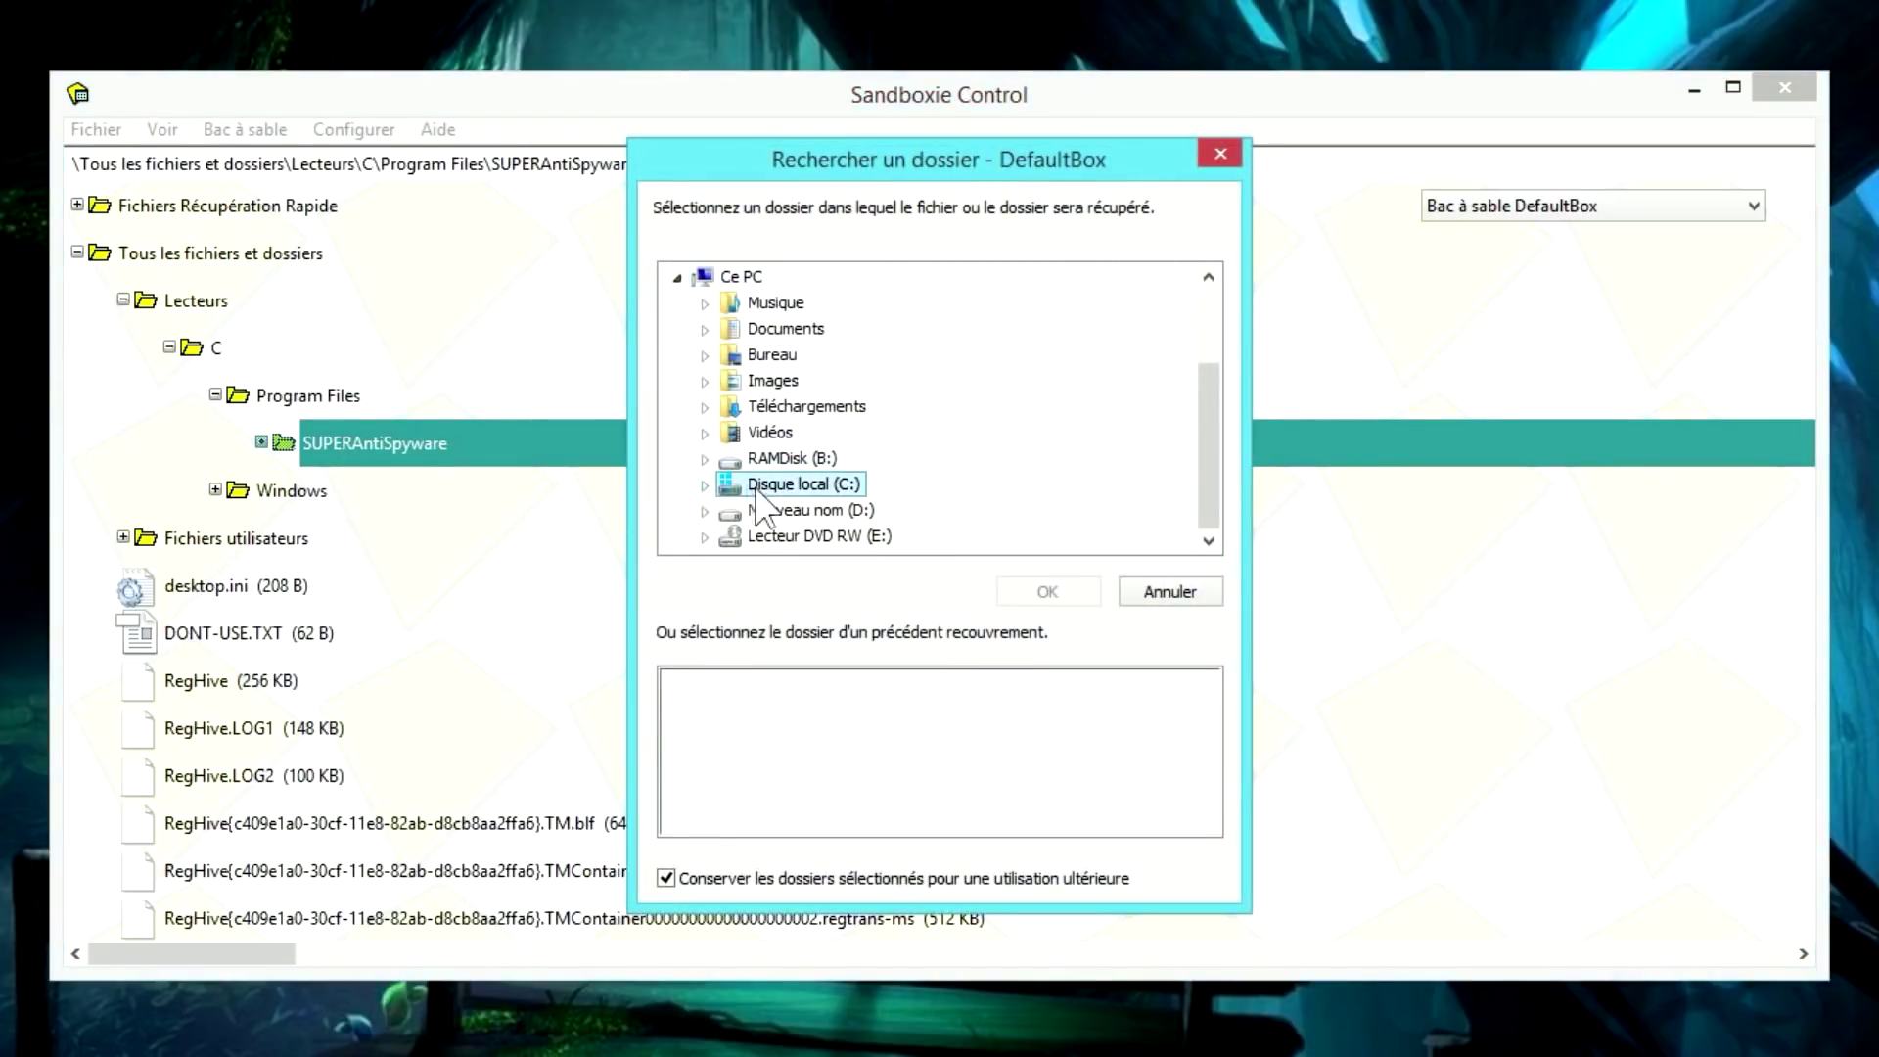
click(704, 484)
click(859, 510)
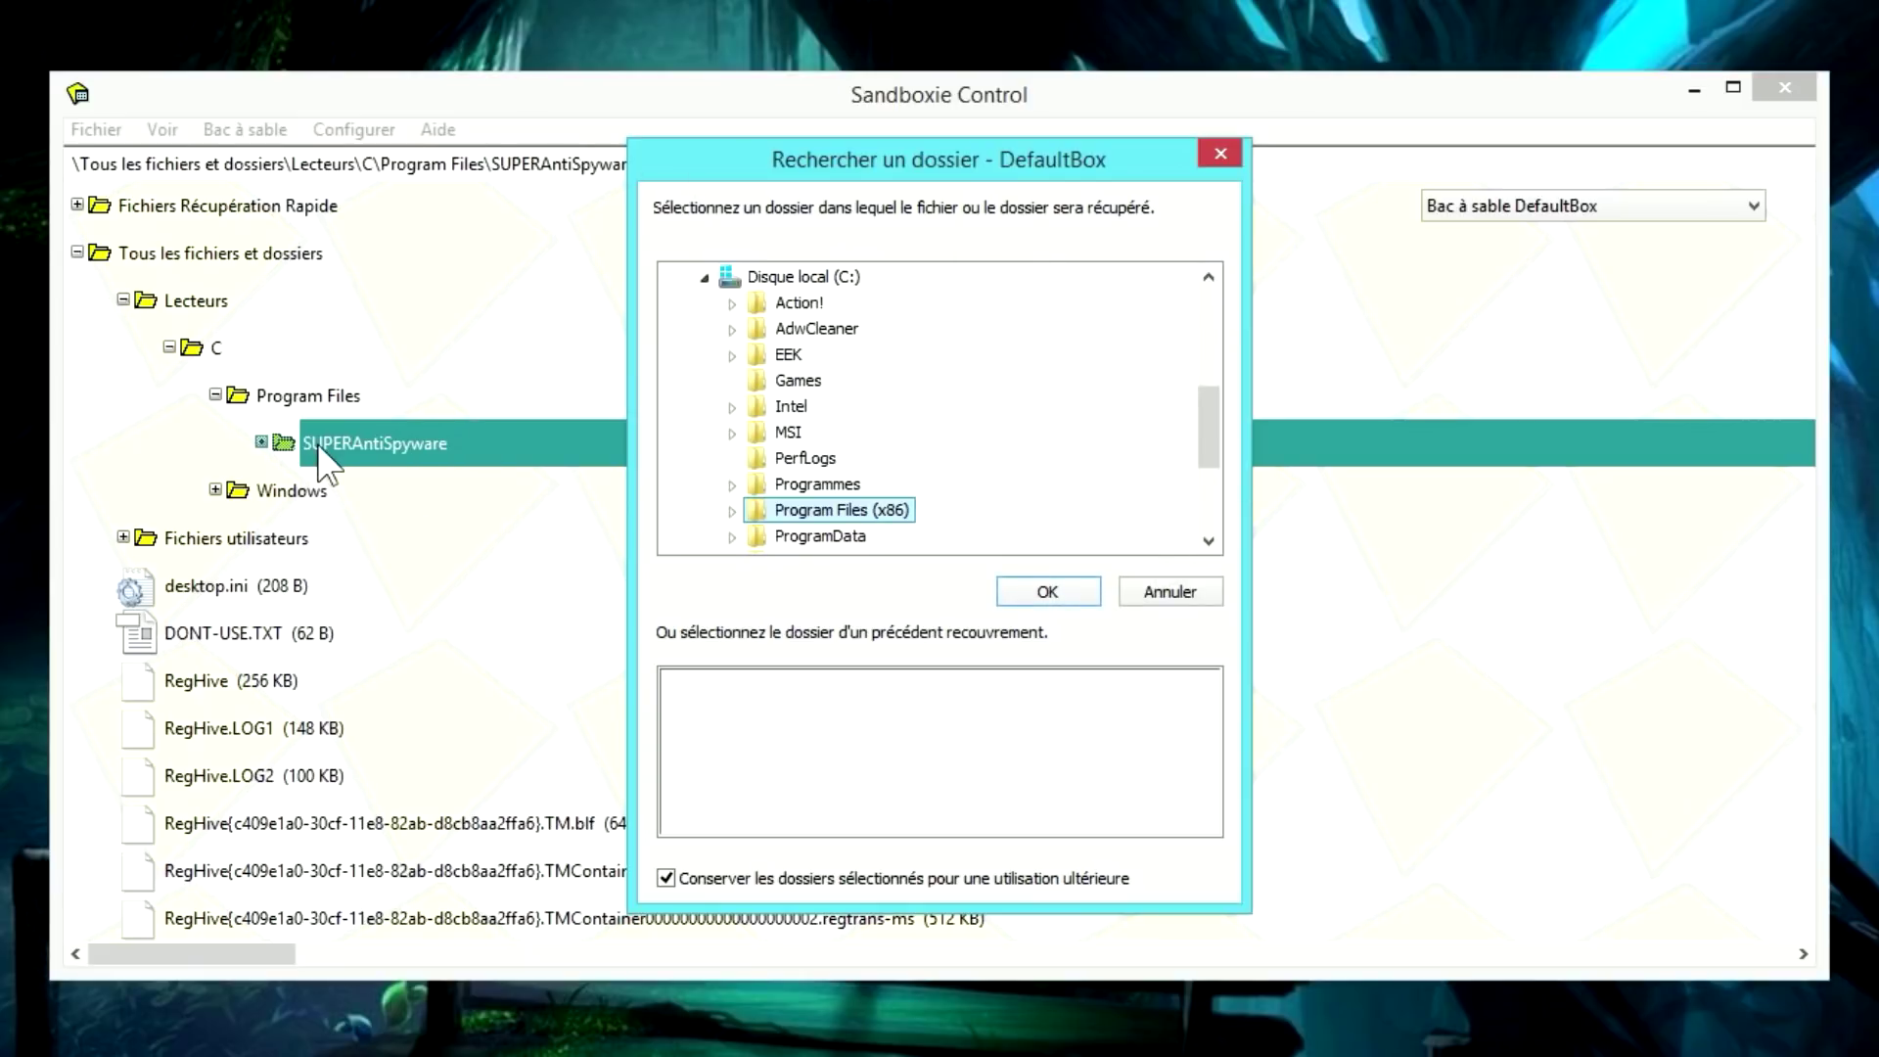
click(1220, 154)
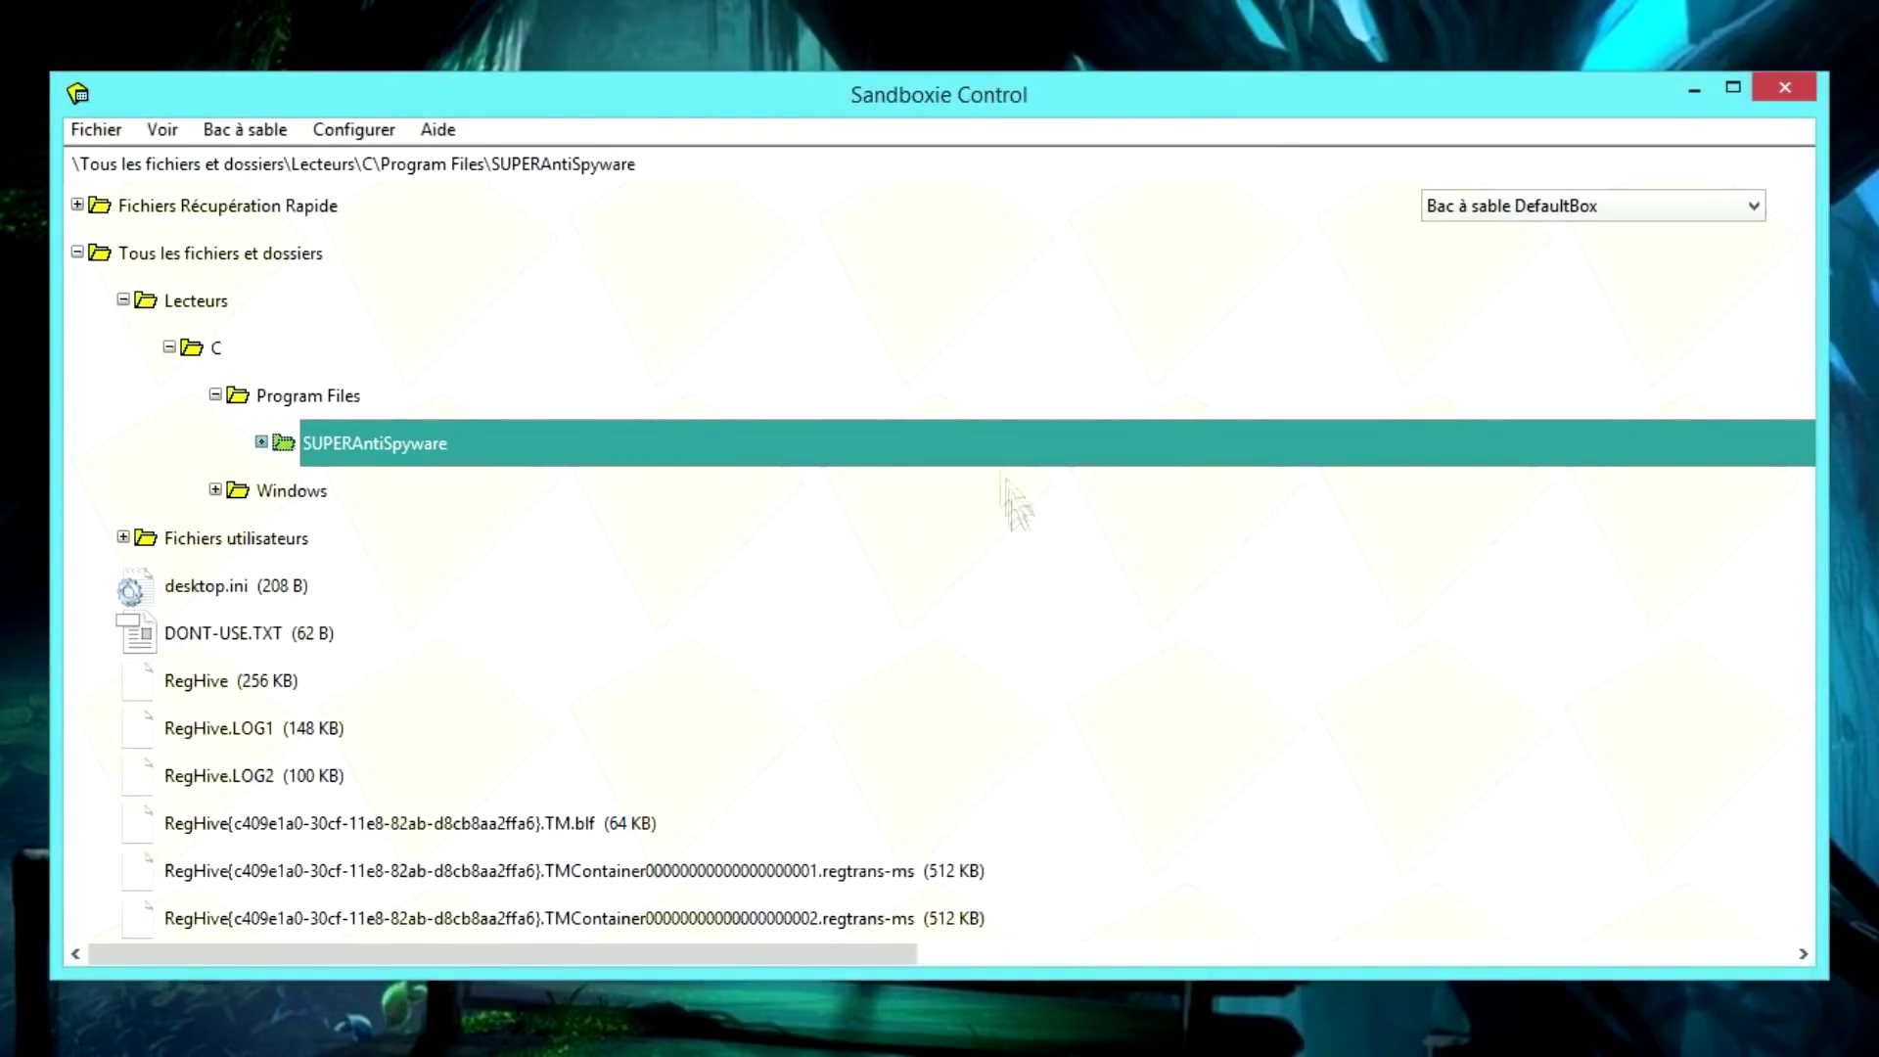
- Review the content deletion and recovery options for DefaultBox, and close the dialog without deleting anything
click(257, 137)
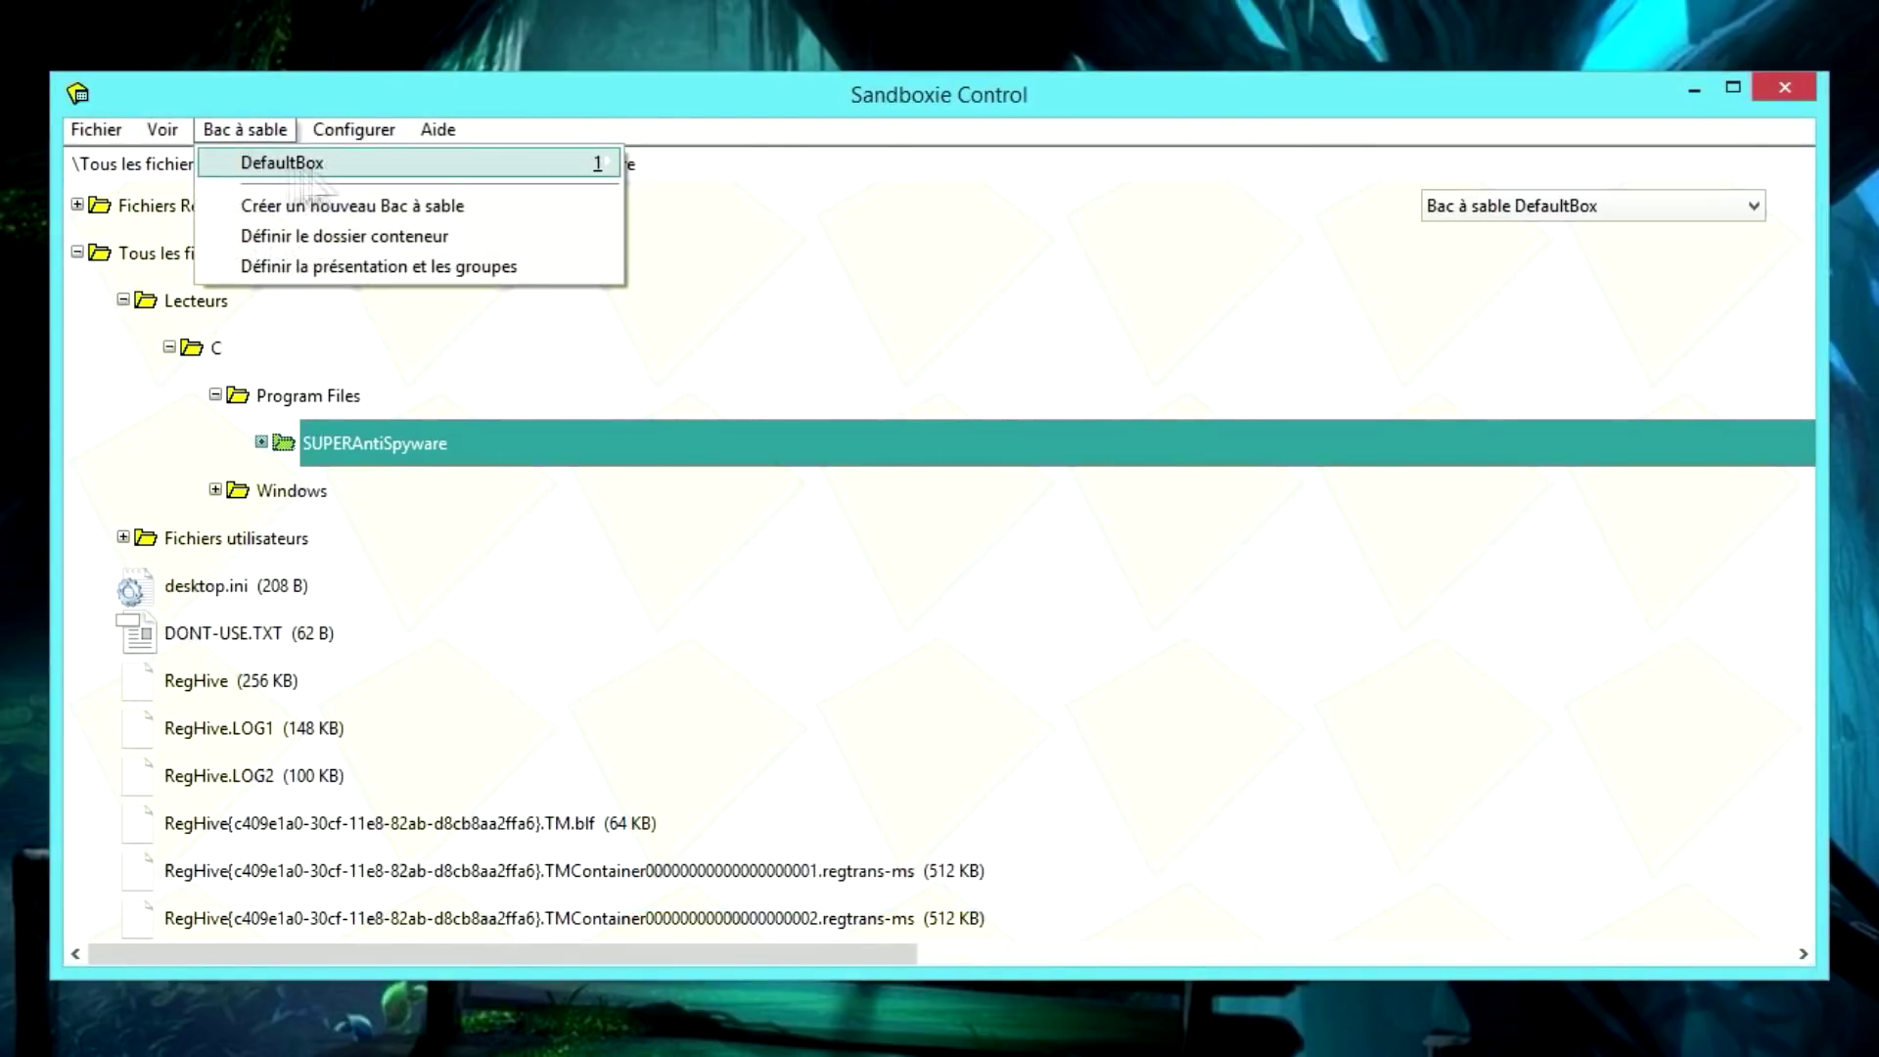
mouse_move(319, 176)
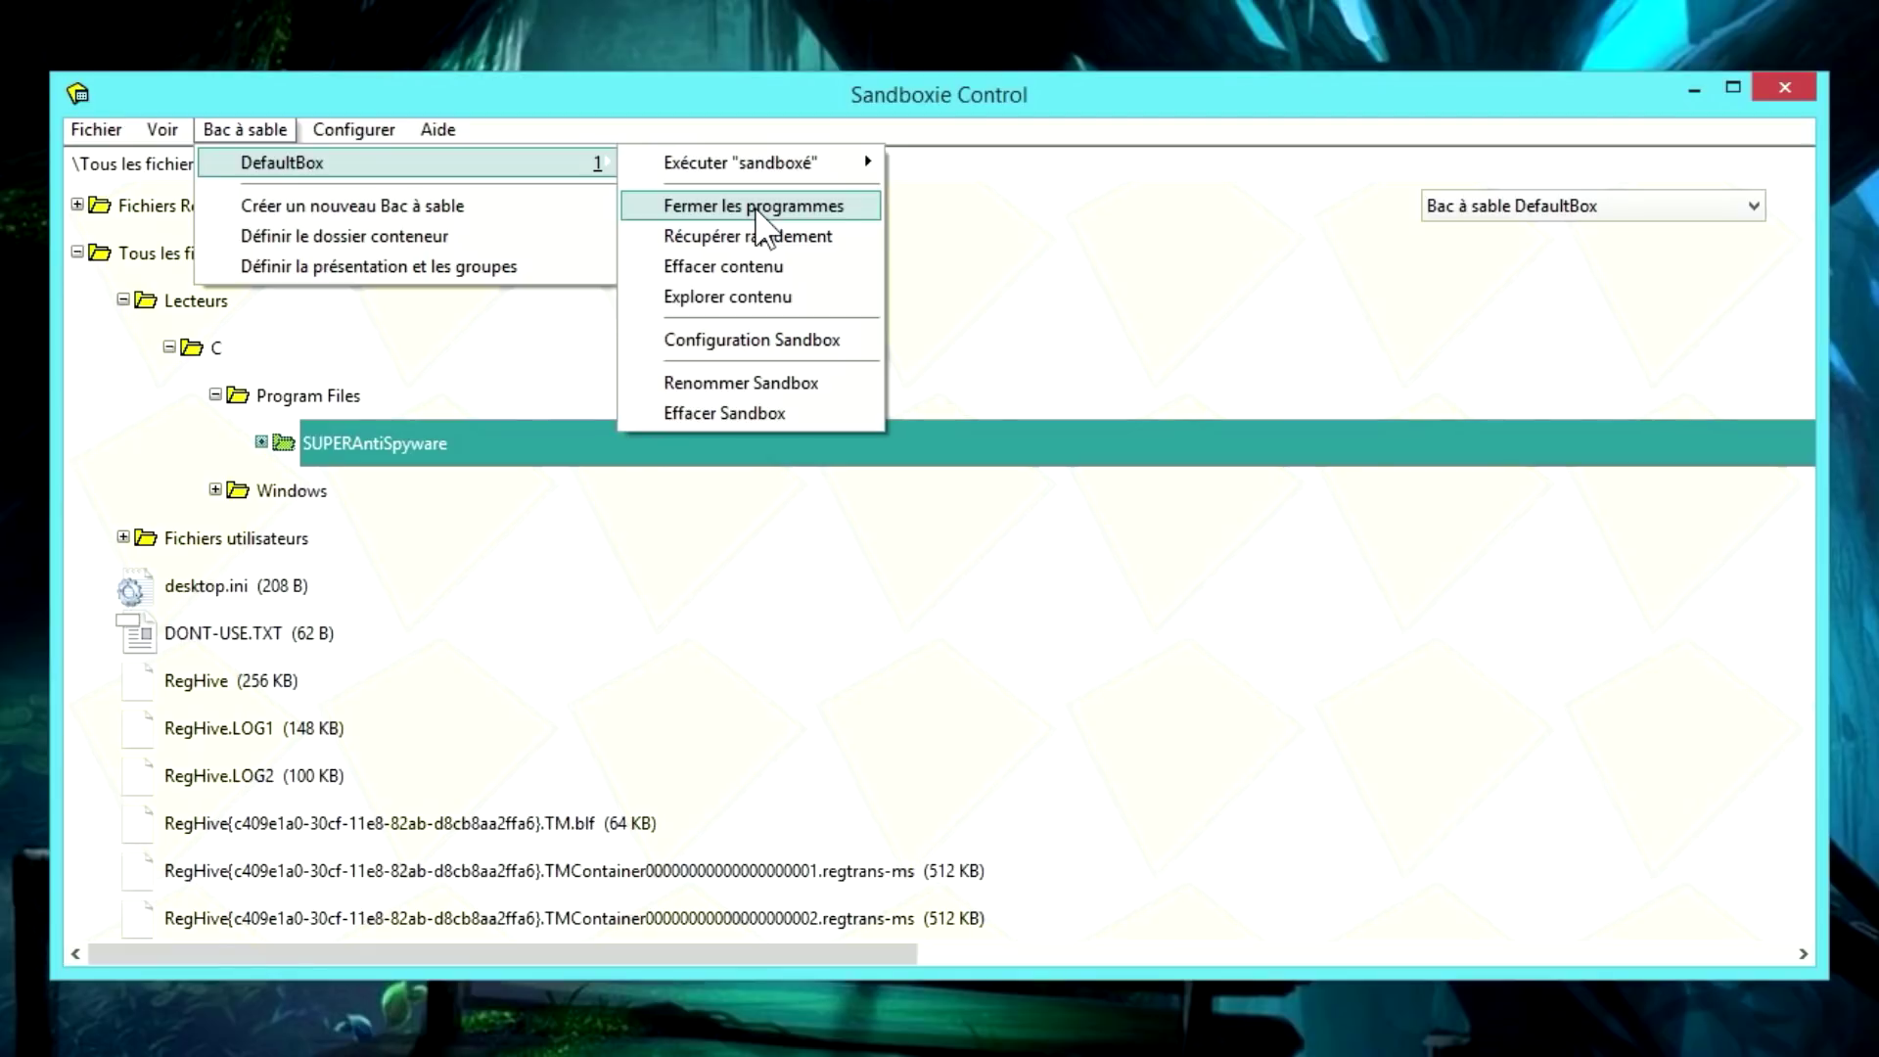
click(752, 268)
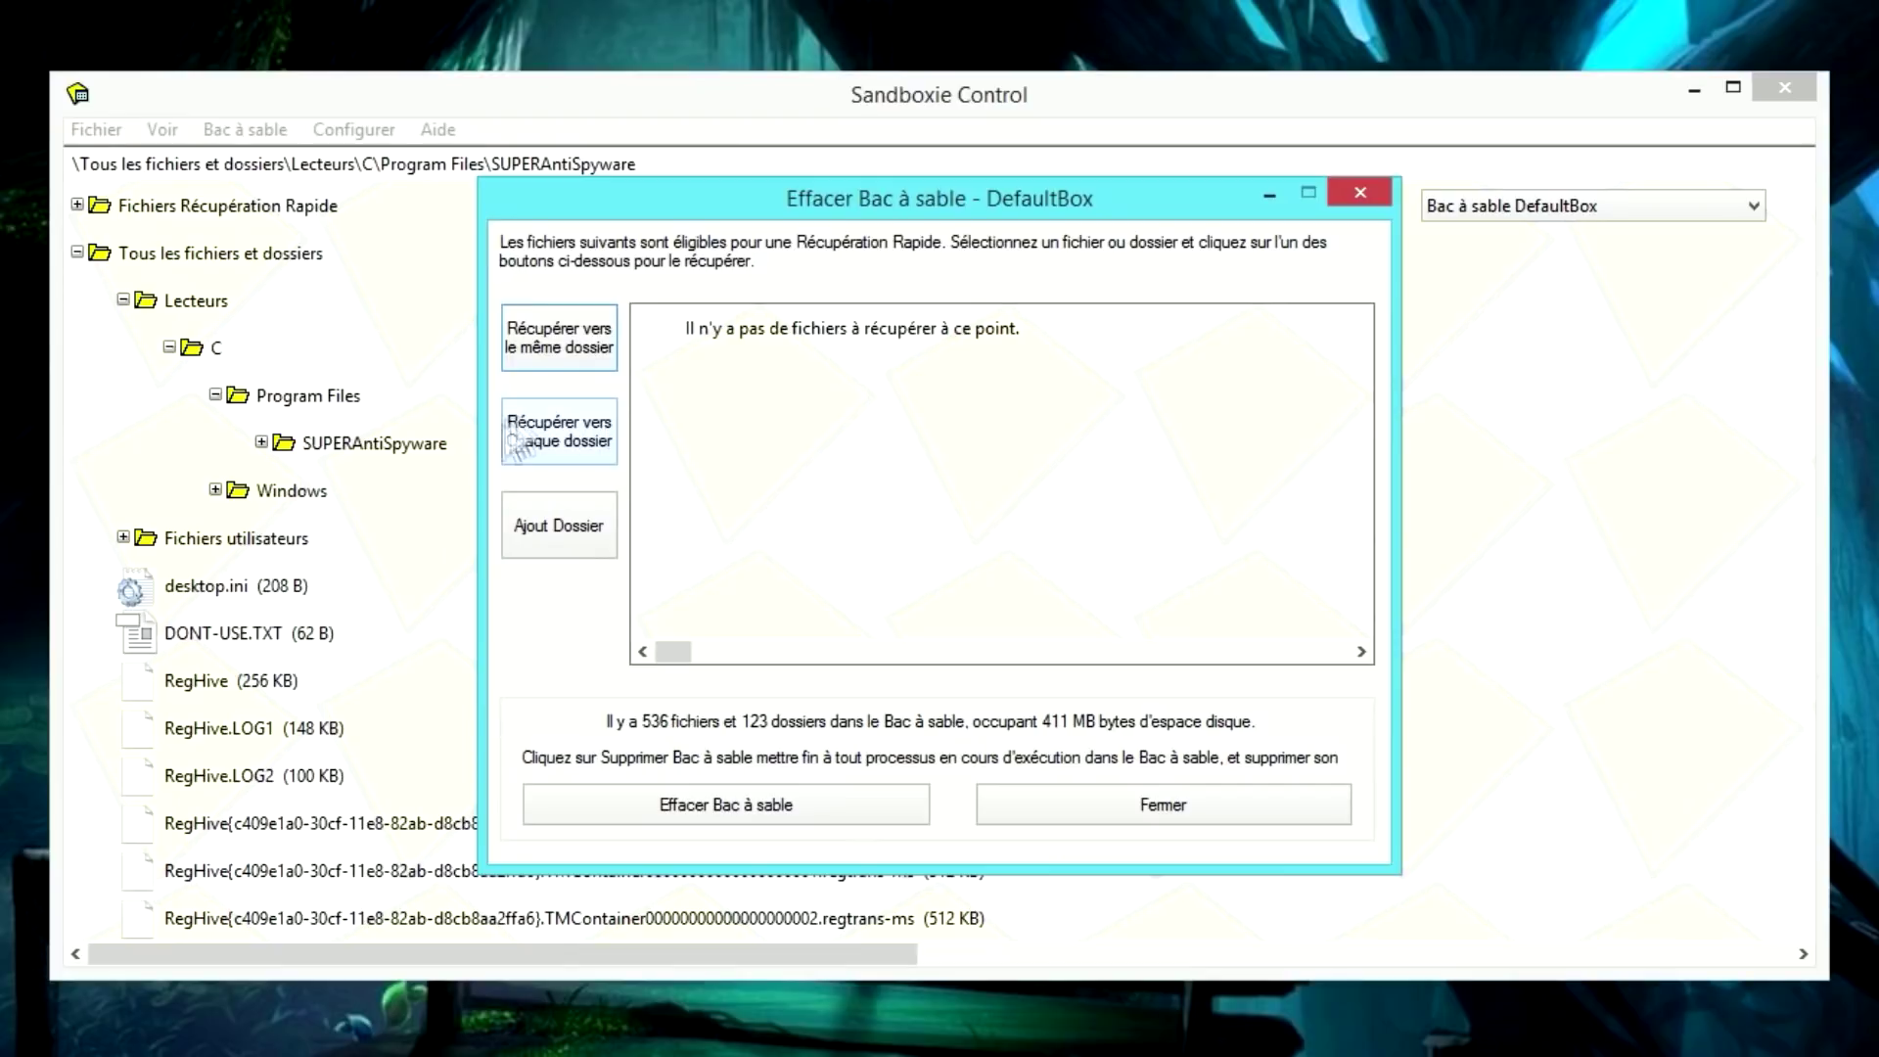
click(1360, 192)
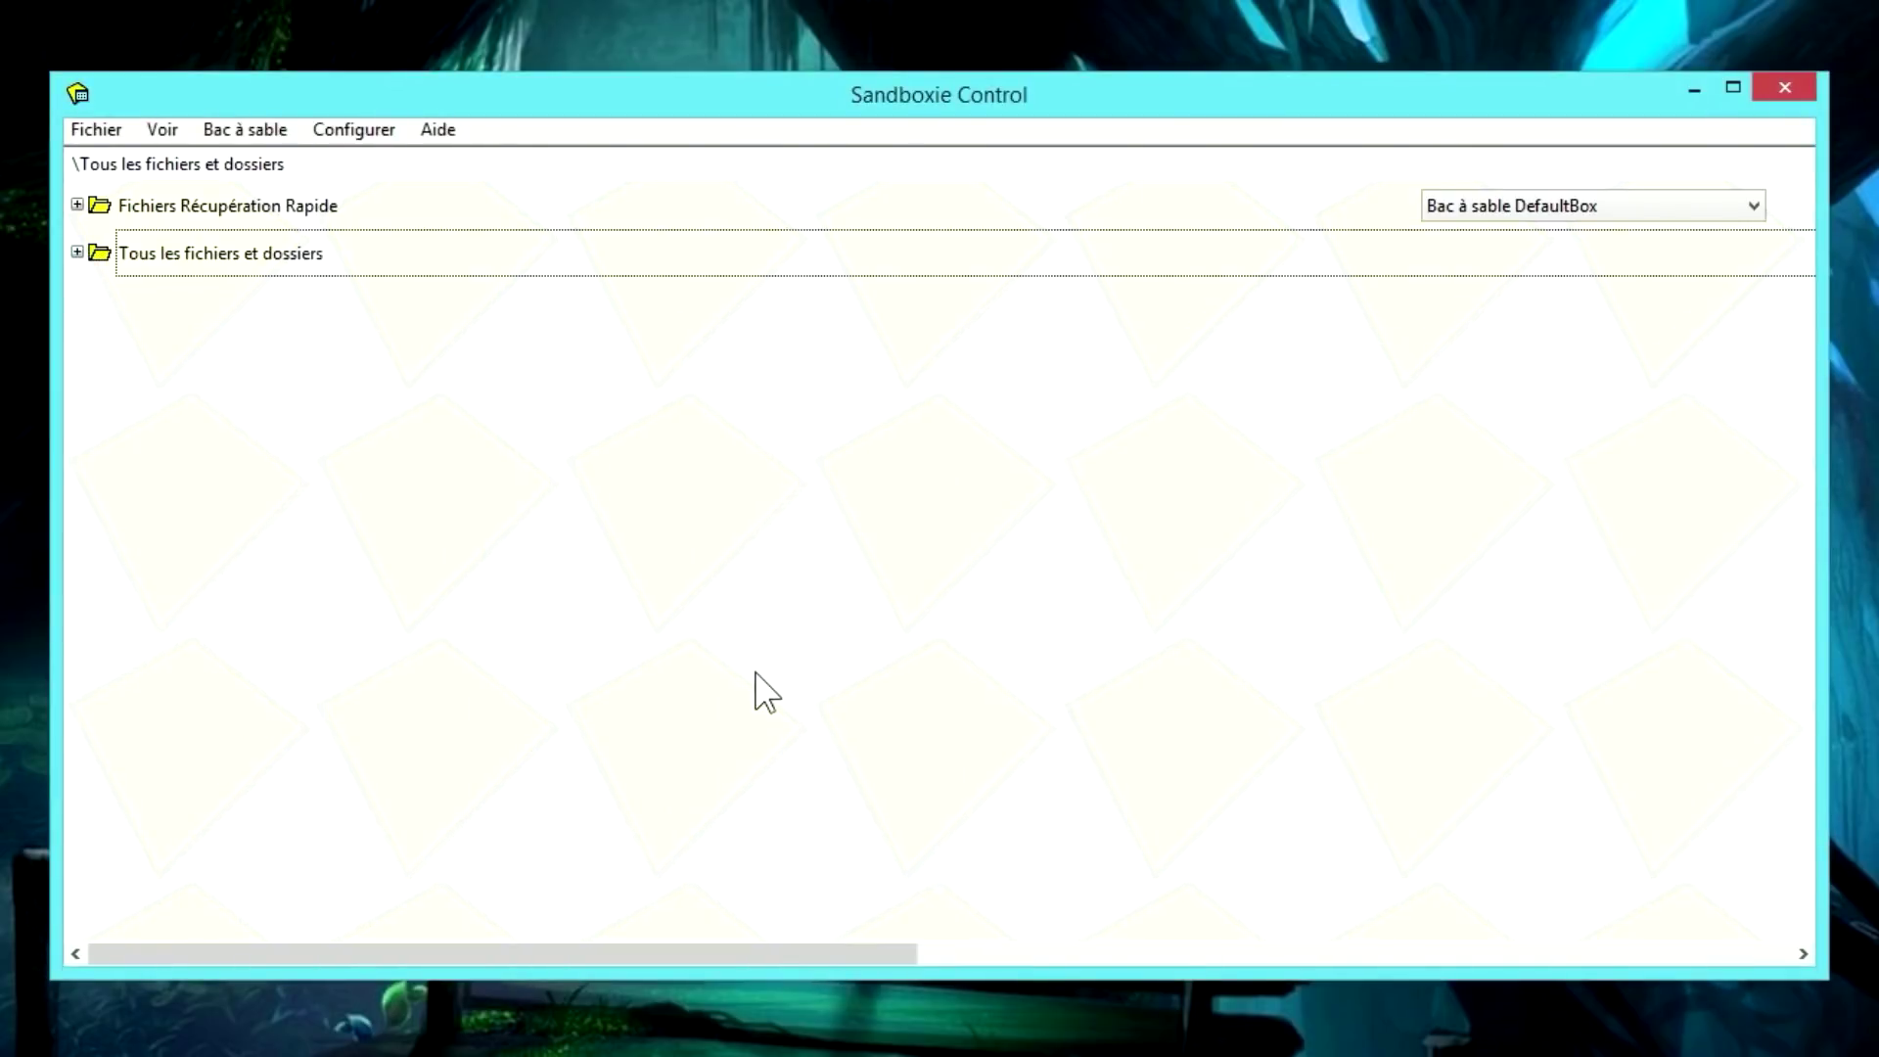
- Switch back to the Programmes view and open the program settings for the first opera.exe process in DefaultBox
click(164, 133)
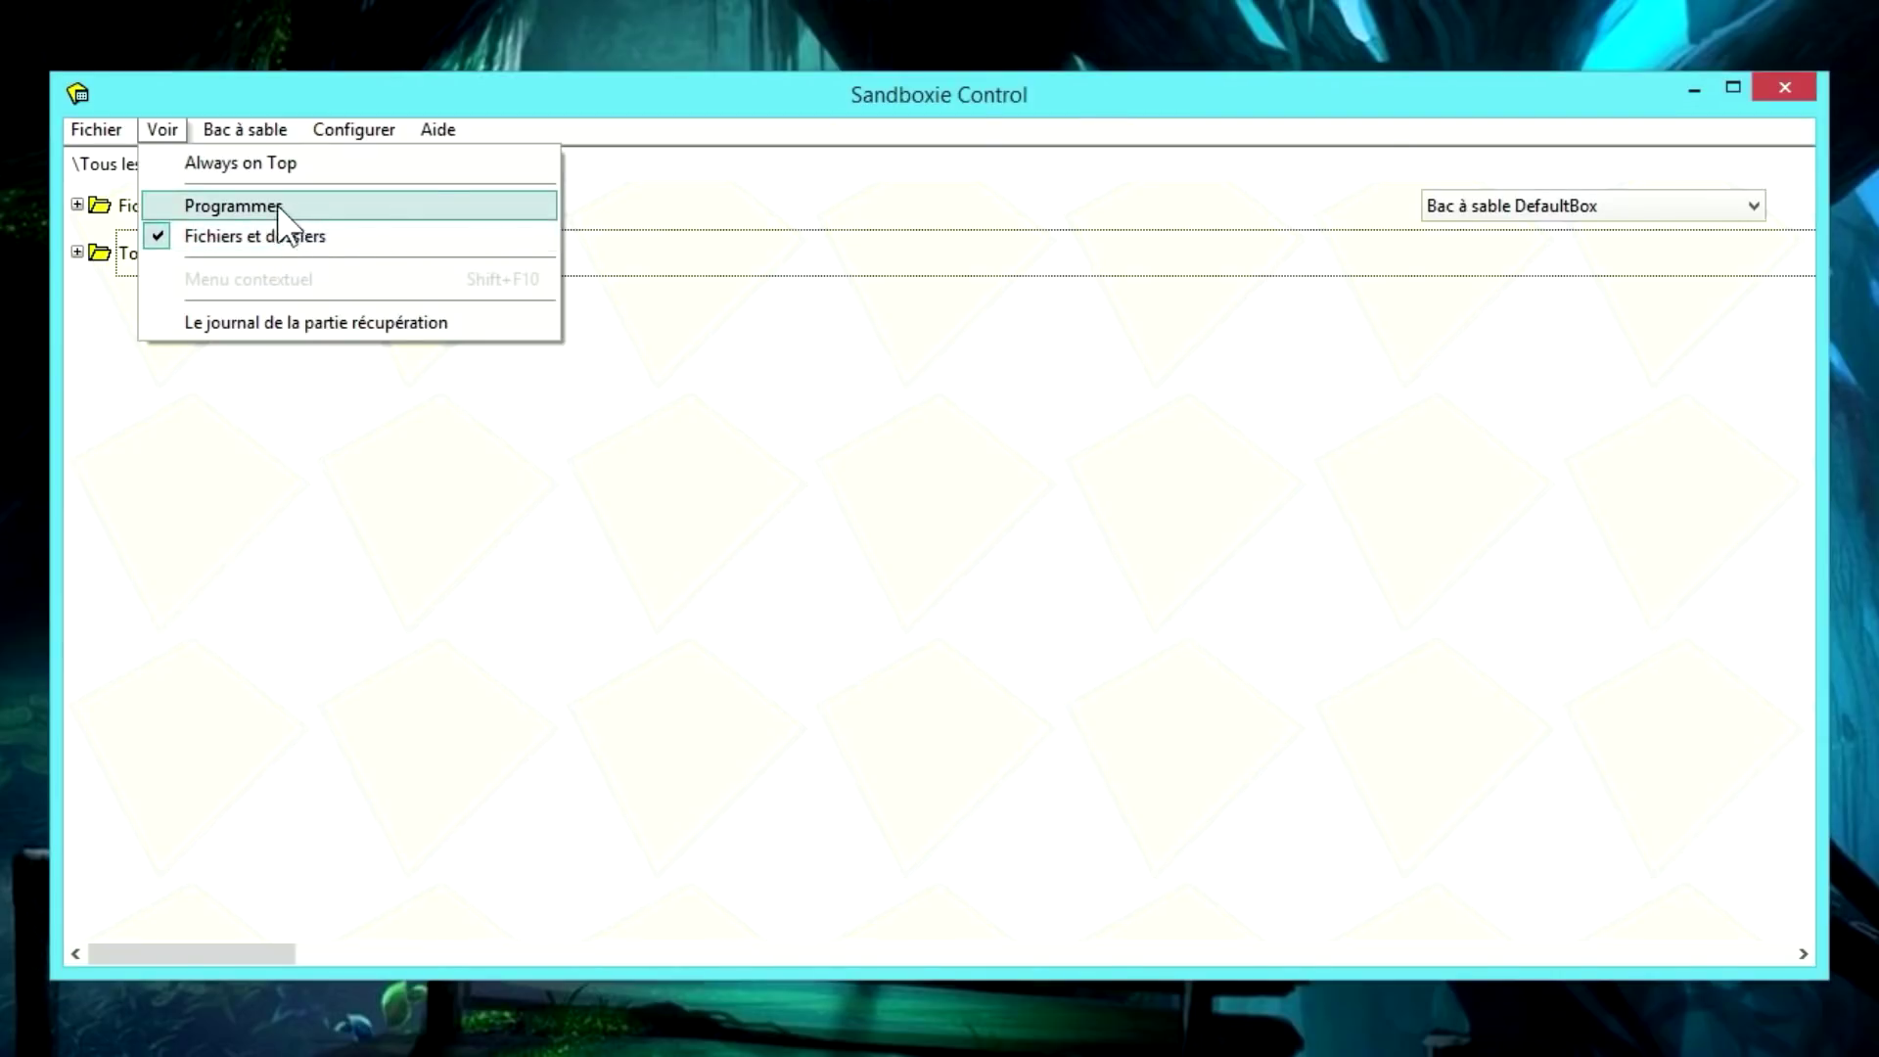
click(278, 207)
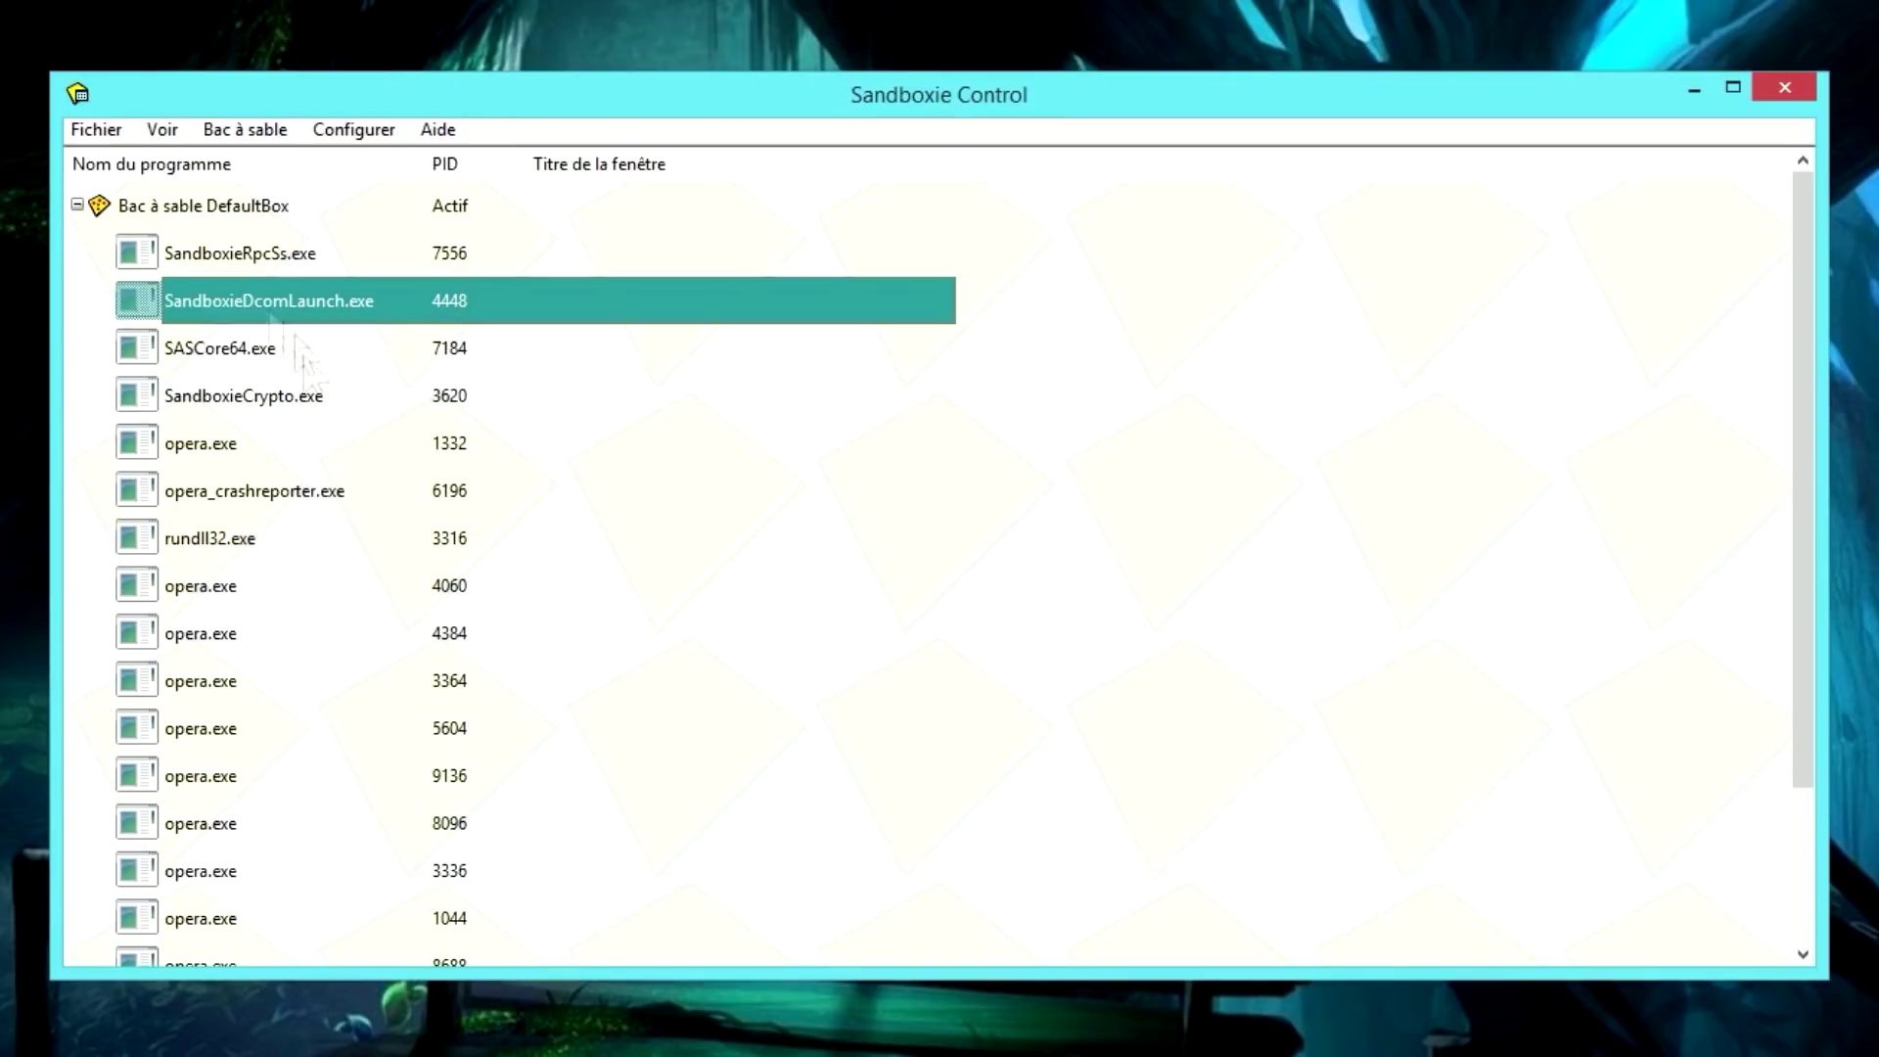
click(233, 460)
right_click(233, 462)
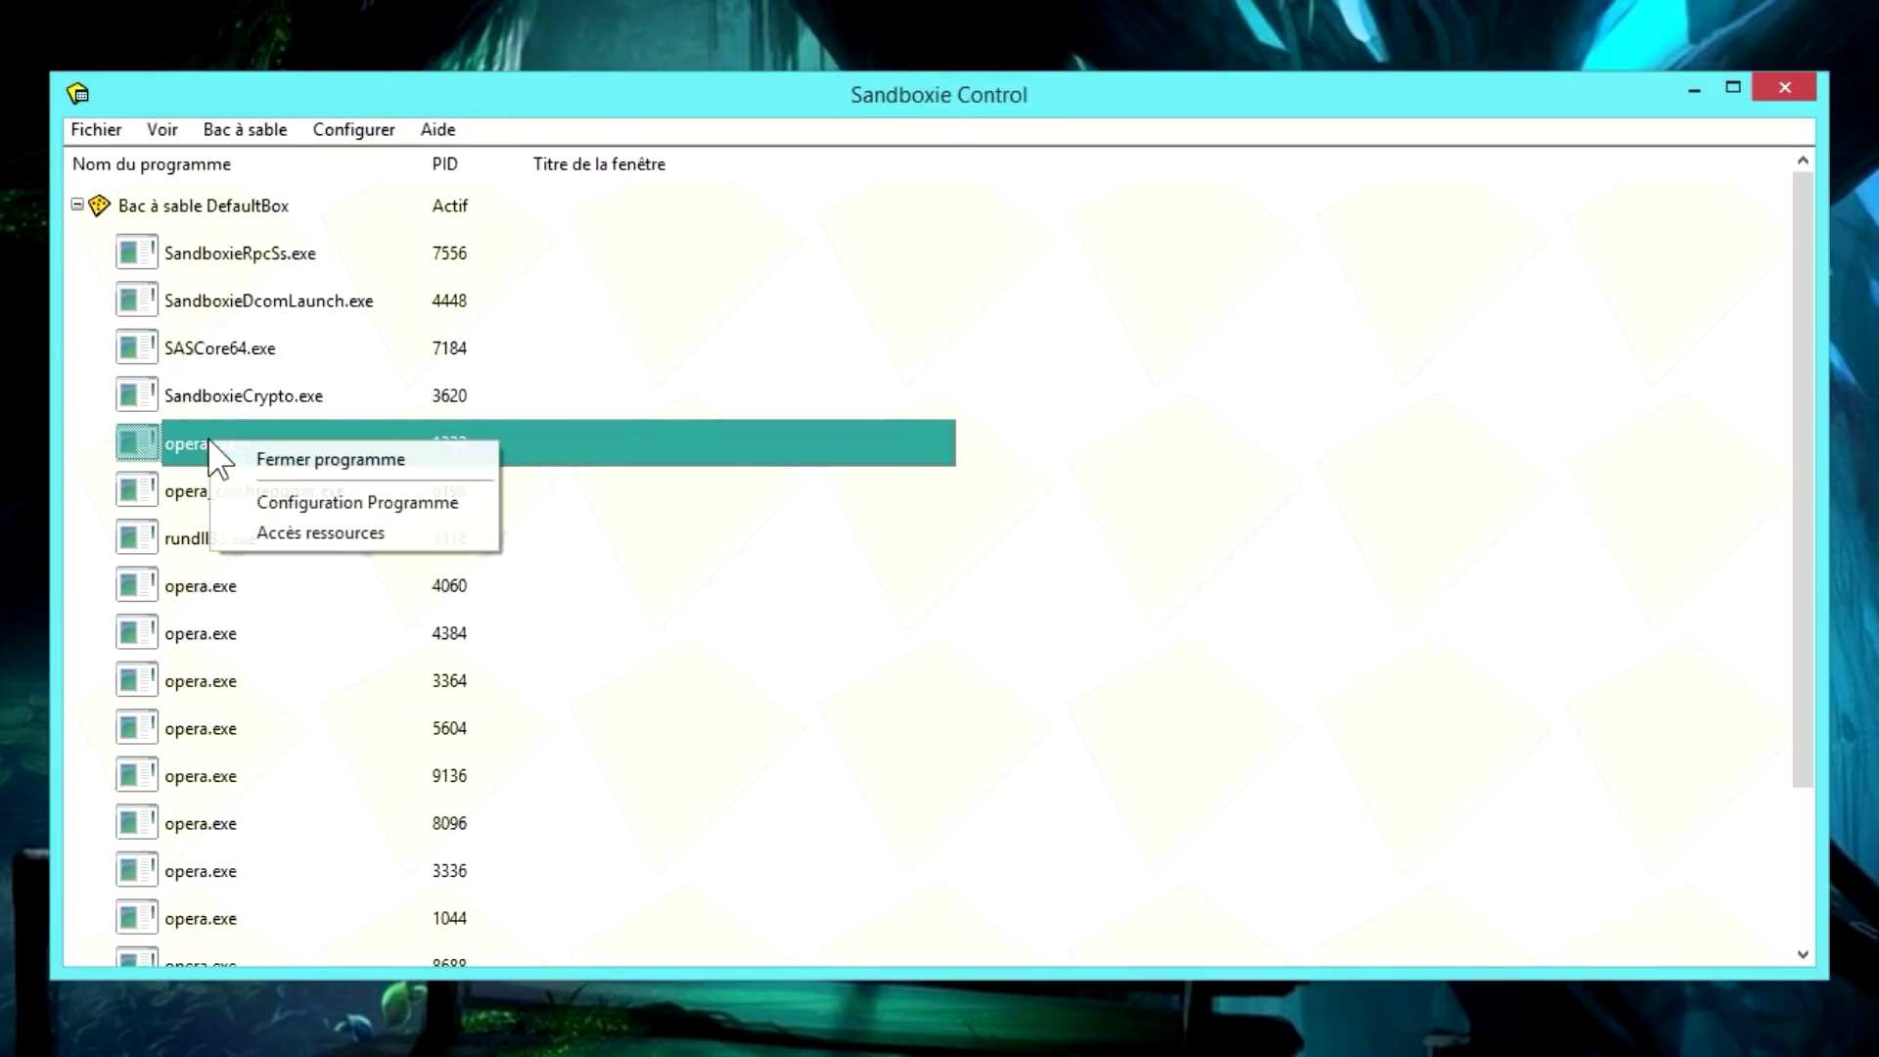
click(410, 504)
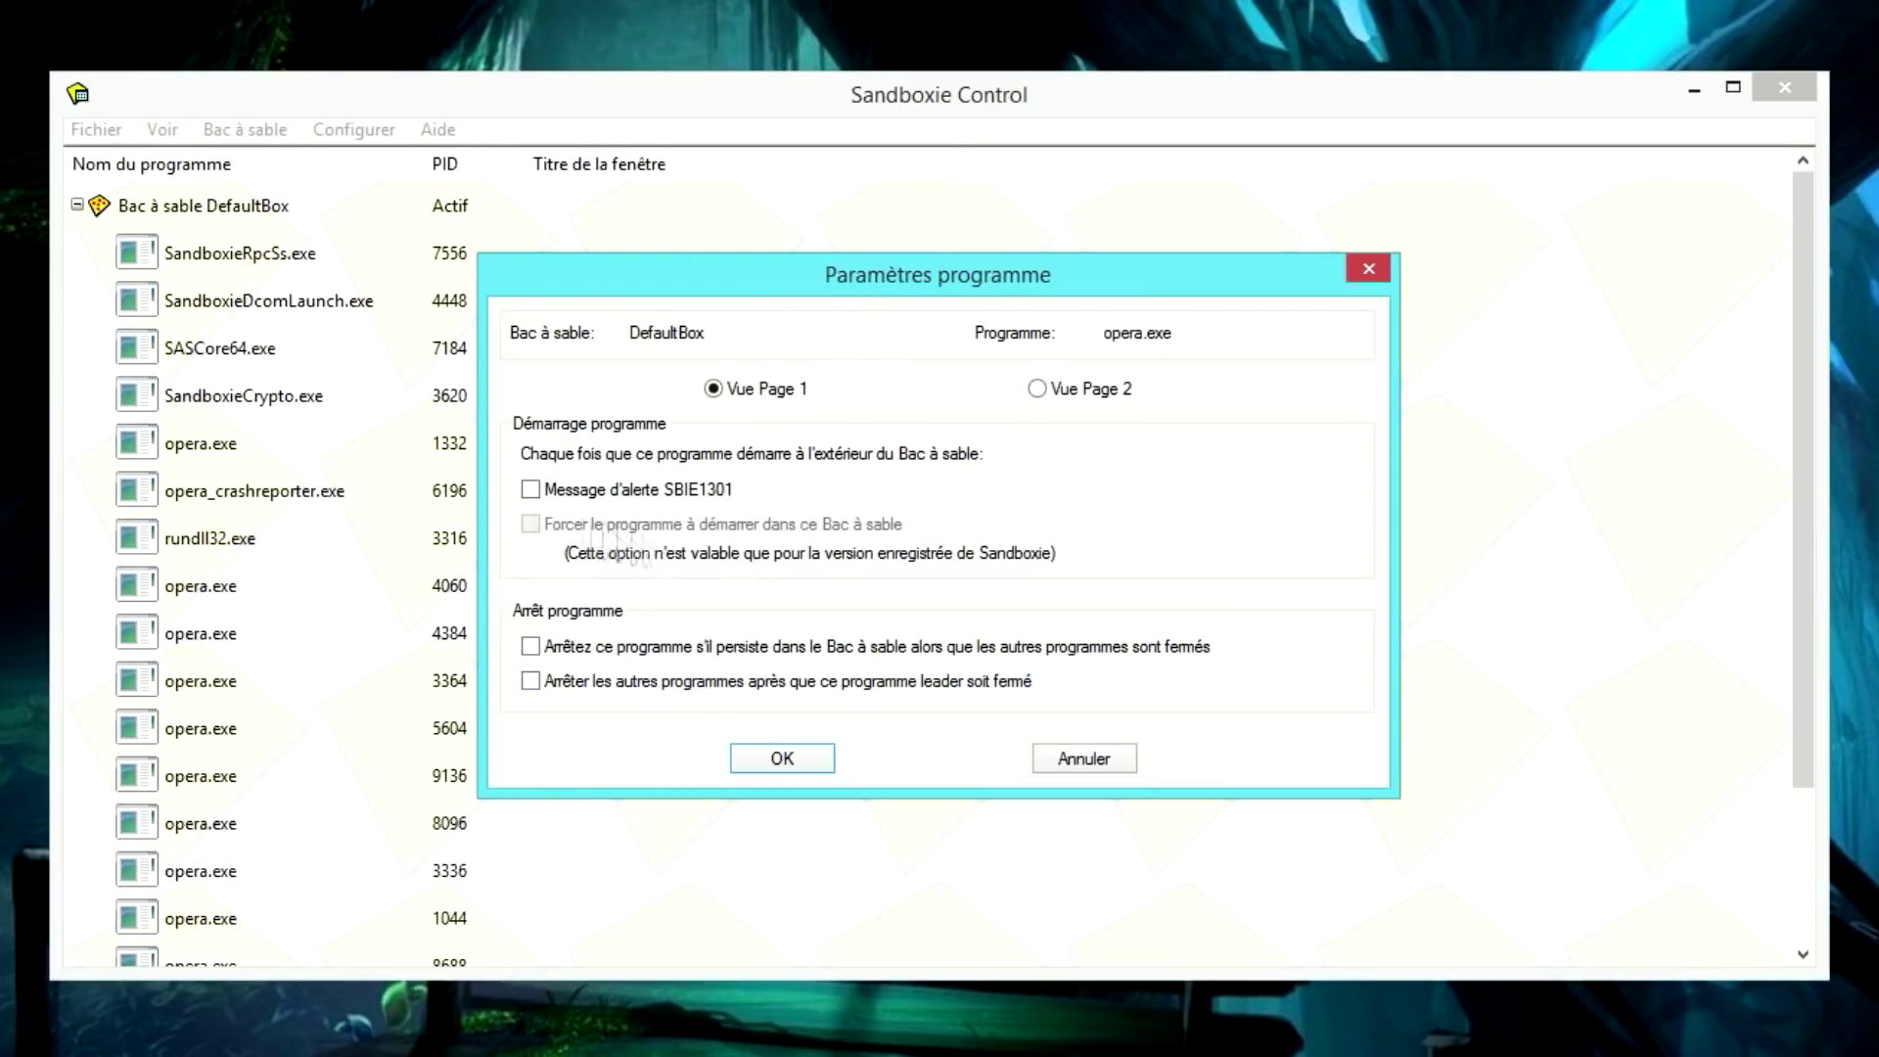
- Close the opera.exe program settings without saving, and close the Sandboxie Control window
click(530, 490)
click(1369, 269)
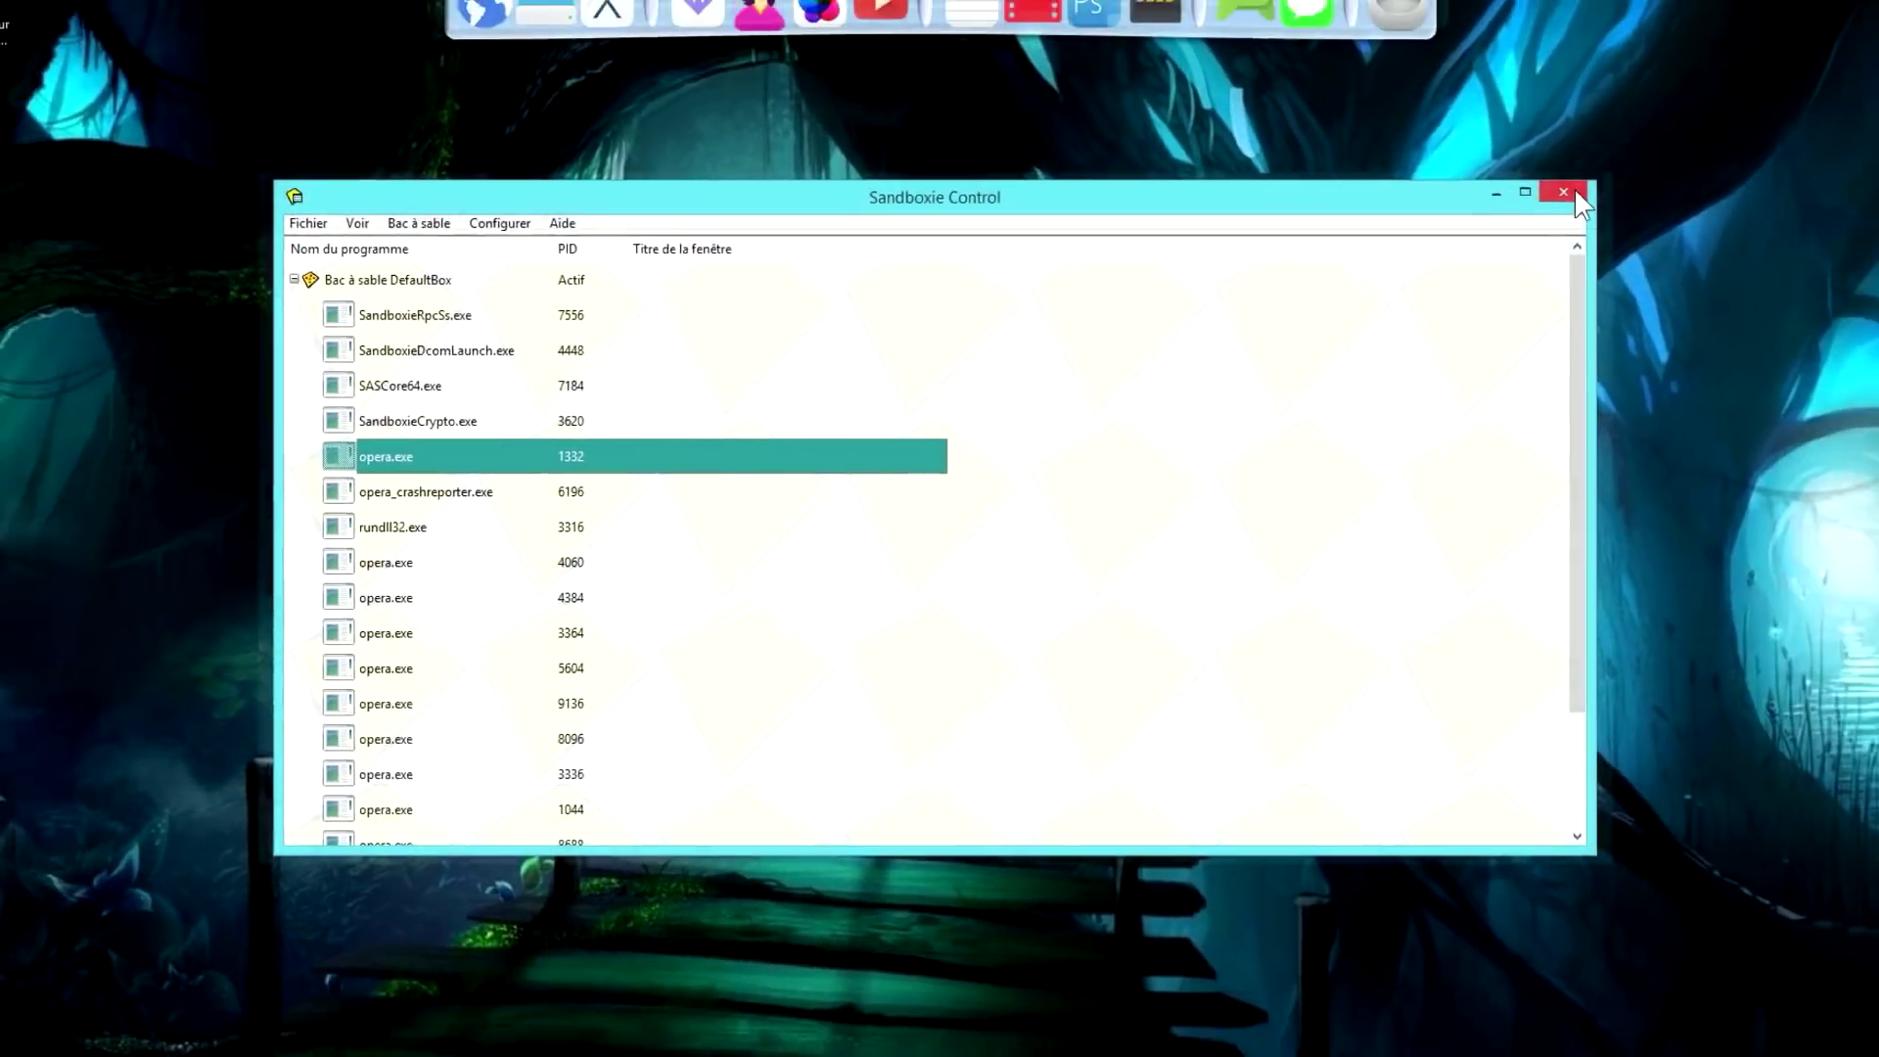
click(1785, 88)
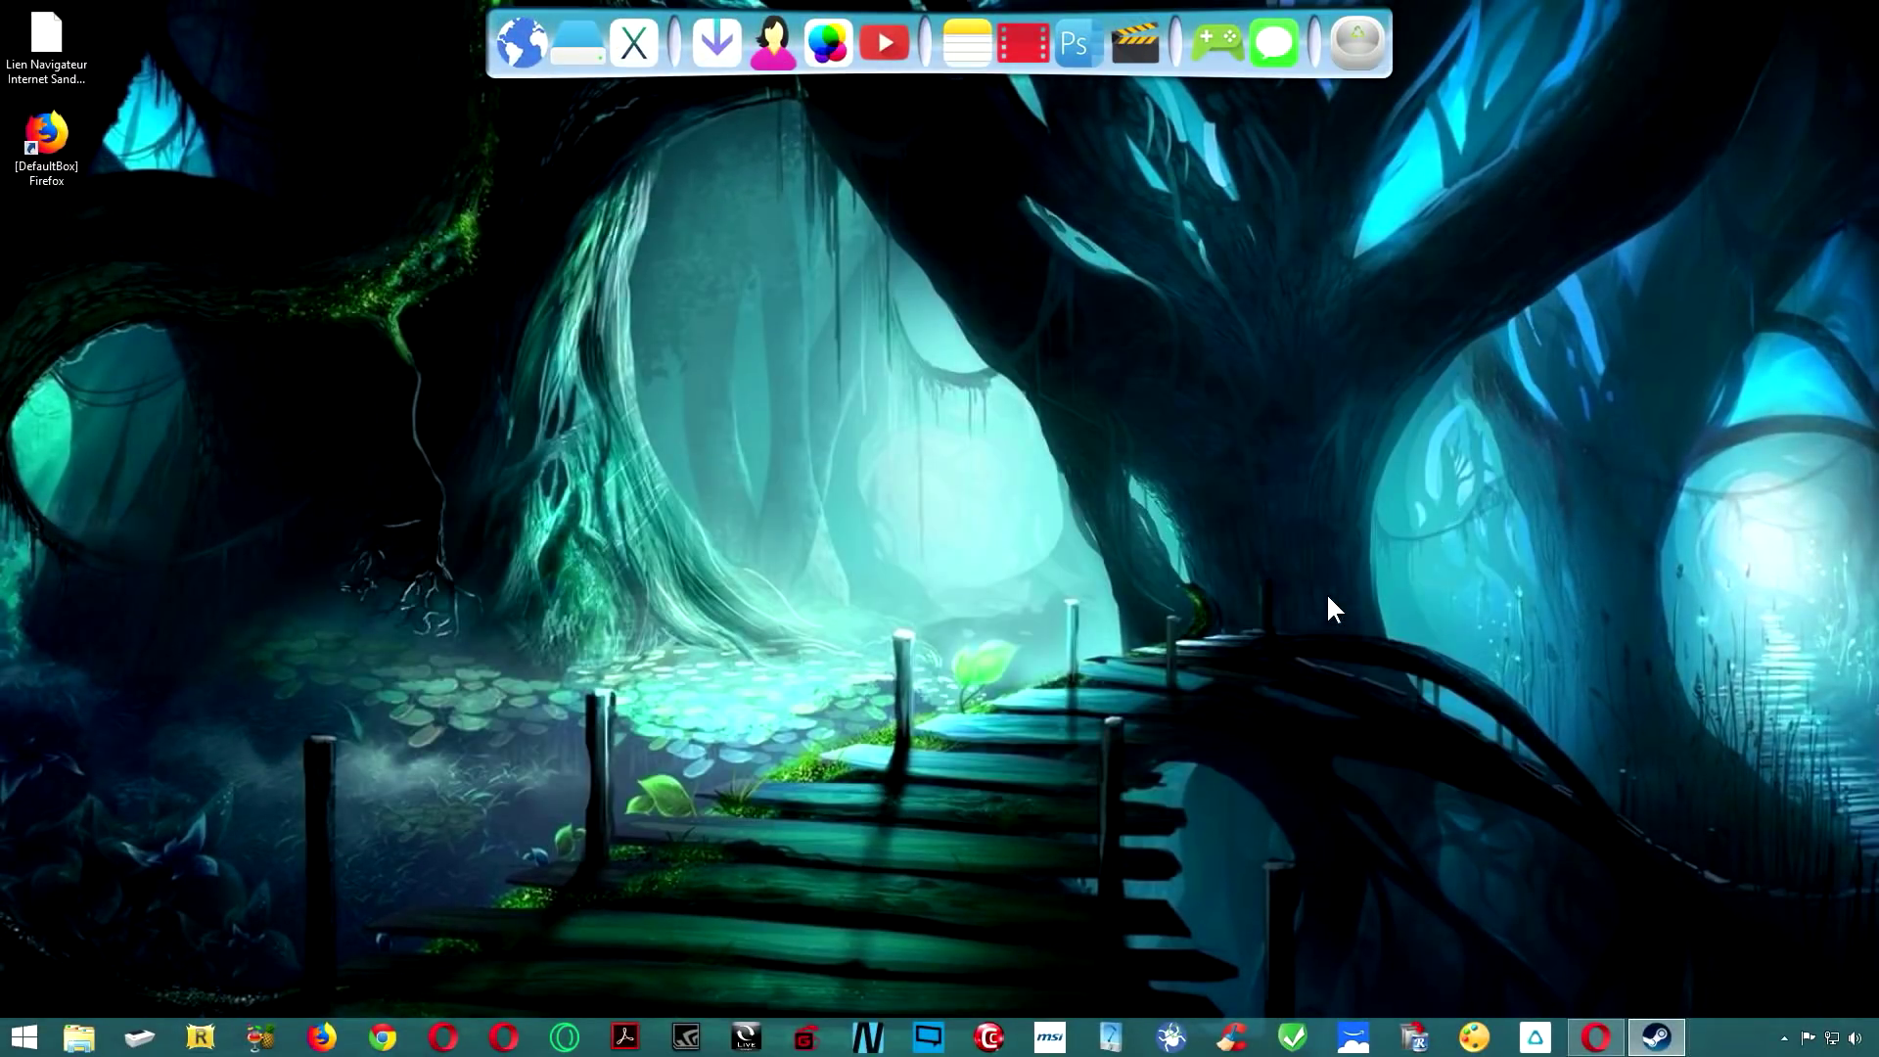